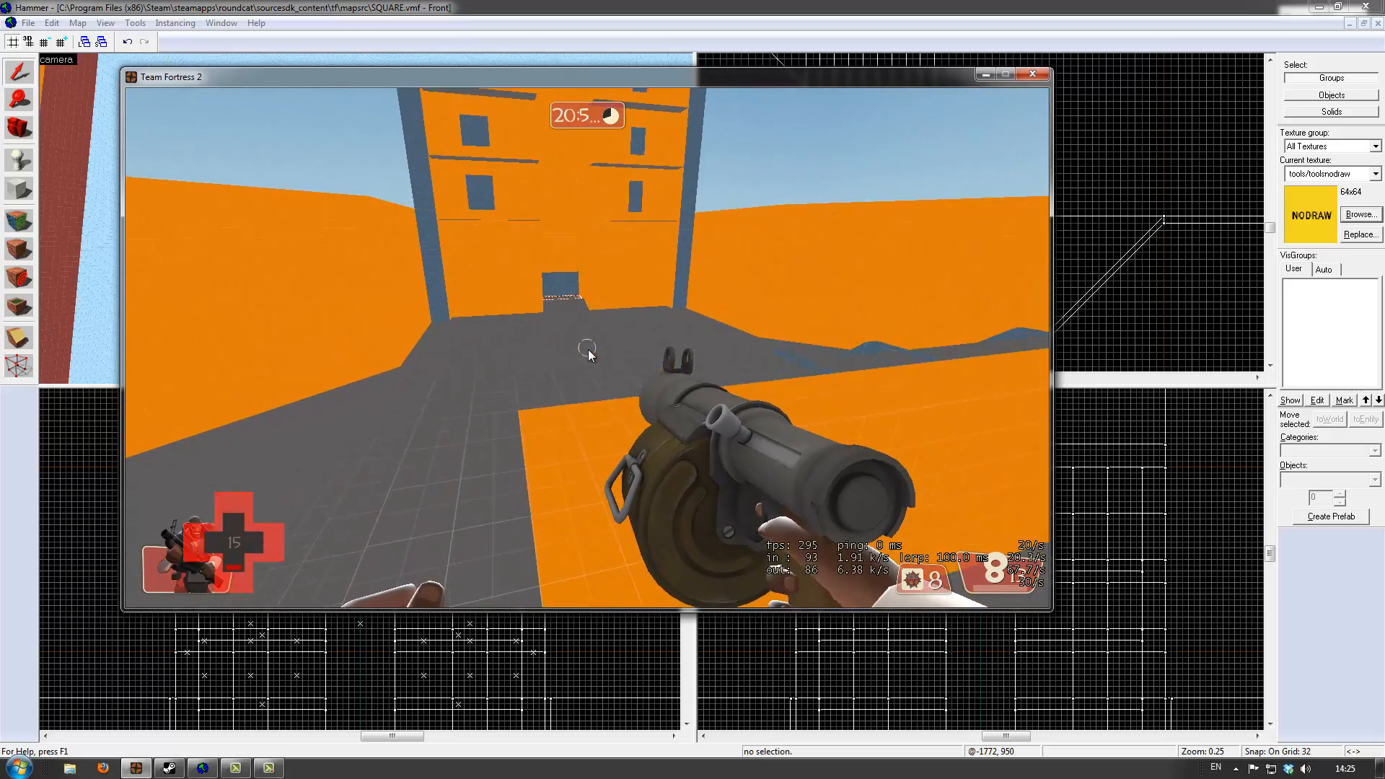
Walk through the compiled map in Team Fortress 2, examining the towers, the central stepped pyramid and the surrounding walls
{"action": "left_click", "coordinate": [588, 353]}
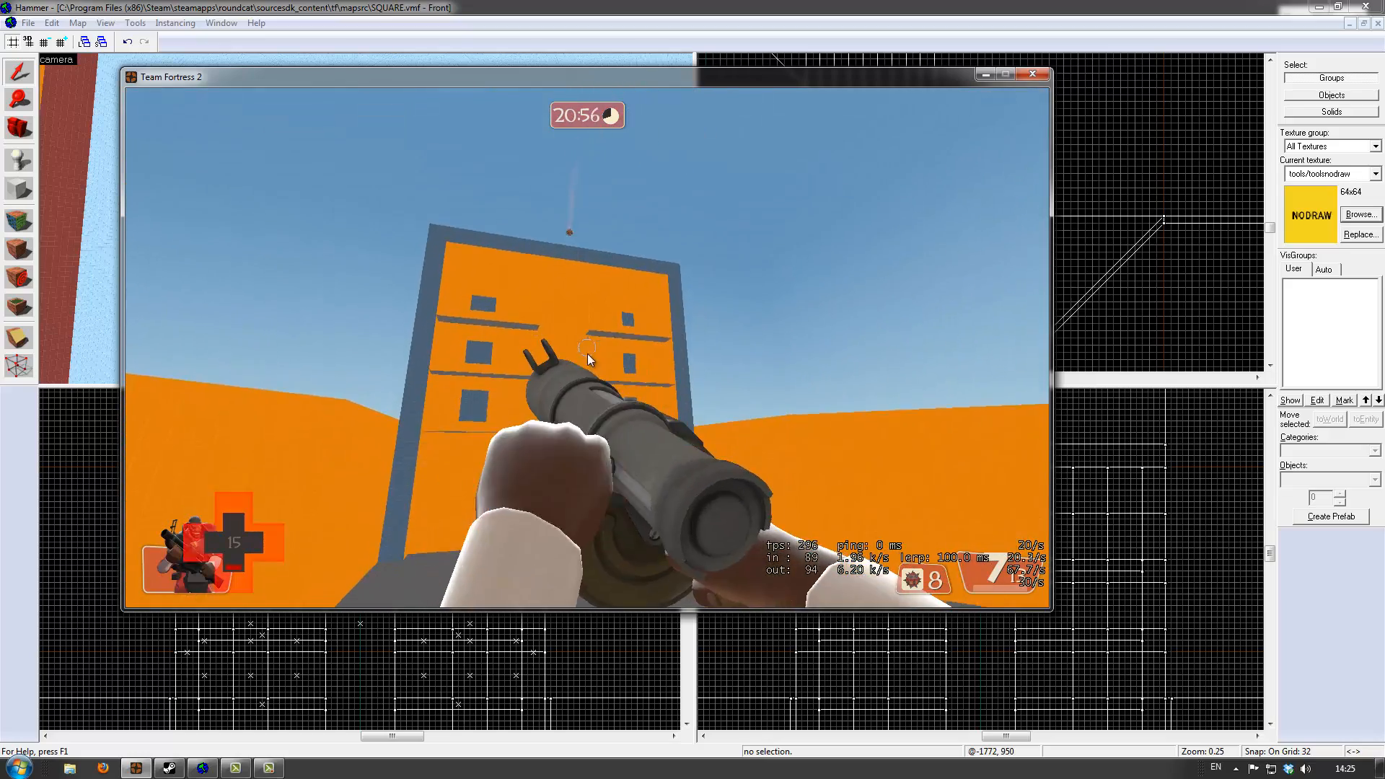
{"action": "left_click", "coordinate": [587, 347]}
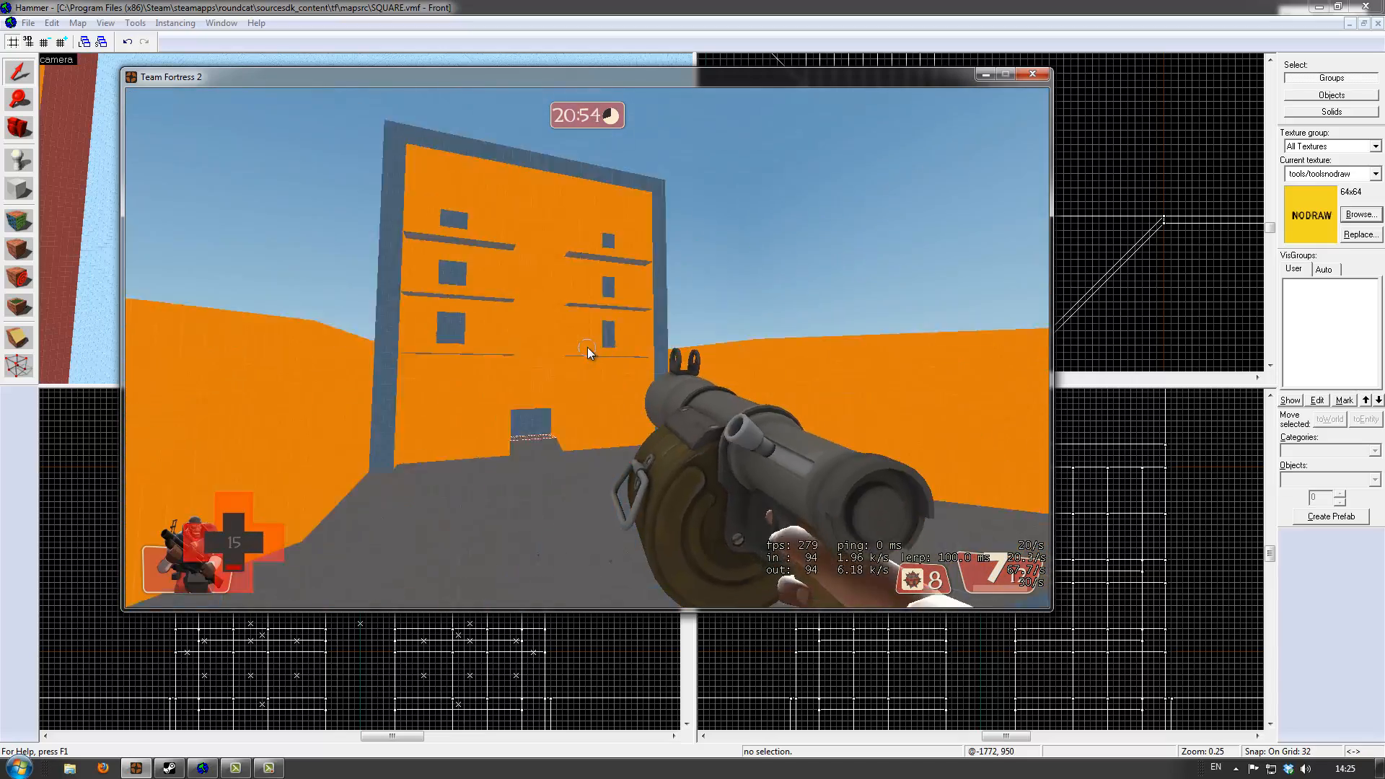
{"action": "right_click", "coordinate": [588, 347]}
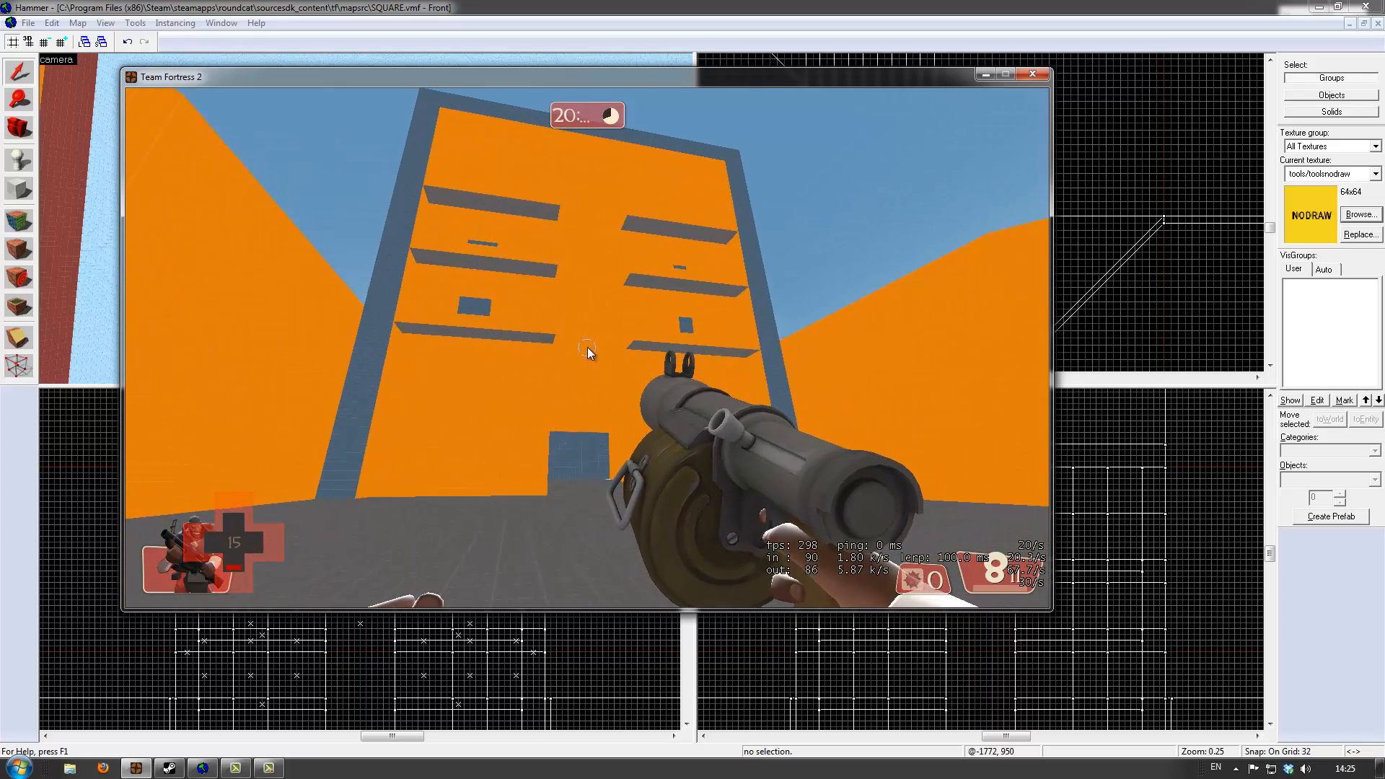
{"action": "left_click", "coordinate": [588, 347]}
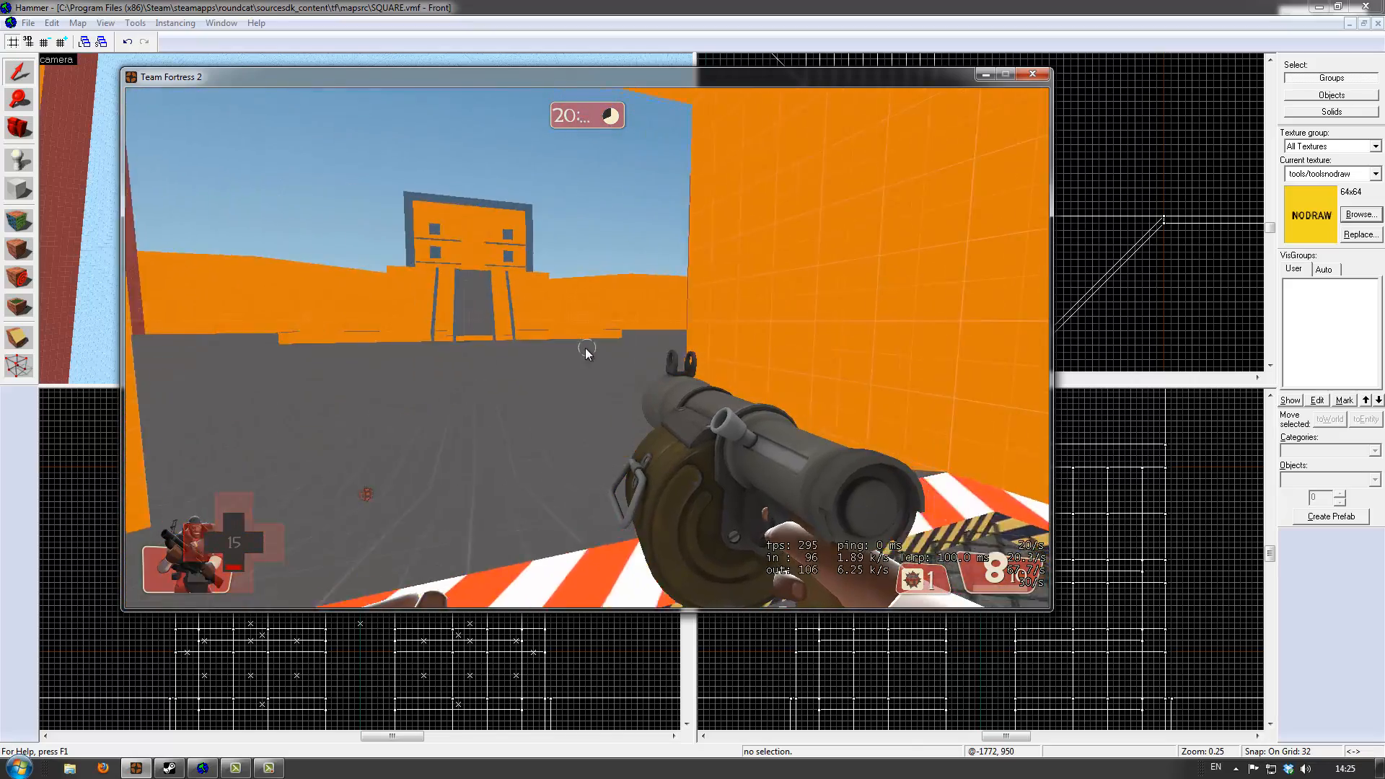
{"action": "key", "text": "w"}
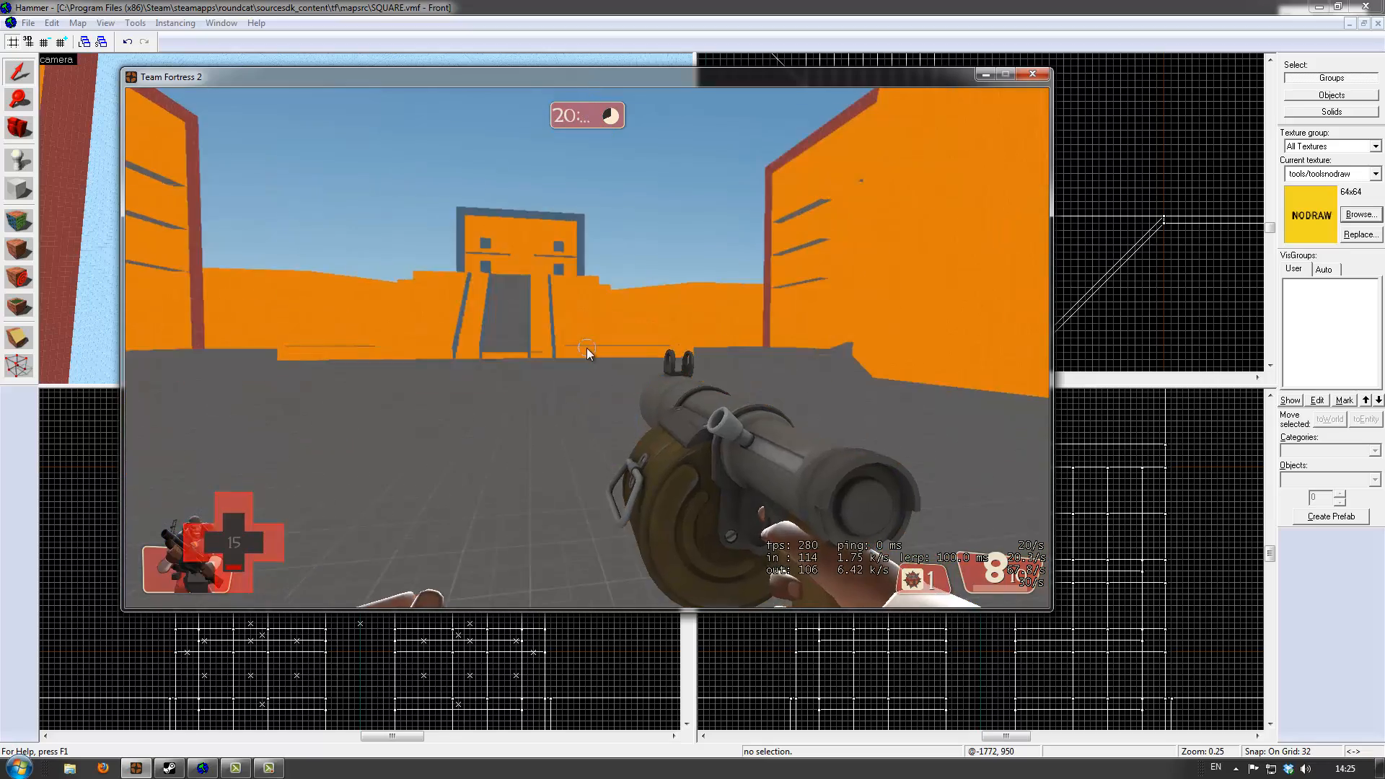
{"action": "key", "text": "w"}
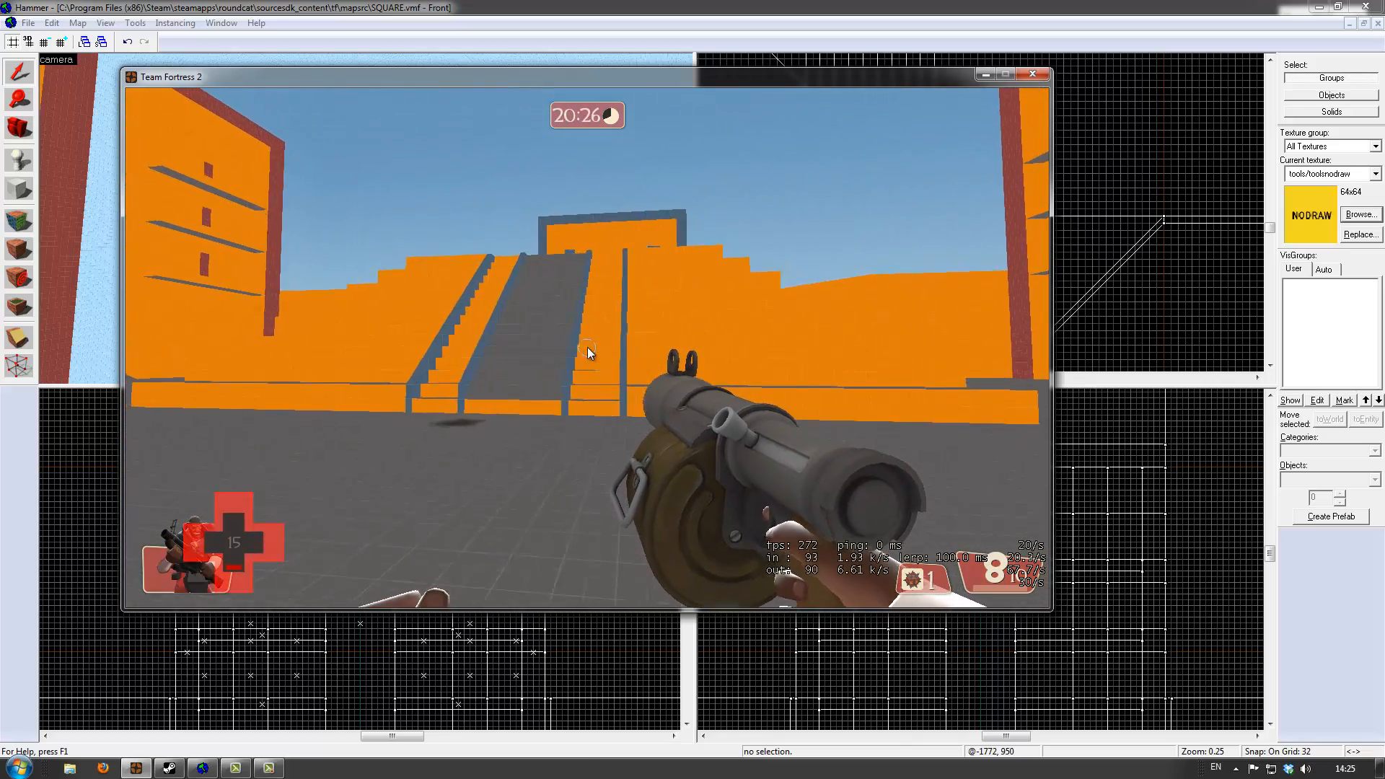
{"action": "key", "text": "w"}
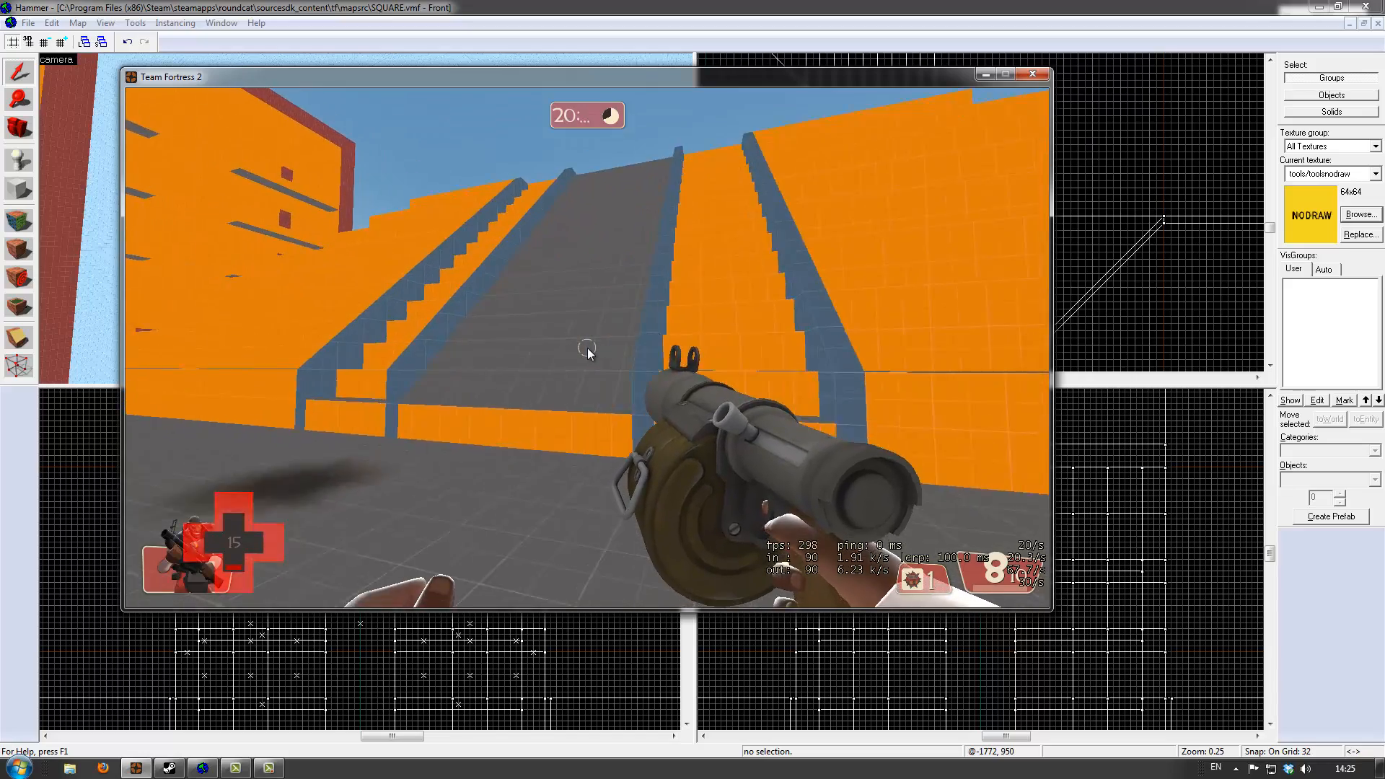
{"action": "key", "text": "w"}
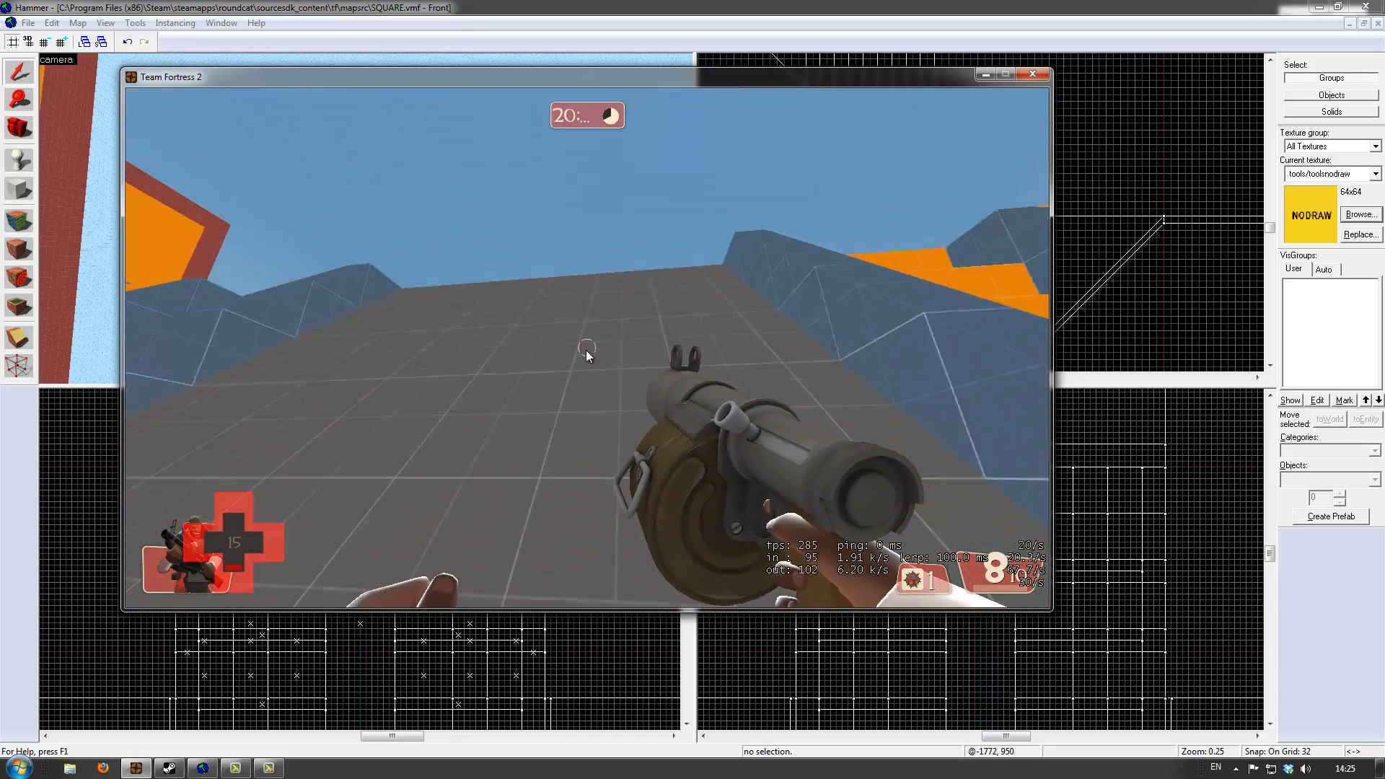
{"action": "key", "text": "w"}
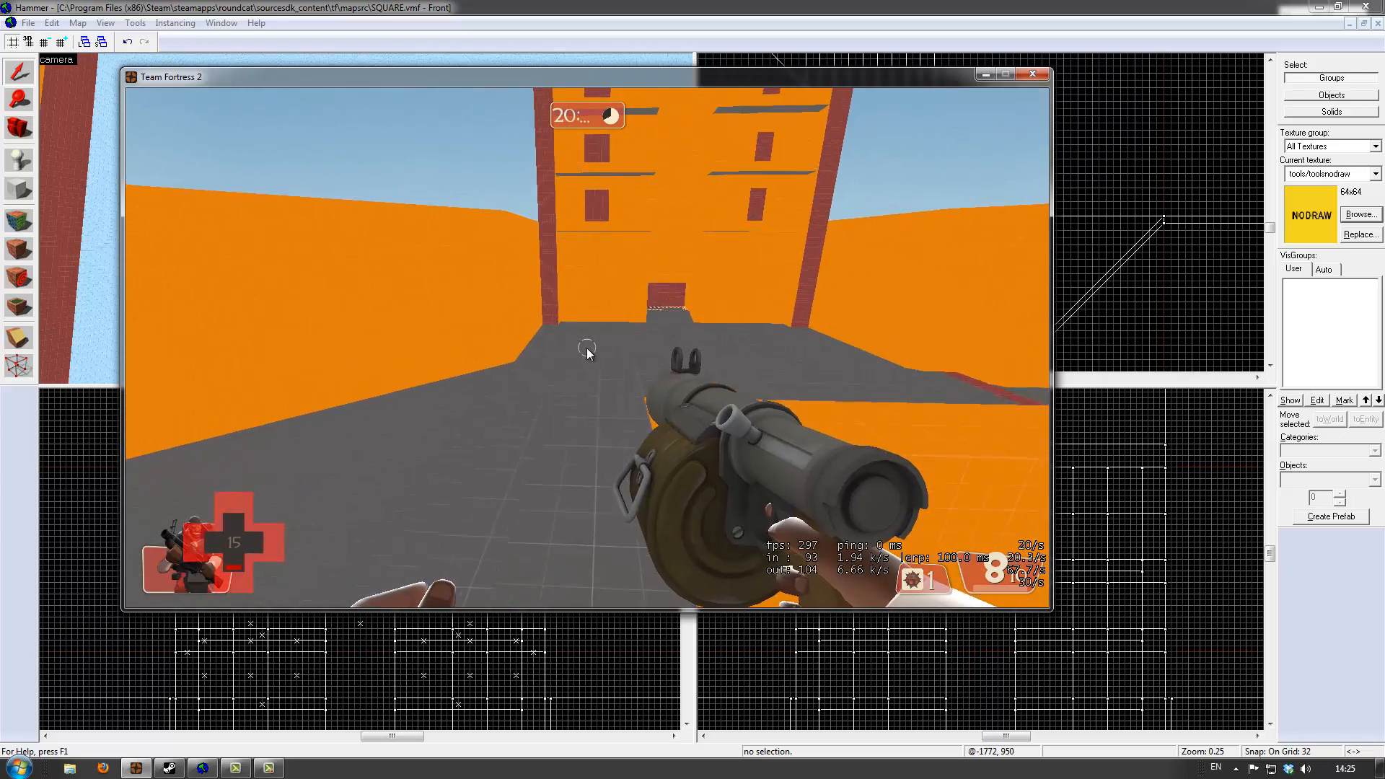
{"action": "left_click", "coordinate": [587, 348]}
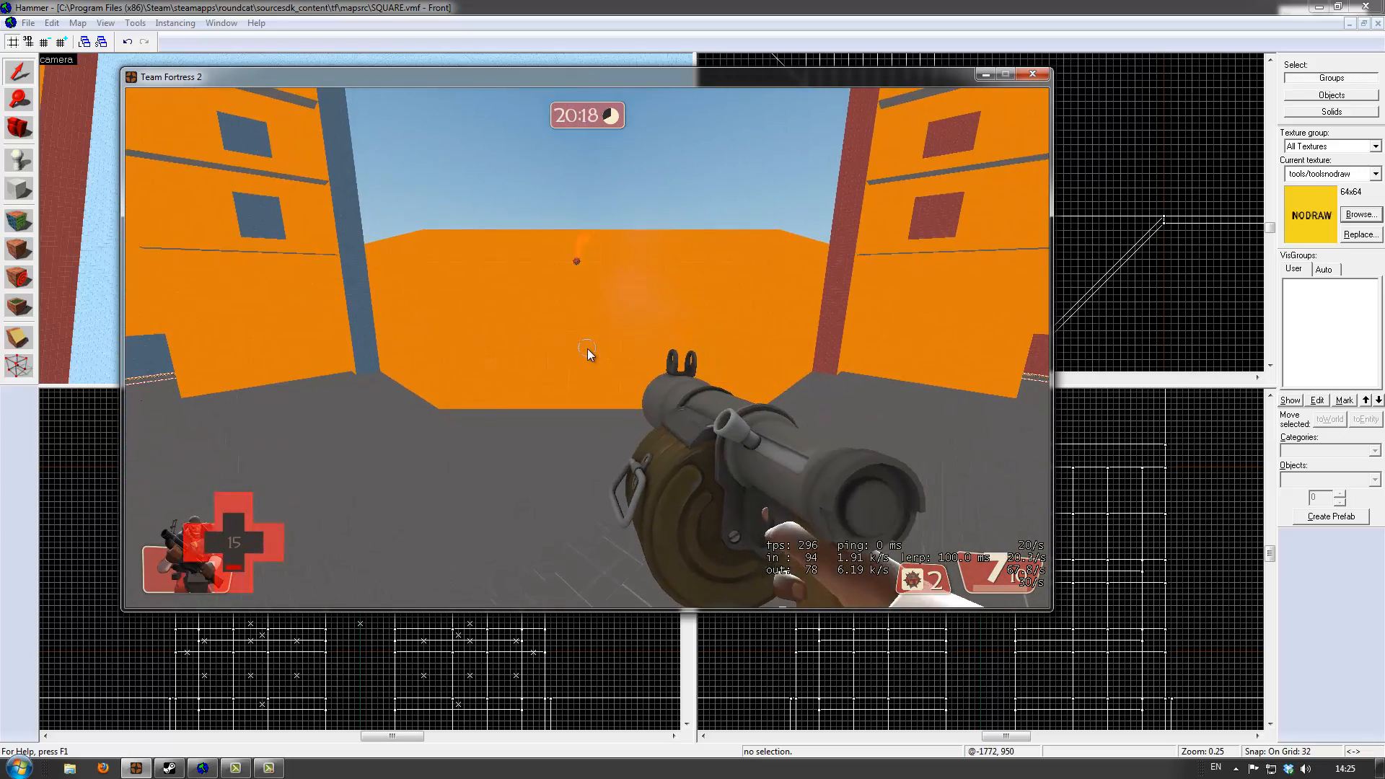
{"action": "key", "text": "w"}
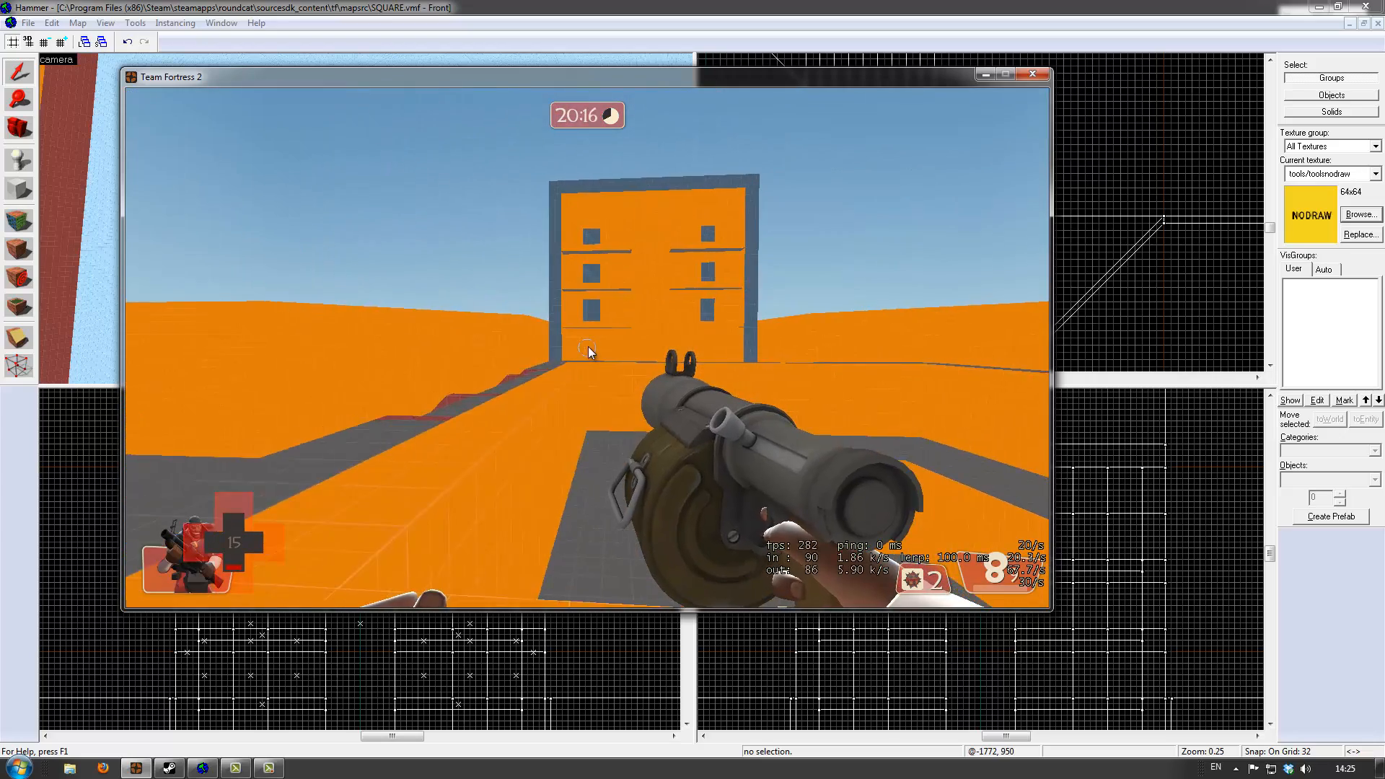
{"action": "key", "text": "w"}
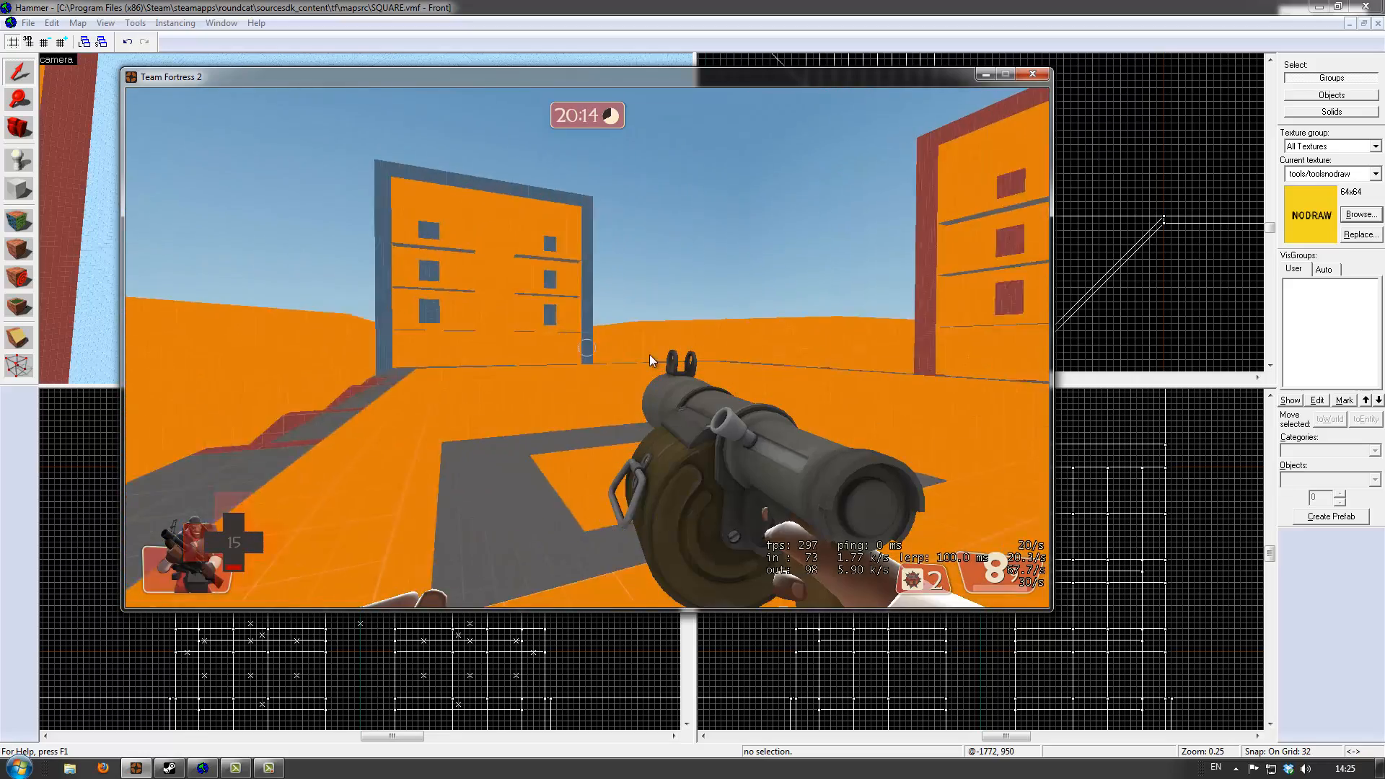
Switch from the game to Hammer and inspect the towers and central plaza in the 3D camera view
{"action": "key", "text": "Escape"}
{"action": "left_click", "coordinate": [421, 7]}
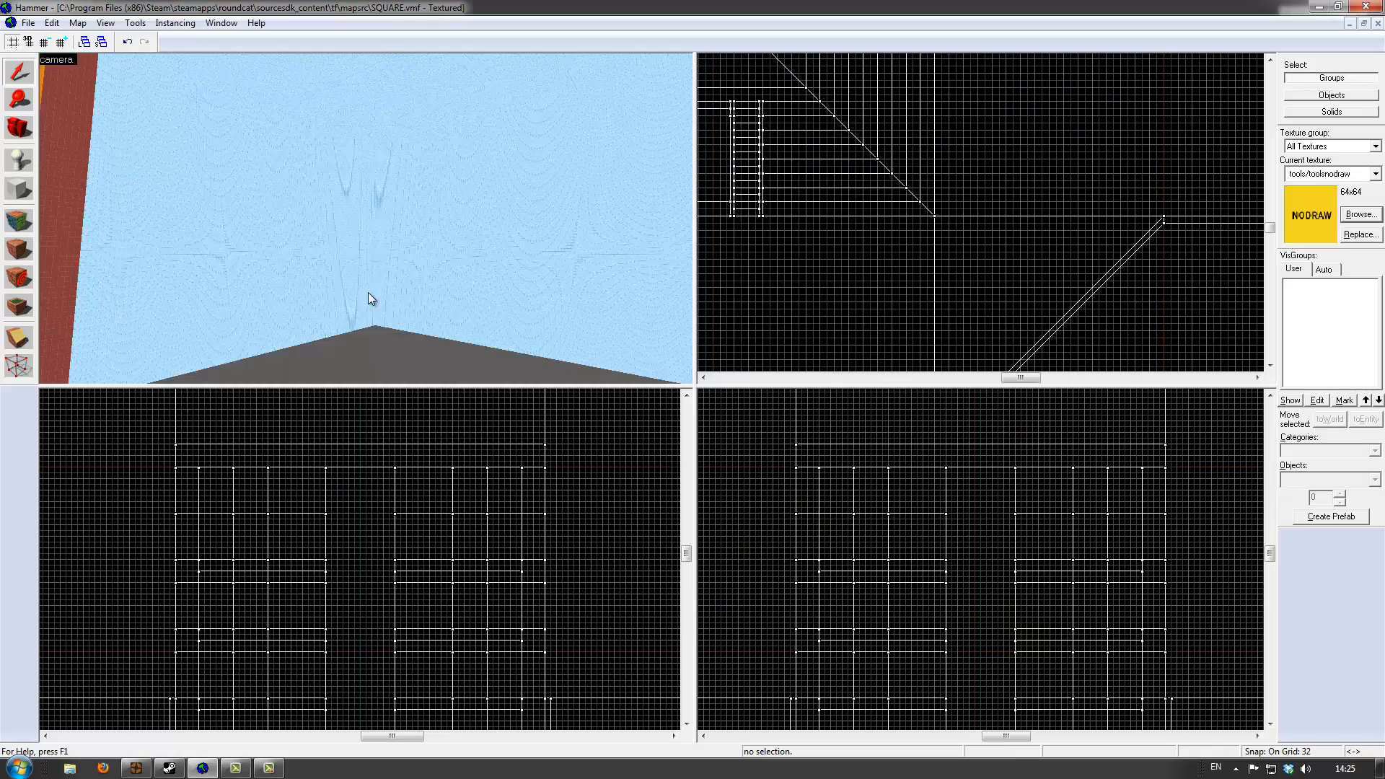
{"action": "key", "text": "z"}
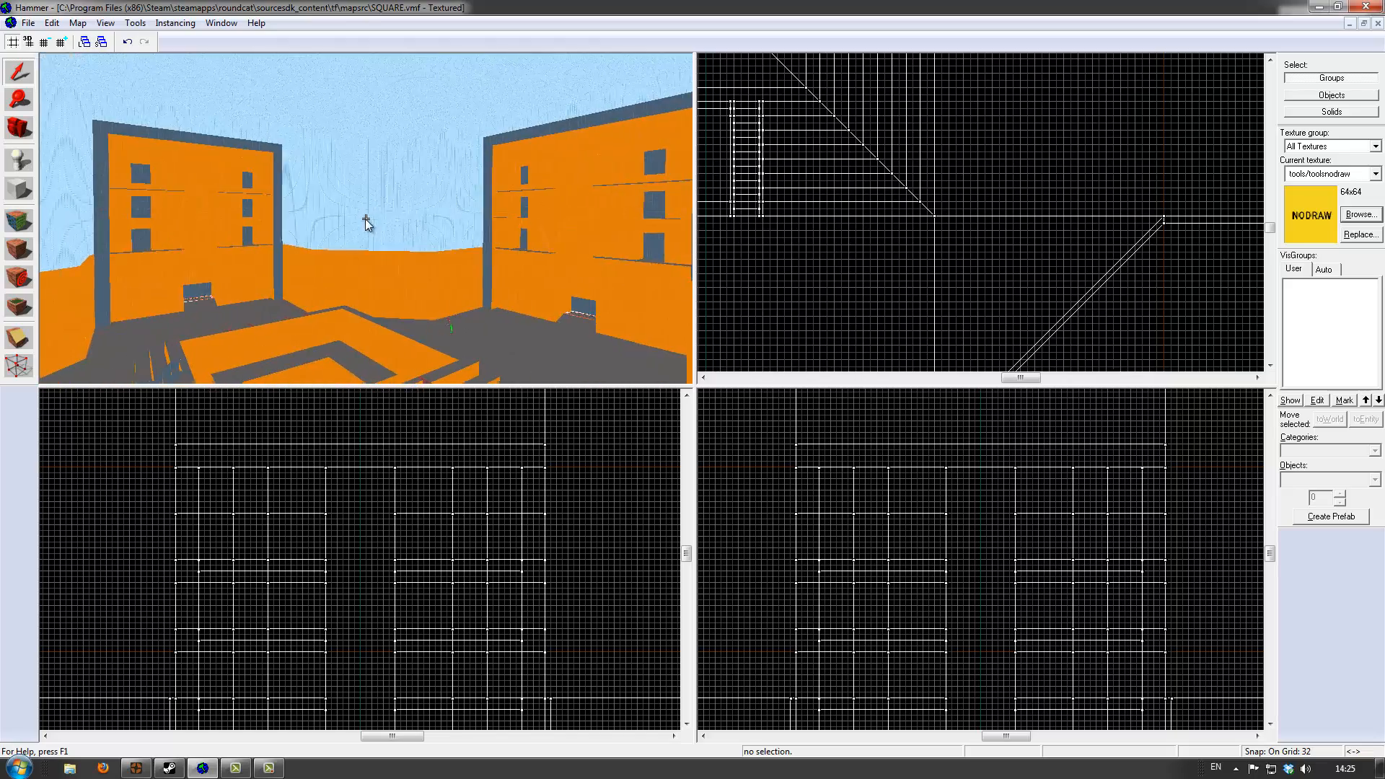
{"action": "key", "text": "d"}
{"action": "key", "text": "a"}
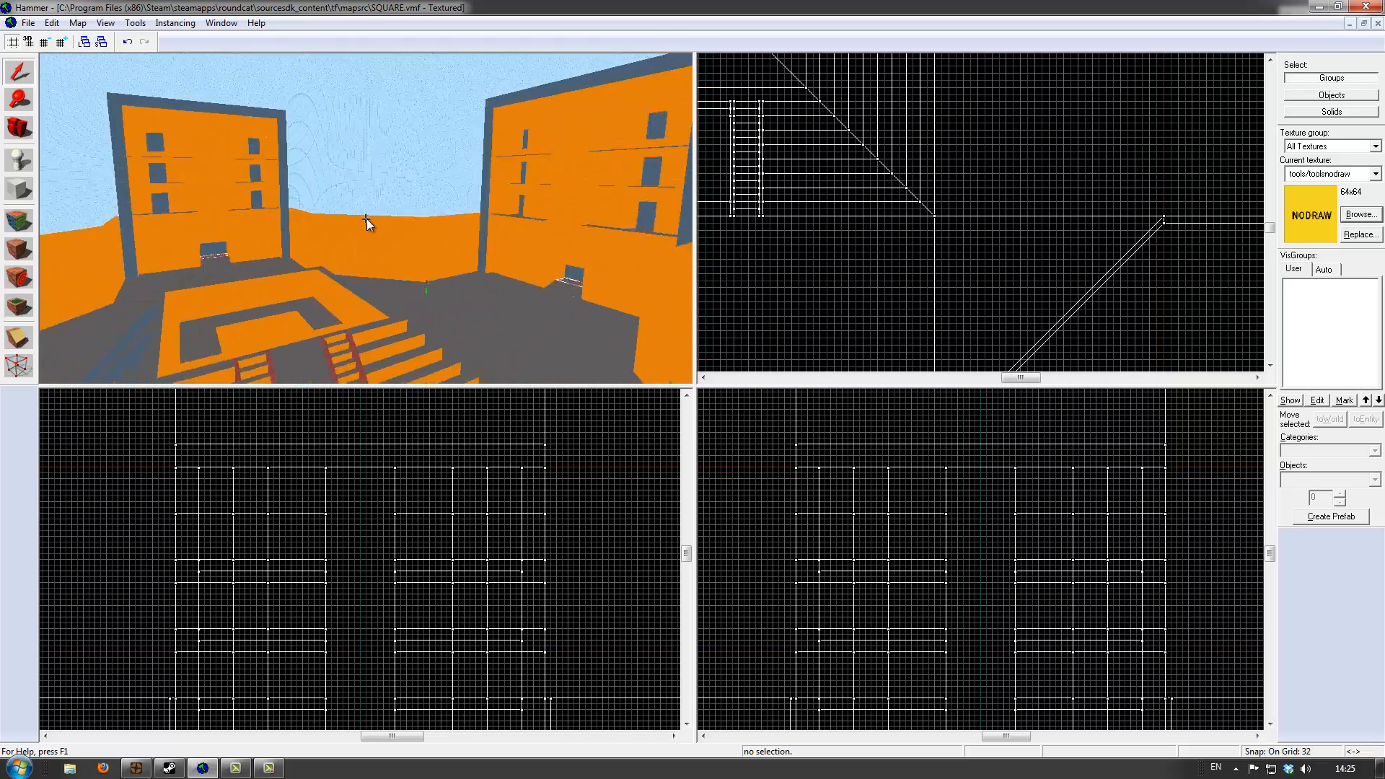
{"action": "key", "text": "a"}
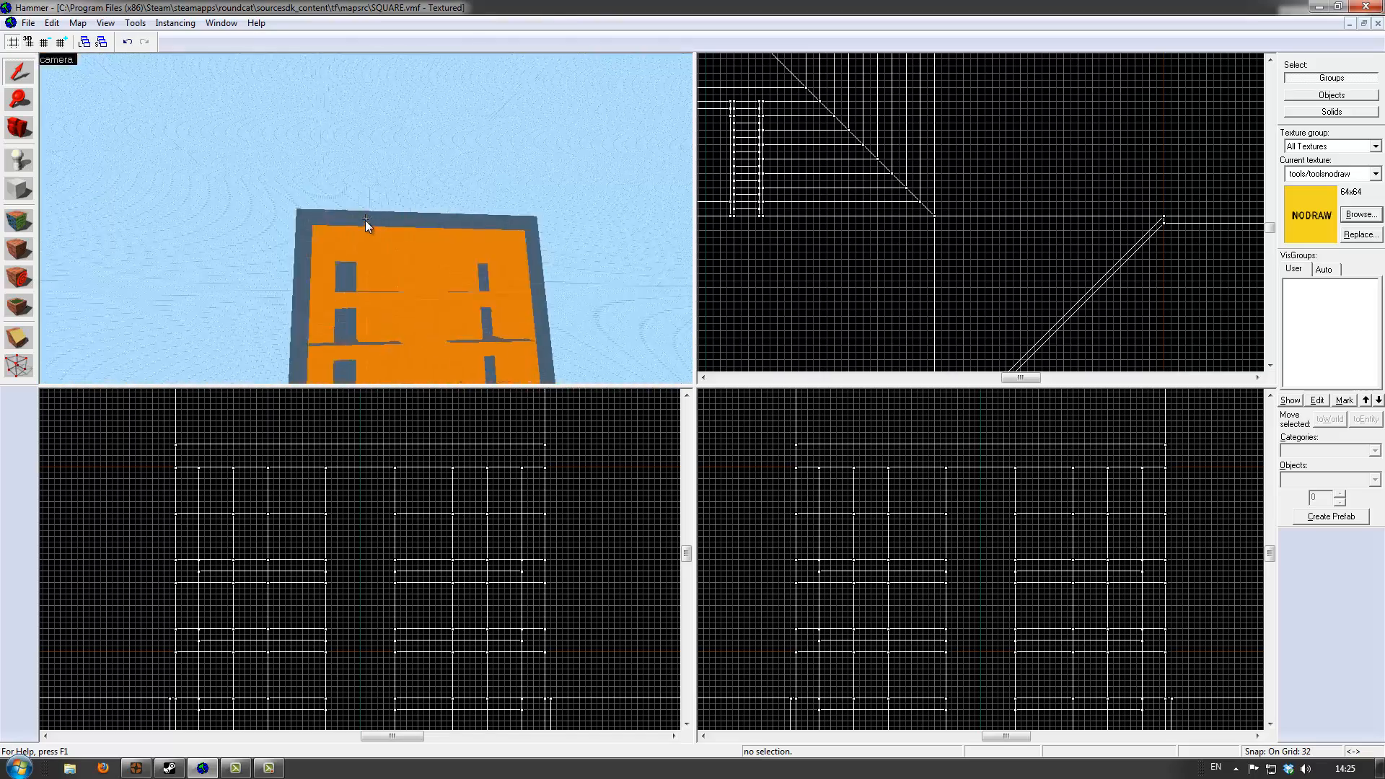
{"action": "key", "text": "z"}
{"action": "key", "text": "z"}
{"action": "key", "text": "z"}
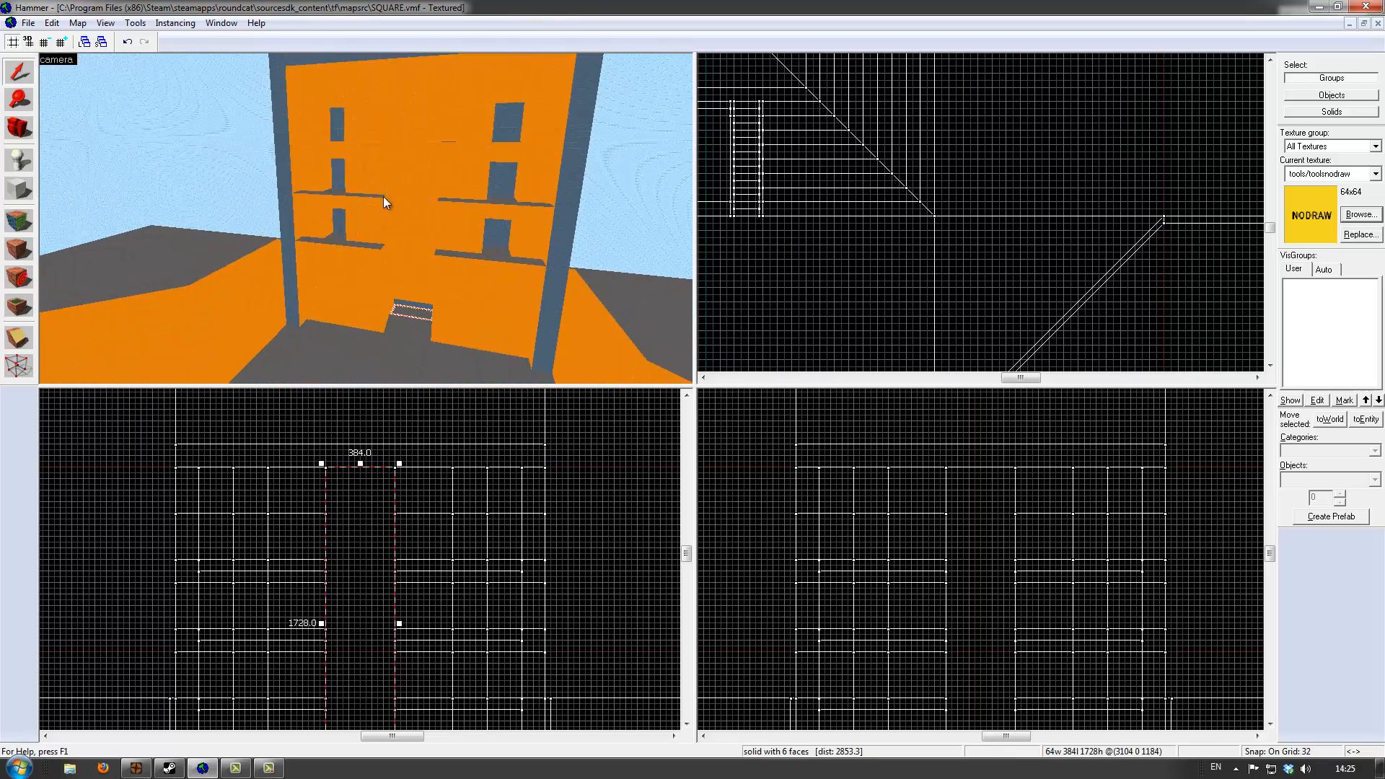
Try to move one grouped tower slightly in the top view, undo the move and deselect the tower
{"action": "left_click", "coordinate": [390, 200]}
{"action": "scroll", "coordinate": [1053, 247], "scroll_direction": "down", "scroll_amount": 5}
{"action": "scroll", "coordinate": [1050, 242], "scroll_direction": "down", "scroll_amount": 12}
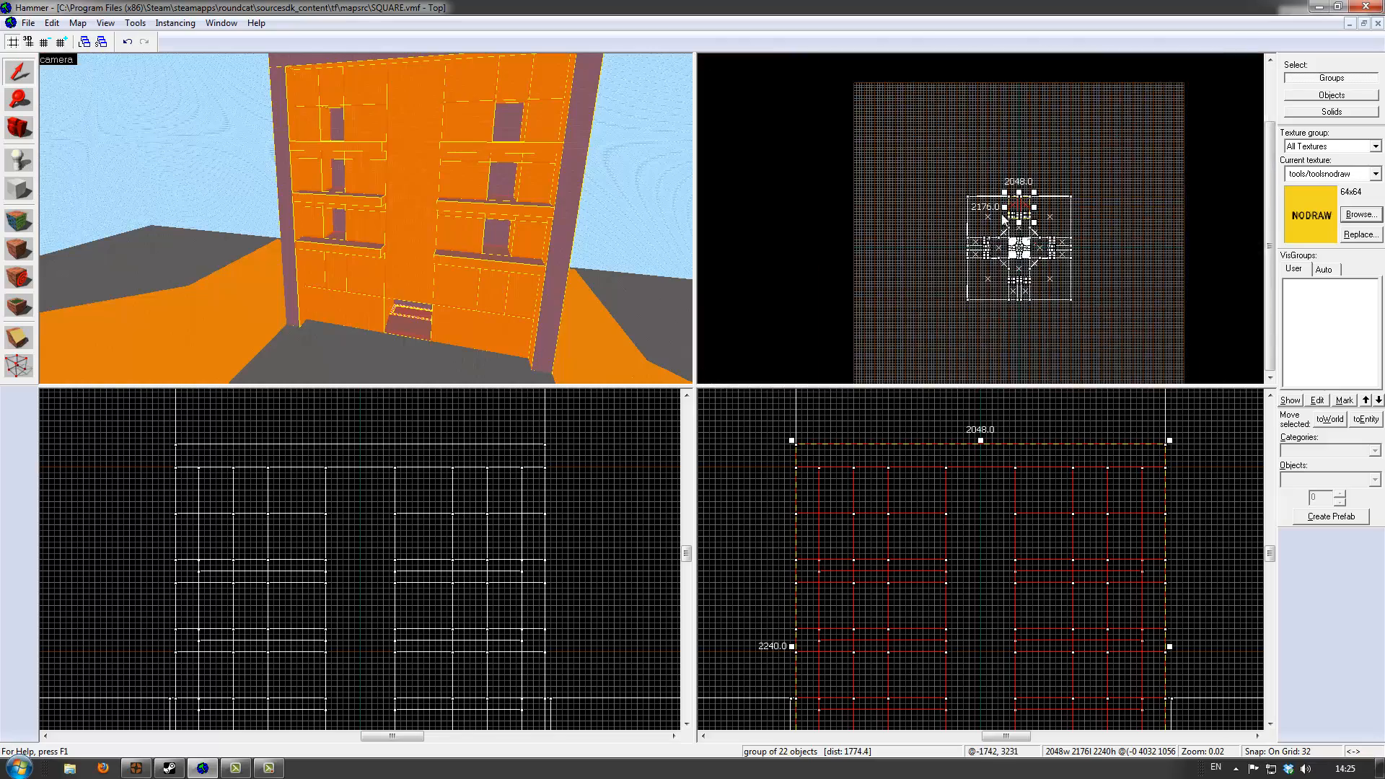
{"action": "scroll", "coordinate": [1037, 206], "scroll_direction": "up", "scroll_amount": 4}
{"action": "mouse_move", "coordinate": [1038, 192]}
{"action": "left_mouse_down"}
{"action": "mouse_move", "coordinate": [1097, 209]}
{"action": "mouse_move", "coordinate": [1013, 160]}
{"action": "mouse_move", "coordinate": [1035, 186]}
{"action": "left_mouse_up"}
{"action": "key", "text": "ctrl+z"}
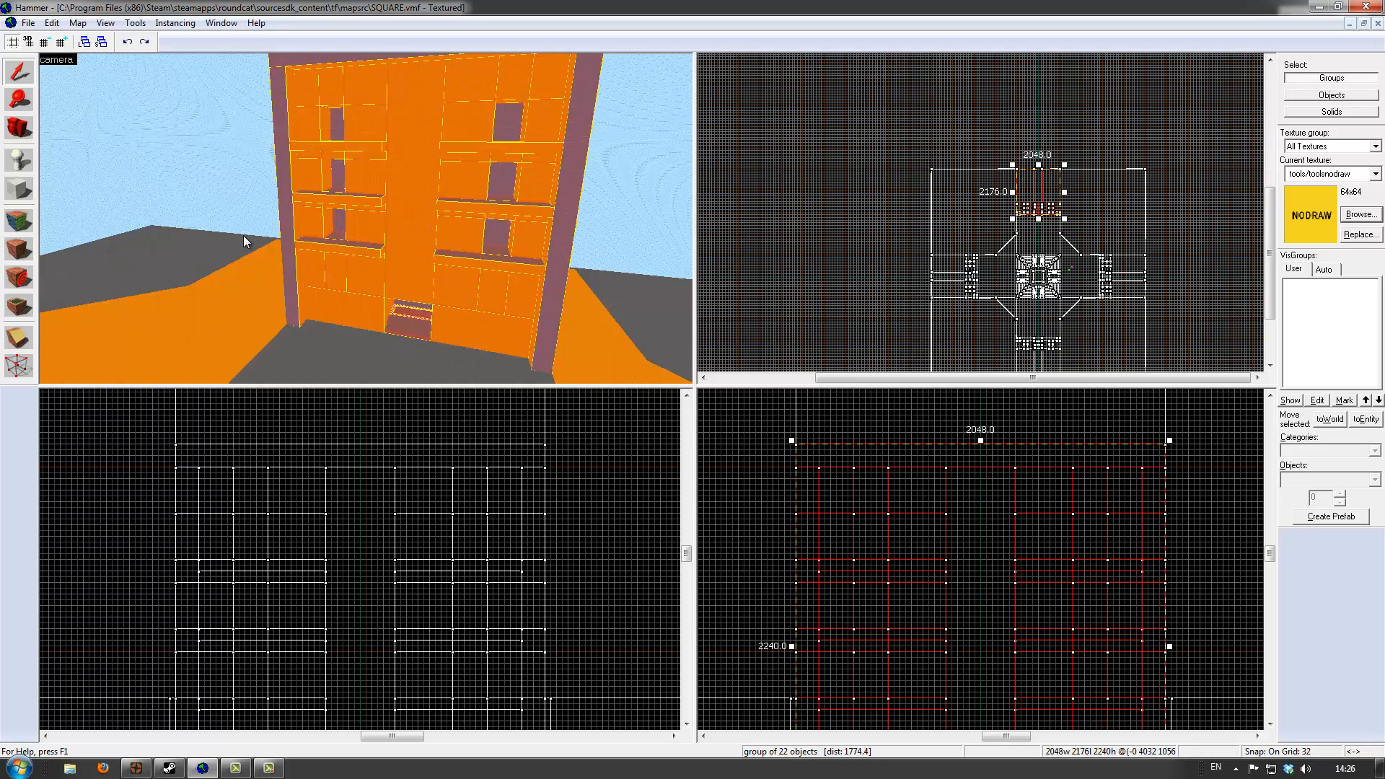
{"action": "key", "text": "z"}
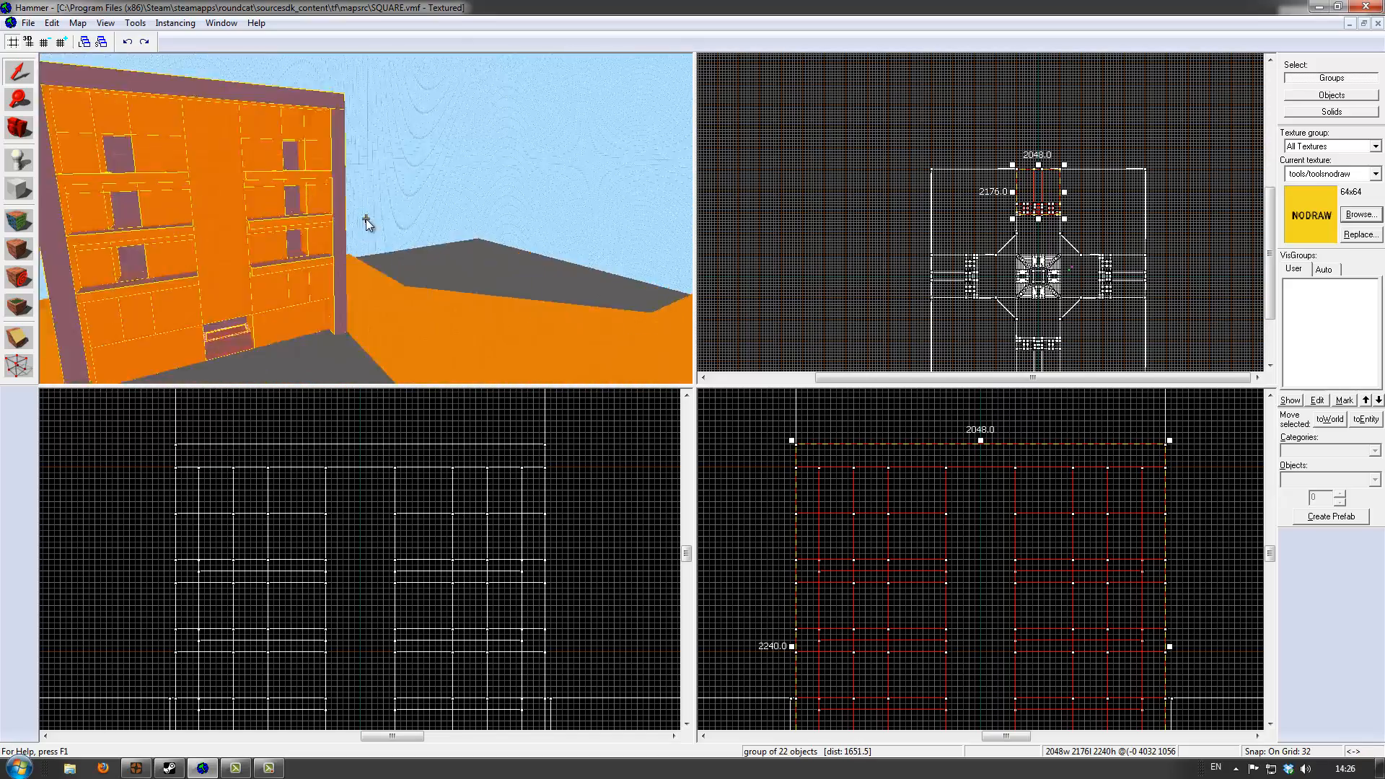
{"action": "key", "text": "Escape"}
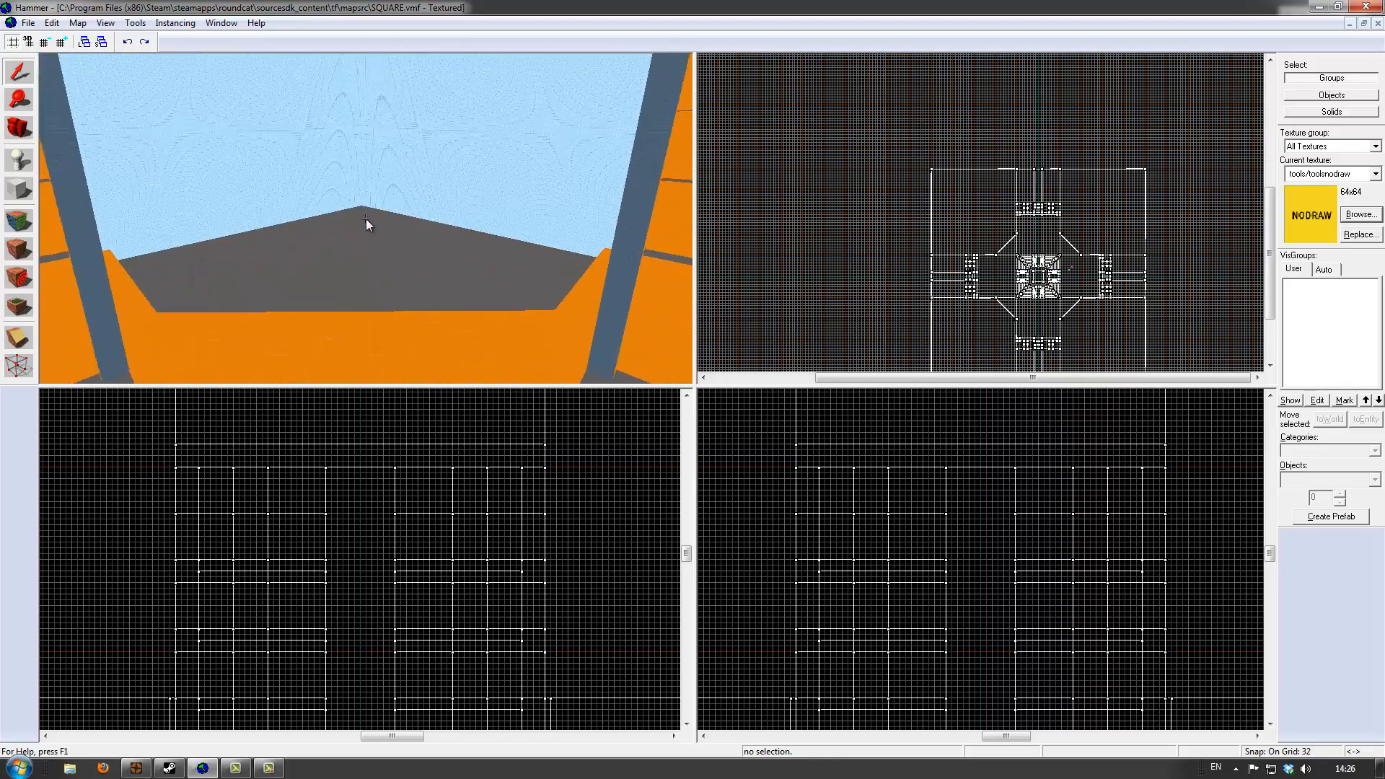
Examine the corner floor brush behind the diagonal wall, along with the heights of the walls and towers around it
{"action": "left_click", "coordinate": [366, 218]}
{"action": "key", "text": "s"}
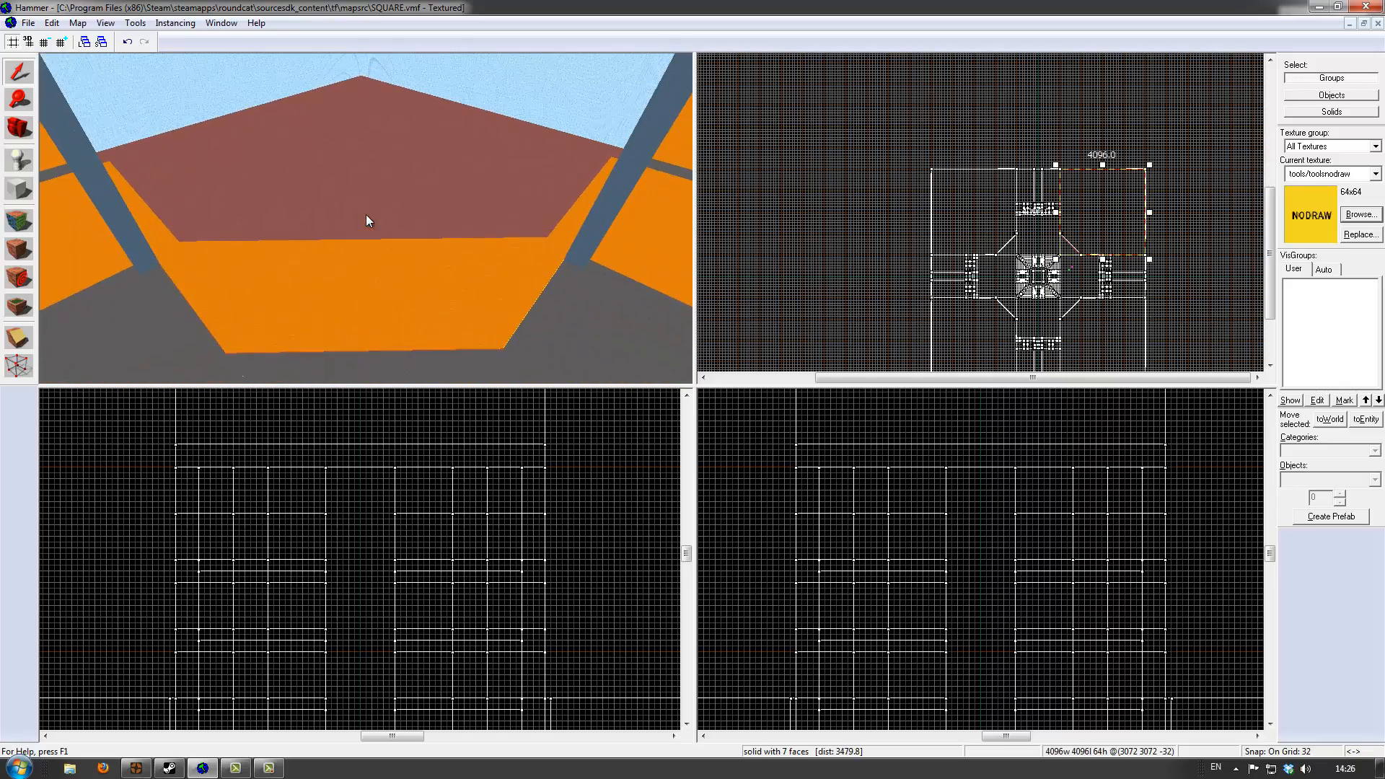
{"action": "key", "text": "z"}
{"action": "scroll", "coordinate": [1169, 244], "scroll_direction": "up", "scroll_amount": 4}
{"action": "key", "text": "z"}
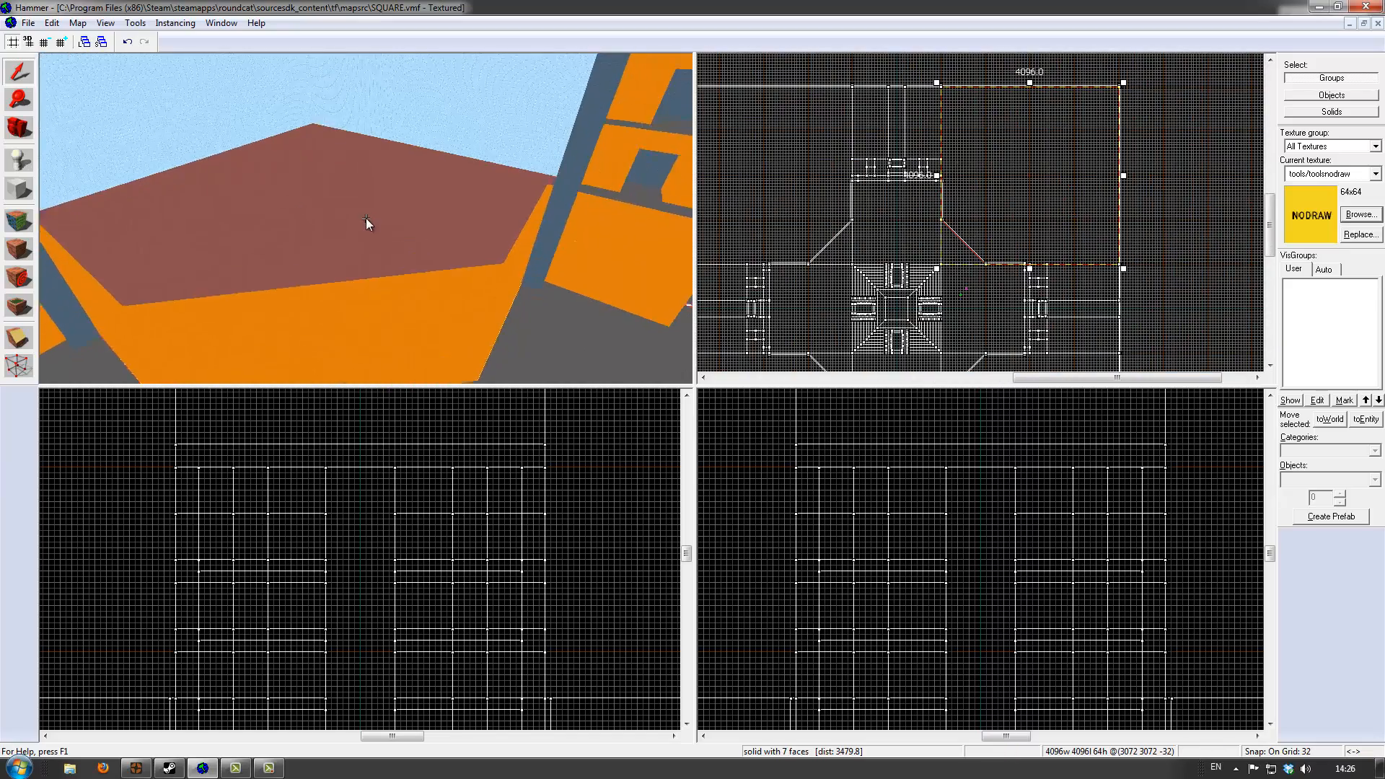
{"action": "key", "text": "w"}
{"action": "key", "text": "w"}
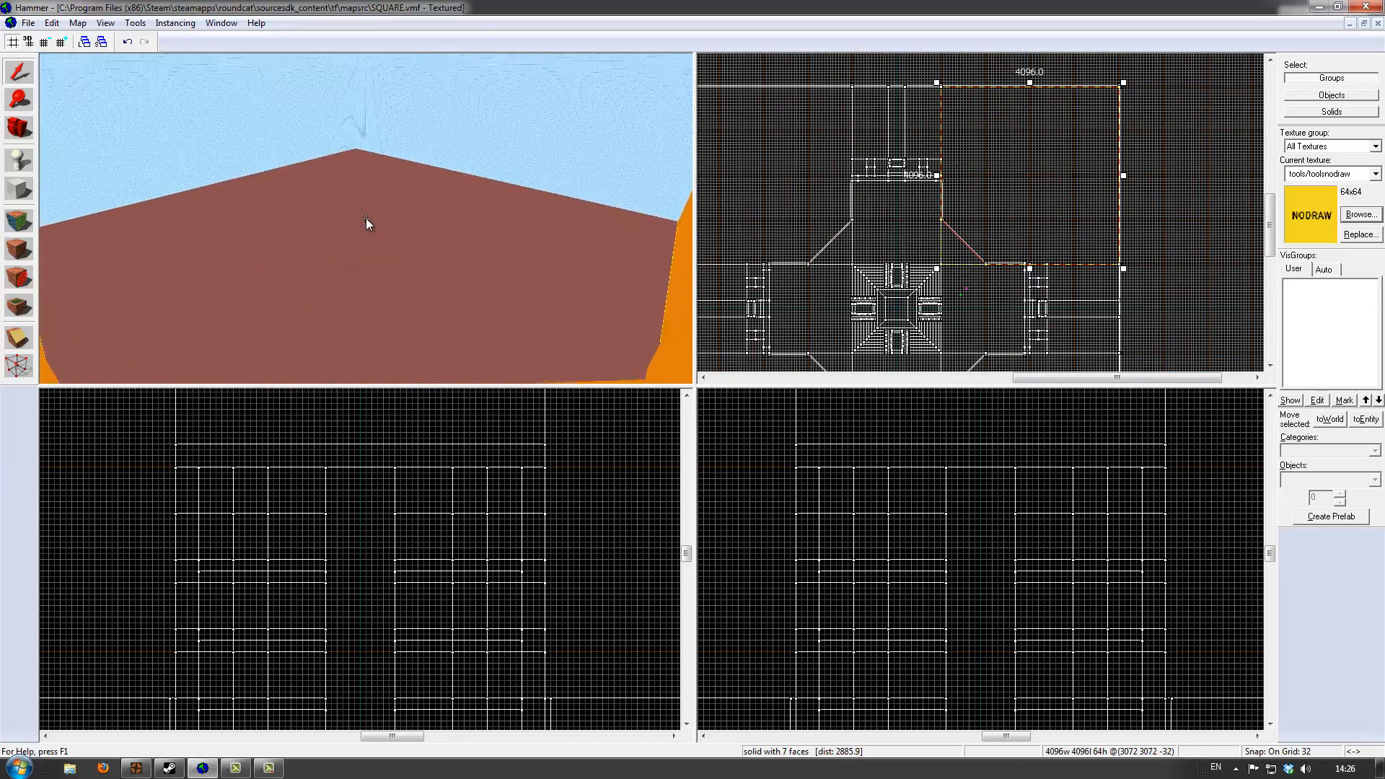
{"action": "key", "text": "w"}
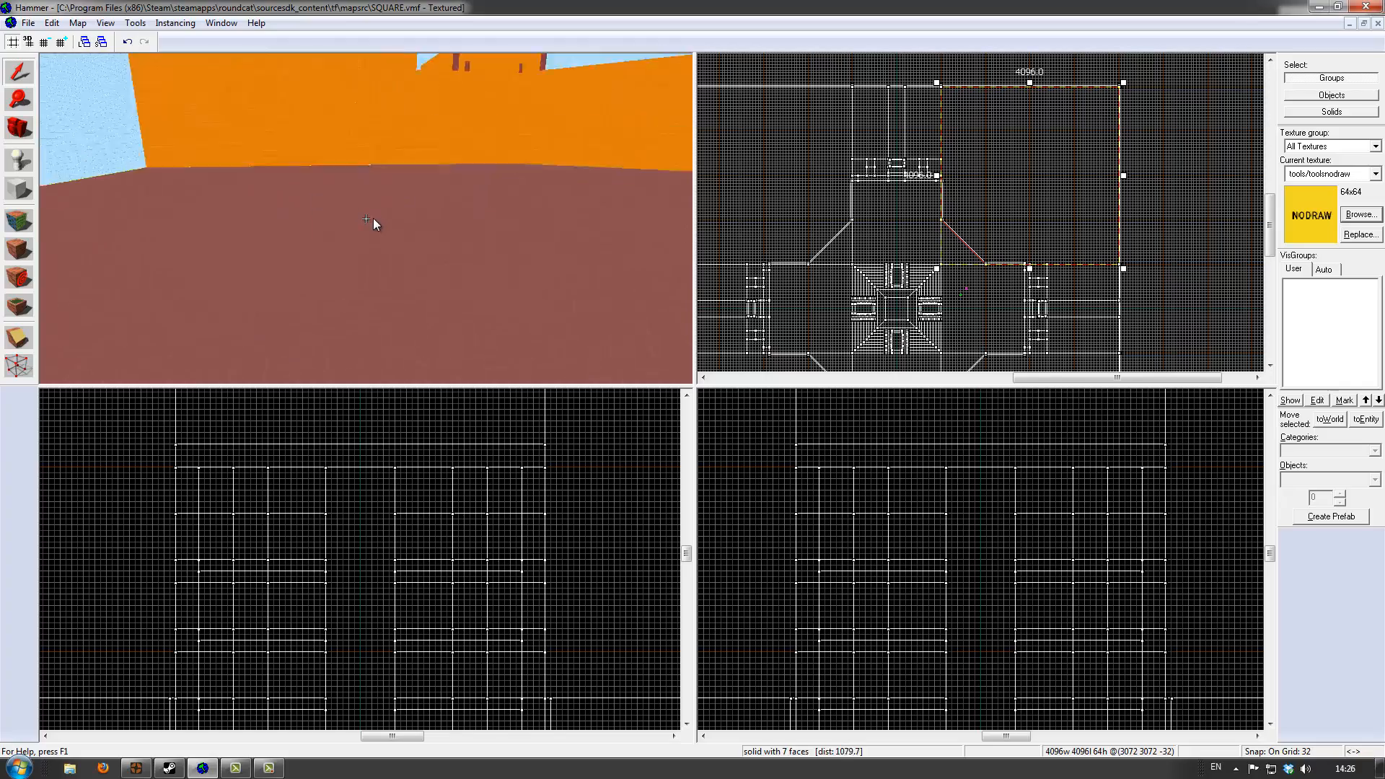
{"action": "key", "text": "w"}
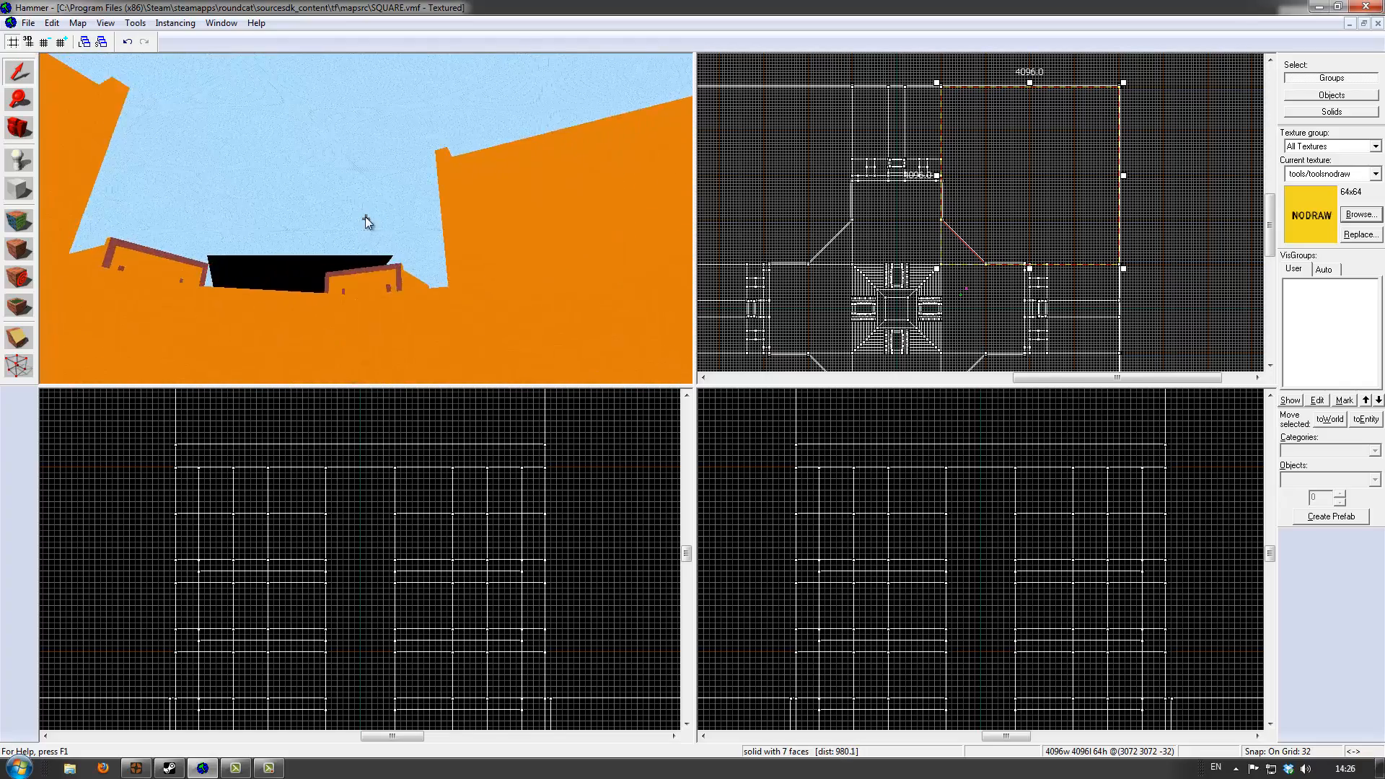
{"action": "key", "text": "w"}
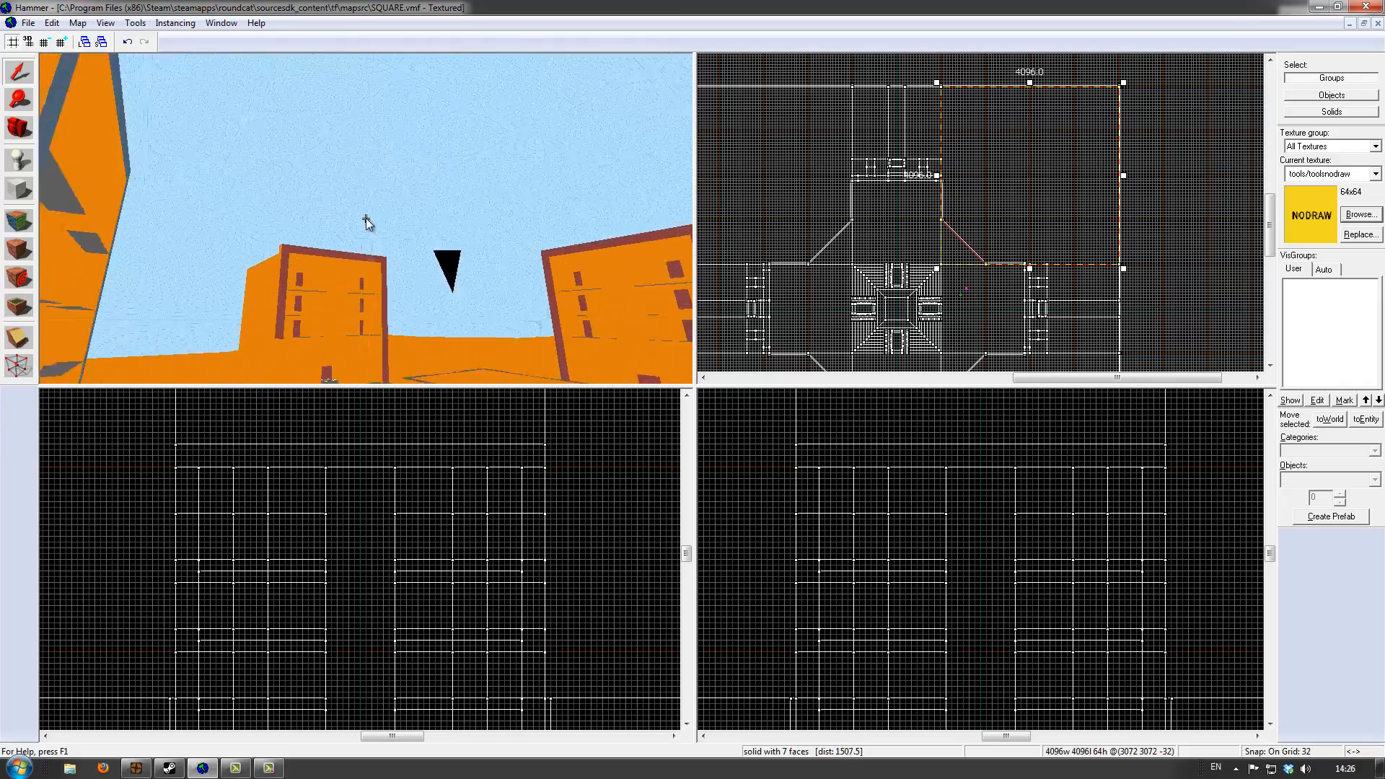
{"action": "key", "text": "w"}
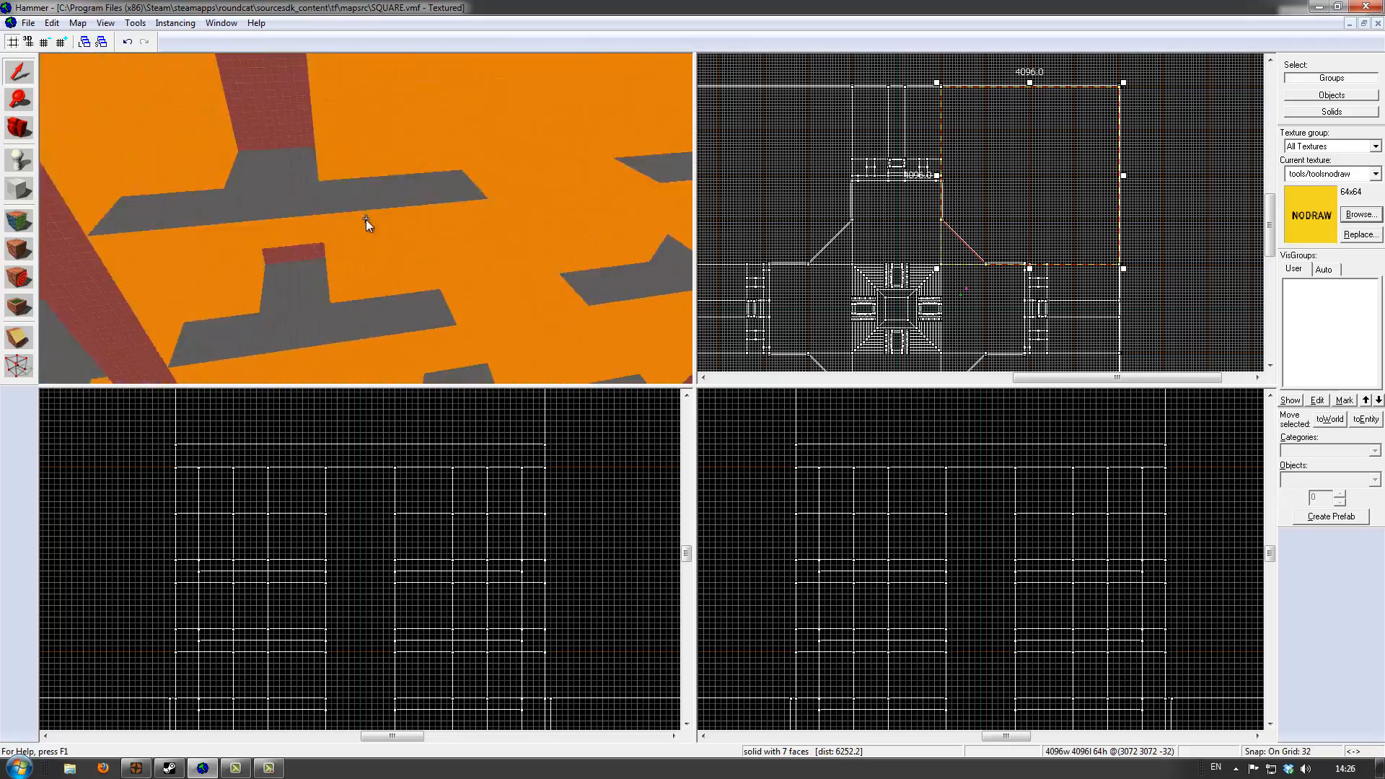
{"action": "key", "text": "w"}
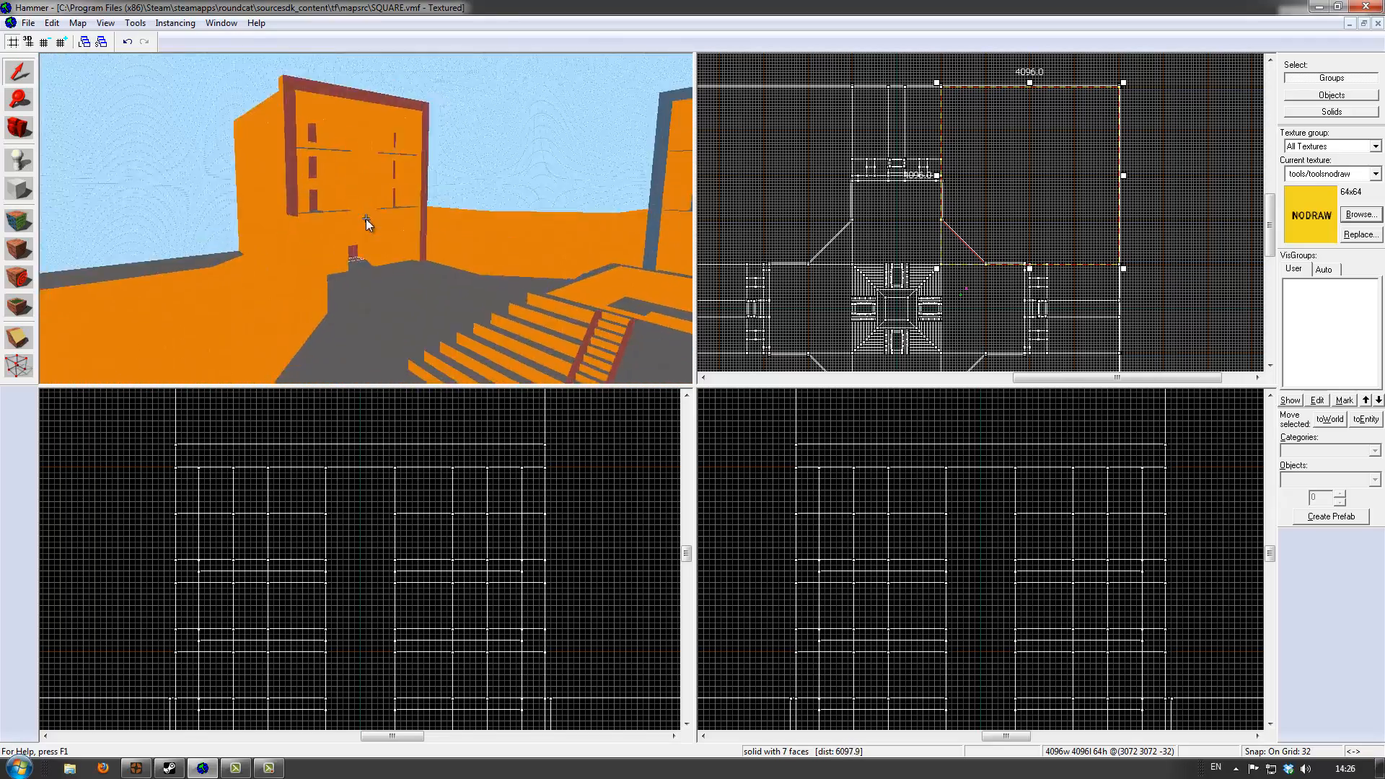
{"action": "key", "text": "w"}
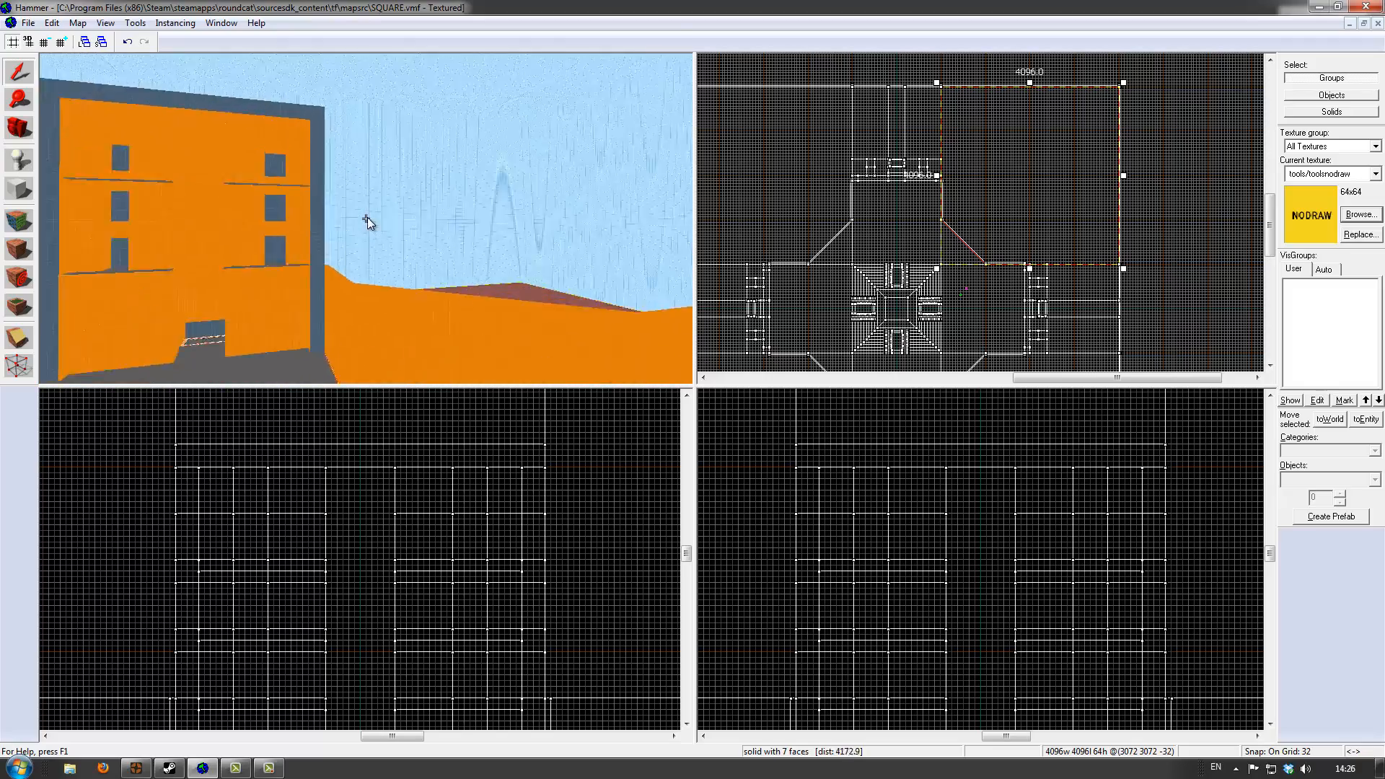
{"action": "key", "text": "w"}
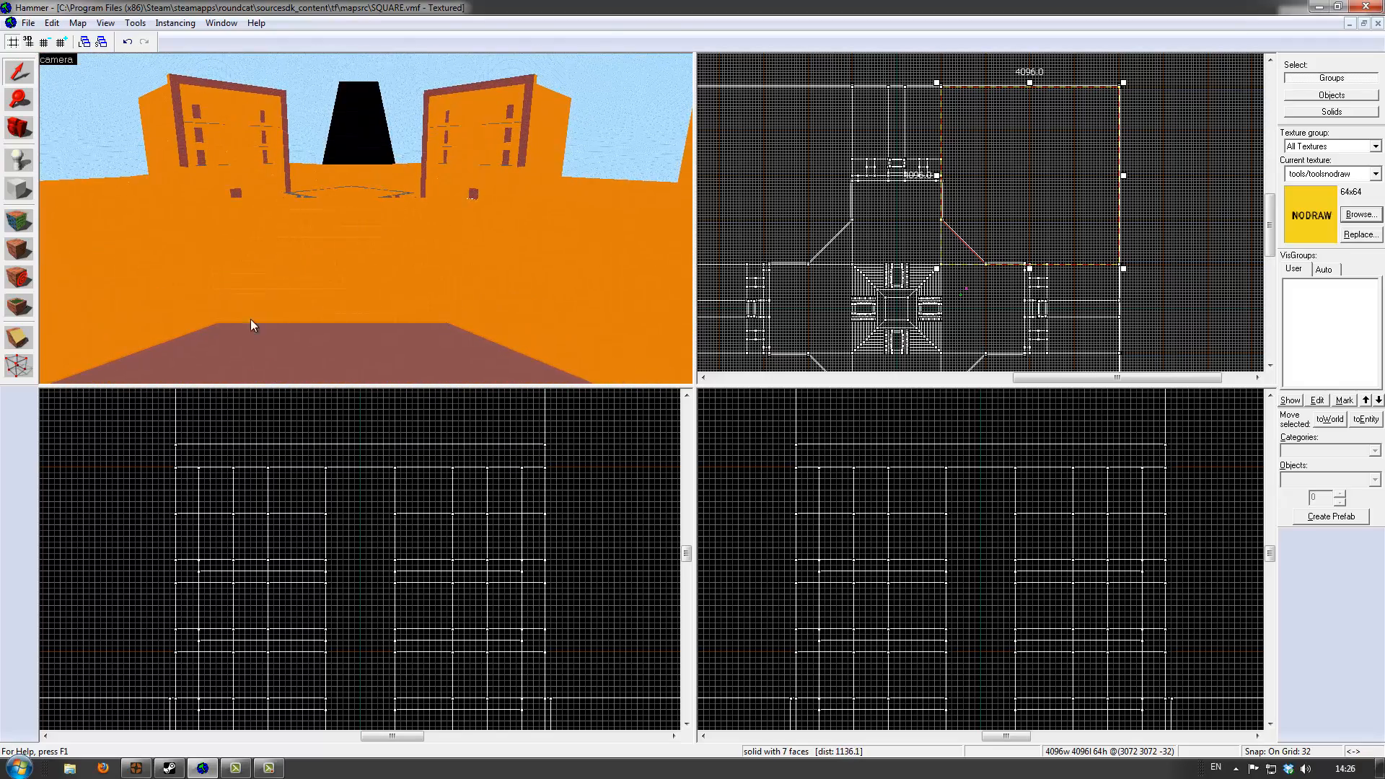
Duplicate the corner's three wall brushes straight up, stacking the copies directly on top of the originals
{"action": "left_click", "coordinate": [361, 316], "text": "ctrl"}
{"action": "left_click", "coordinate": [516, 330], "text": "ctrl"}
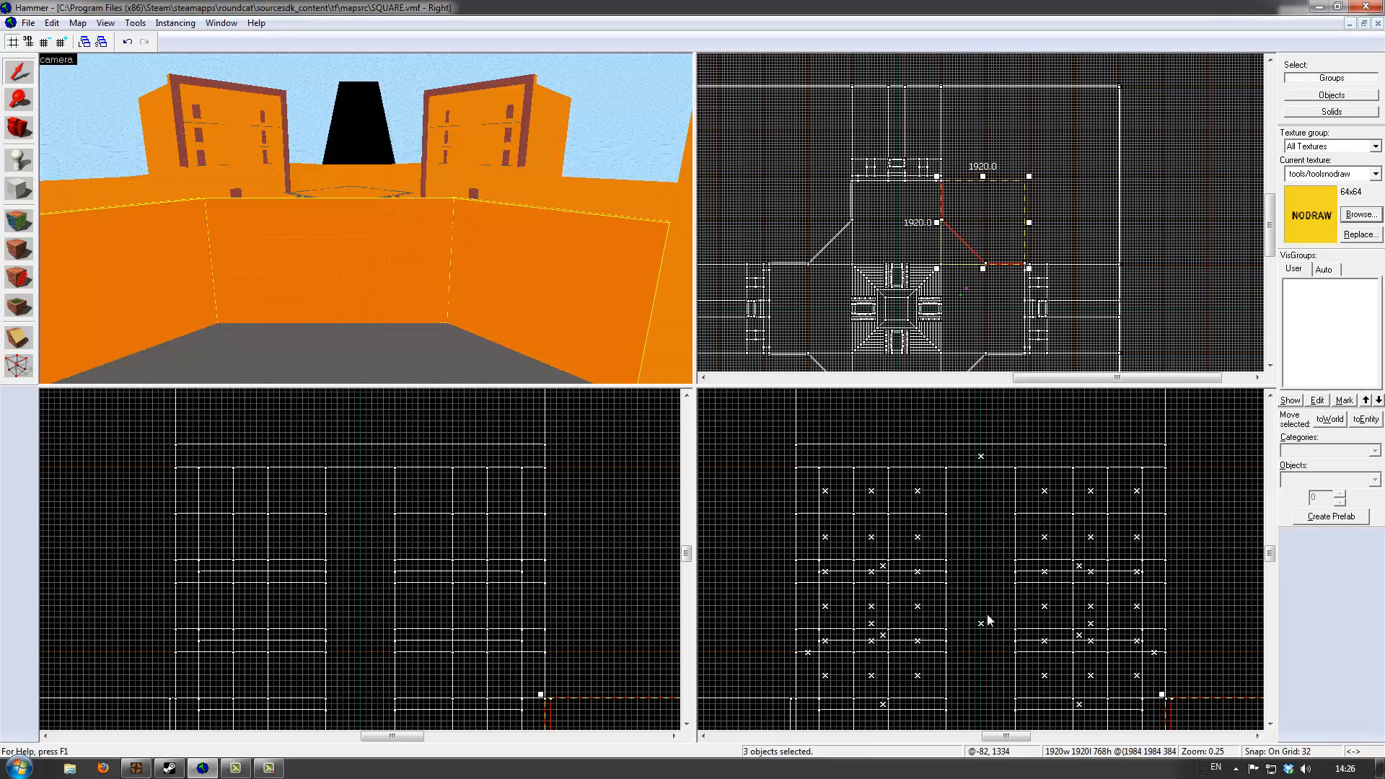
{"action": "scroll", "coordinate": [956, 599], "scroll_direction": "down", "scroll_amount": 8}
{"action": "scroll", "coordinate": [1029, 625], "scroll_direction": "up", "scroll_amount": 6}
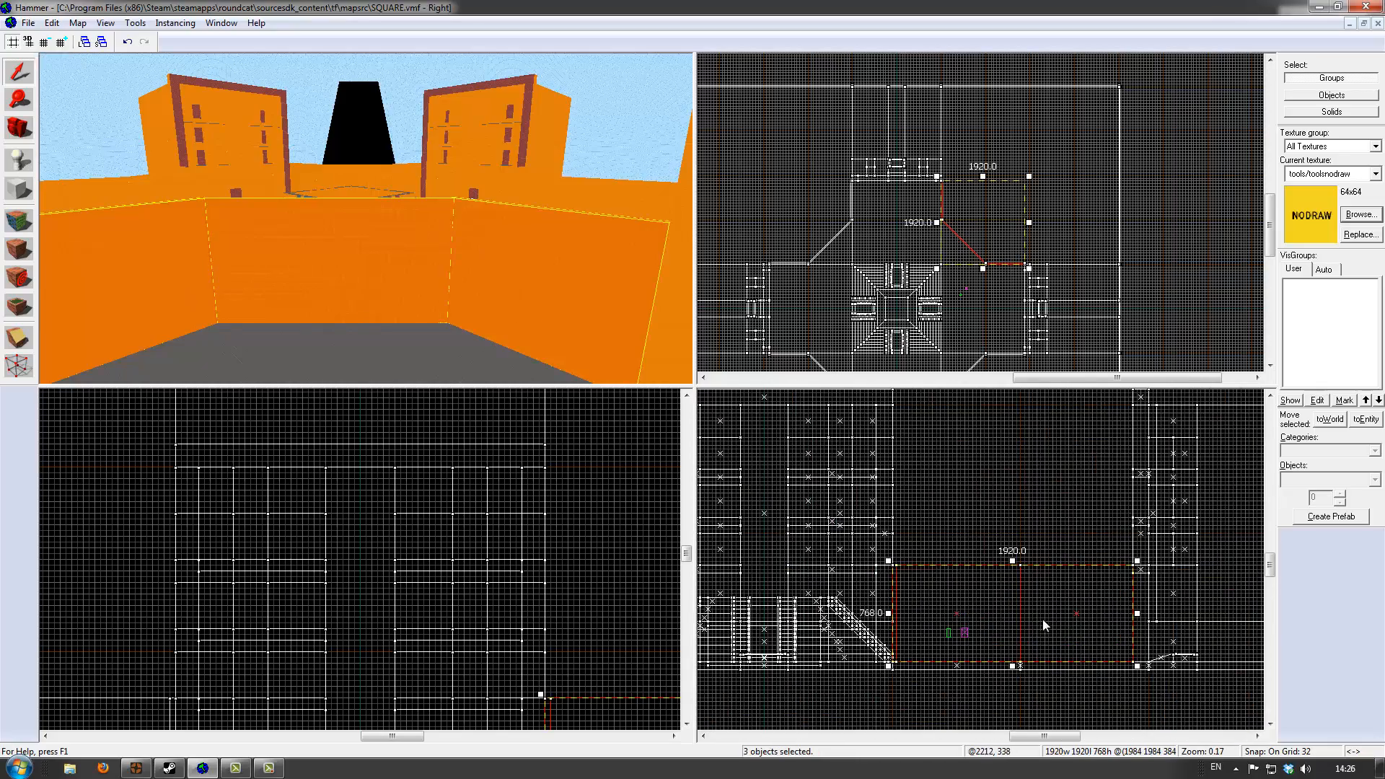
{"action": "left_click_drag", "start_coordinate": [1039, 642], "coordinate": [1033, 562]}
{"action": "scroll", "coordinate": [1040, 554], "scroll_direction": "up", "scroll_amount": 10}
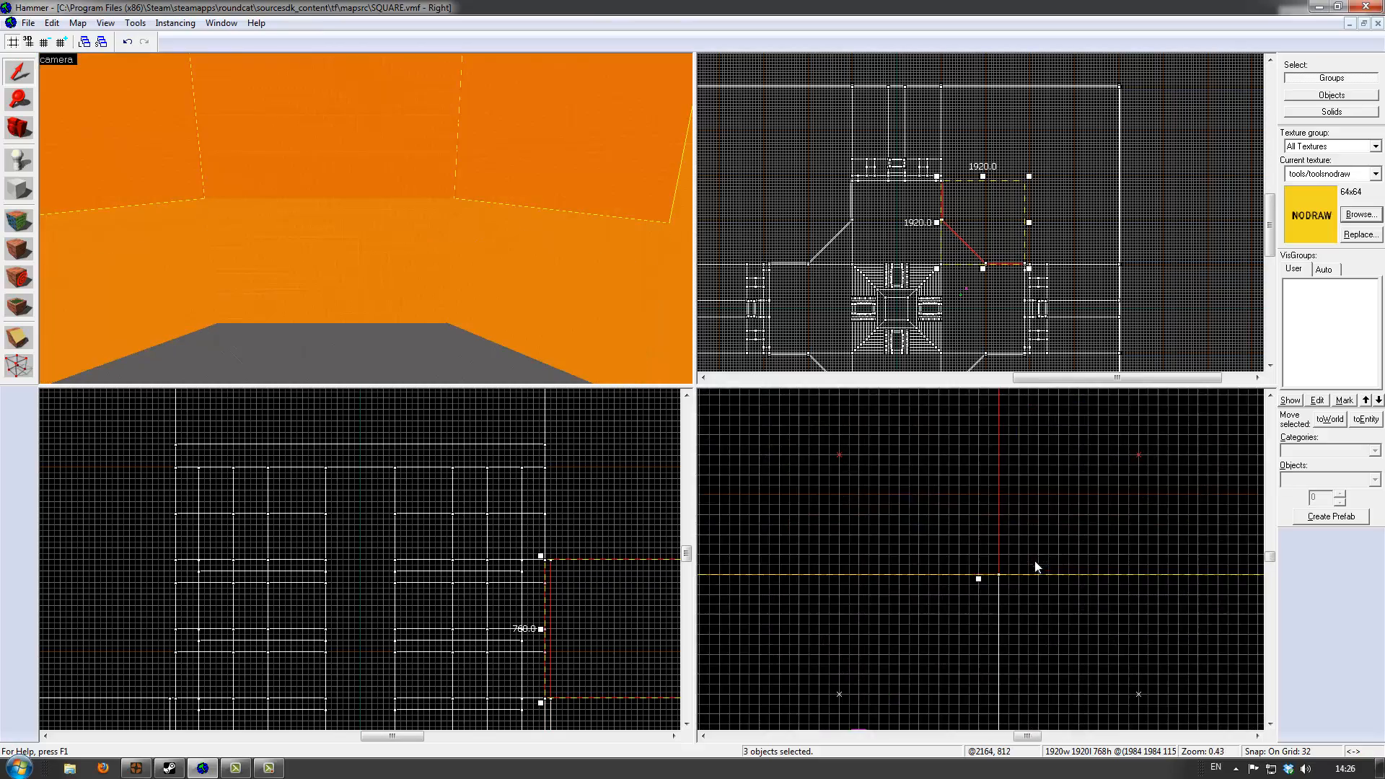
{"action": "key", "text": "z"}
{"action": "key", "text": "s"}
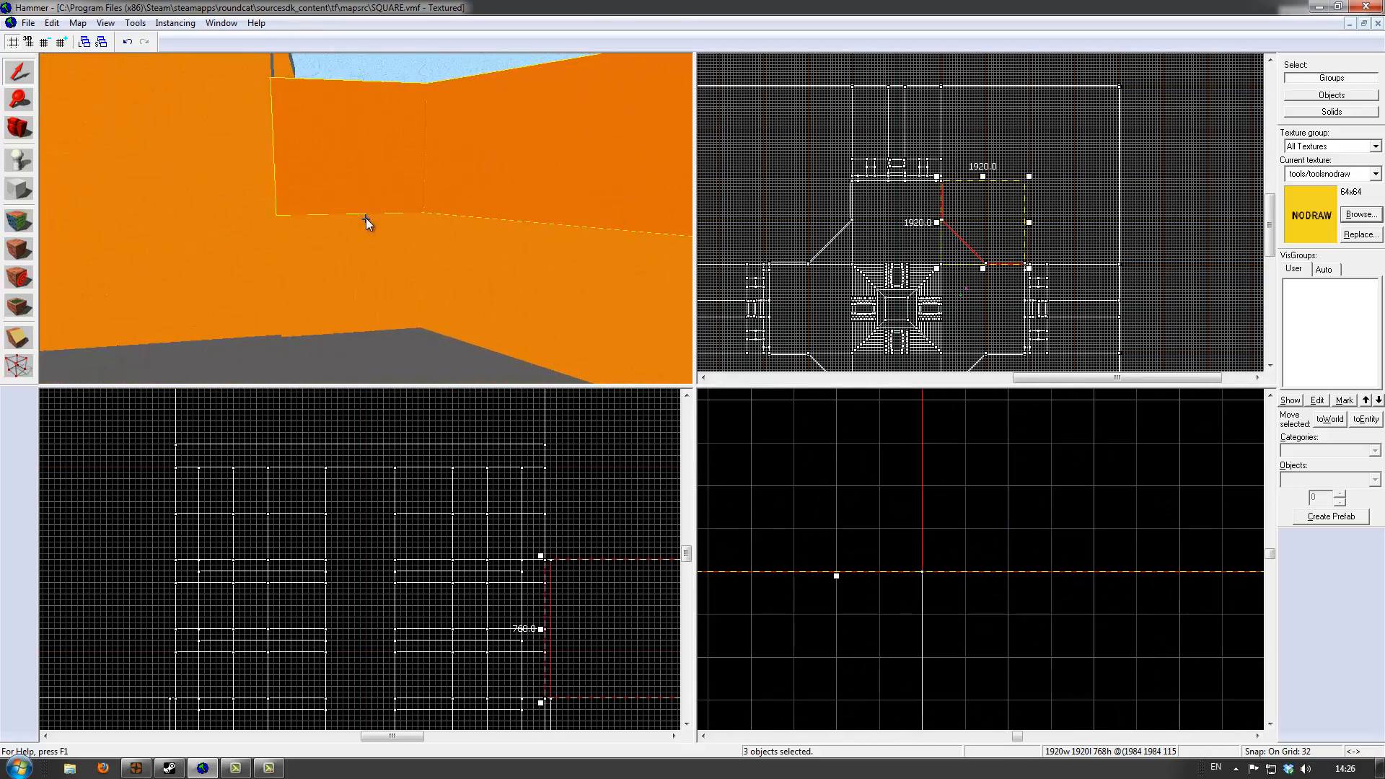
Filter the available textures by "playerclip" and make tools/toolsplayerclip the current texture
{"action": "key", "text": "w"}
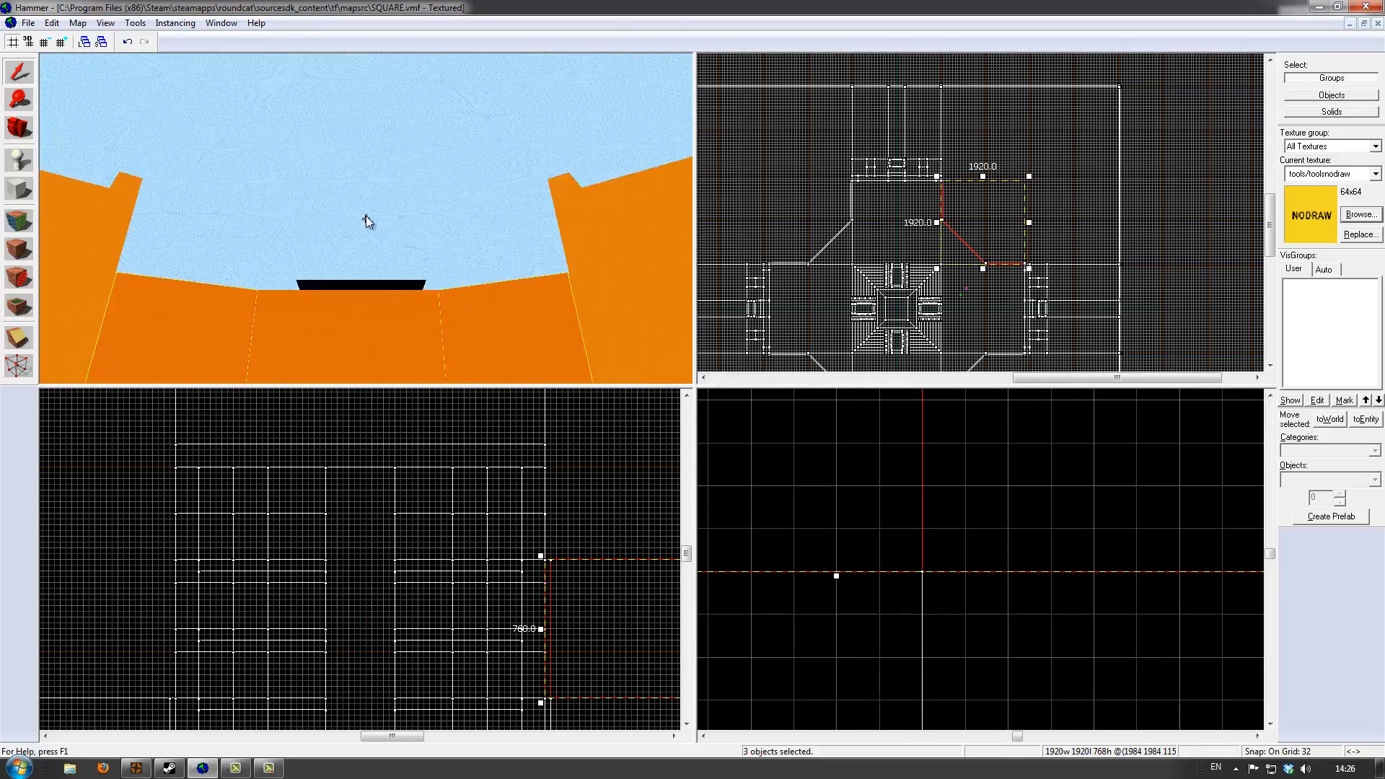
{"action": "key", "text": "w"}
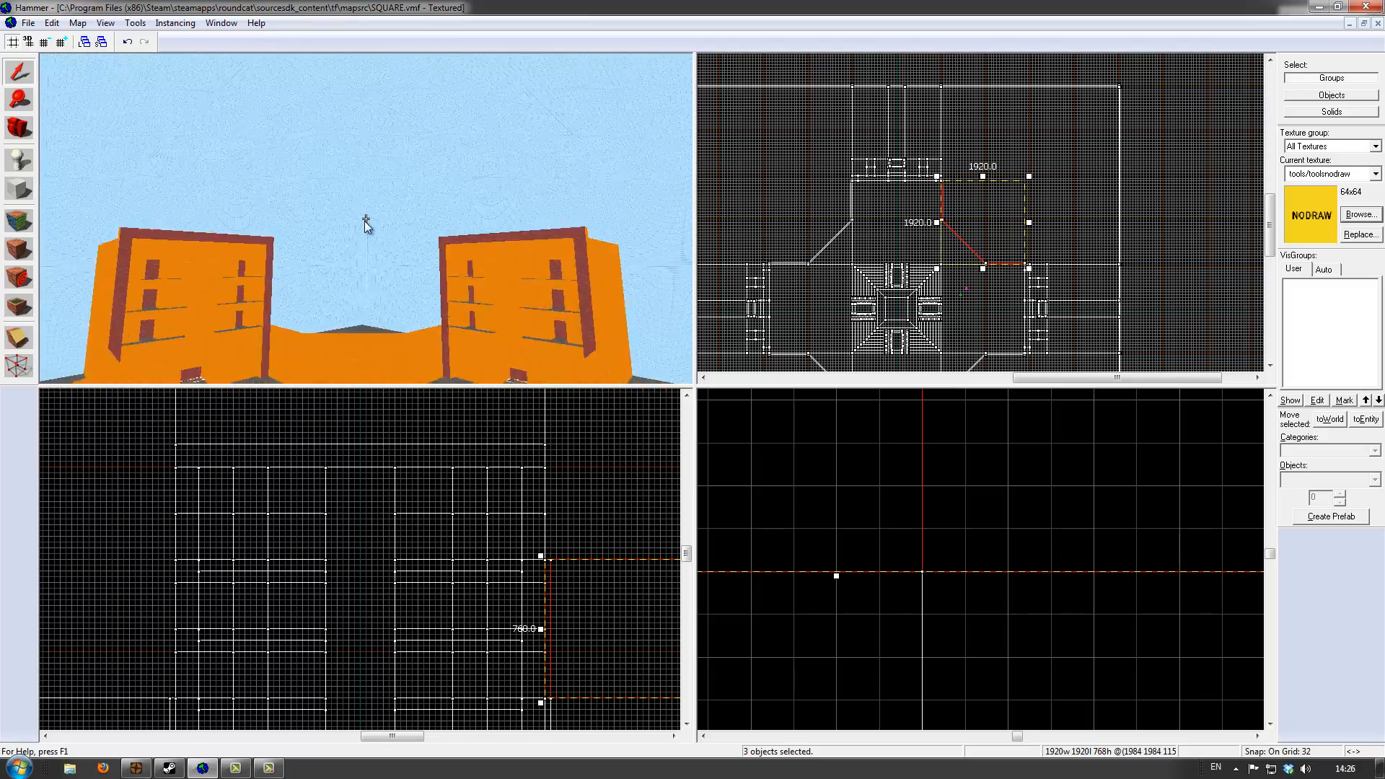
{"action": "key", "text": "w"}
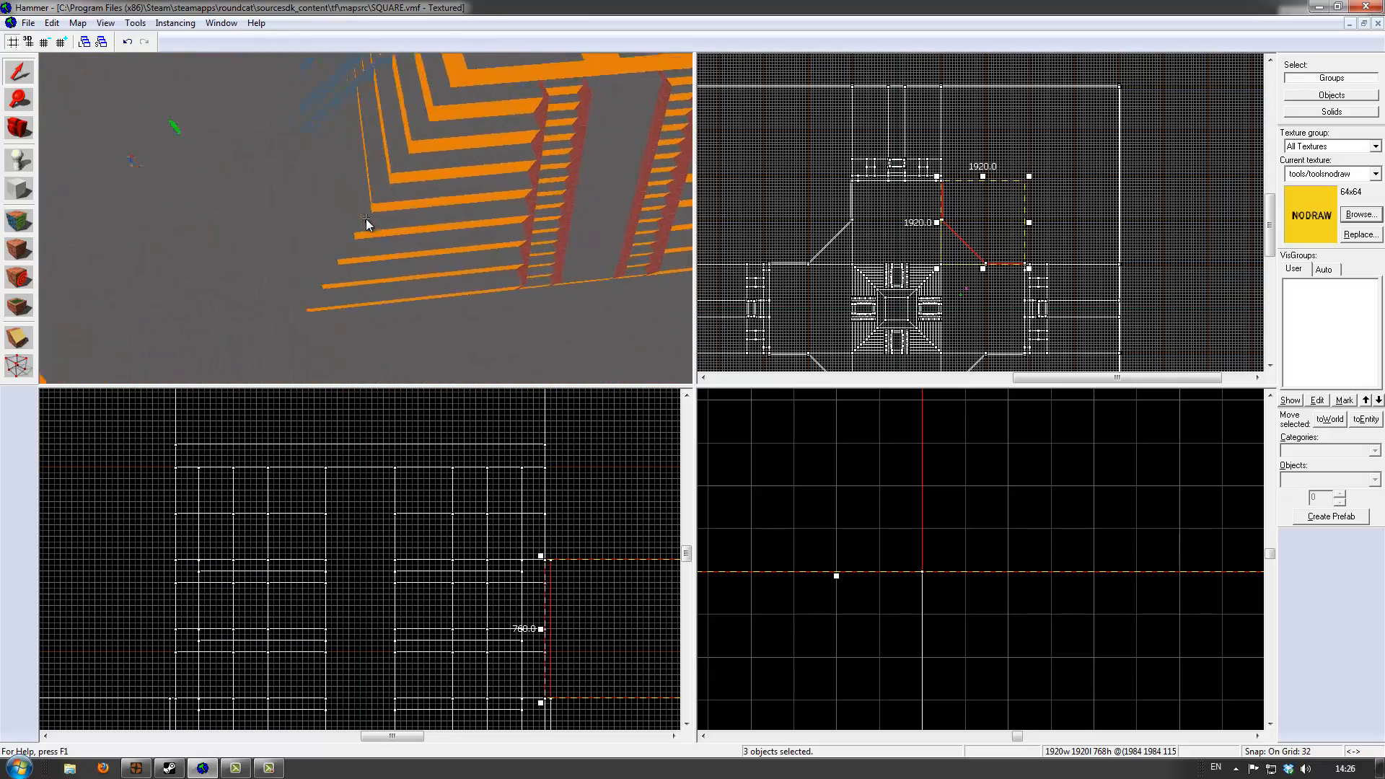
{"action": "key", "text": "s"}
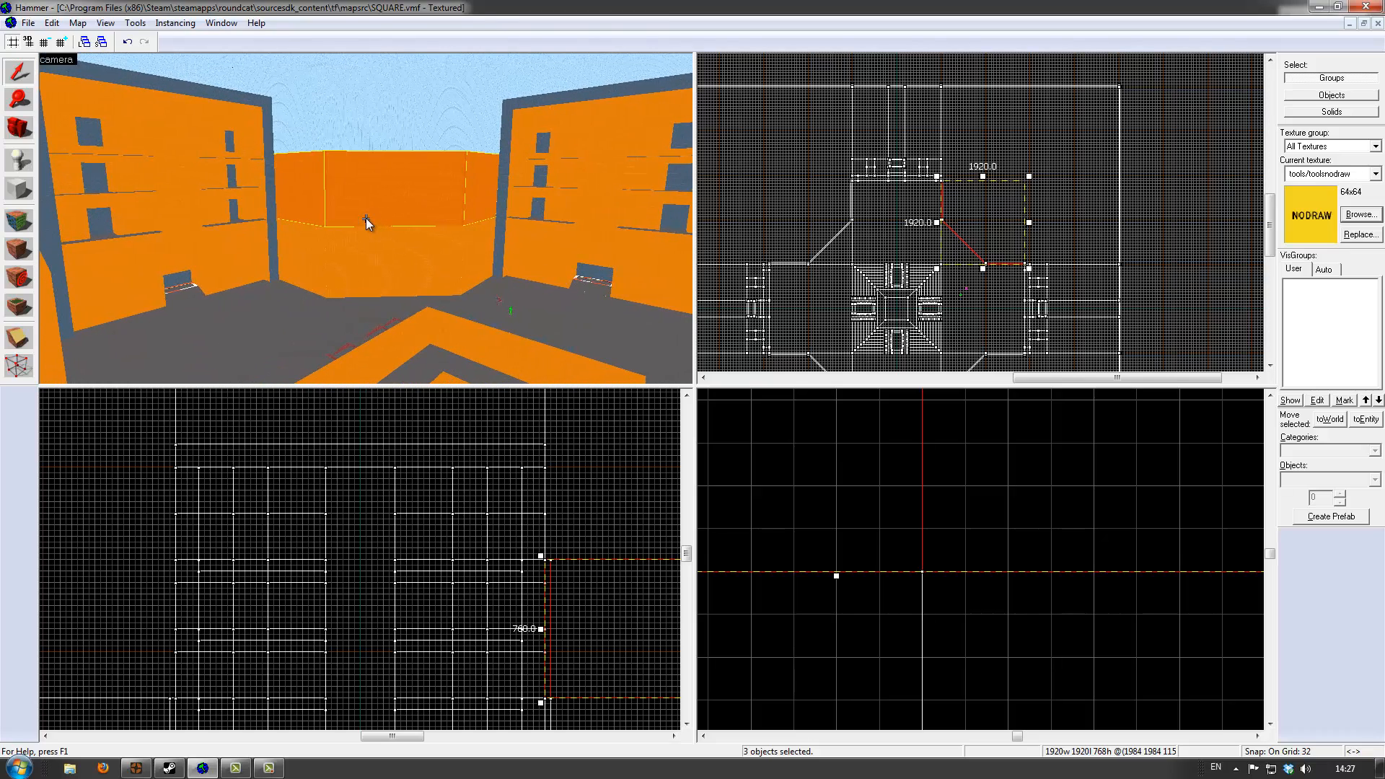
{"action": "key", "text": "w"}
{"action": "key", "text": "z"}
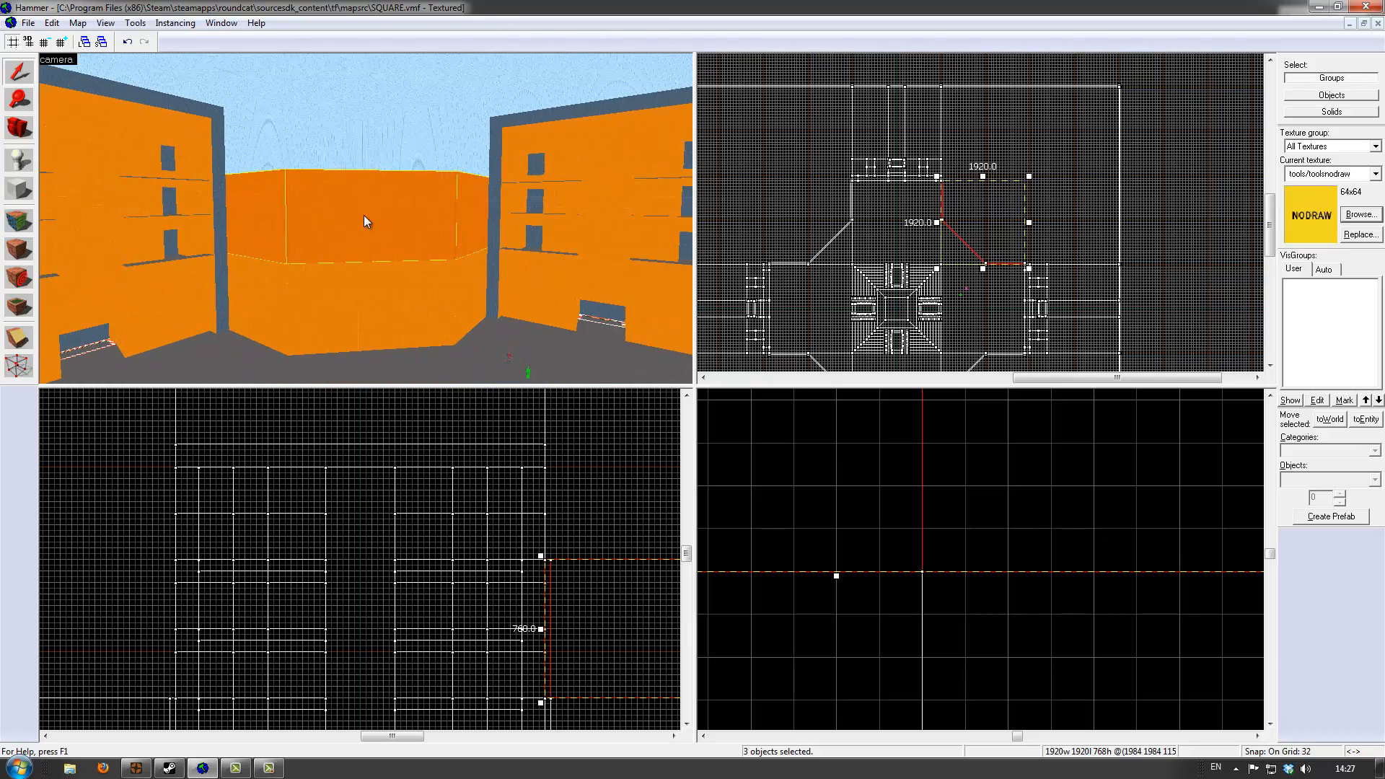
{"action": "left_click", "coordinate": [1358, 215]}
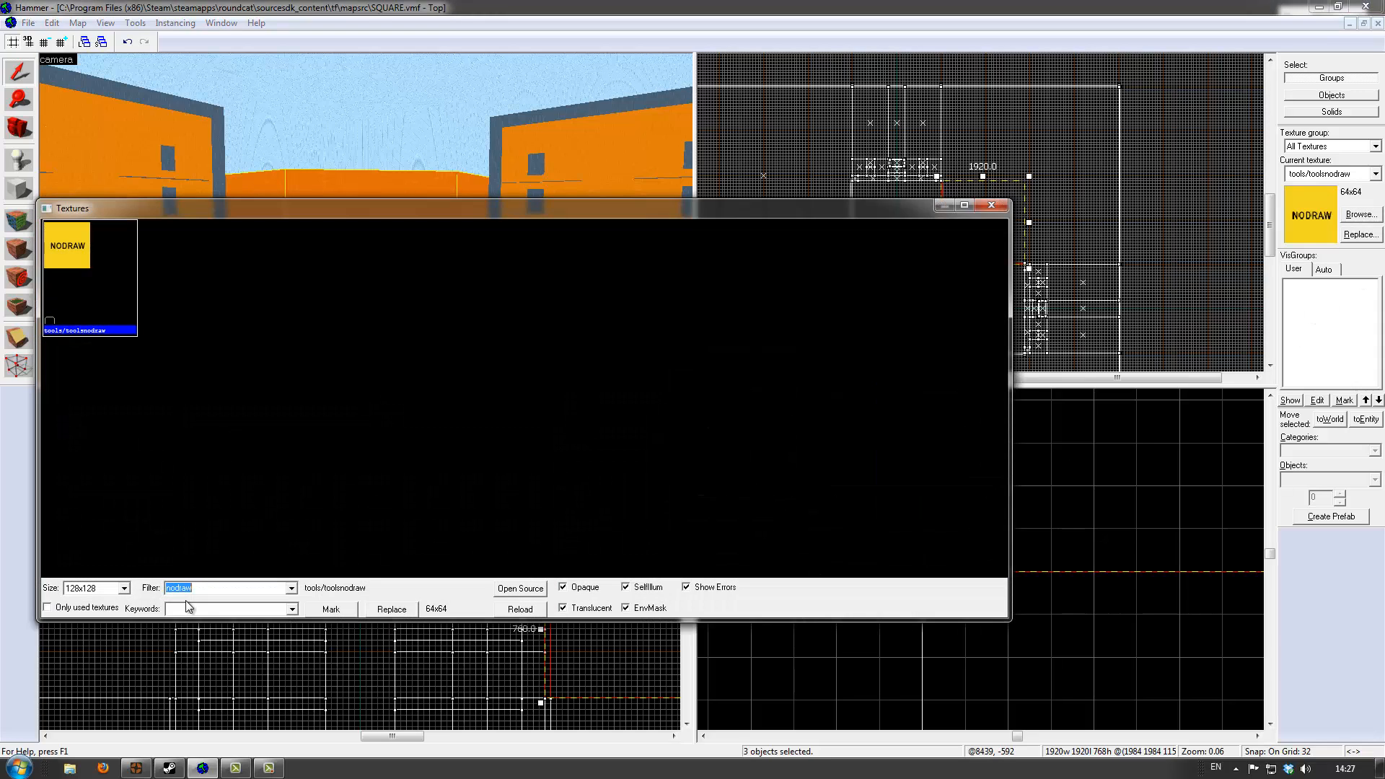
{"action": "type", "text": "playerclip"}
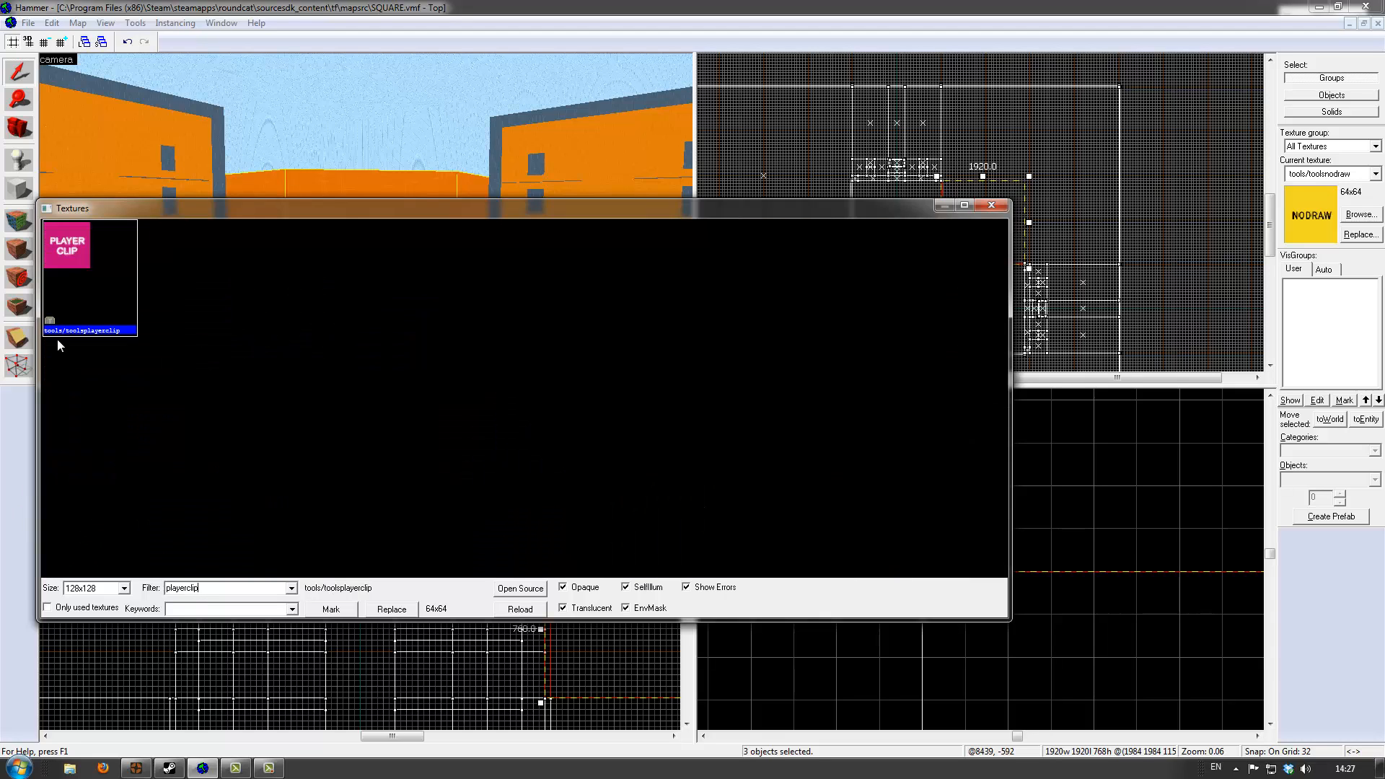
{"action": "double_click", "coordinate": [64, 259]}
Apply the tools/toolsplayerclip texture to all faces of the three stacked wall copies and close the face editing sheet
{"action": "left_click", "coordinate": [11, 220]}
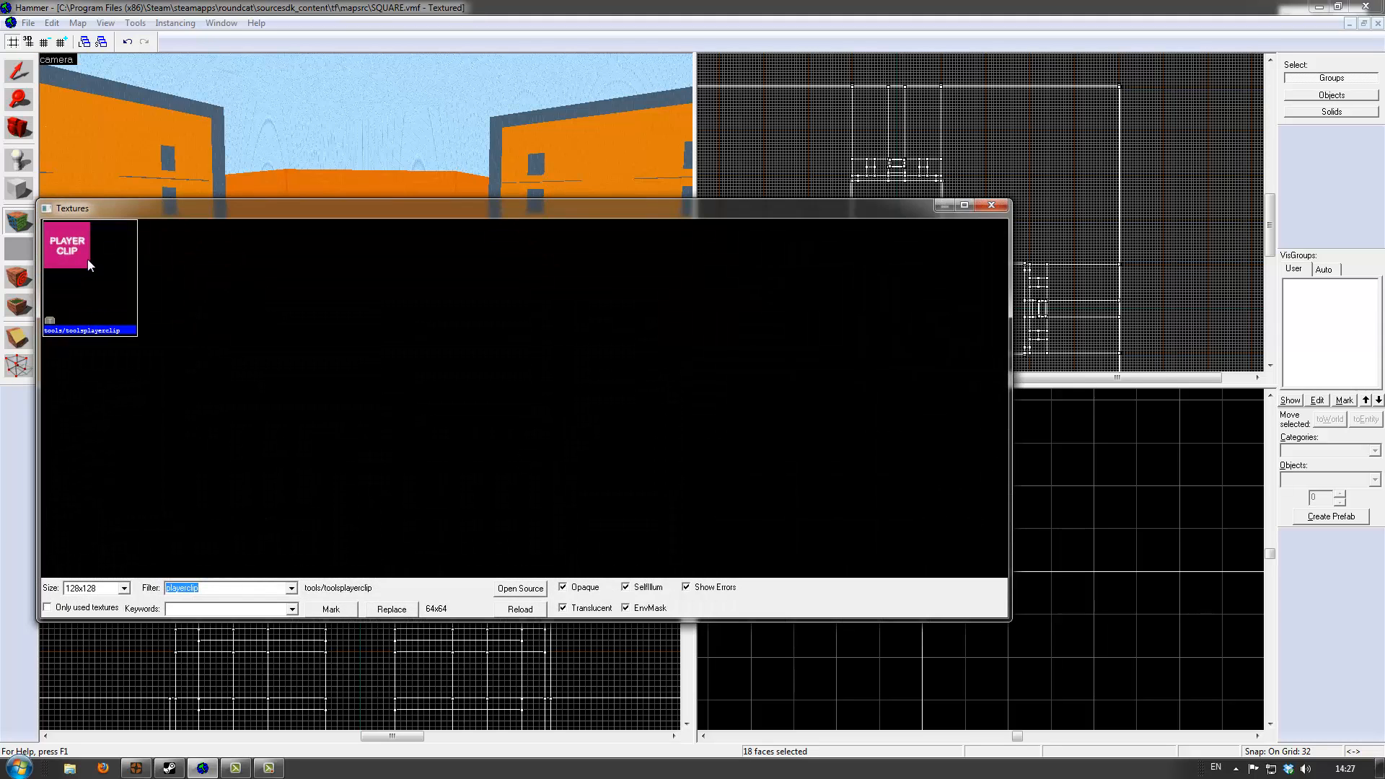
{"action": "double_click", "coordinate": [88, 257]}
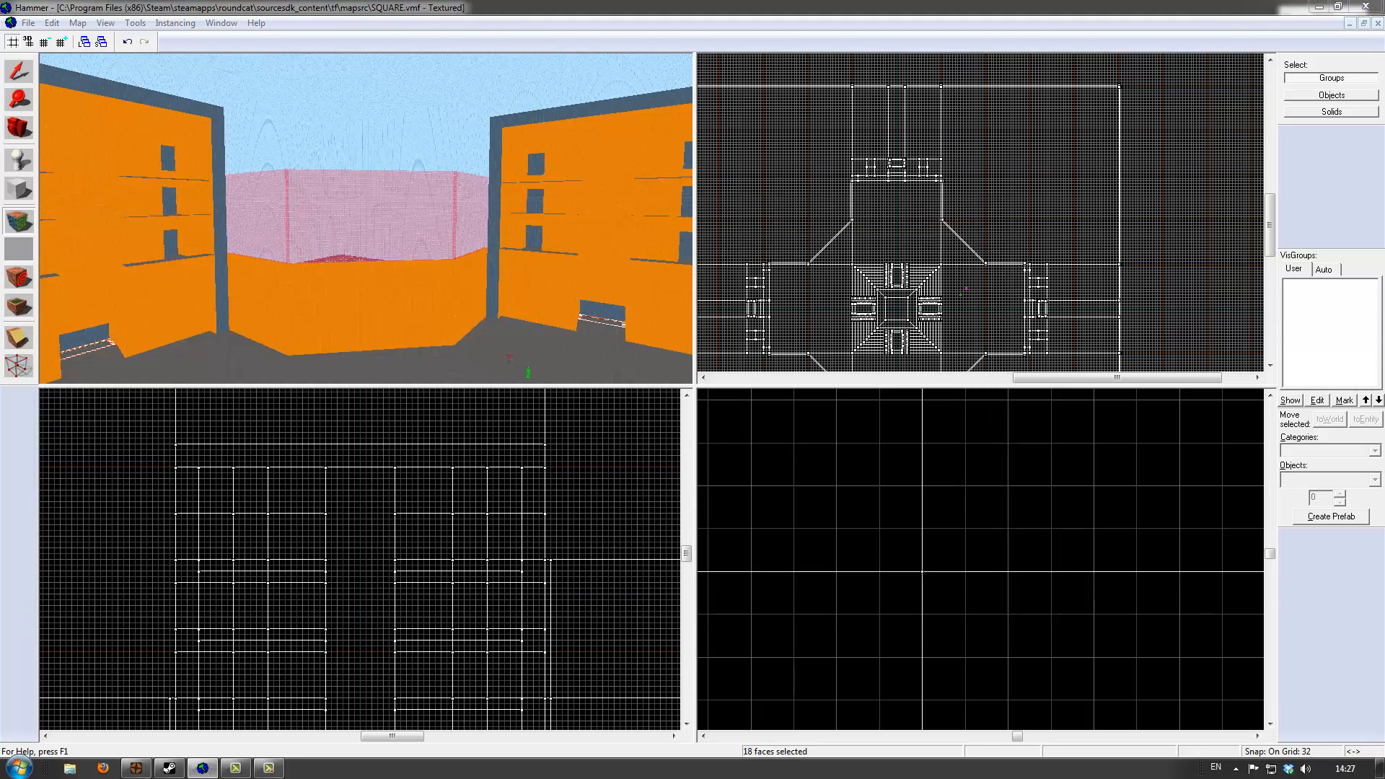
{"action": "left_click_drag", "start_coordinate": [381, 387], "coordinate": [1055, 353]}
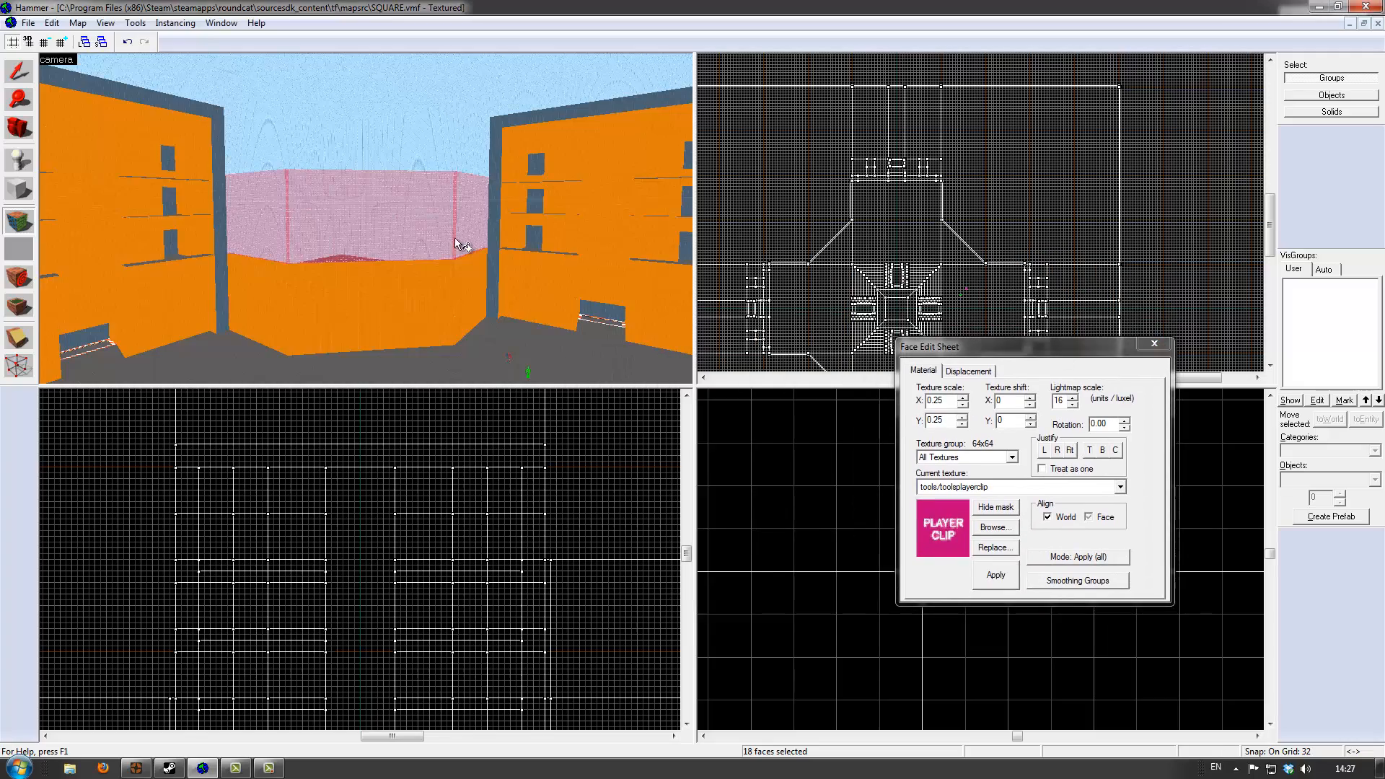
{"action": "key", "text": "z"}
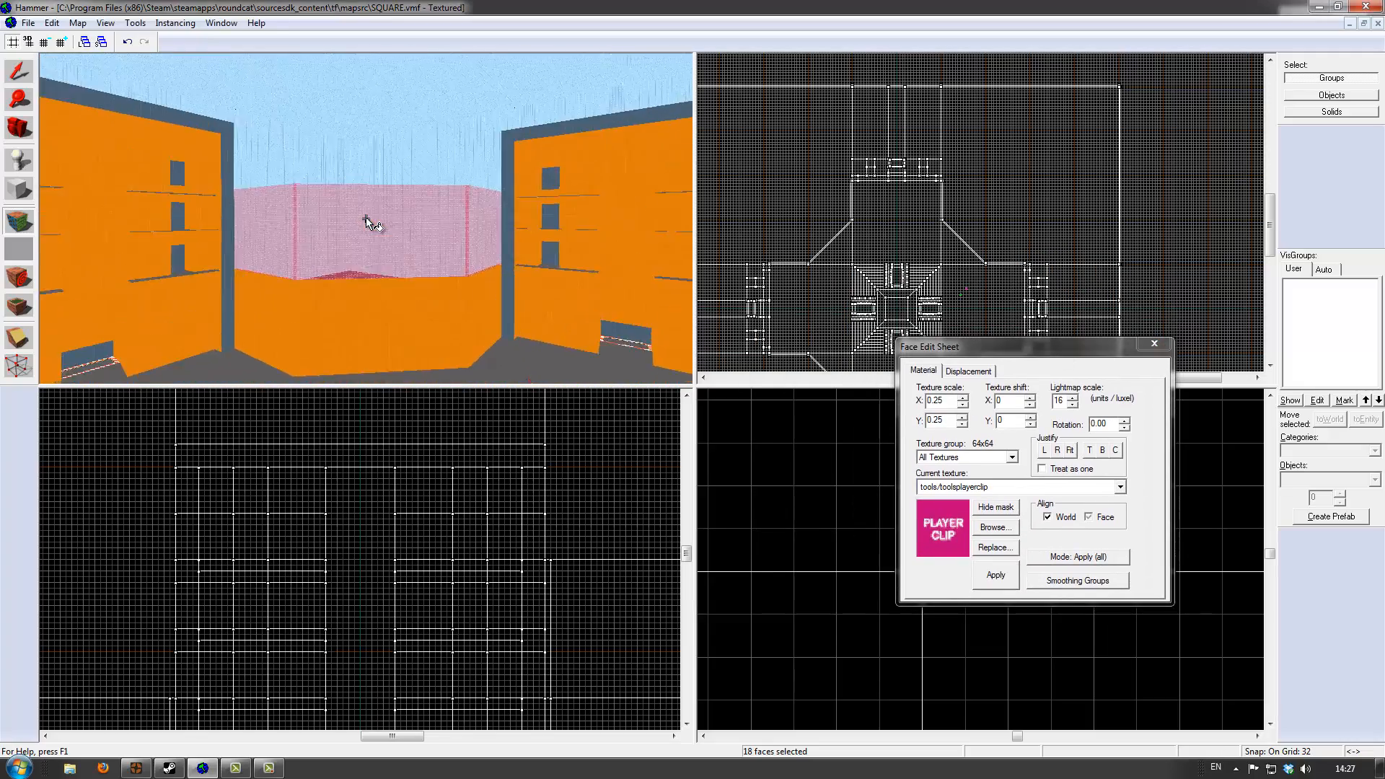
{"action": "key", "text": "w"}
{"action": "key", "text": "w"}
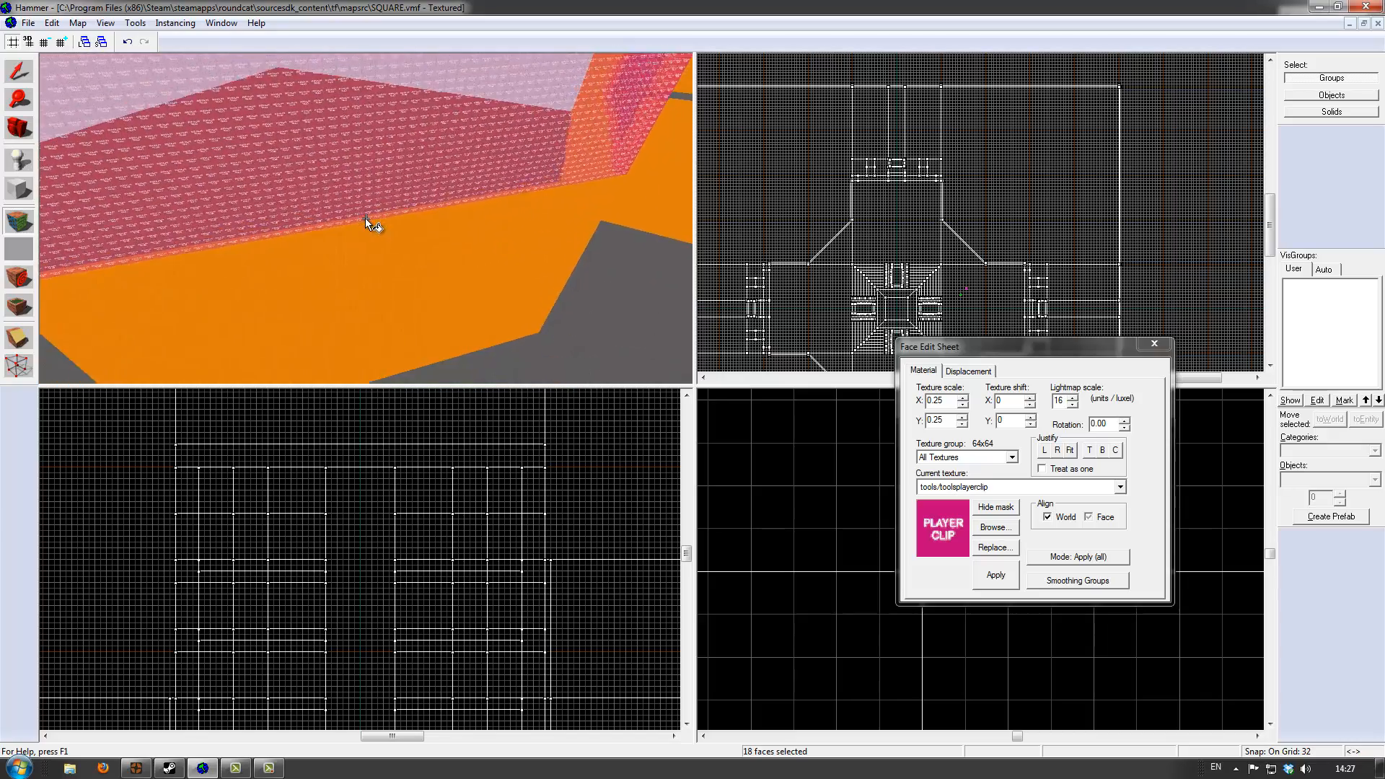
{"action": "key", "text": "z"}
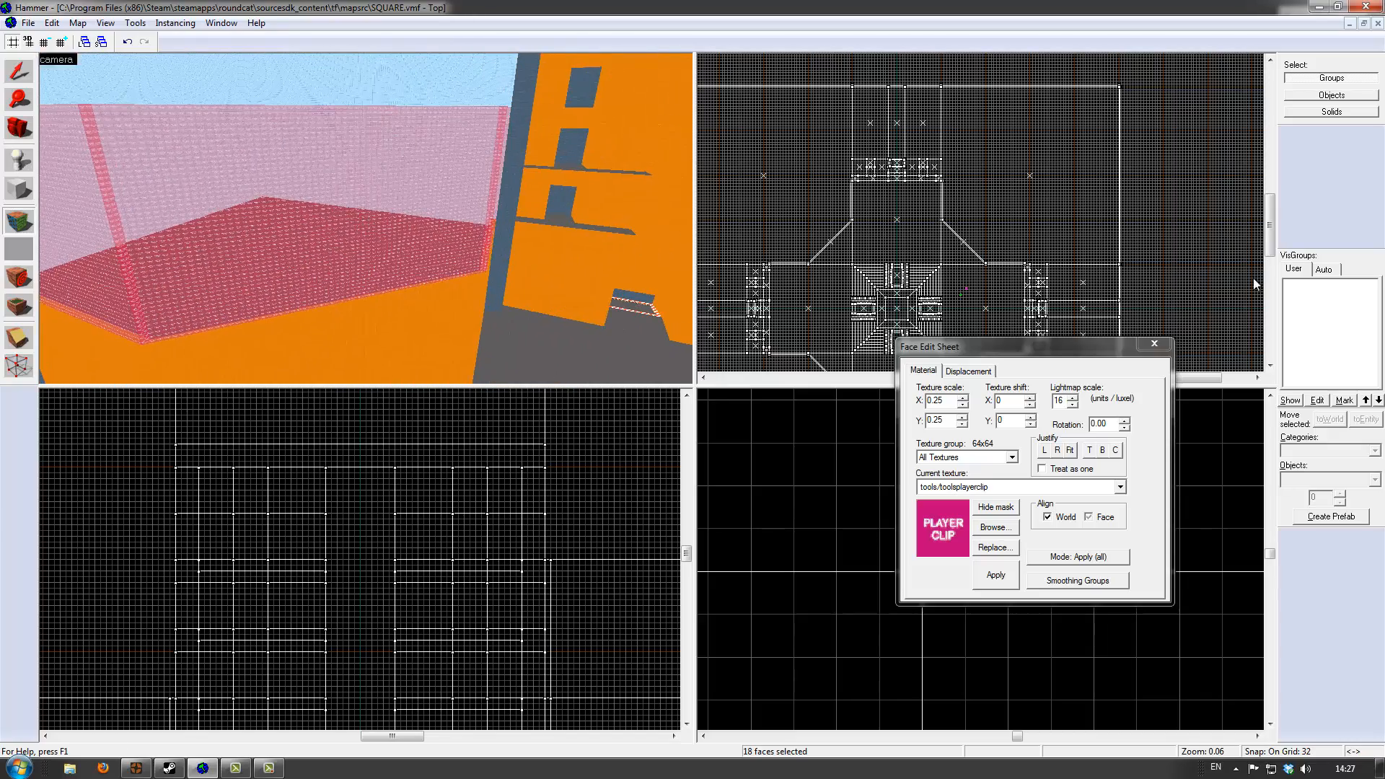
{"action": "left_click", "coordinate": [1150, 344]}
Select the three player clip wall brushes above the corner together
{"action": "left_click", "coordinate": [244, 248]}
{"action": "key", "text": "z"}
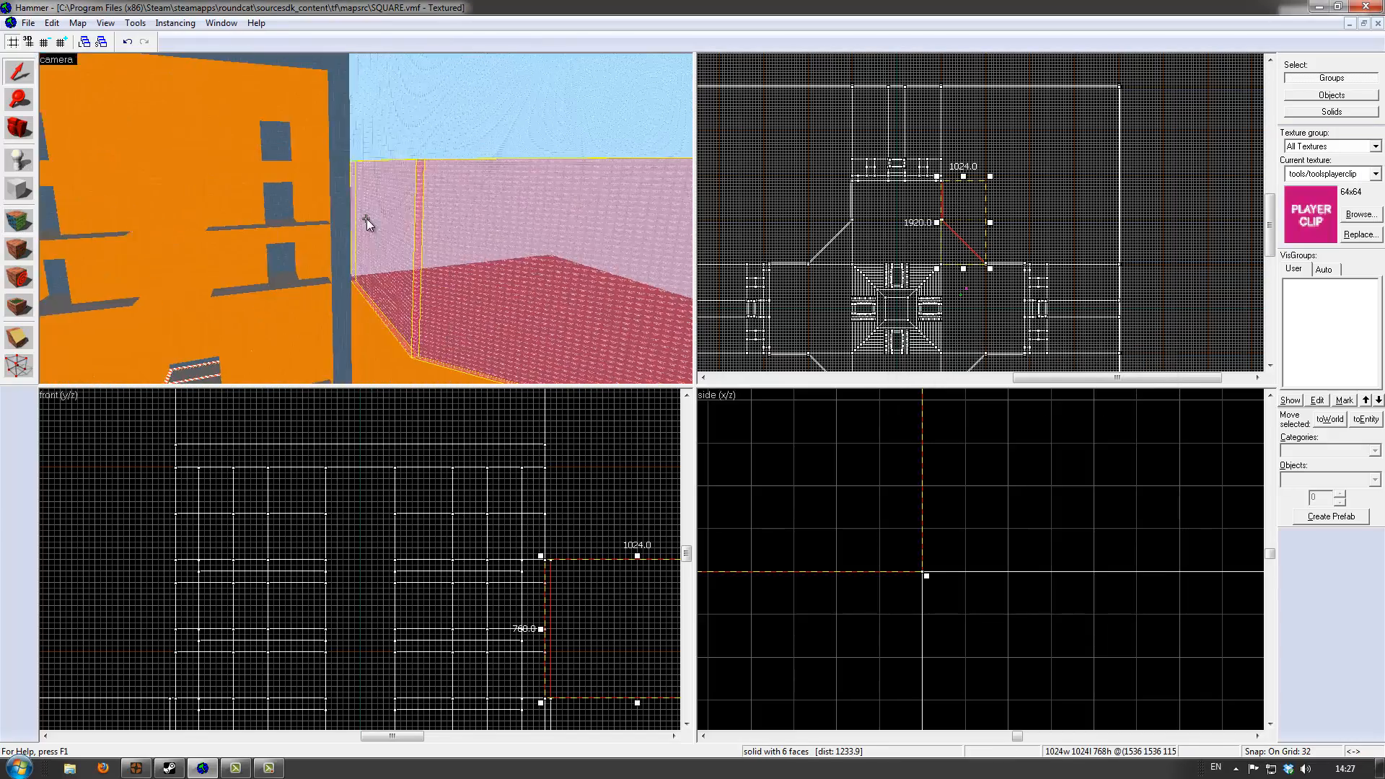
{"action": "key", "text": "z"}
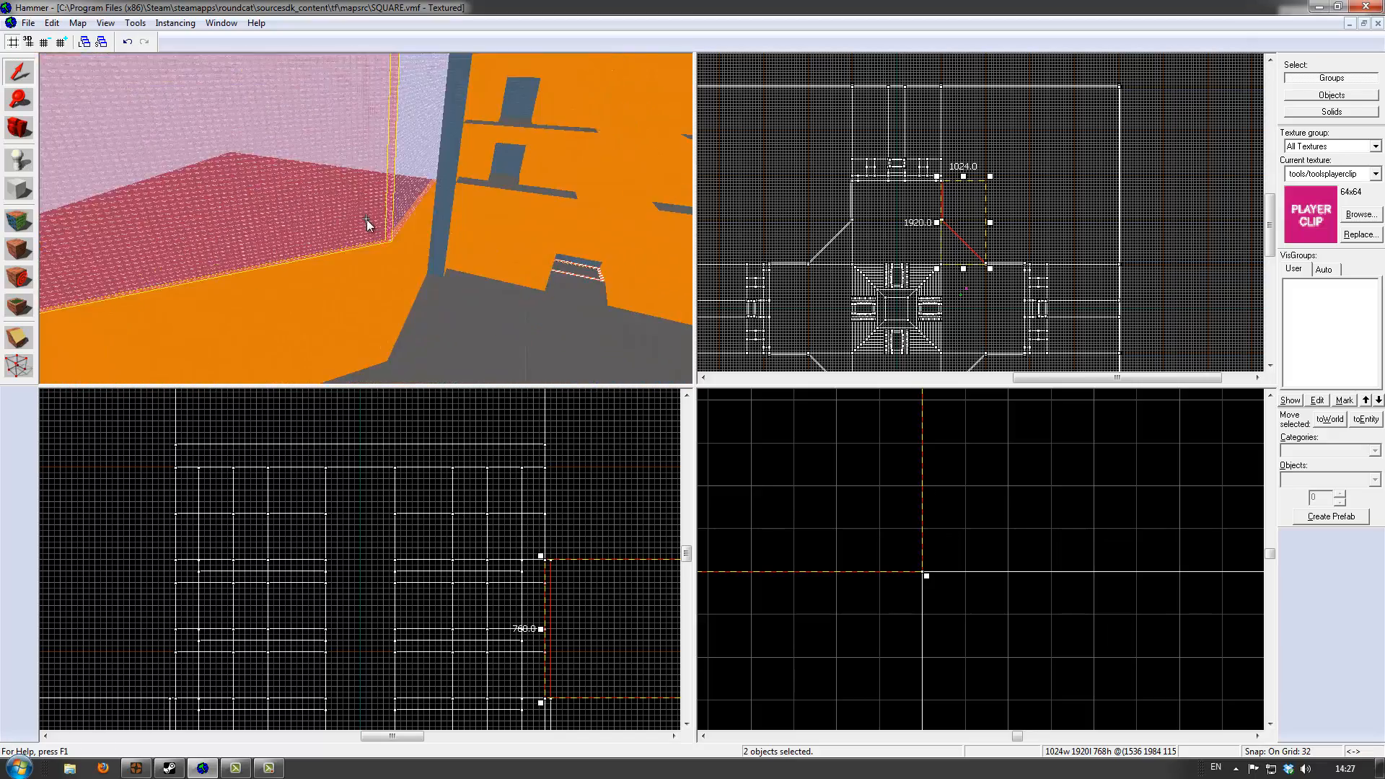
{"action": "left_click", "coordinate": [366, 221], "text": "ctrl"}
{"action": "key", "text": "z"}
Stretch the three player clip brushes upward to a height of 1952 units, keeping their base on the orange walls
{"action": "scroll", "coordinate": [923, 563], "scroll_direction": "down", "scroll_amount": 5}
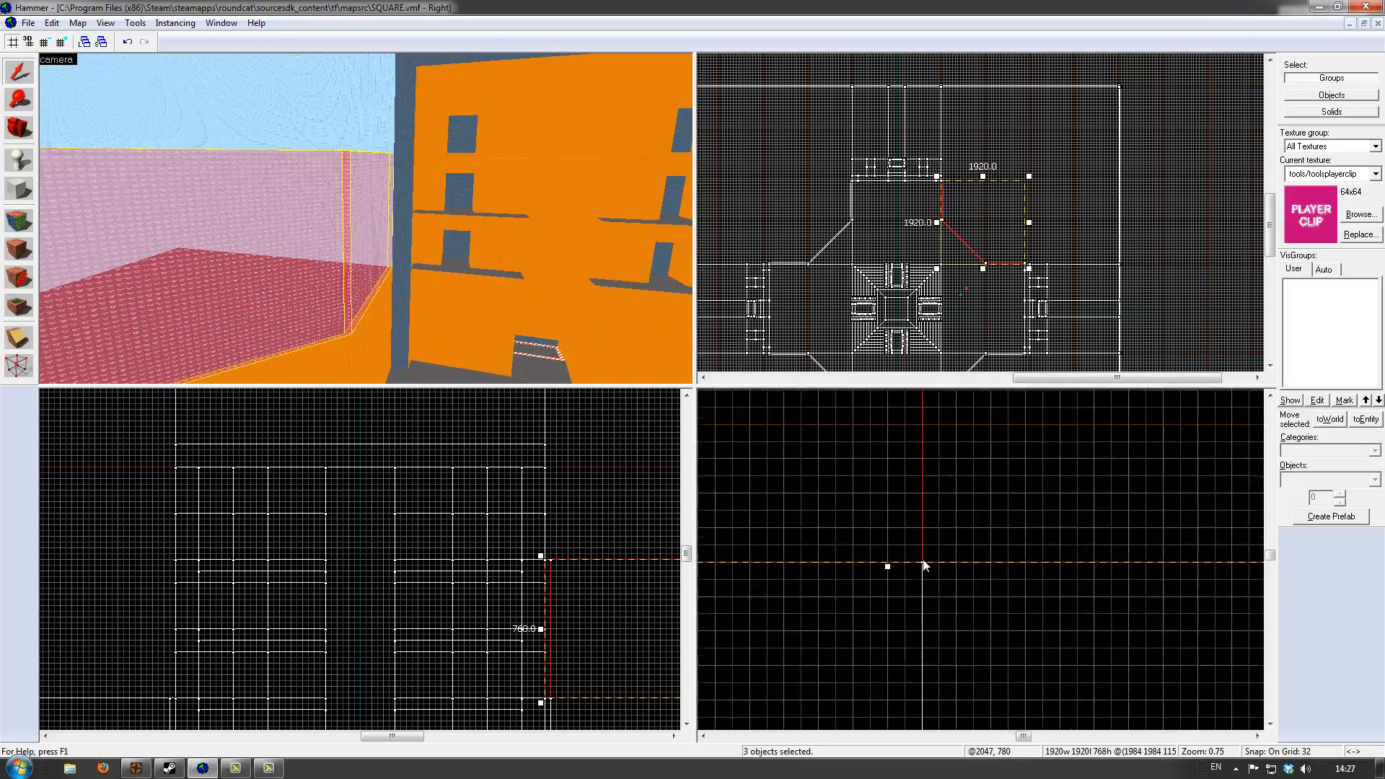
{"action": "scroll", "coordinate": [925, 565], "scroll_direction": "down", "scroll_amount": 8}
{"action": "scroll", "coordinate": [930, 614], "scroll_direction": "up", "scroll_amount": 3}
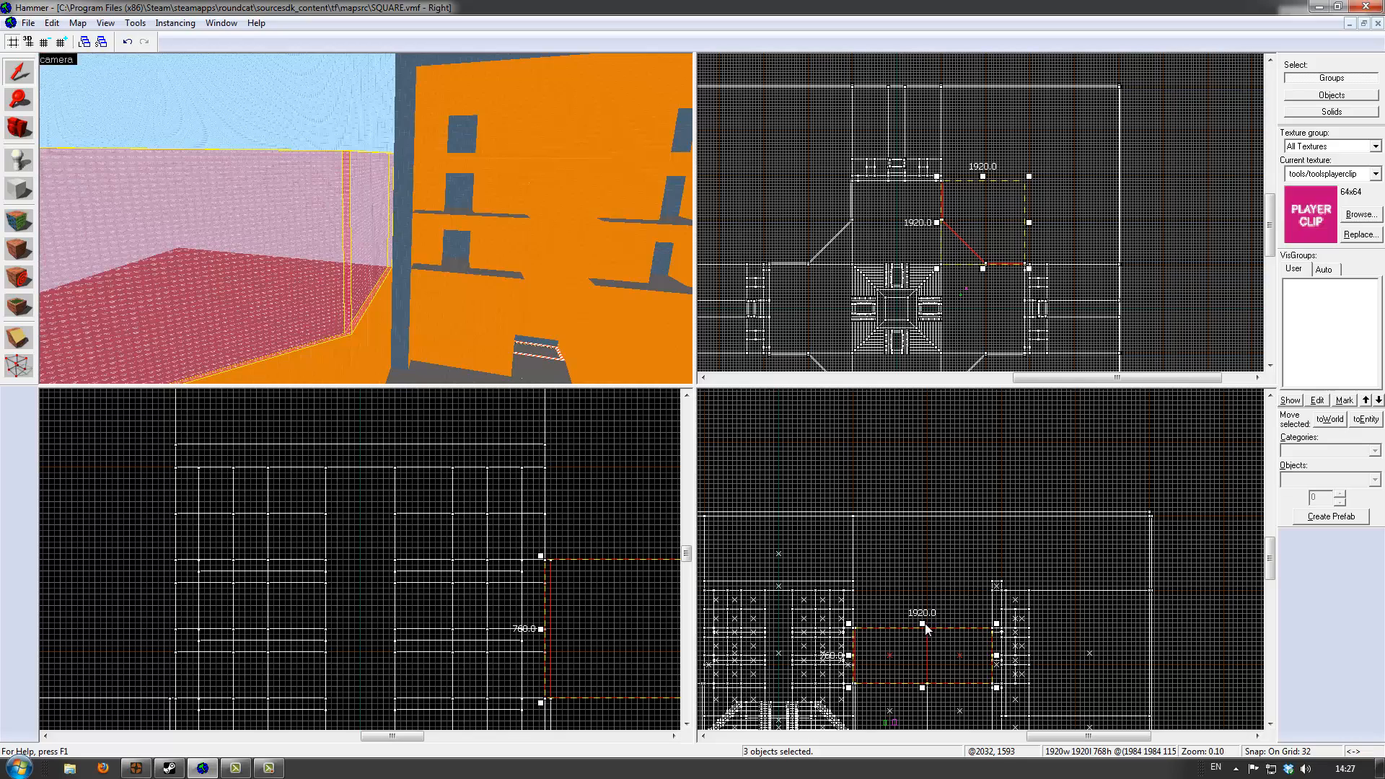
{"action": "scroll", "coordinate": [925, 629], "scroll_direction": "up", "scroll_amount": 2}
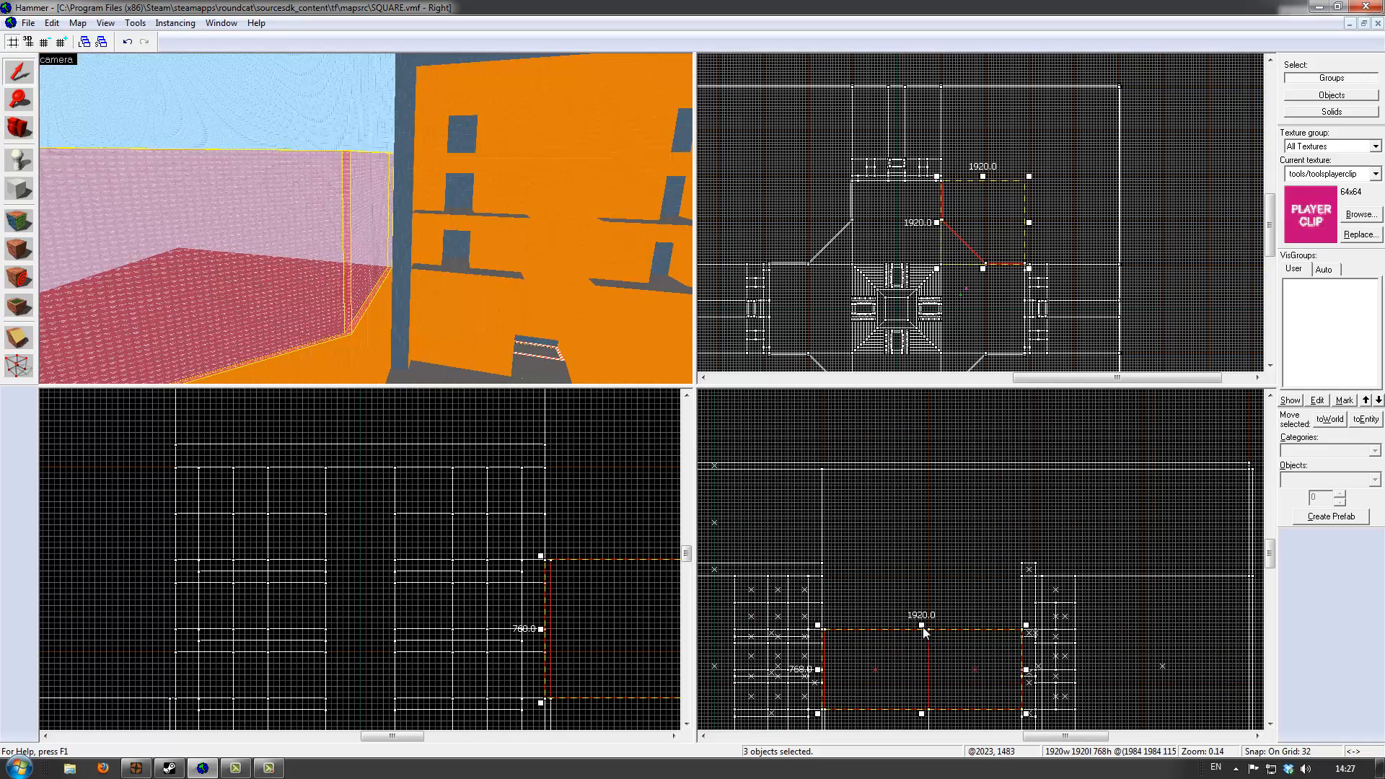
{"action": "scroll", "coordinate": [833, 642], "scroll_direction": "up", "scroll_amount": 8}
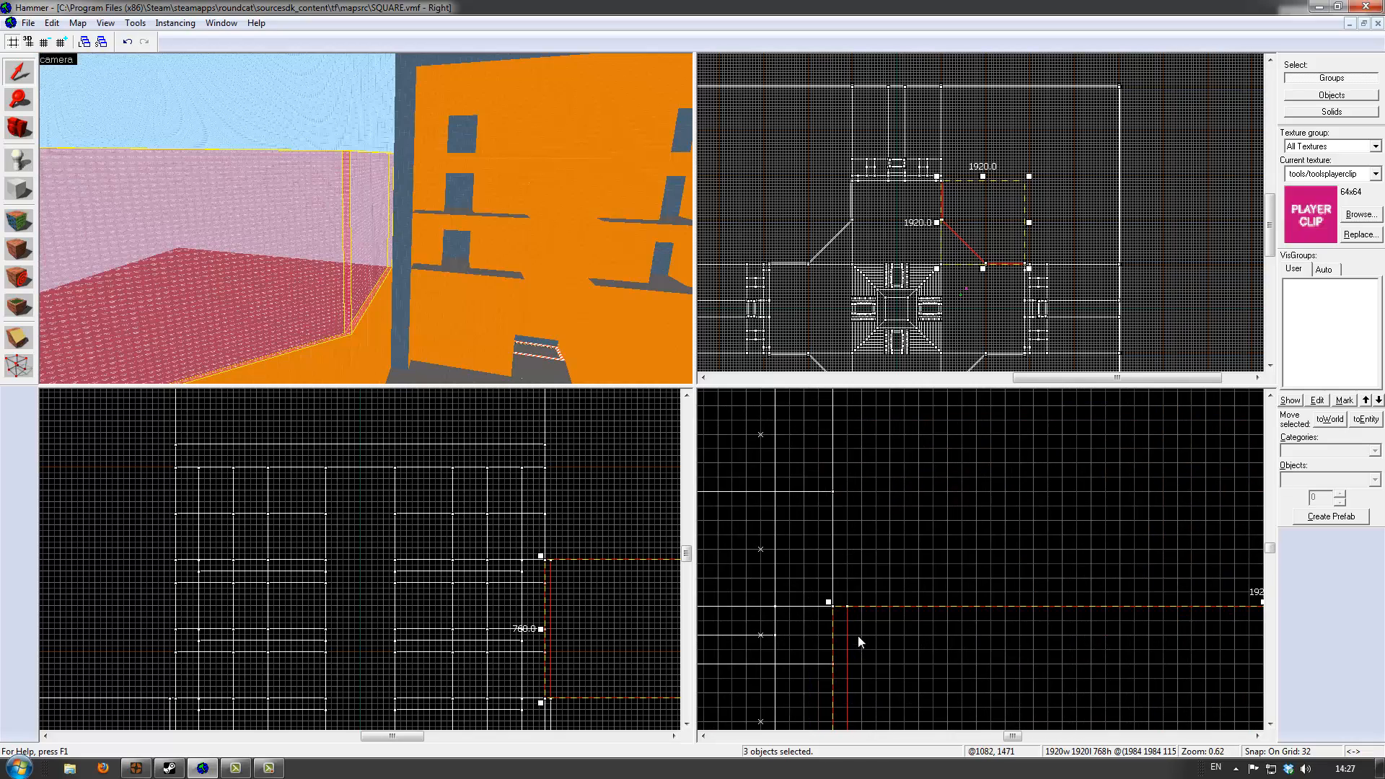
{"action": "key", "text": "z"}
{"action": "key", "text": "w"}
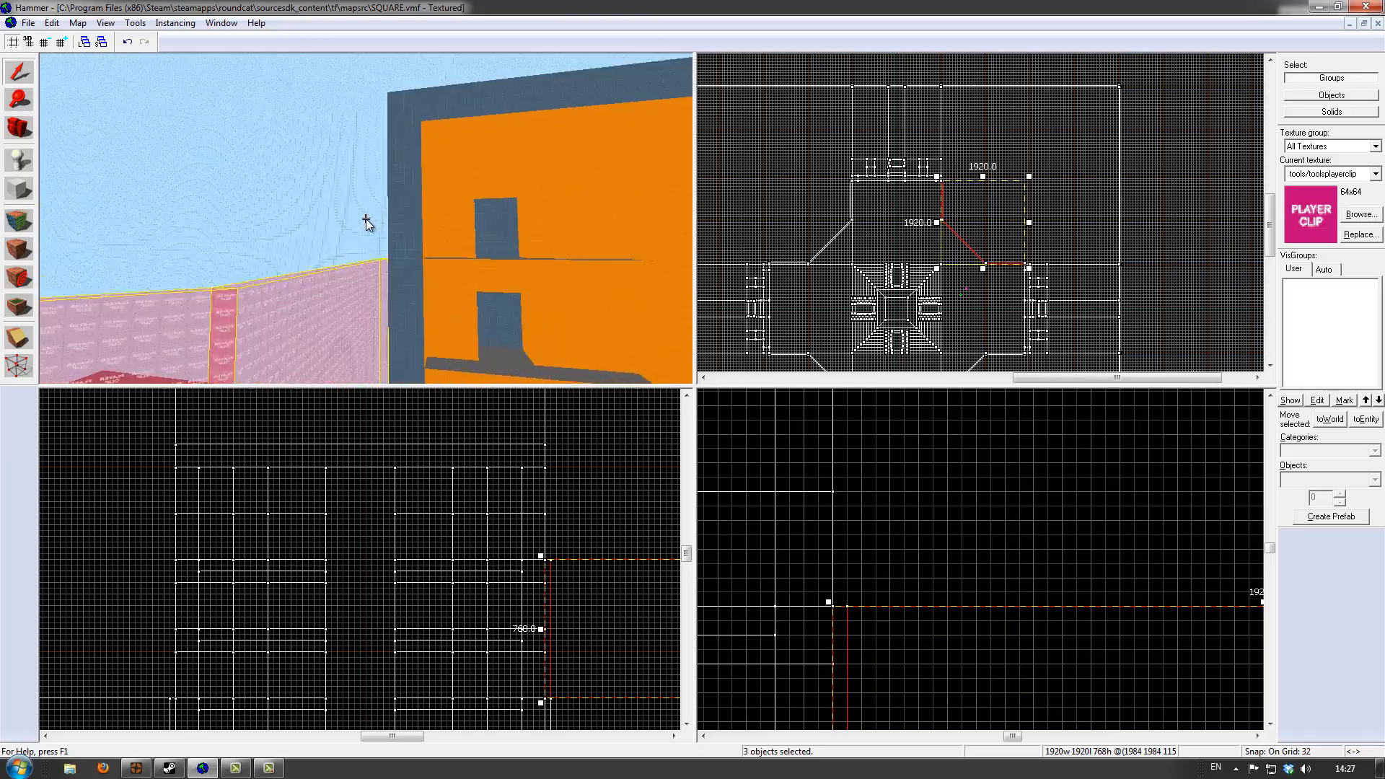
{"action": "key", "text": "s"}
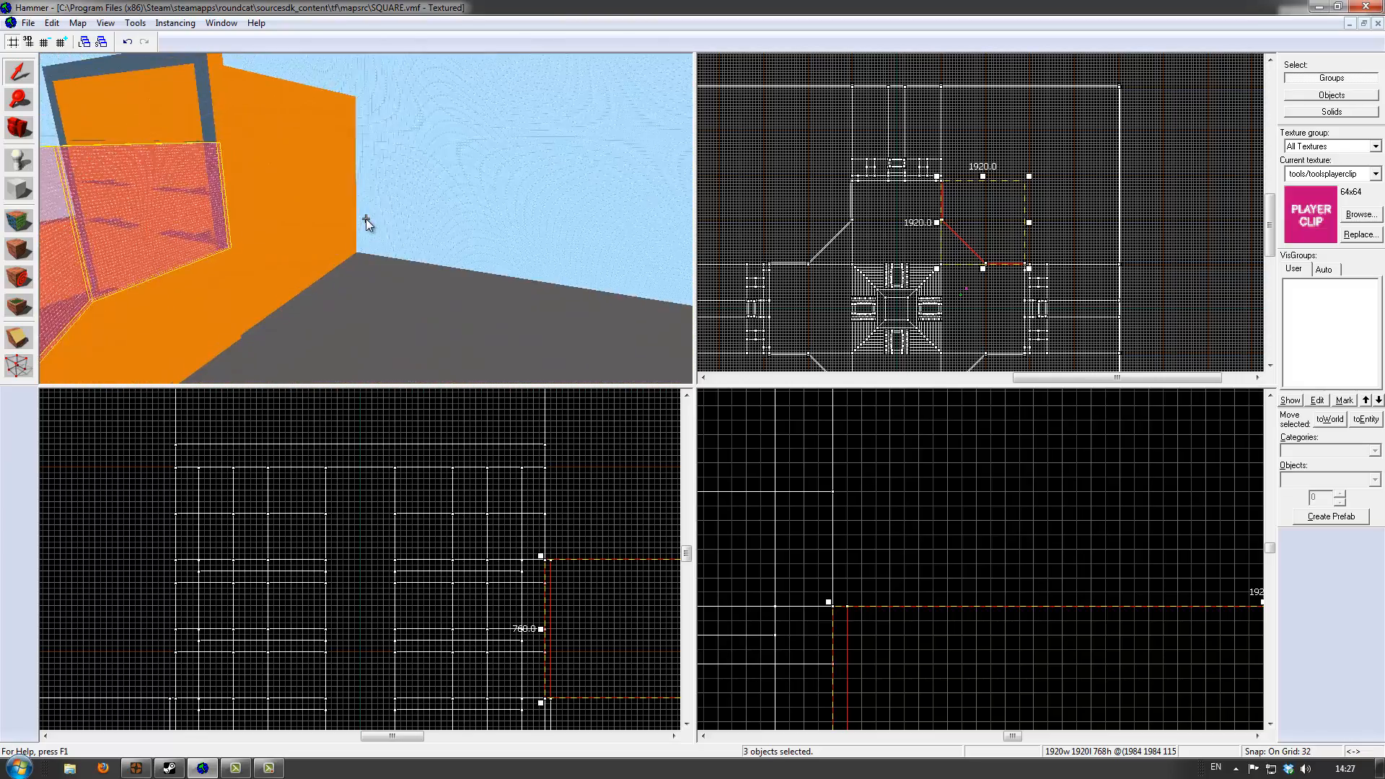
{"action": "key", "text": "w"}
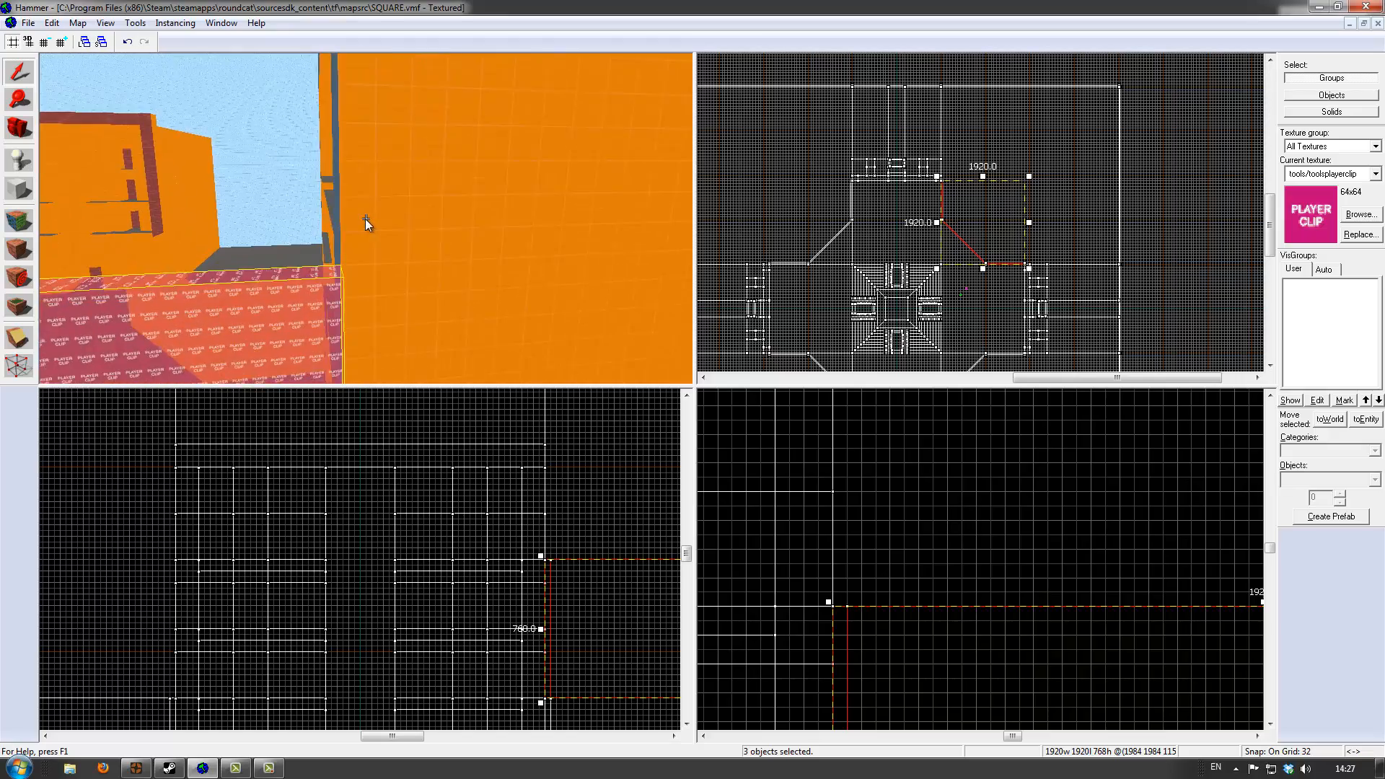
{"action": "key", "text": "z"}
{"action": "scroll", "coordinate": [933, 612], "scroll_direction": "down", "scroll_amount": 5}
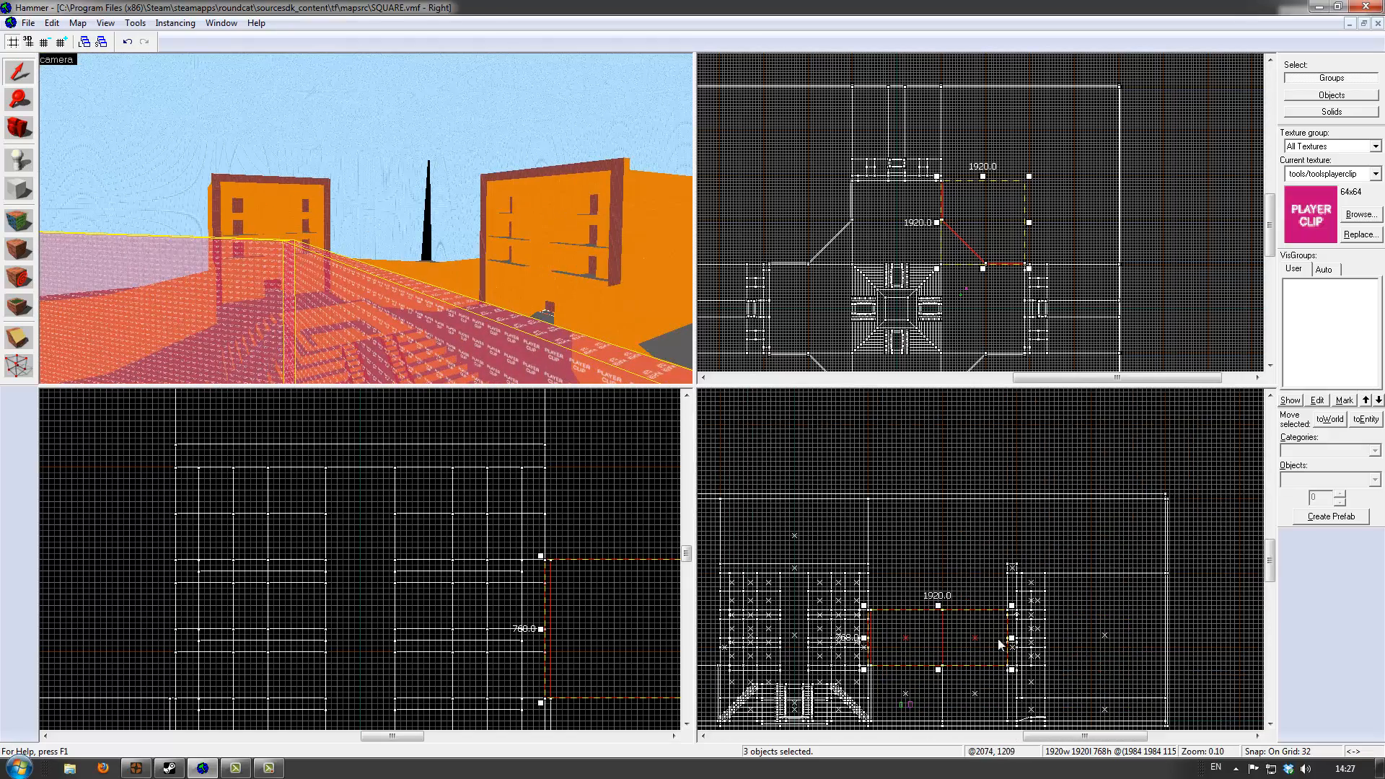
{"action": "left_click_drag", "start_coordinate": [932, 611], "coordinate": [928, 435]}
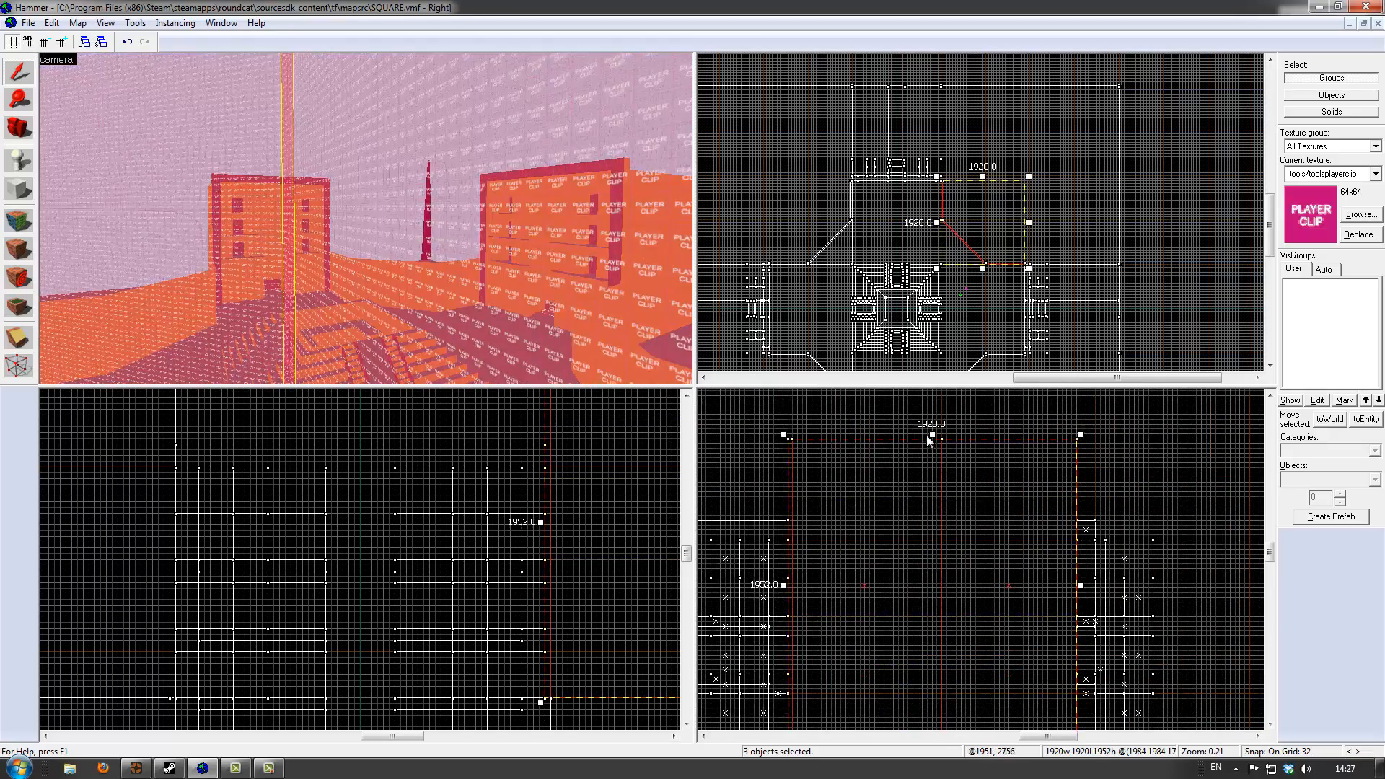
Extend the three player clip brushes to 2304 units high so they meet the underside of the map's ceiling
{"action": "scroll", "coordinate": [923, 462], "scroll_direction": "down", "scroll_amount": 5}
{"action": "scroll", "coordinate": [916, 480], "scroll_direction": "up", "scroll_amount": 7}
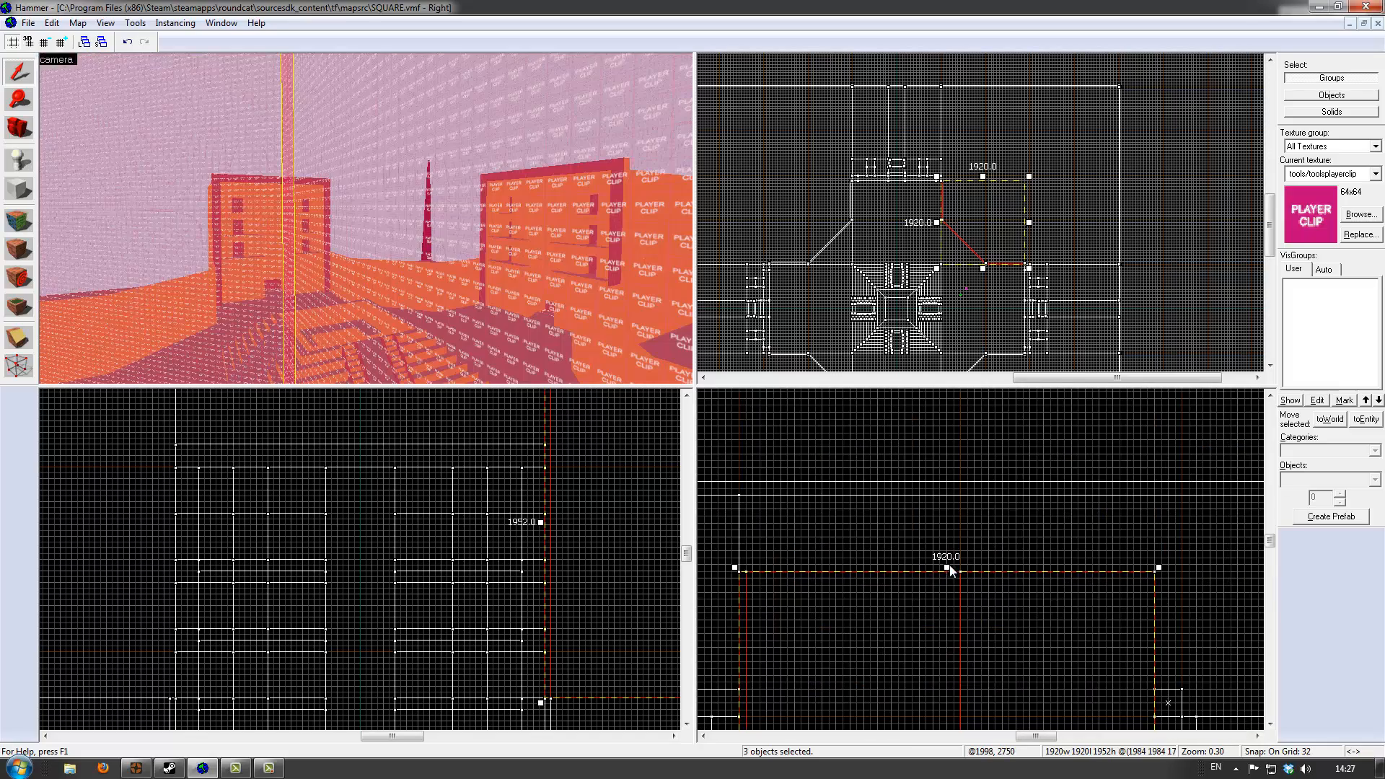
{"action": "left_click_drag", "start_coordinate": [948, 566], "coordinate": [947, 552]}
{"action": "left_click_drag", "start_coordinate": [951, 494], "coordinate": [951, 490]}
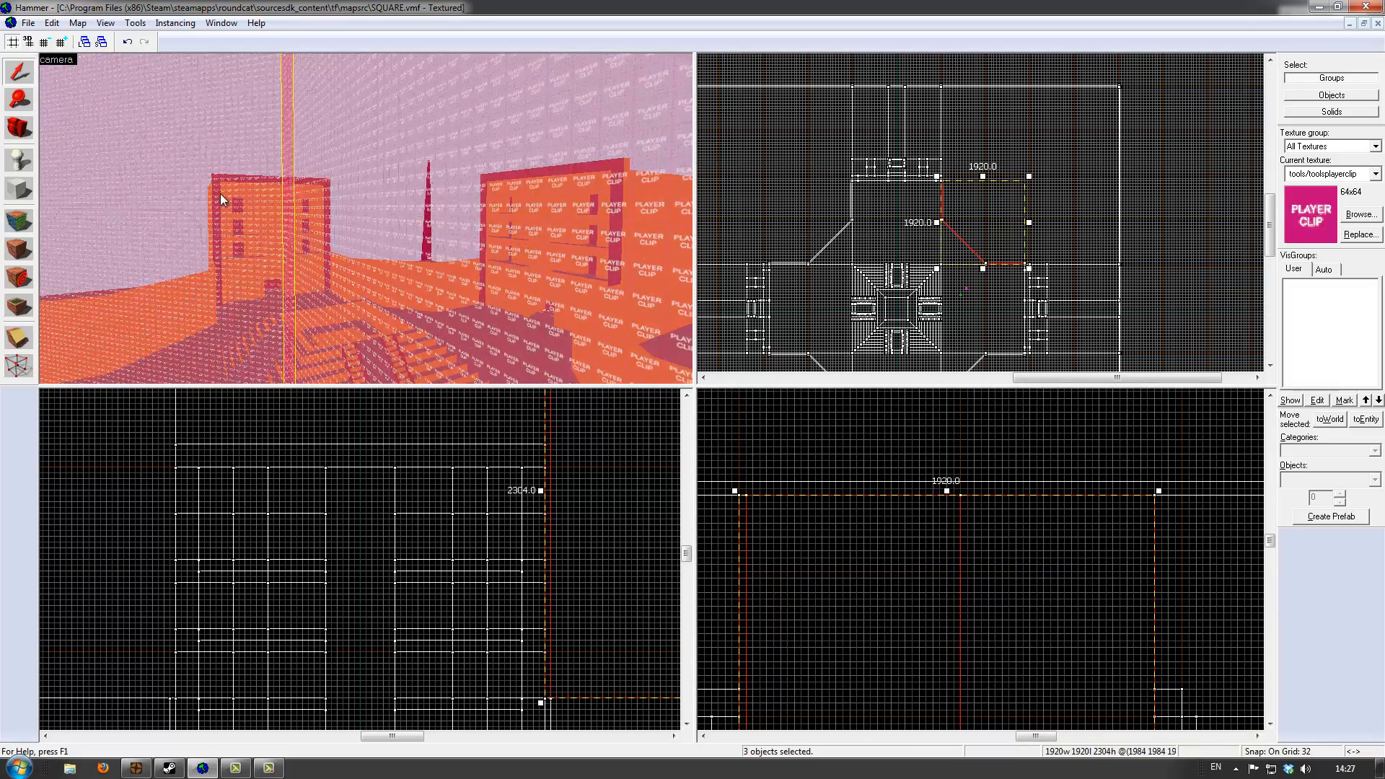
Examine the tall player clip walls from several sides, checking their top edge and their fit against the adjacent towers
{"action": "key", "text": "z"}
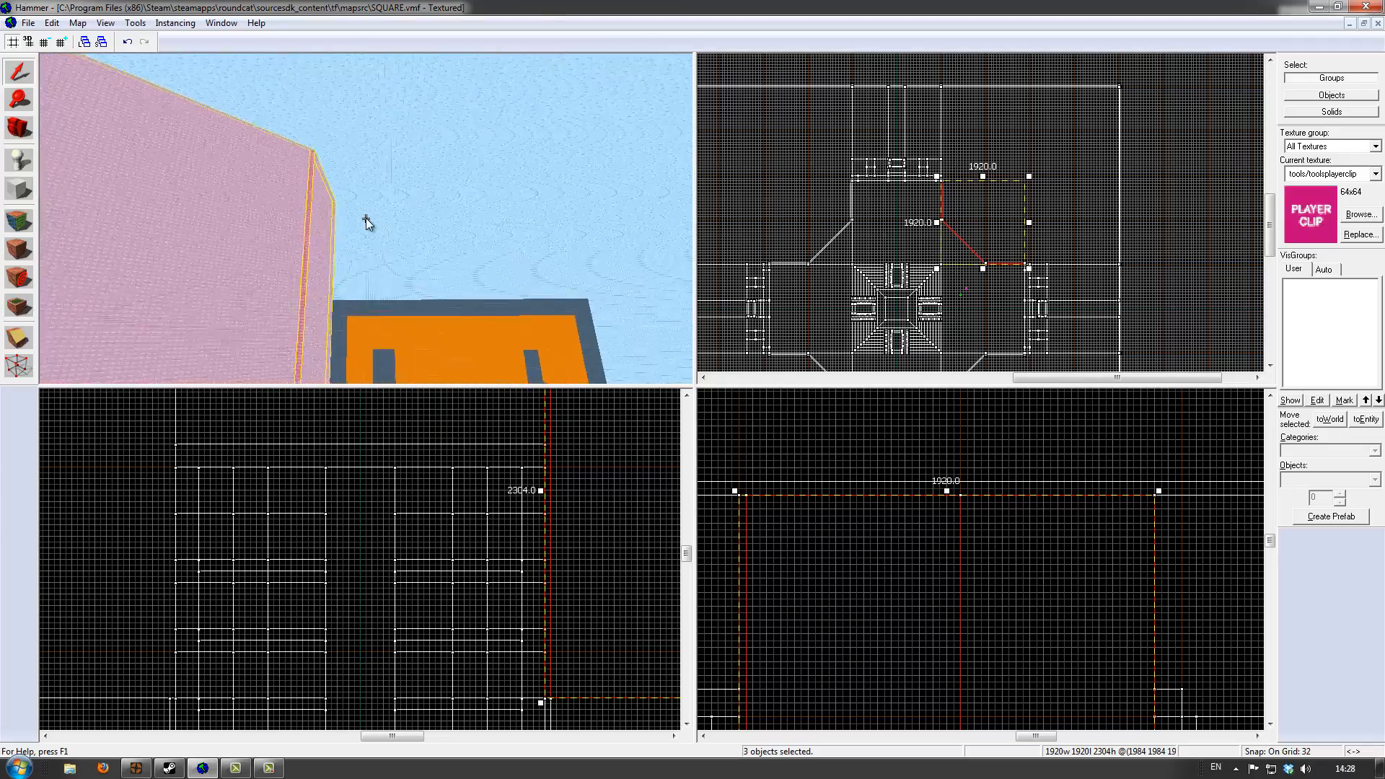
{"action": "key", "text": "s"}
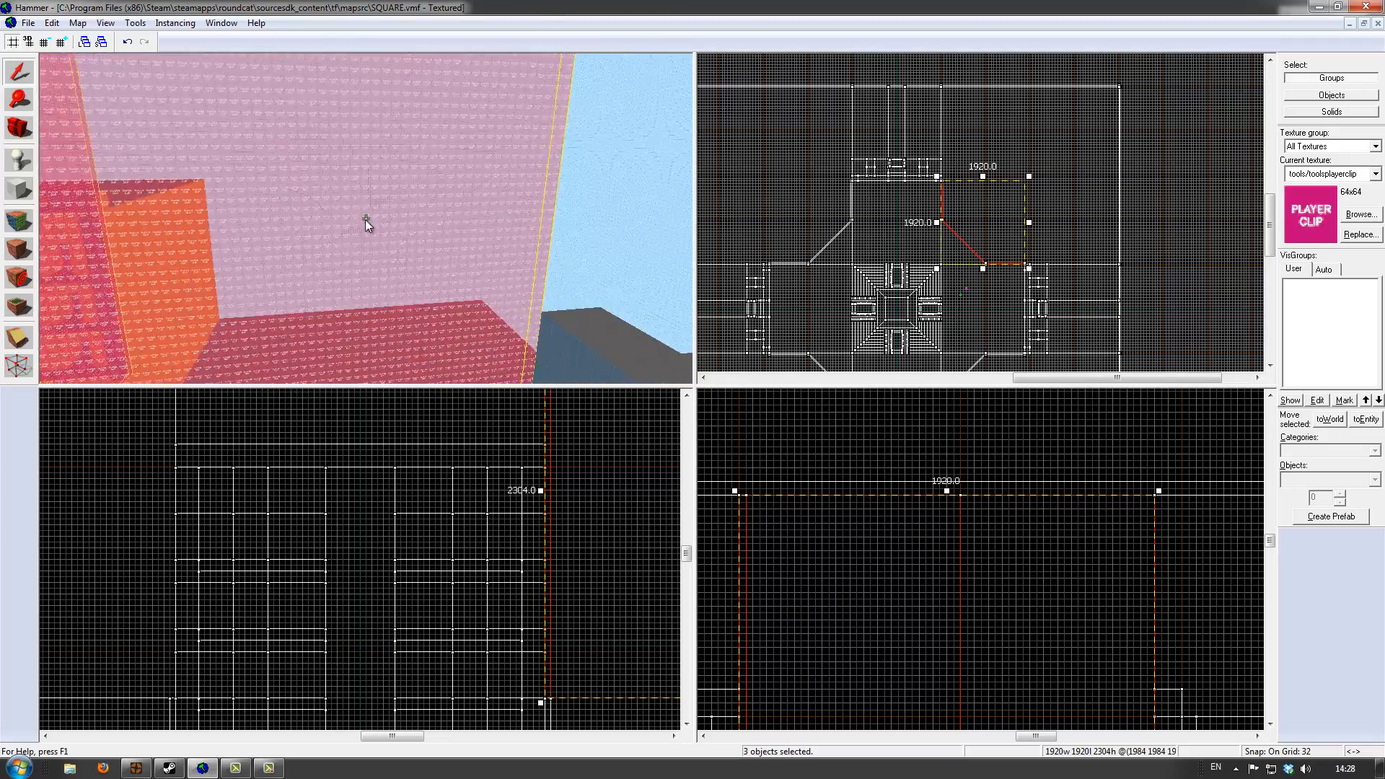
{"action": "key", "text": "w"}
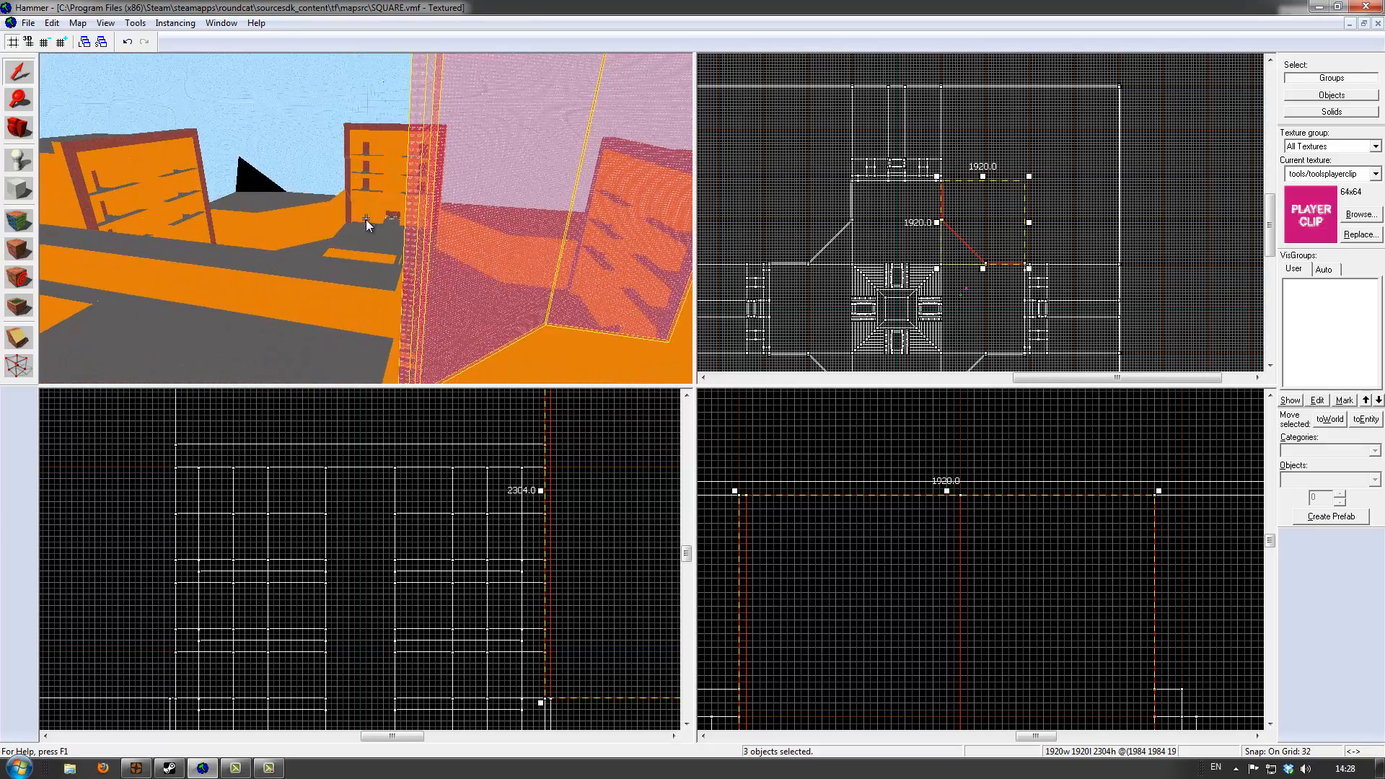
{"action": "key", "text": "s"}
{"action": "key", "text": "w"}
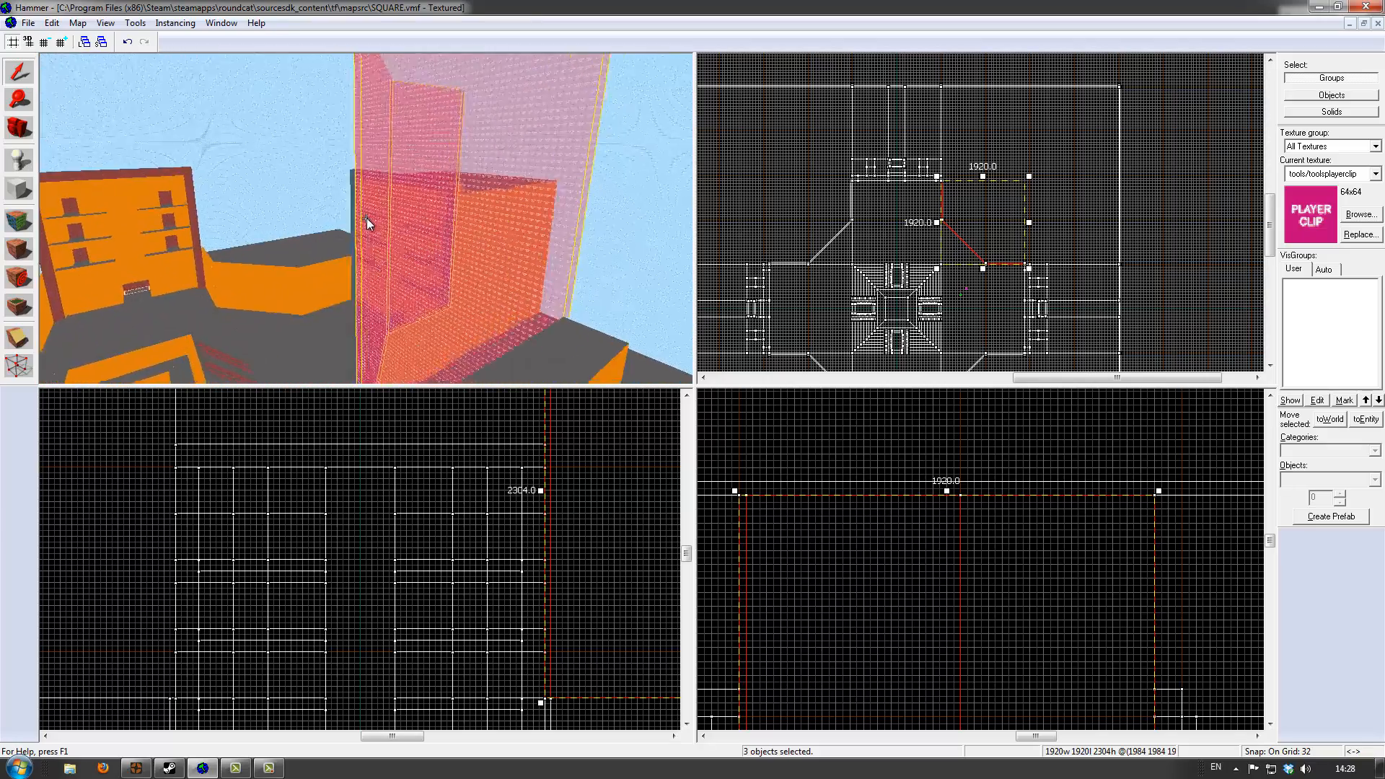
{"action": "key", "text": "a"}
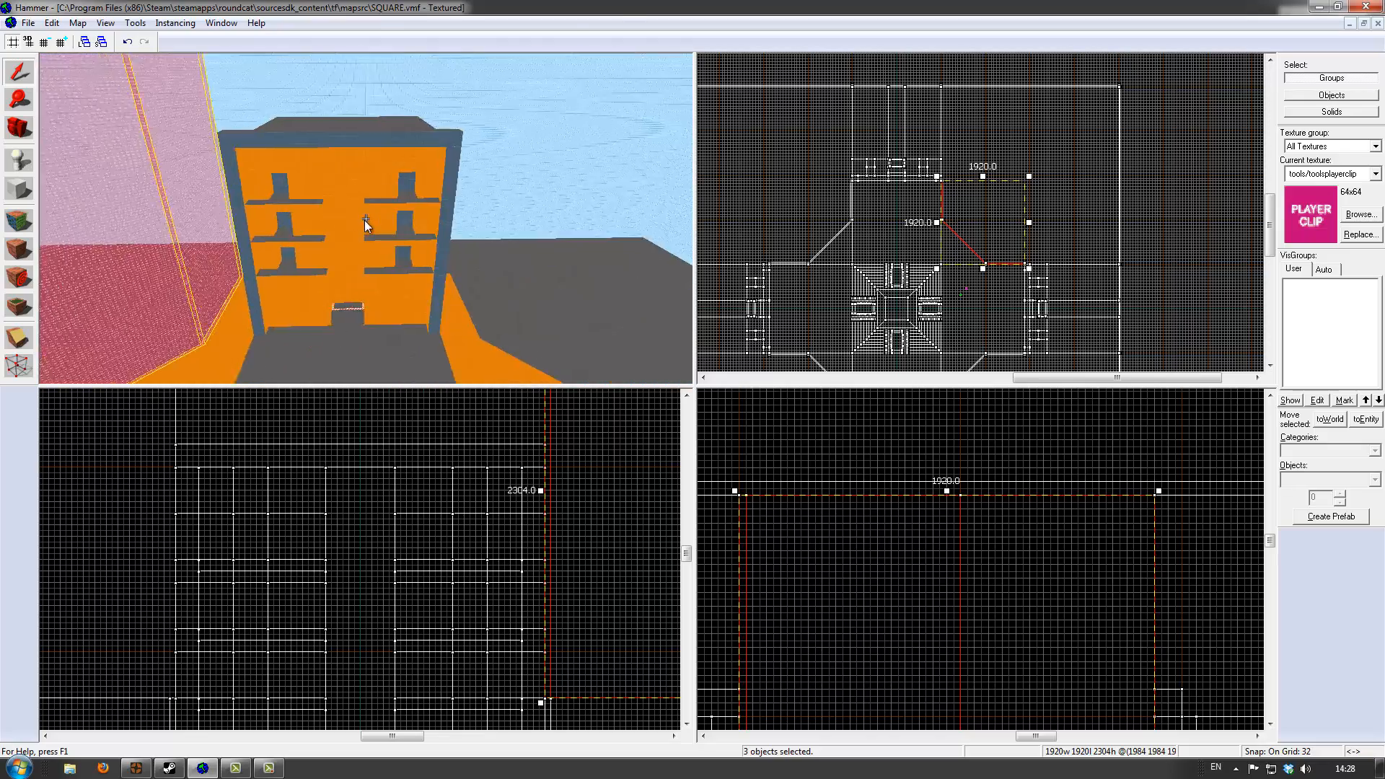
{"action": "key", "text": "d"}
{"action": "key", "text": "s"}
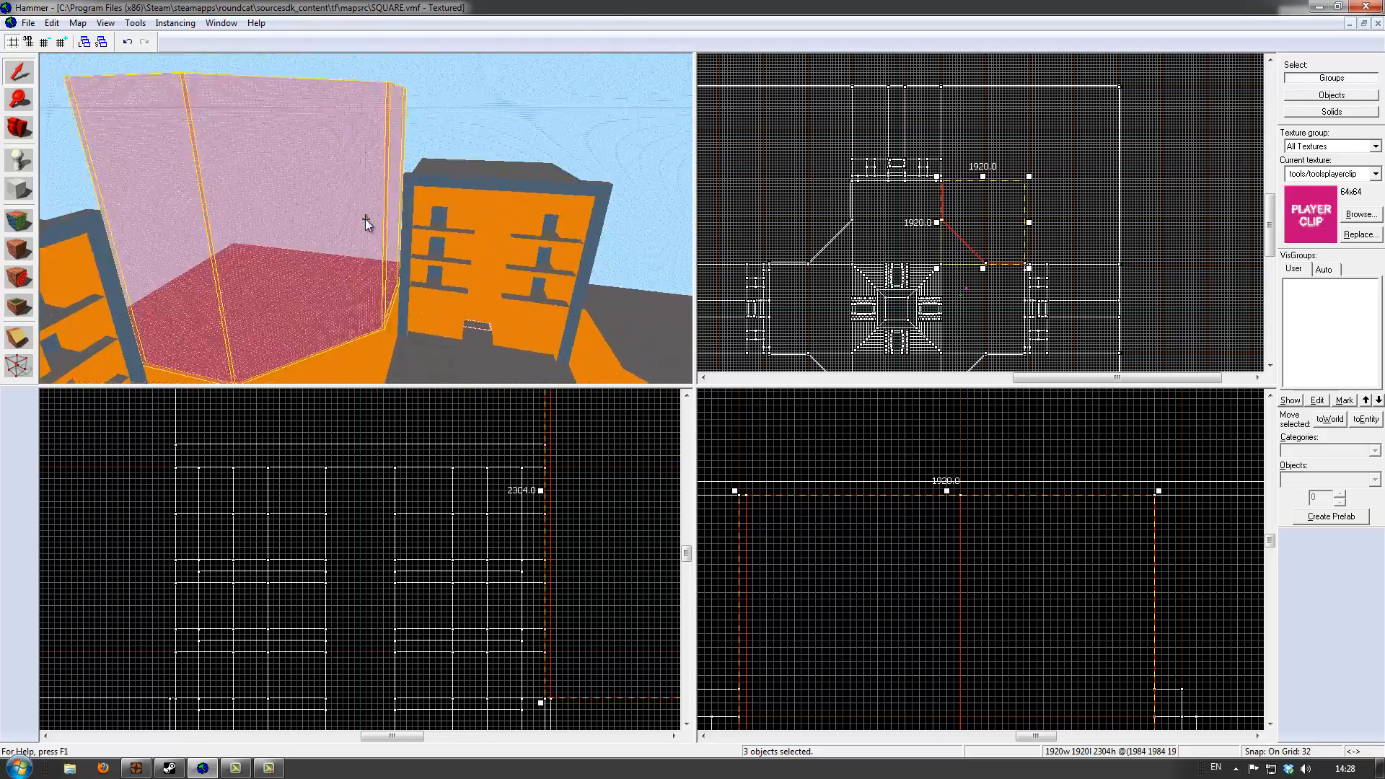
{"action": "key", "text": "w"}
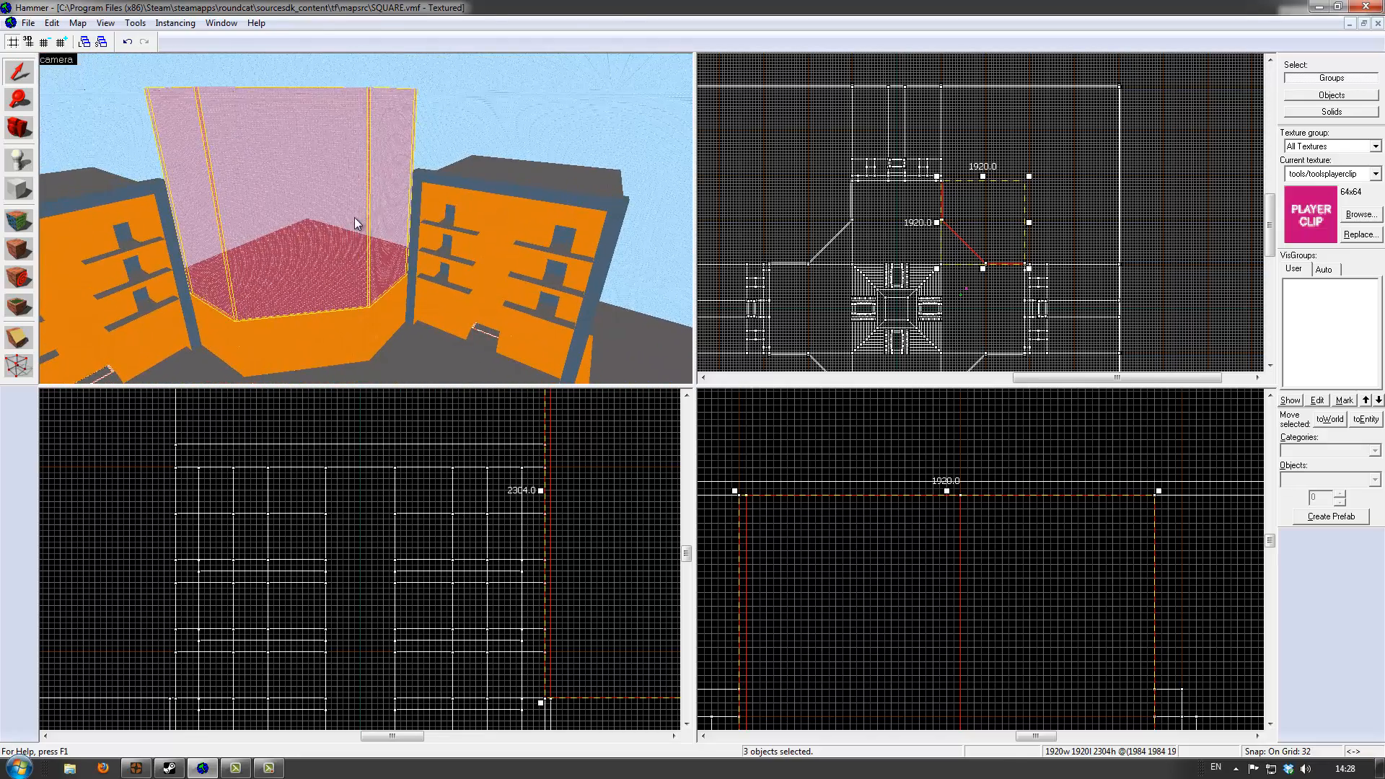
Group the three player clip wall brushes into one object
{"action": "left_click", "coordinate": [135, 24]}
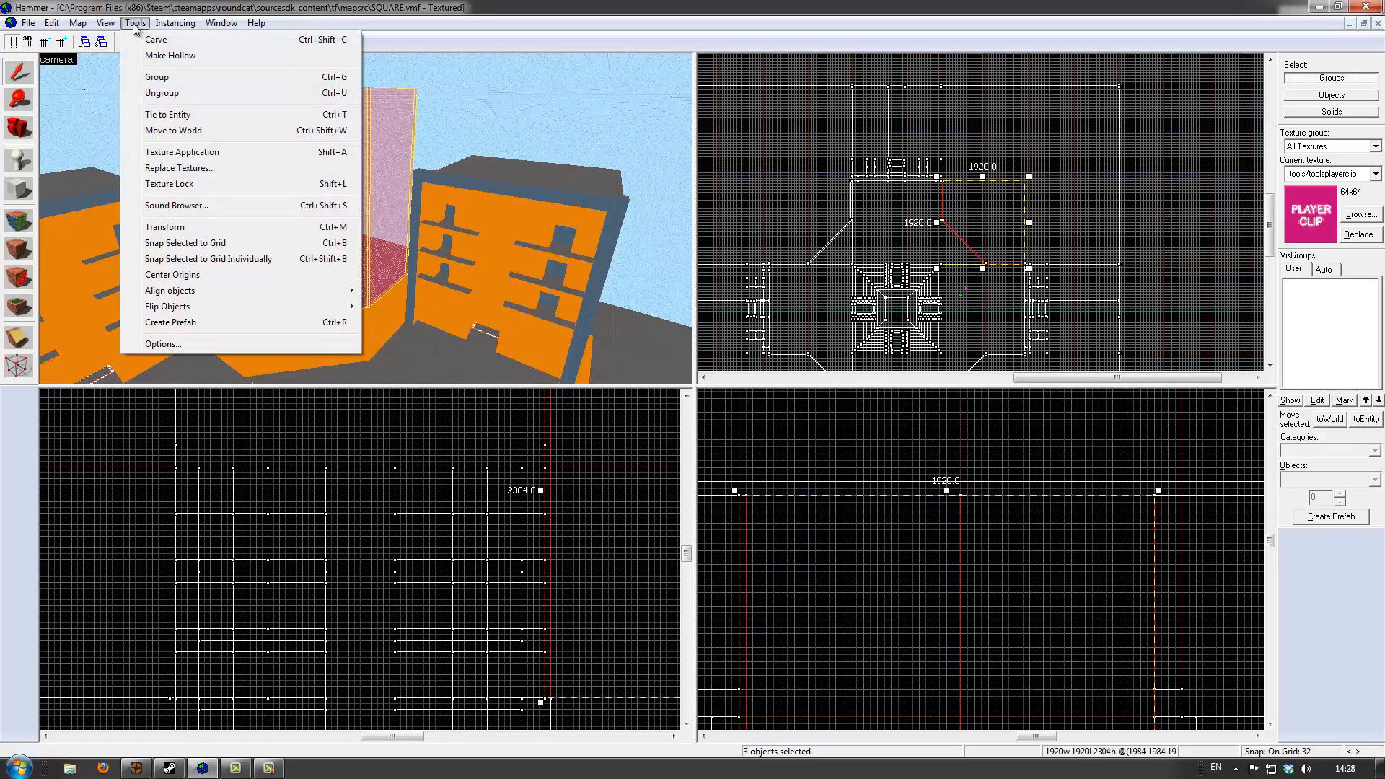
{"action": "left_click", "coordinate": [156, 78]}
{"action": "scroll", "coordinate": [1009, 269], "scroll_direction": "down", "scroll_amount": 3}
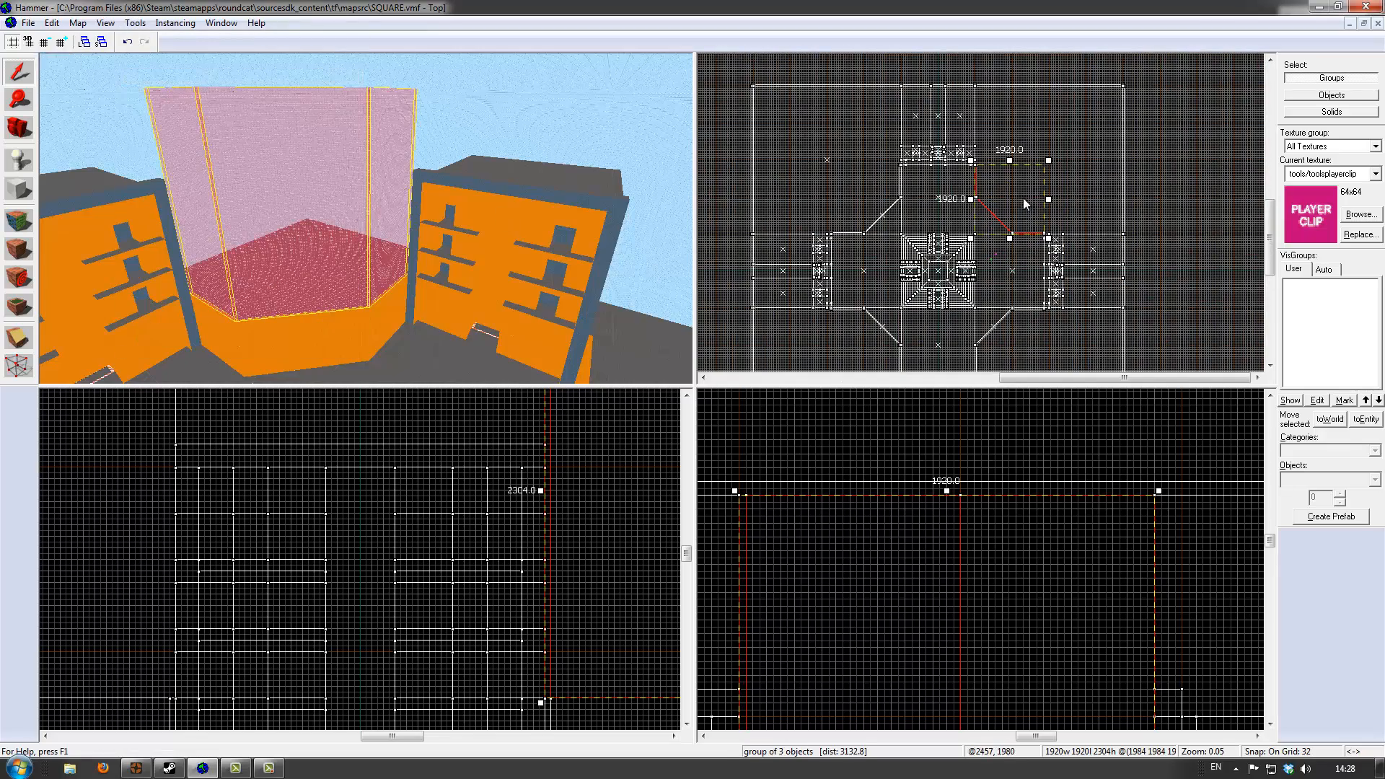
Copy the grouped player clip walls to the diagonally opposite corner and align the copy's bounds with the inner edges there
{"action": "left_click_drag", "start_coordinate": [1024, 204], "coordinate": [887, 368]}
{"action": "scroll", "coordinate": [886, 331], "scroll_direction": "up", "scroll_amount": 4}
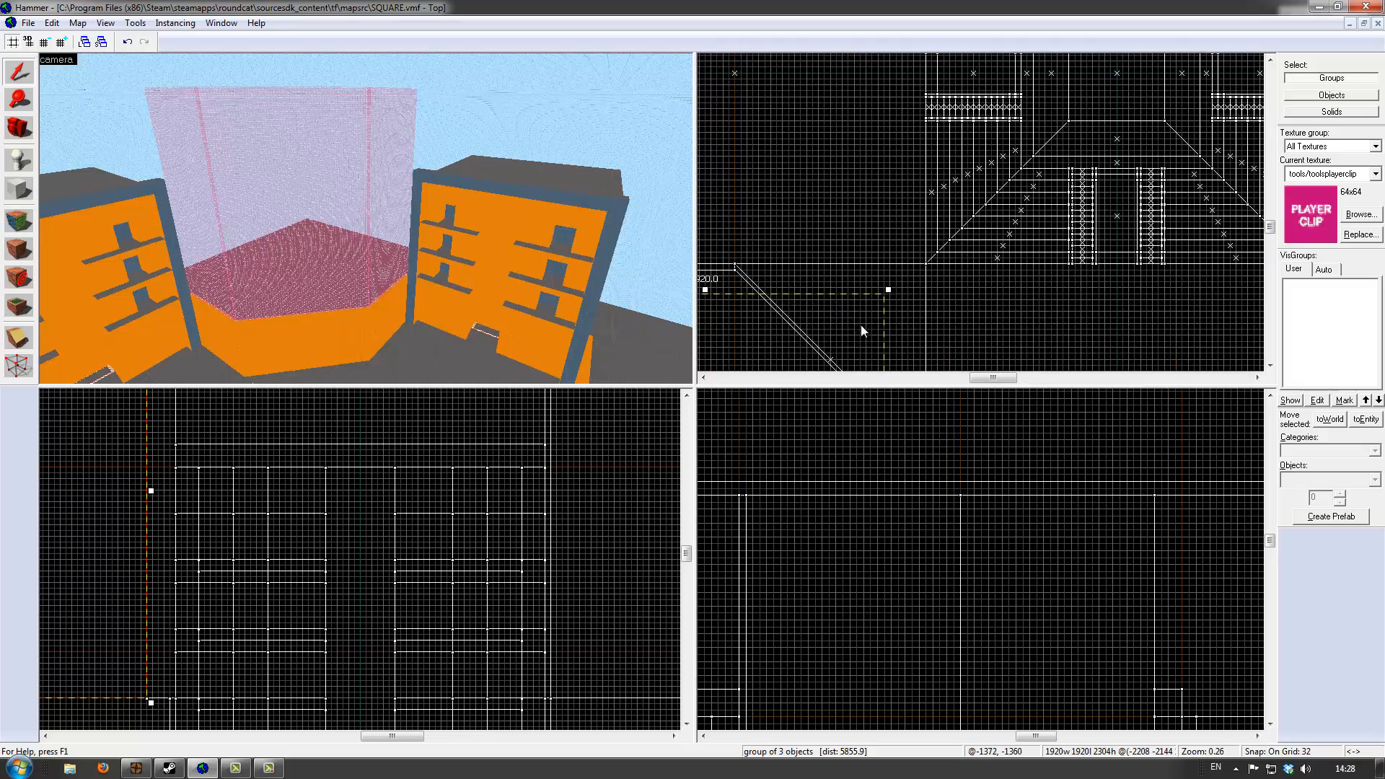
{"action": "left_click_drag", "start_coordinate": [902, 290], "coordinate": [902, 291]}
{"action": "scroll", "coordinate": [929, 293], "scroll_direction": "down", "scroll_amount": 8}
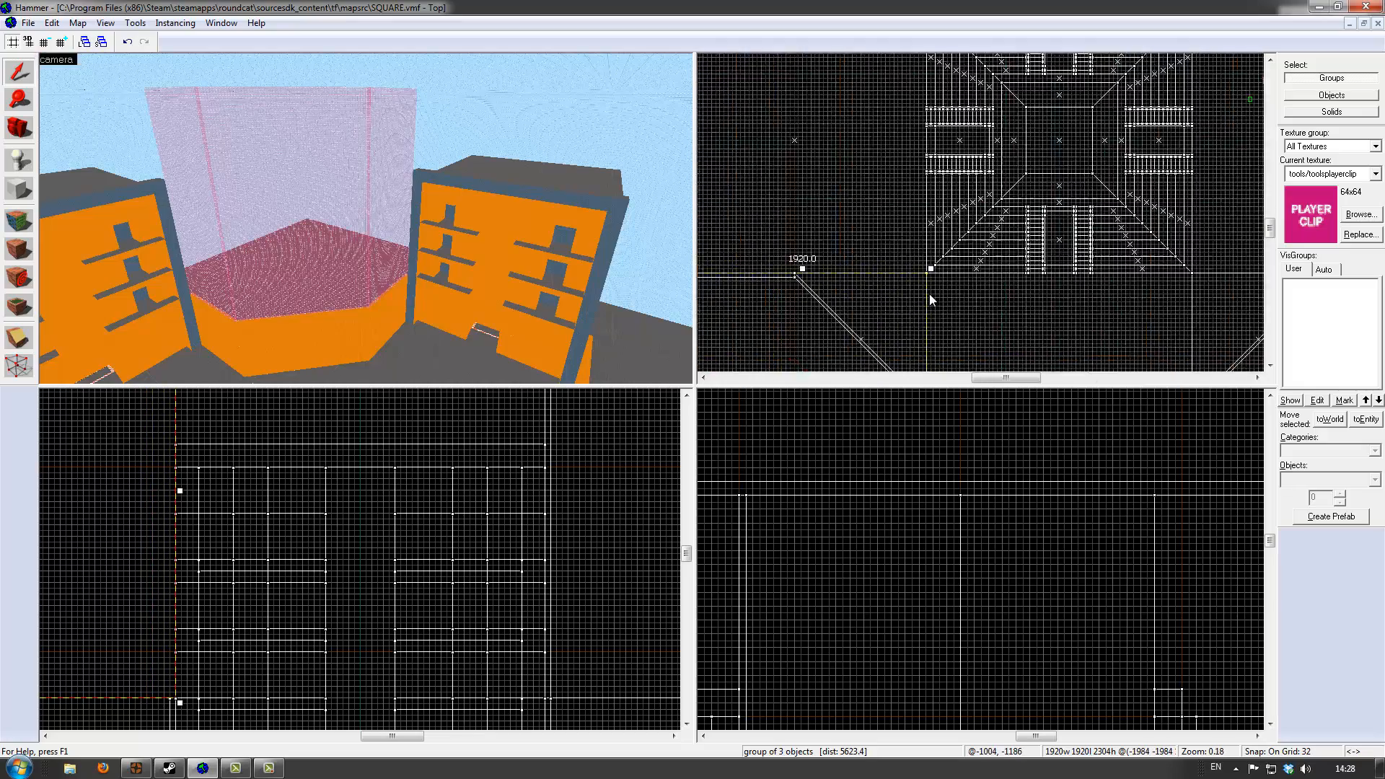
Rotate the copied player clip group 180 degrees about the Z axis so its angled wall faces the map centre
{"action": "key", "text": "z"}
{"action": "key", "text": "s"}
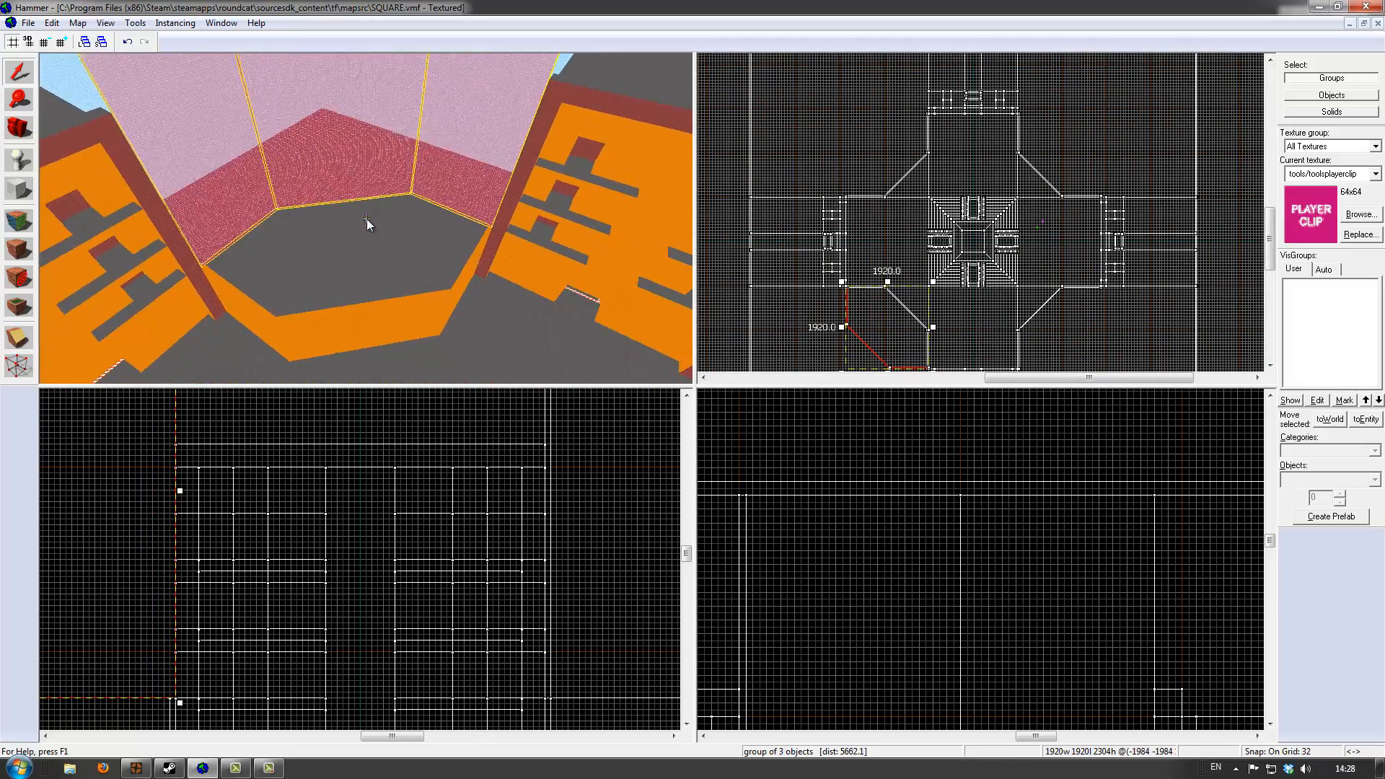
{"action": "key", "text": "z"}
{"action": "scroll", "coordinate": [388, 252], "scroll_direction": "up", "scroll_amount": 3}
{"action": "key", "text": "z"}
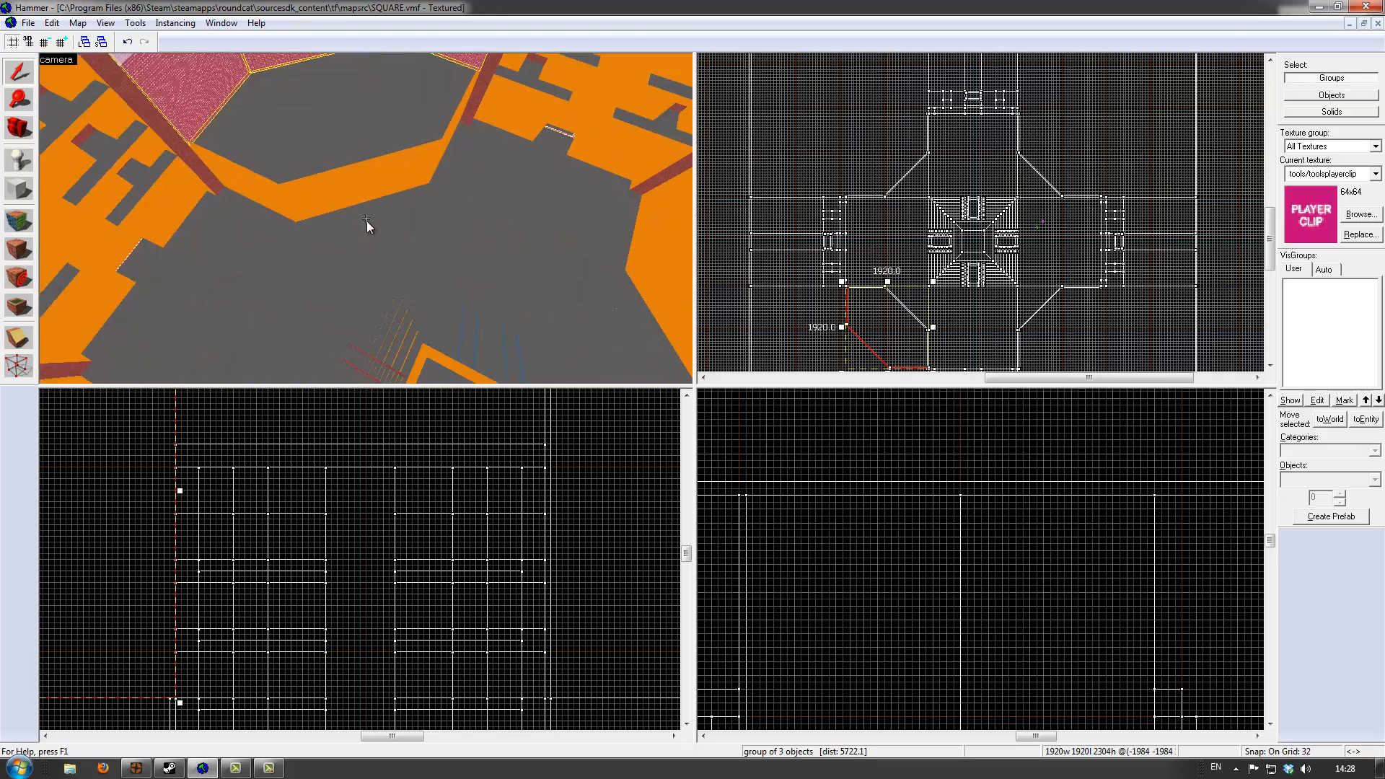
{"action": "key", "text": "z"}
{"action": "scroll", "coordinate": [364, 210], "scroll_direction": "up", "scroll_amount": 3}
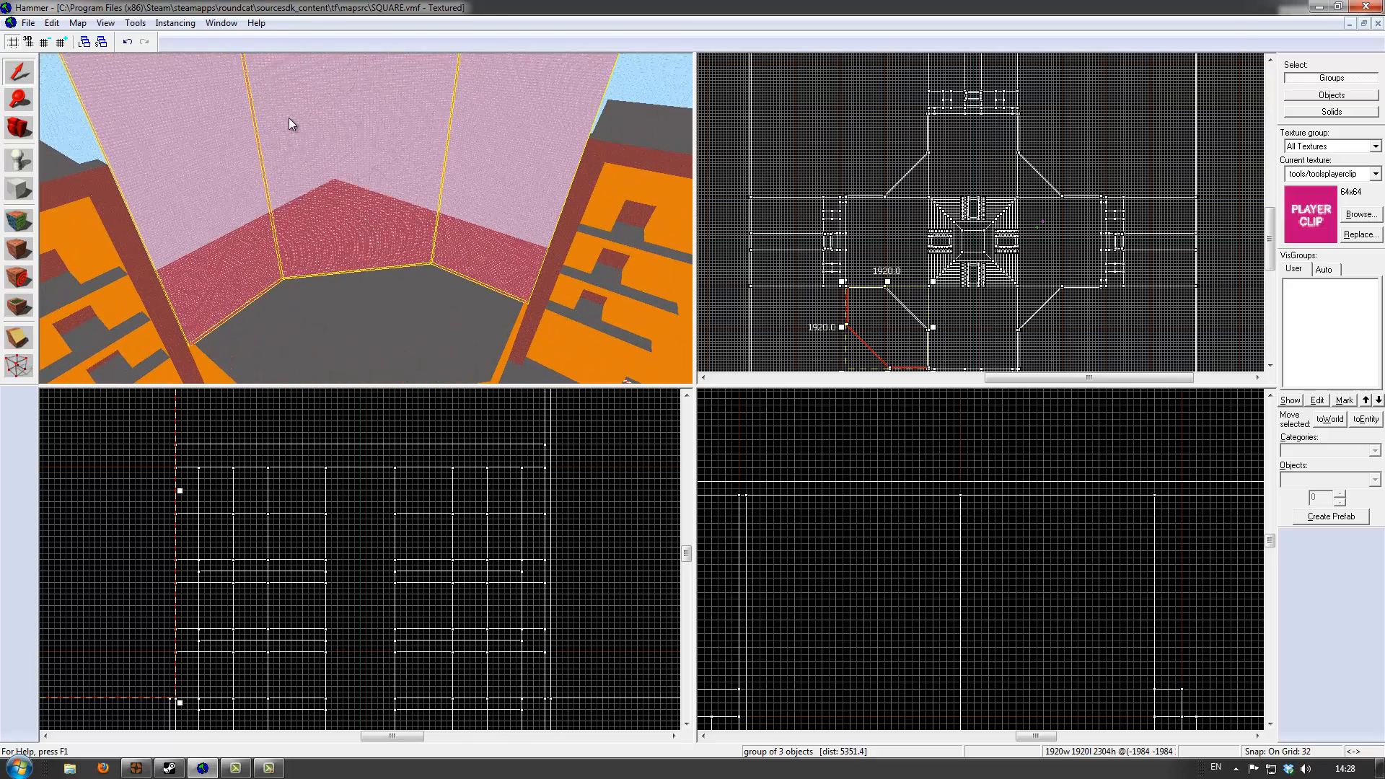
{"action": "left_click", "coordinate": [133, 22]}
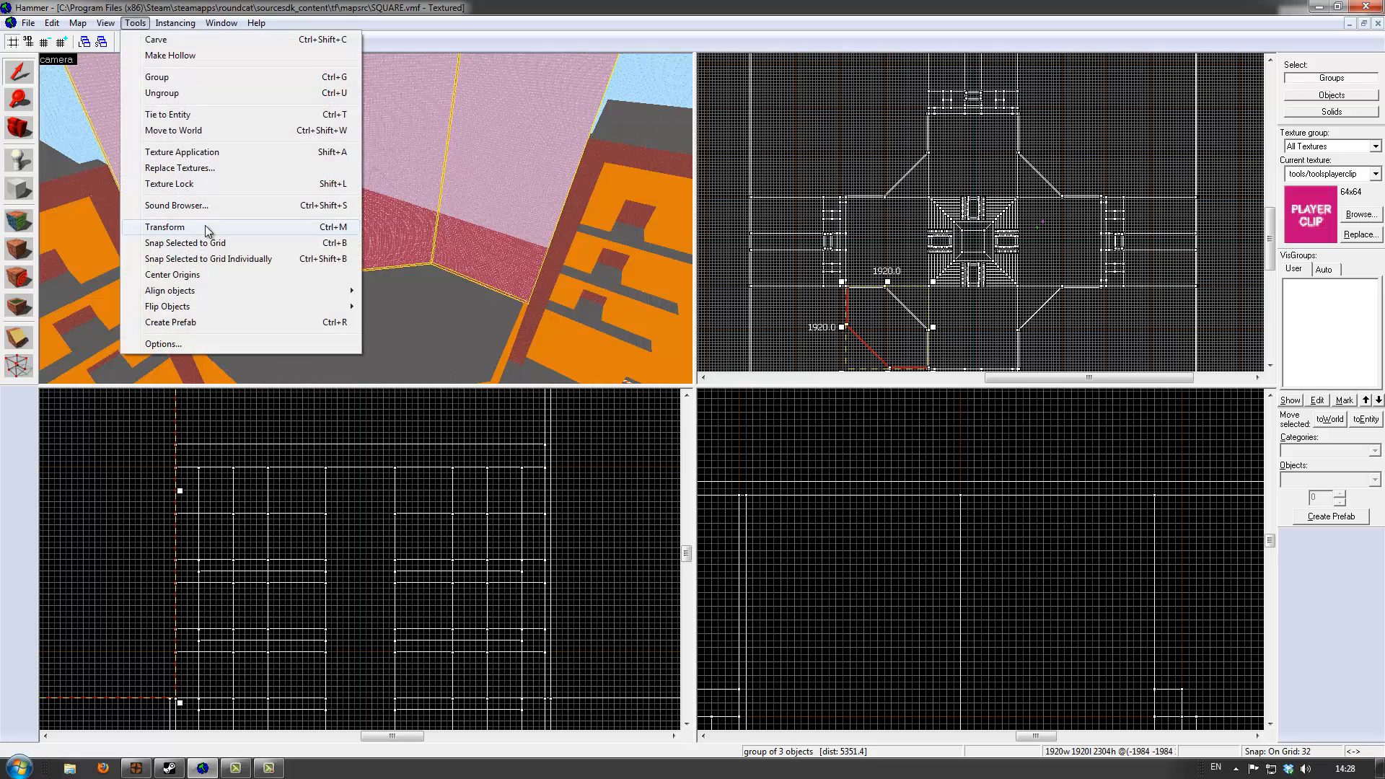
{"action": "left_click", "coordinate": [204, 228]}
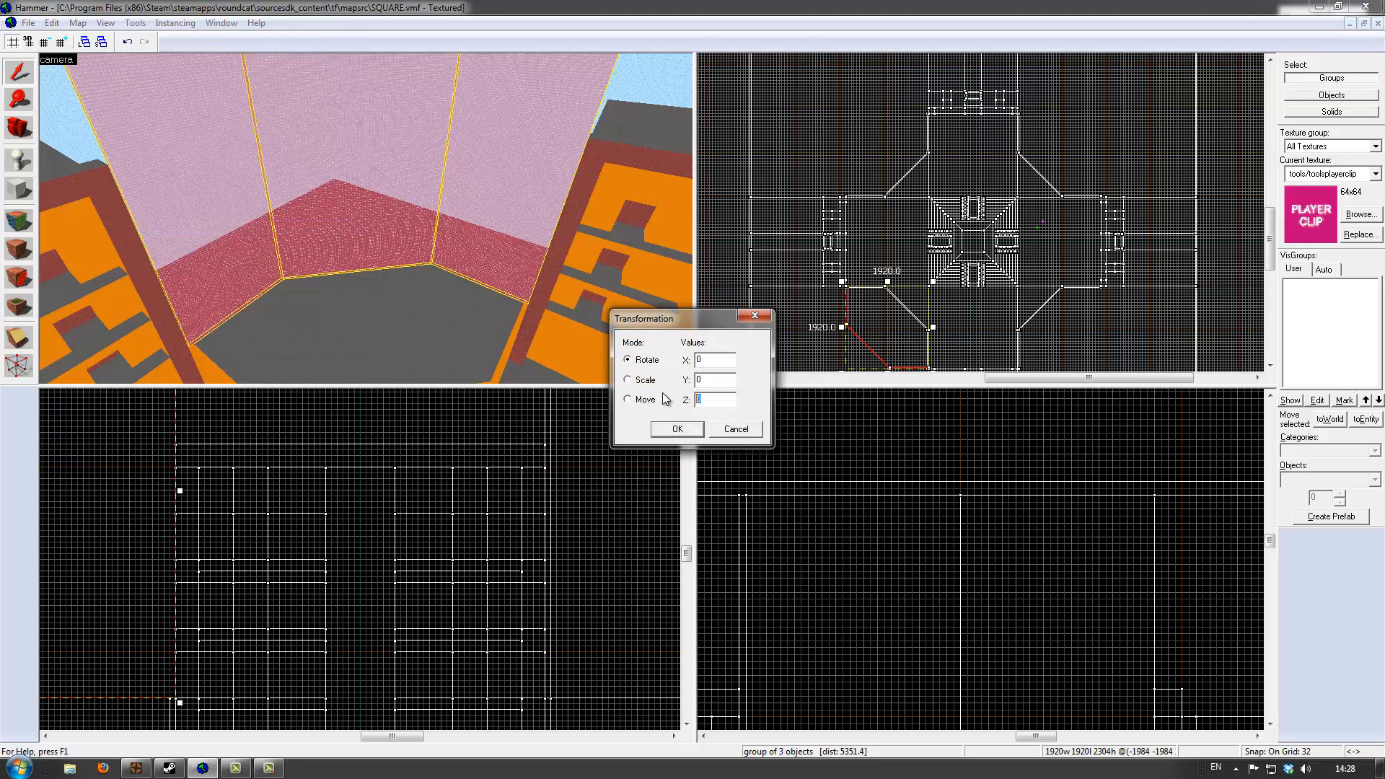
{"action": "left_click", "coordinate": [677, 431]}
{"action": "key", "text": "z"}
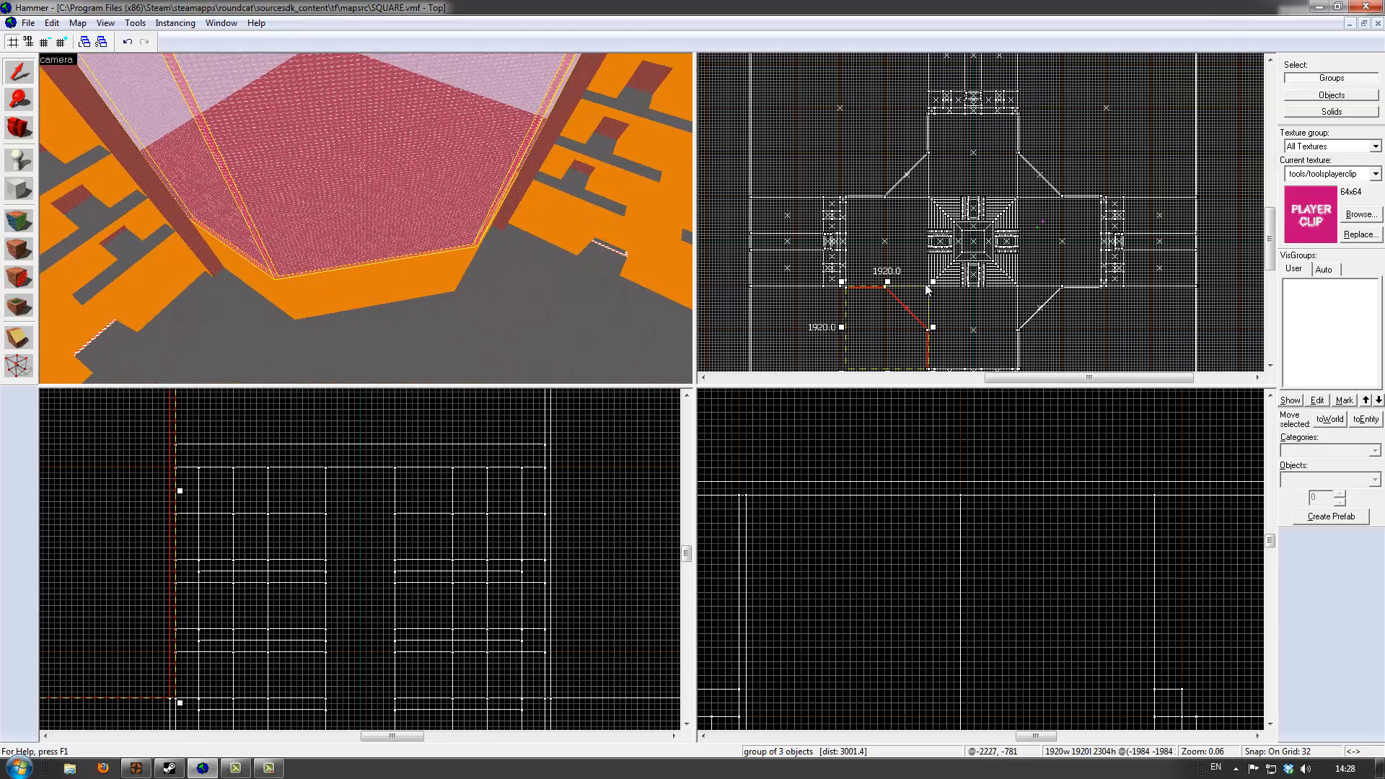
Select both diagonally opposite player clip groups and duplicate the pair, placing the copy toward the map's northwest corner
{"action": "scroll", "coordinate": [855, 317], "scroll_direction": "up", "scroll_amount": 5}
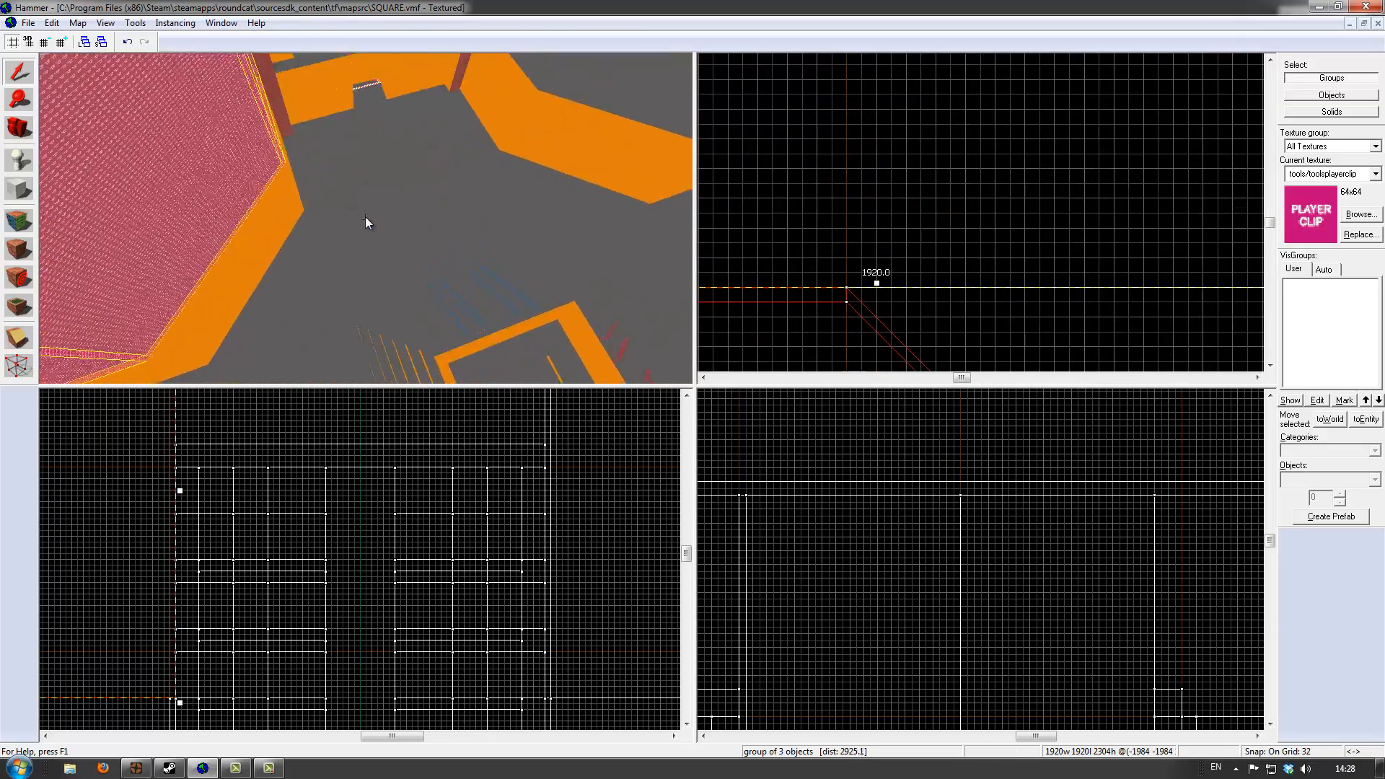
{"action": "key", "text": "z"}
{"action": "scroll", "coordinate": [1000, 229], "scroll_direction": "down", "scroll_amount": 3}
{"action": "key", "text": "z"}
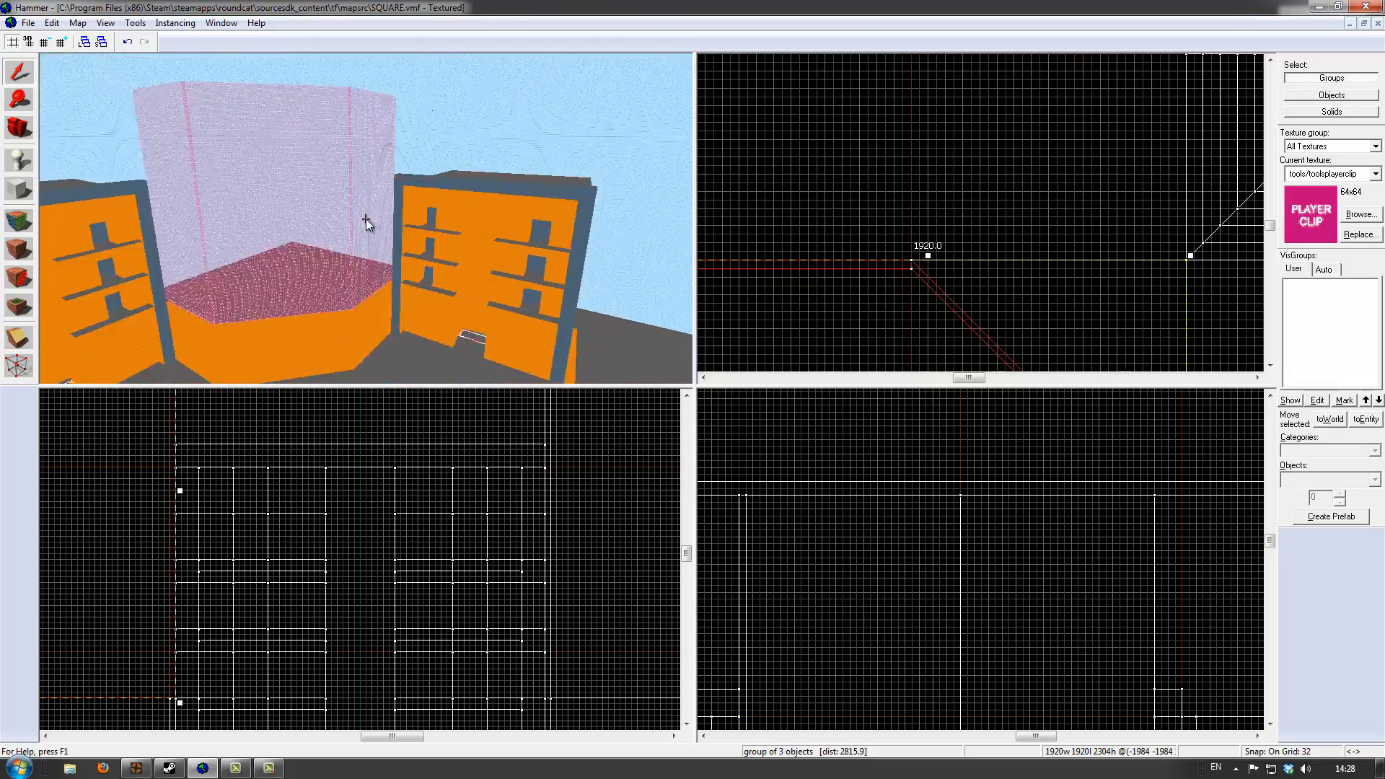
{"action": "left_click", "coordinate": [365, 218]}
{"action": "key", "text": "z"}
{"action": "scroll", "coordinate": [876, 217], "scroll_direction": "down", "scroll_amount": 8}
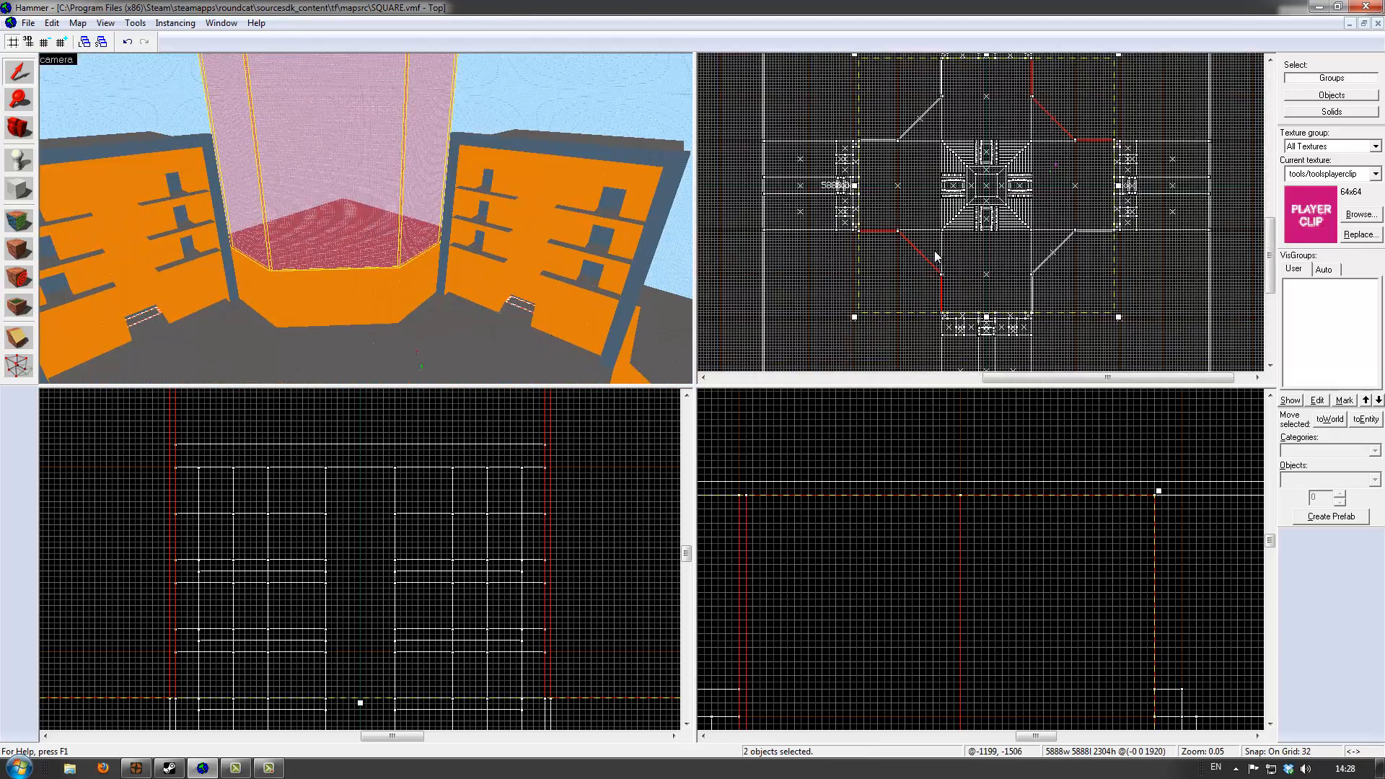
{"action": "left_click_drag", "start_coordinate": [961, 244], "coordinate": [887, 180]}
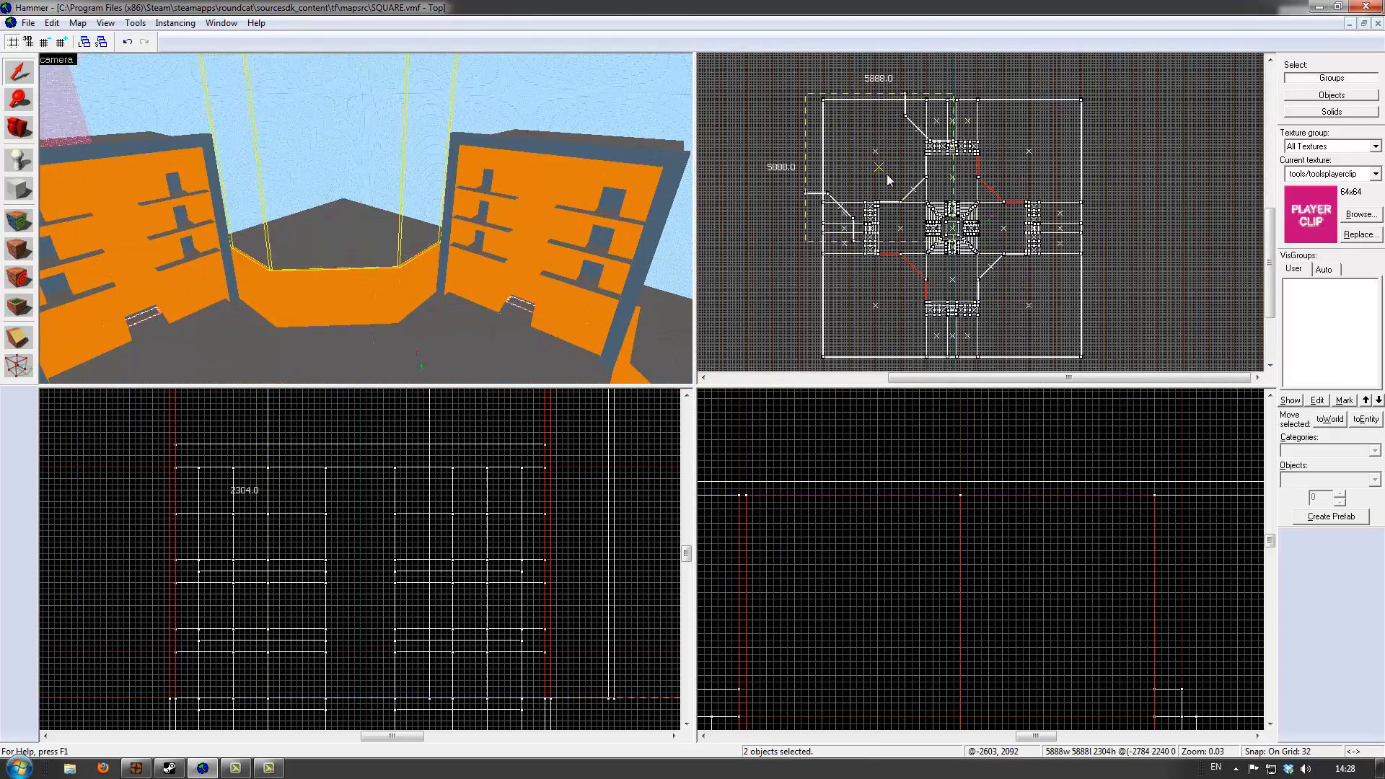
Try to rotate the duplicated pair of player clip groups 180 degrees about the Z axis
{"action": "key", "text": "z"}
{"action": "key", "text": "s"}
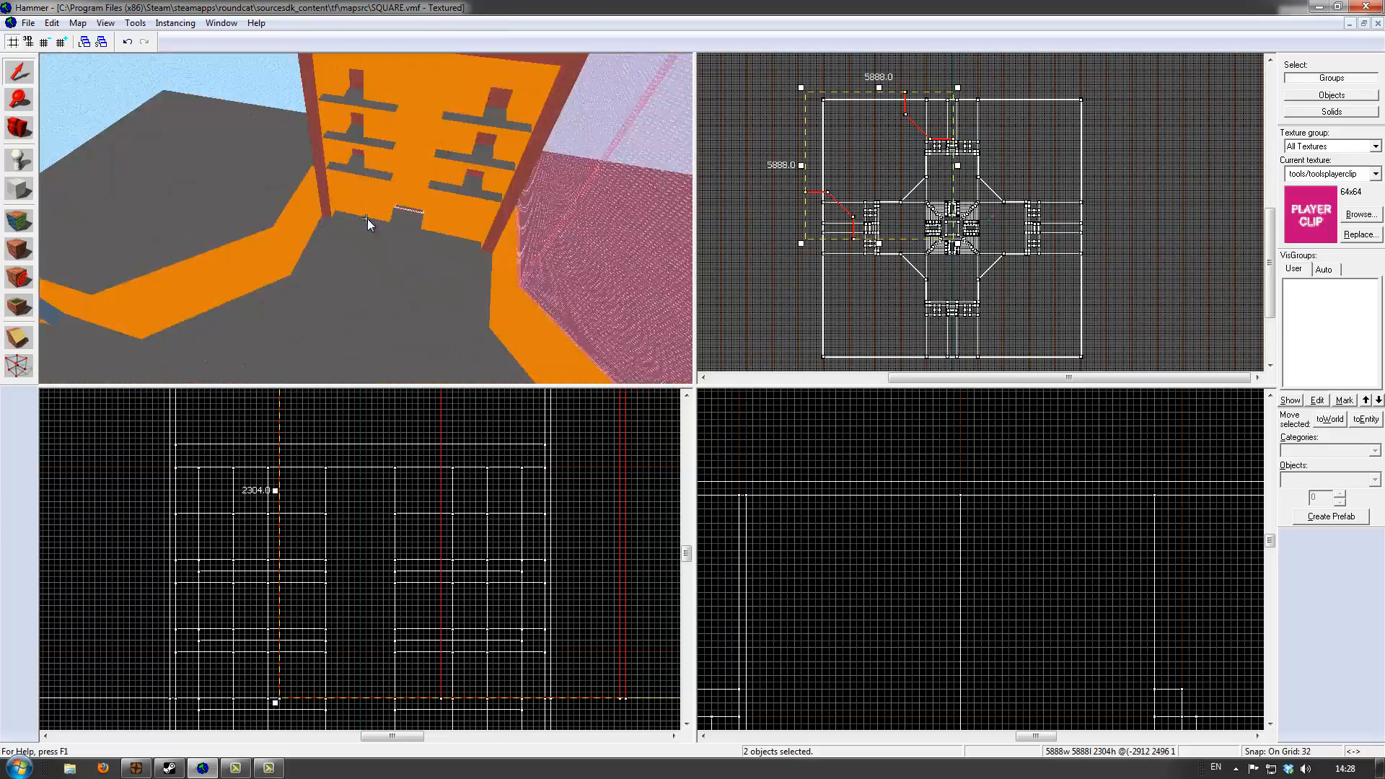
{"action": "key", "text": "w"}
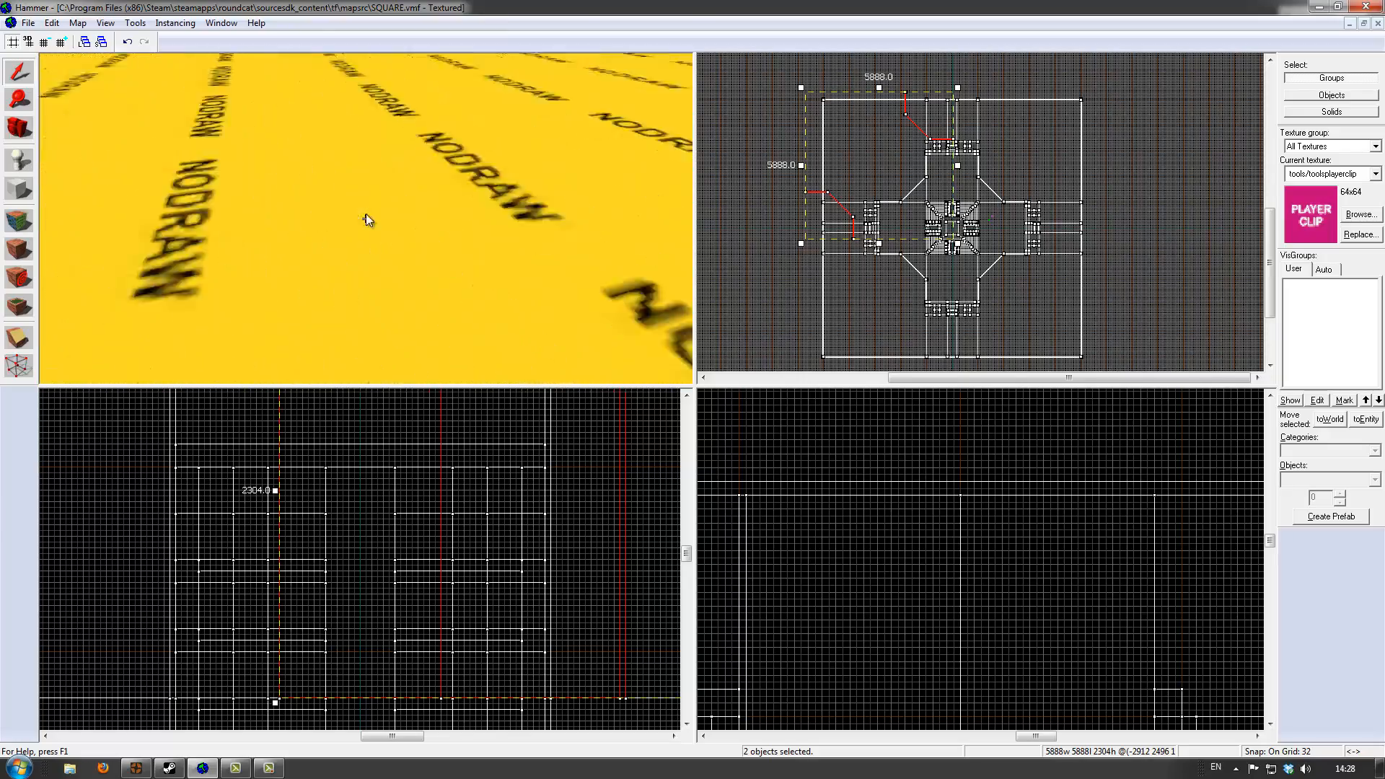
{"action": "key", "text": "s"}
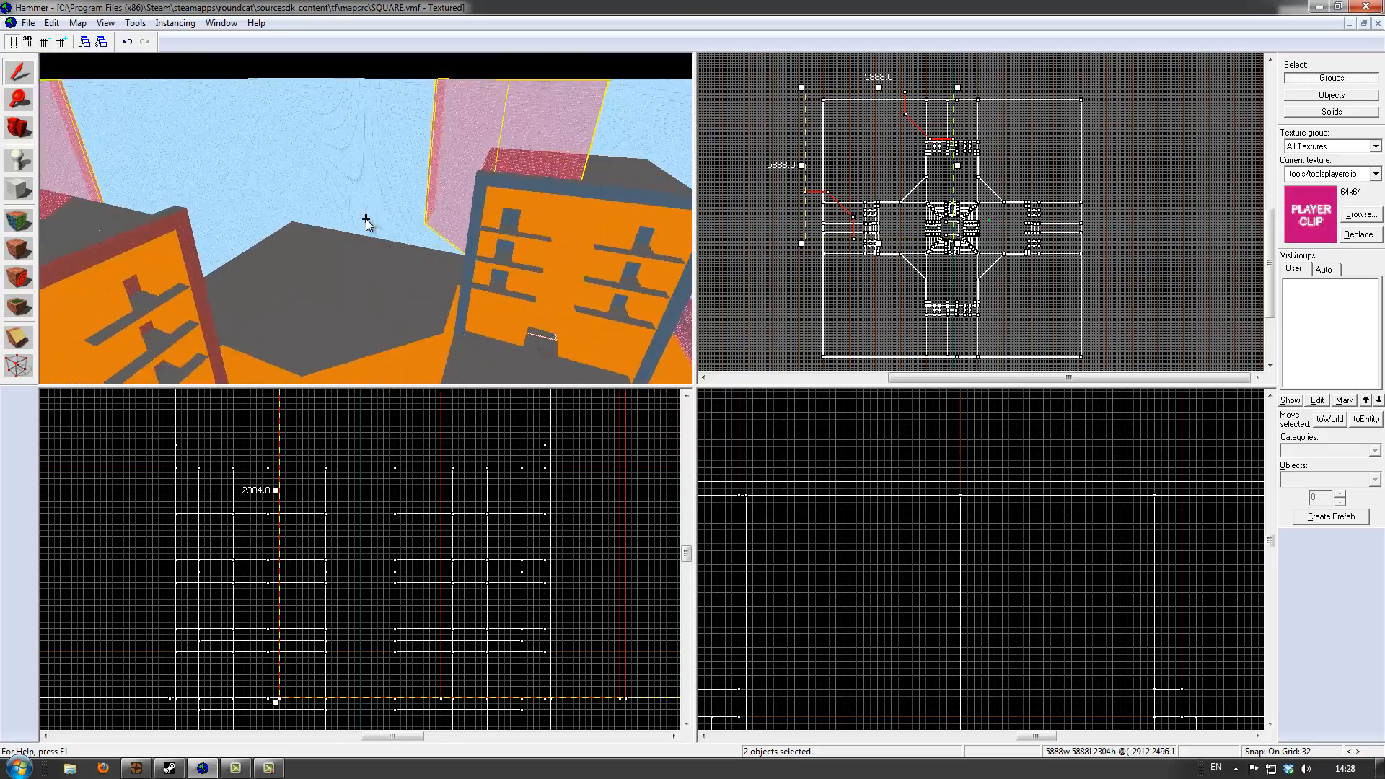
{"action": "key", "text": "w"}
{"action": "key", "text": "z"}
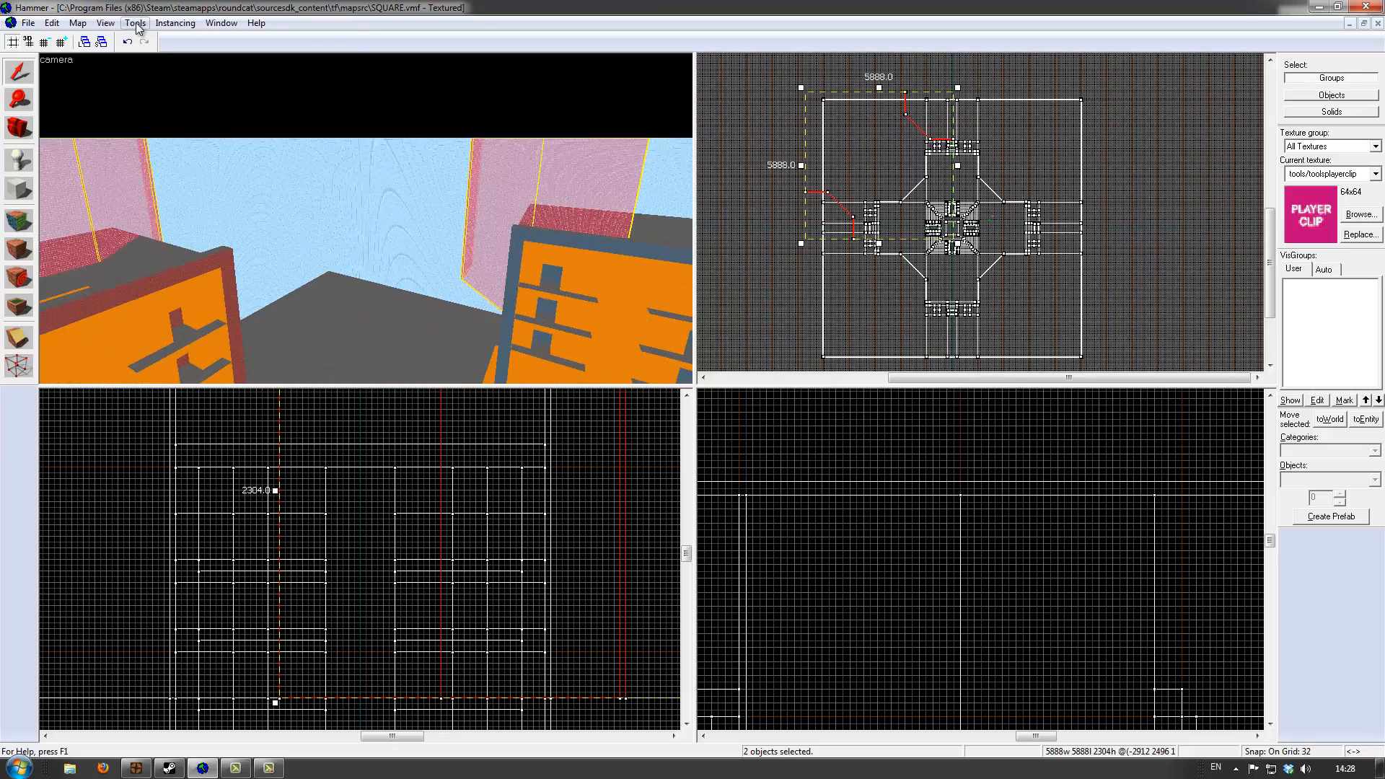
{"action": "left_click", "coordinate": [135, 22]}
{"action": "left_click", "coordinate": [151, 222]}
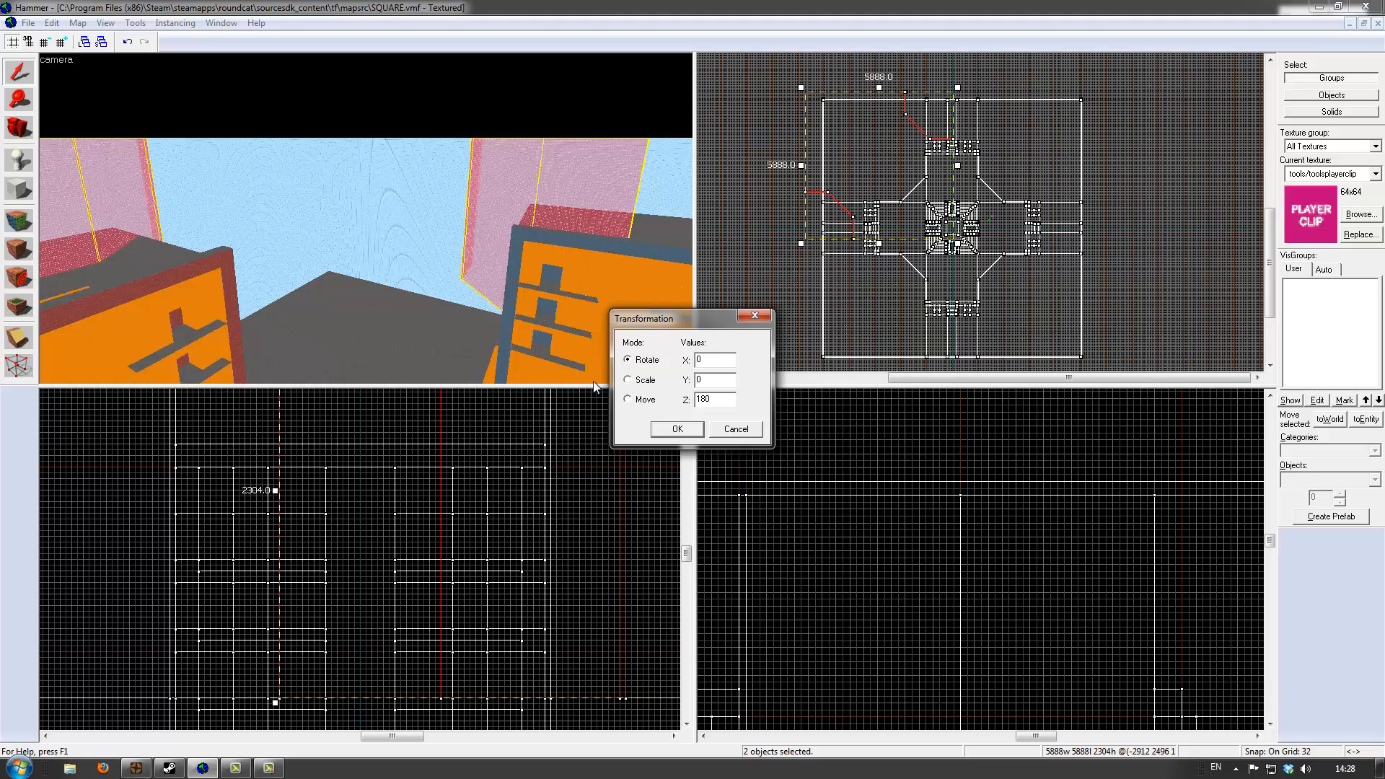
{"action": "left_click", "coordinate": [657, 430]}
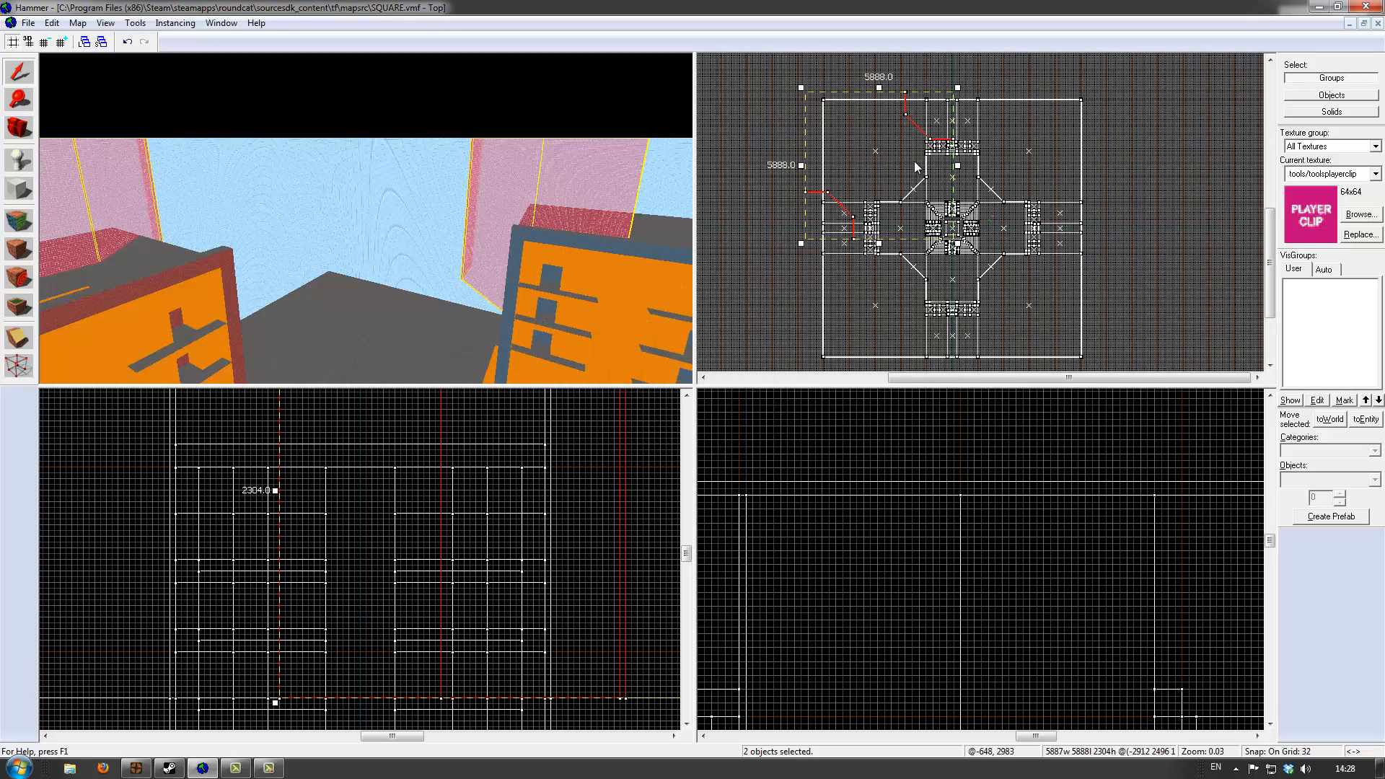
Move the duplicated pair back toward the map centre and rotate it a quarter turn to suit the two unblocked corners
{"action": "left_click_drag", "start_coordinate": [872, 141], "coordinate": [953, 186]}
{"action": "key", "text": "z"}
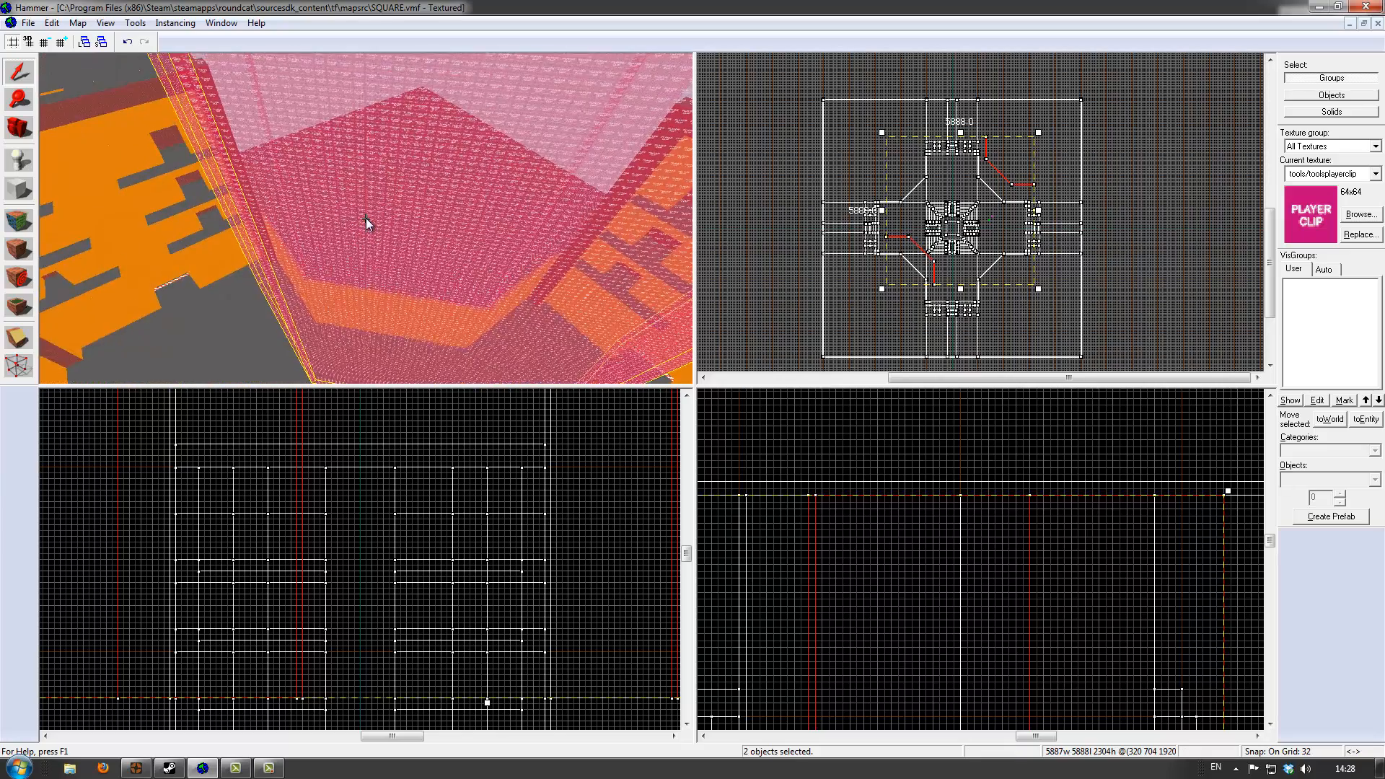
{"action": "key", "text": "z"}
{"action": "left_click", "coordinate": [142, 21]}
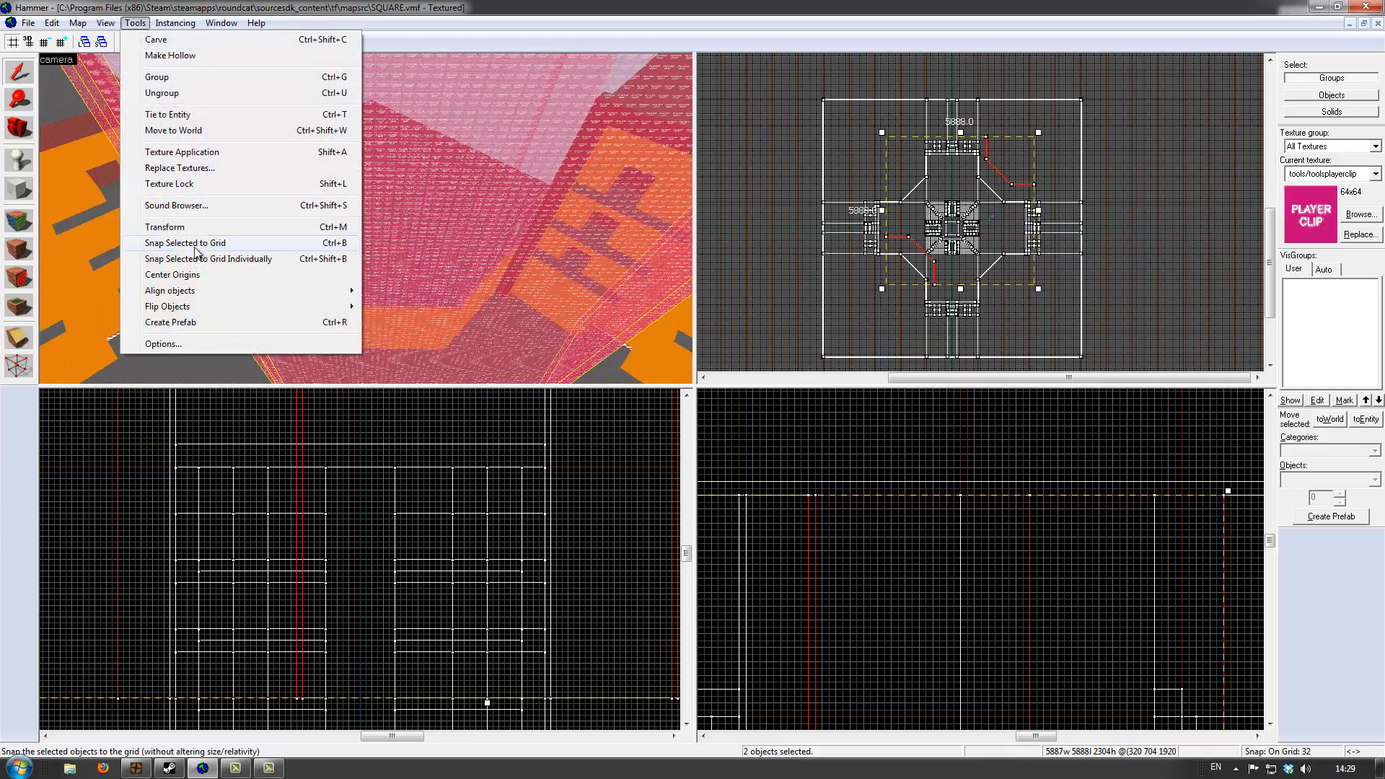
{"action": "left_click", "coordinate": [181, 224]}
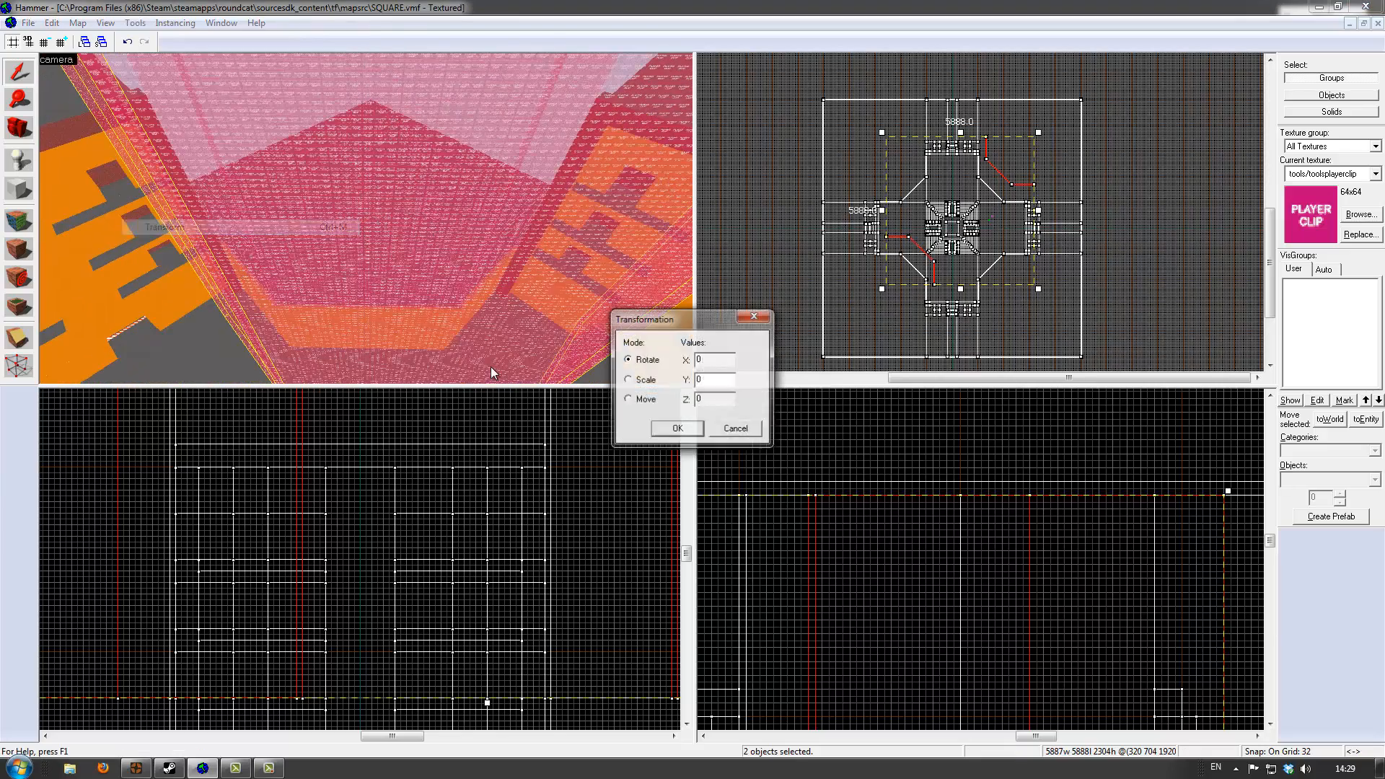
{"action": "left_click", "coordinate": [677, 429]}
Align the rotated pair of player clip groups exactly with the outlines of the remaining two corner walls
{"action": "scroll", "coordinate": [1052, 189], "scroll_direction": "up", "scroll_amount": 10}
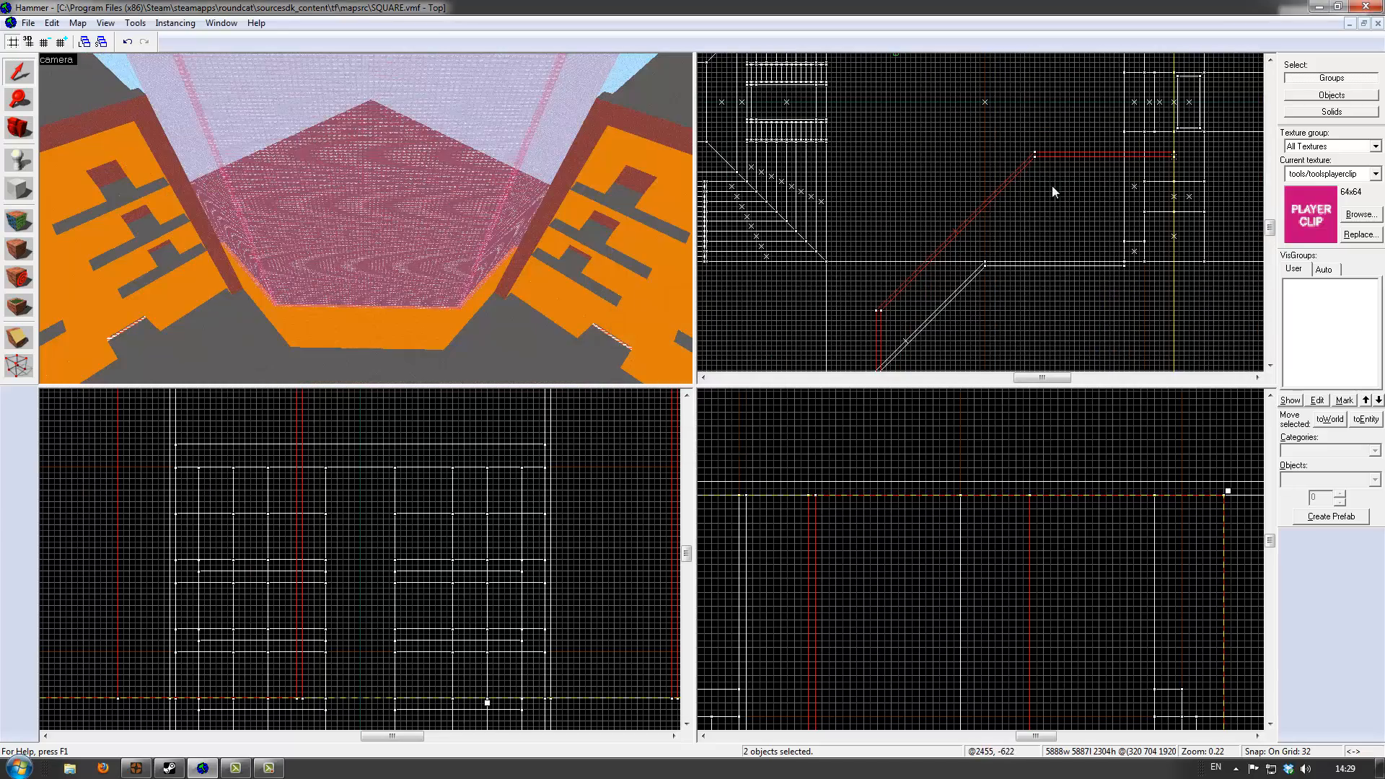
{"action": "scroll", "coordinate": [1004, 297], "scroll_direction": "up", "scroll_amount": 8}
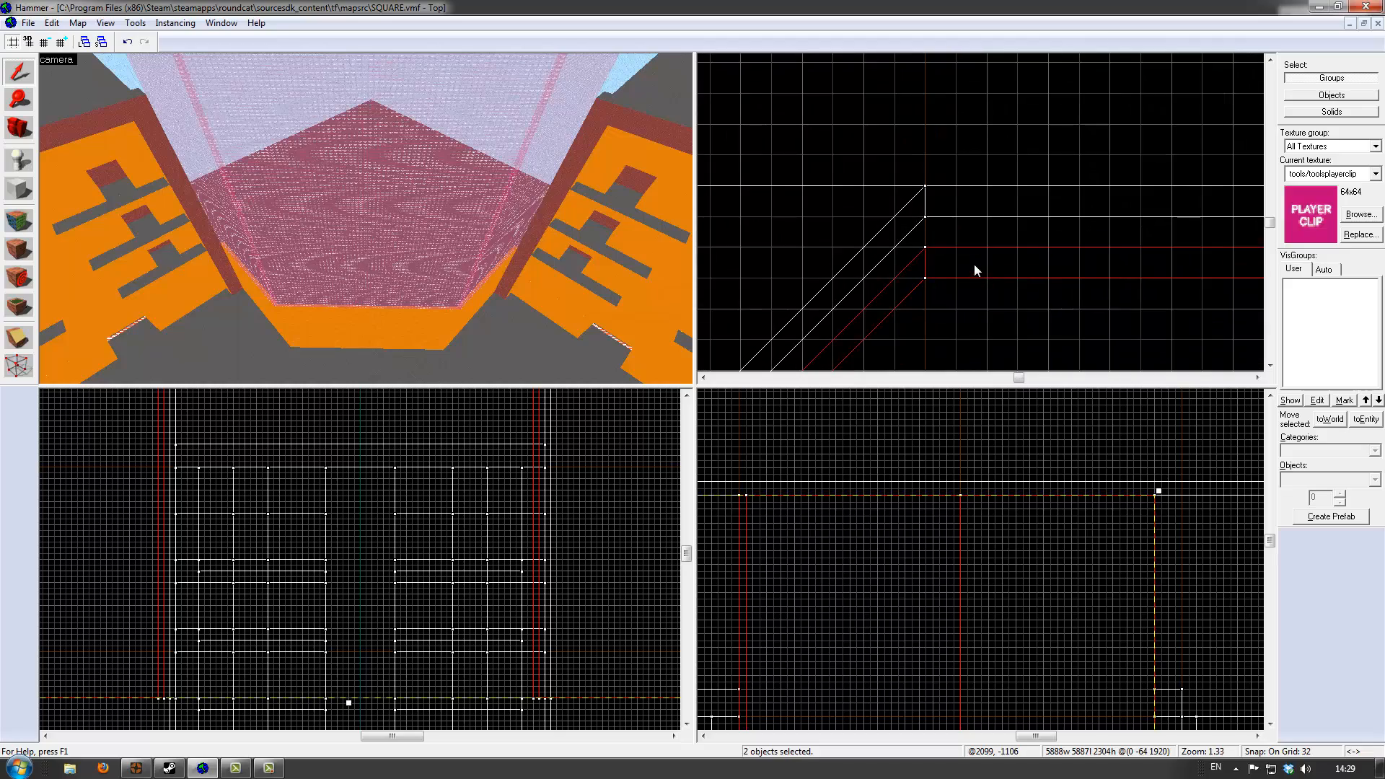
{"action": "left_click_drag", "start_coordinate": [975, 269], "coordinate": [965, 209]}
Clear the selection and examine the player clip walls and the orange corner walls beneath them from inside the arena
{"action": "key", "text": "z"}
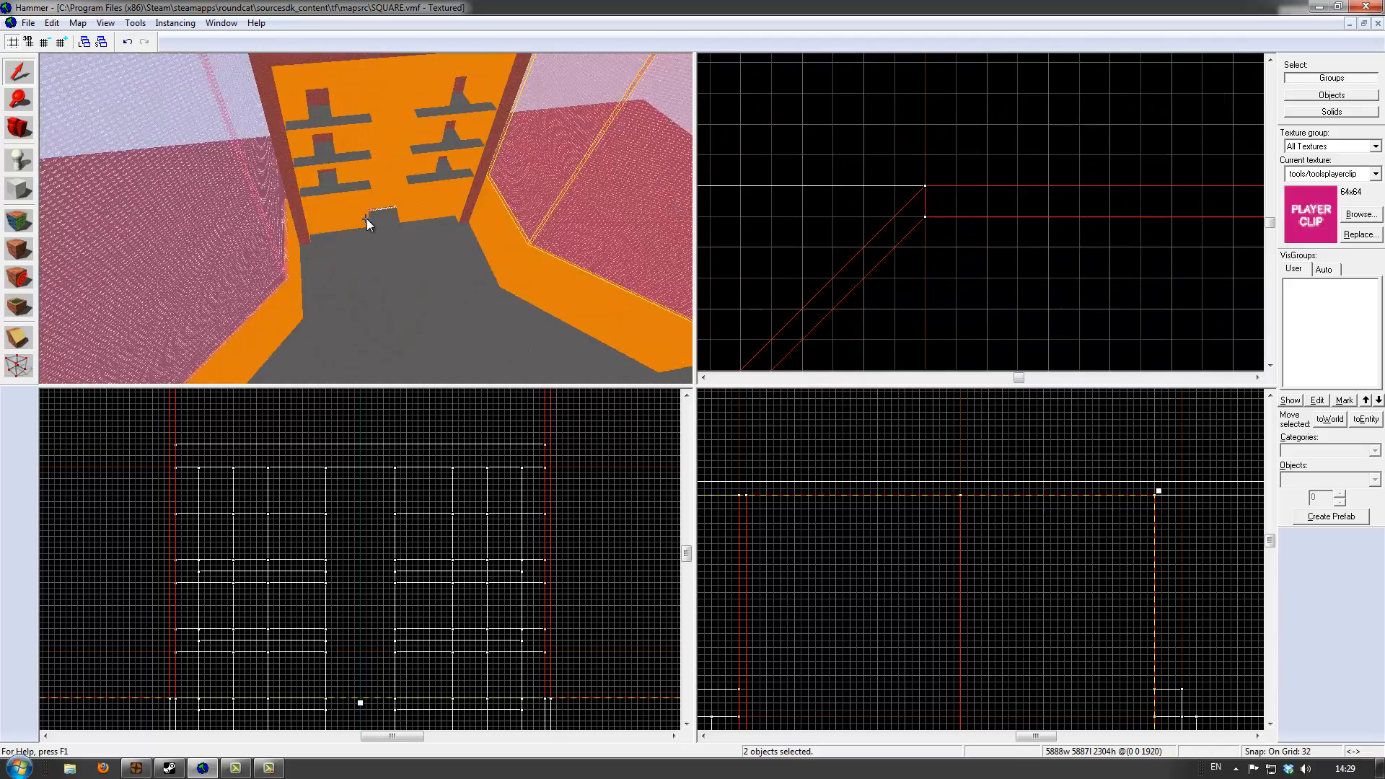
{"action": "key", "text": "Escape"}
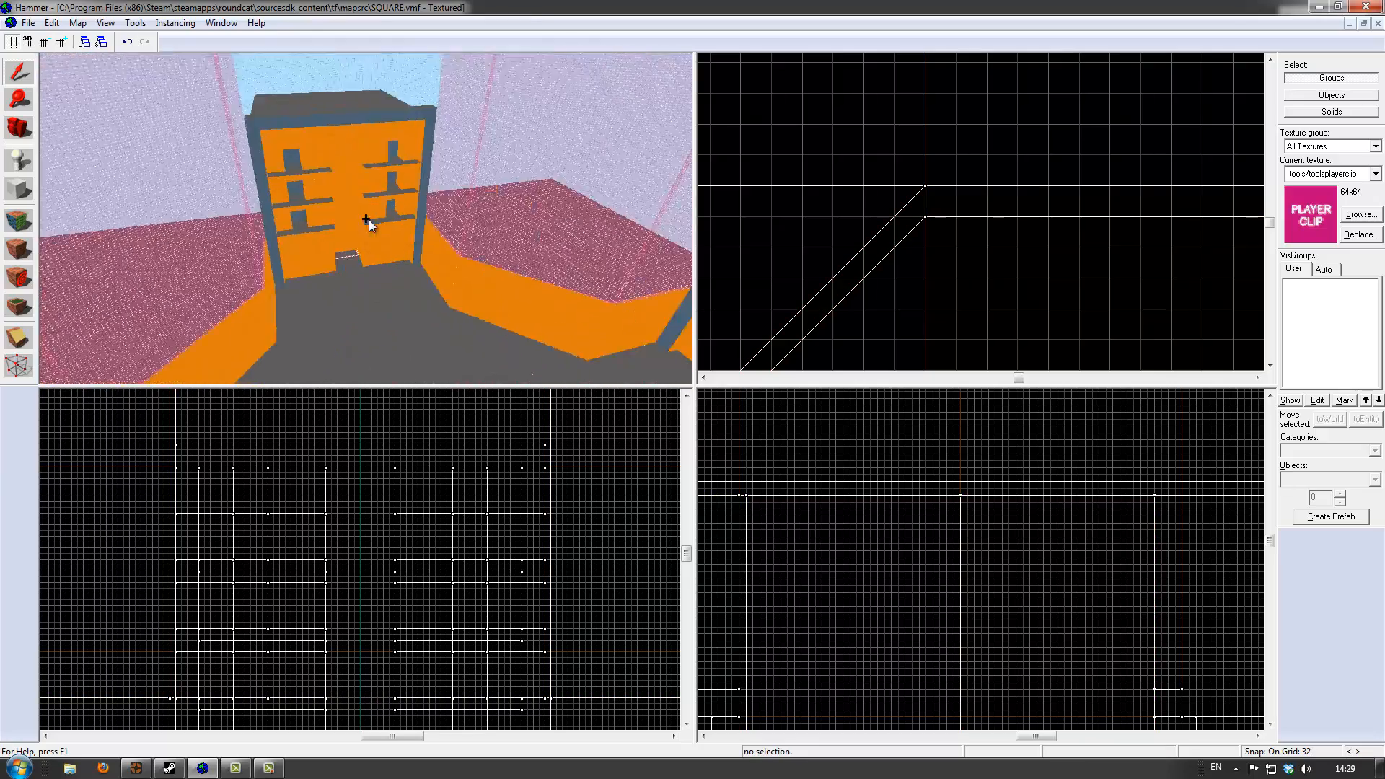
{"action": "key", "text": "w"}
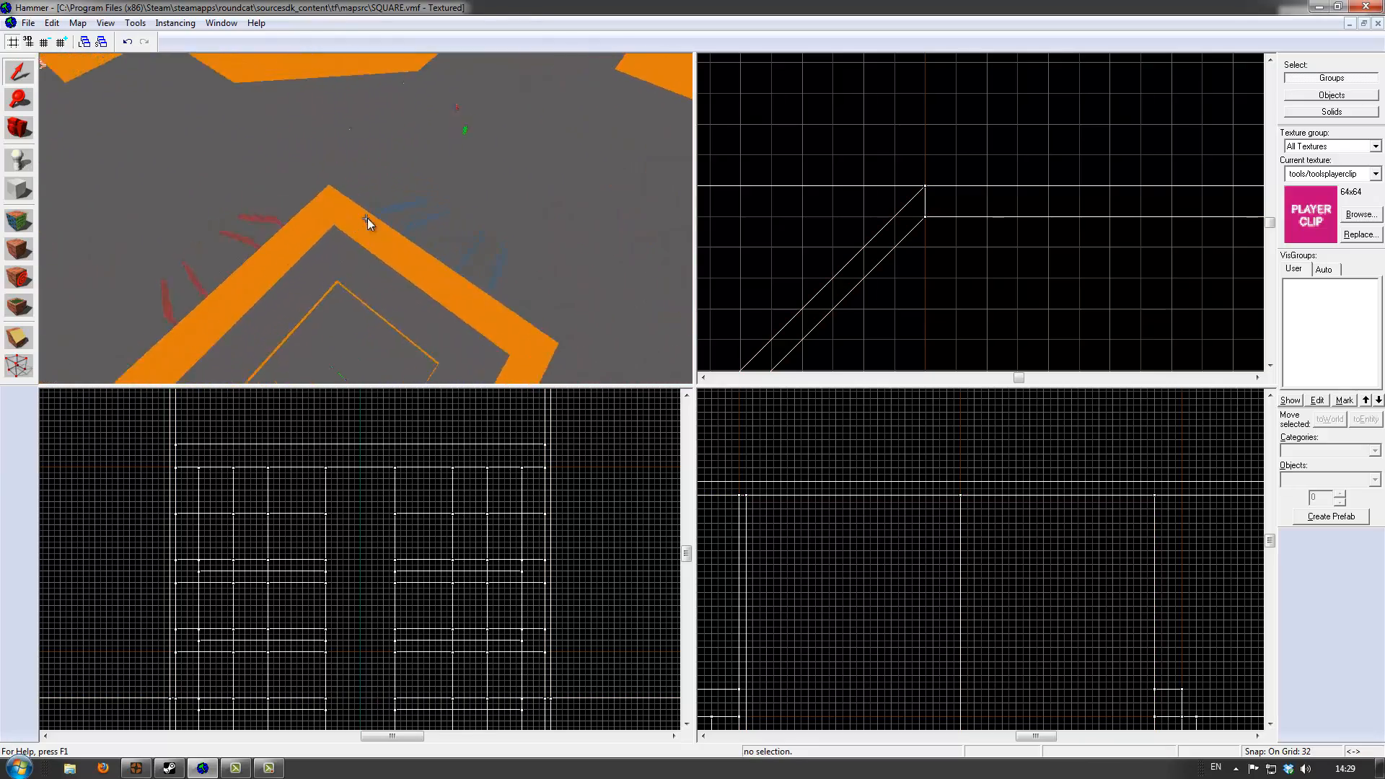
{"action": "key", "text": "w"}
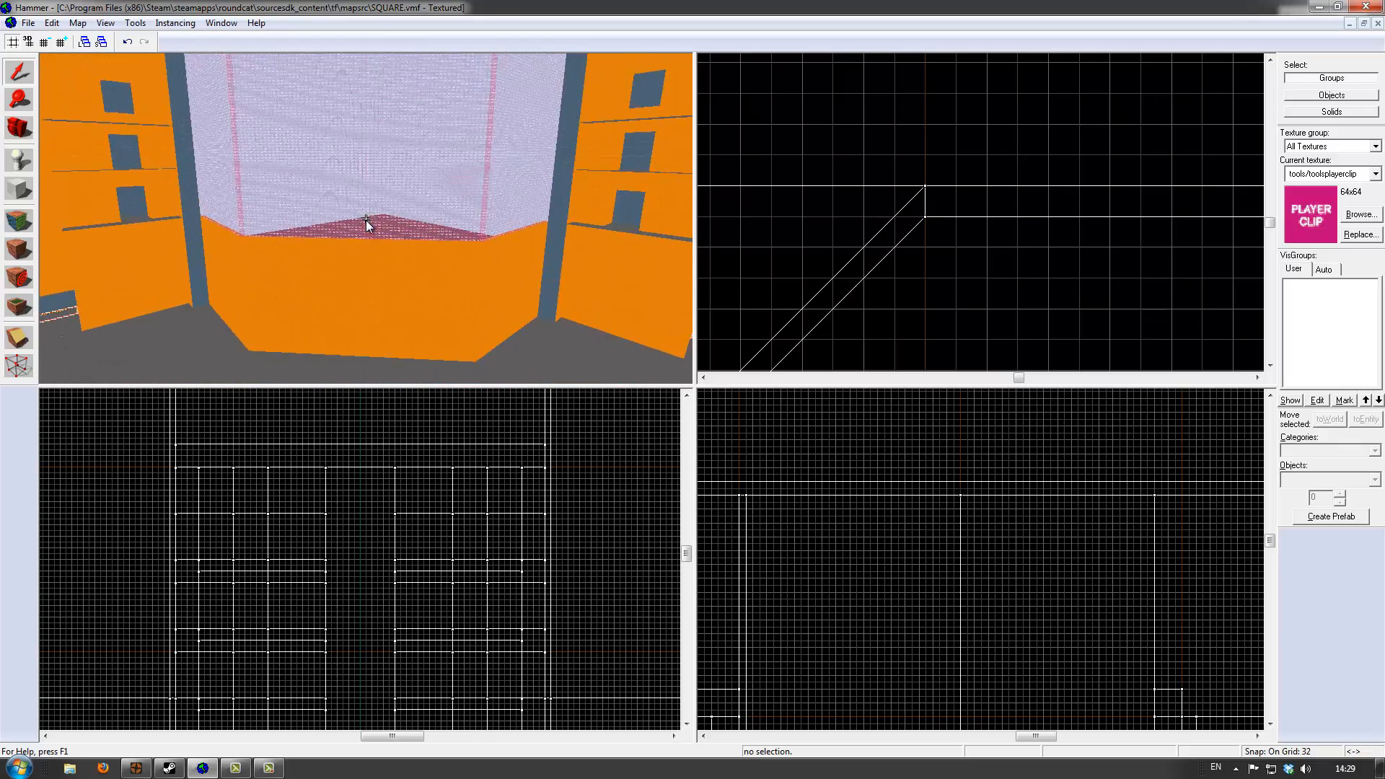
{"action": "key", "text": "w"}
{"action": "left_click", "coordinate": [365, 219]}
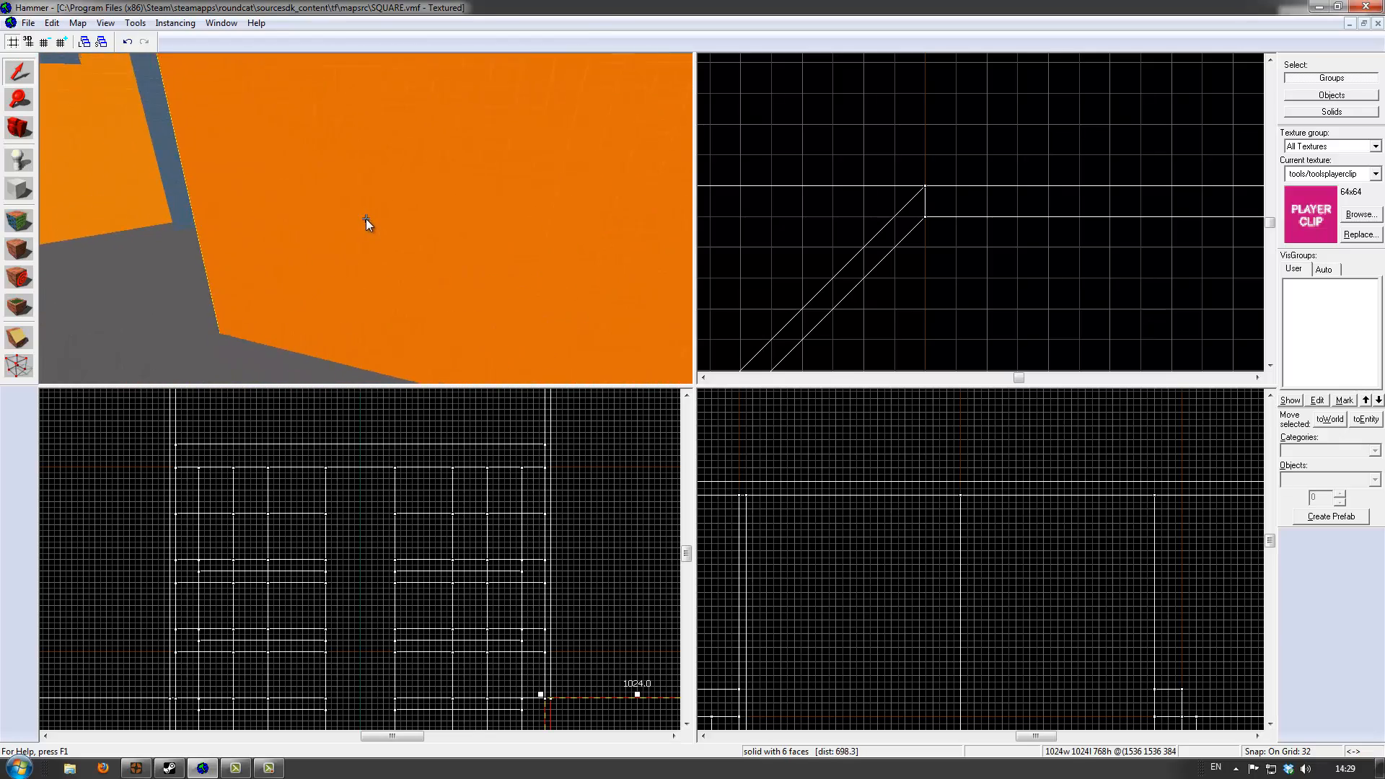
{"action": "key", "text": "a"}
Select the thin straight orange corner wall and choose tools/toolsnodraw as the current texture, filtering the textures by nodraw
{"action": "left_click", "coordinate": [367, 218]}
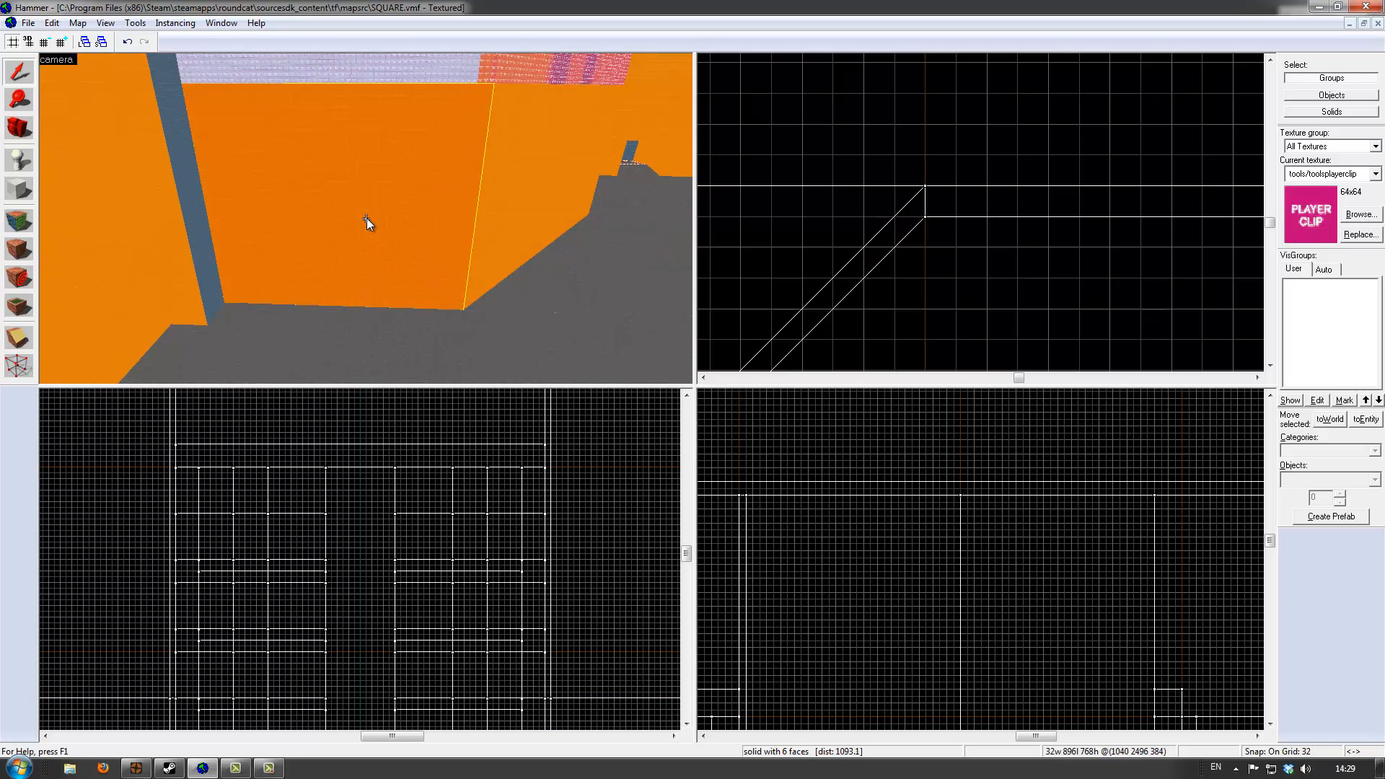
{"action": "key", "text": "w"}
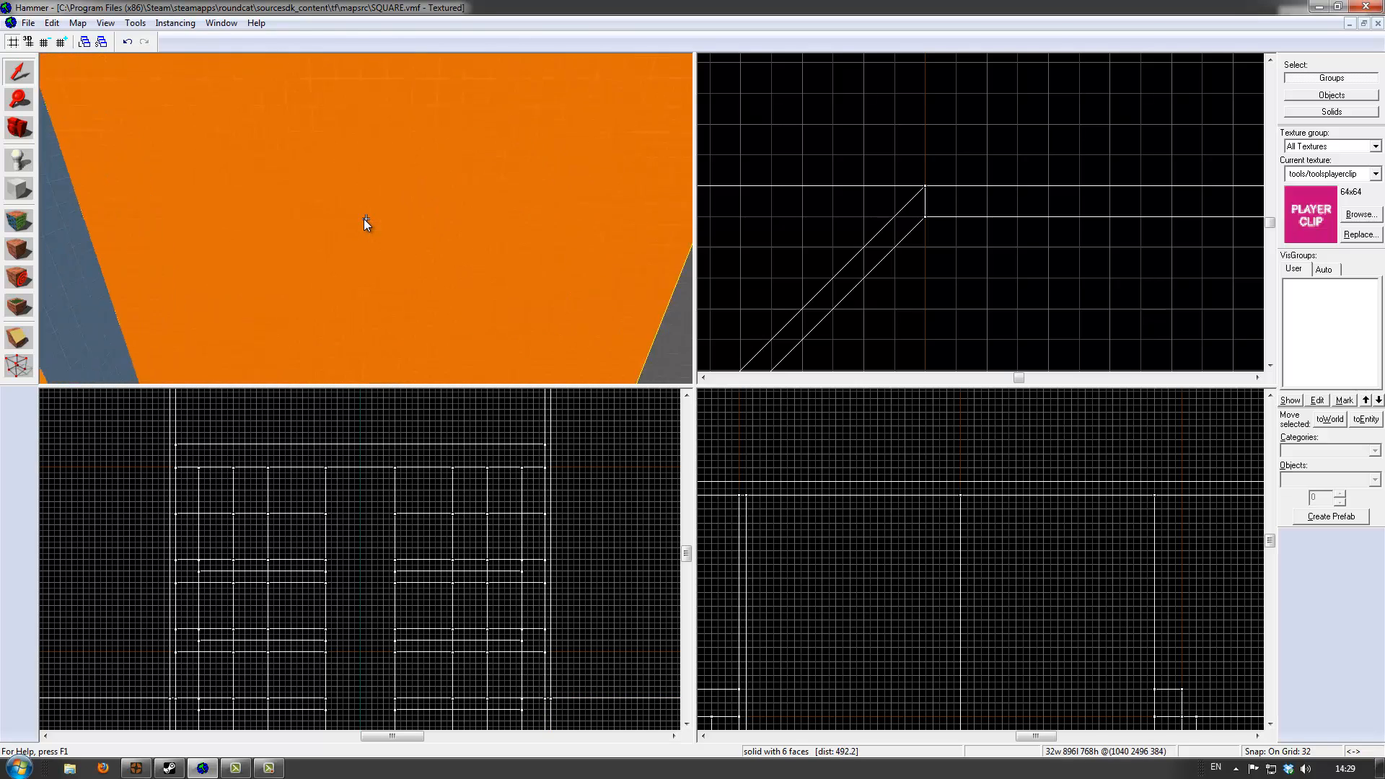
{"action": "key", "text": "s"}
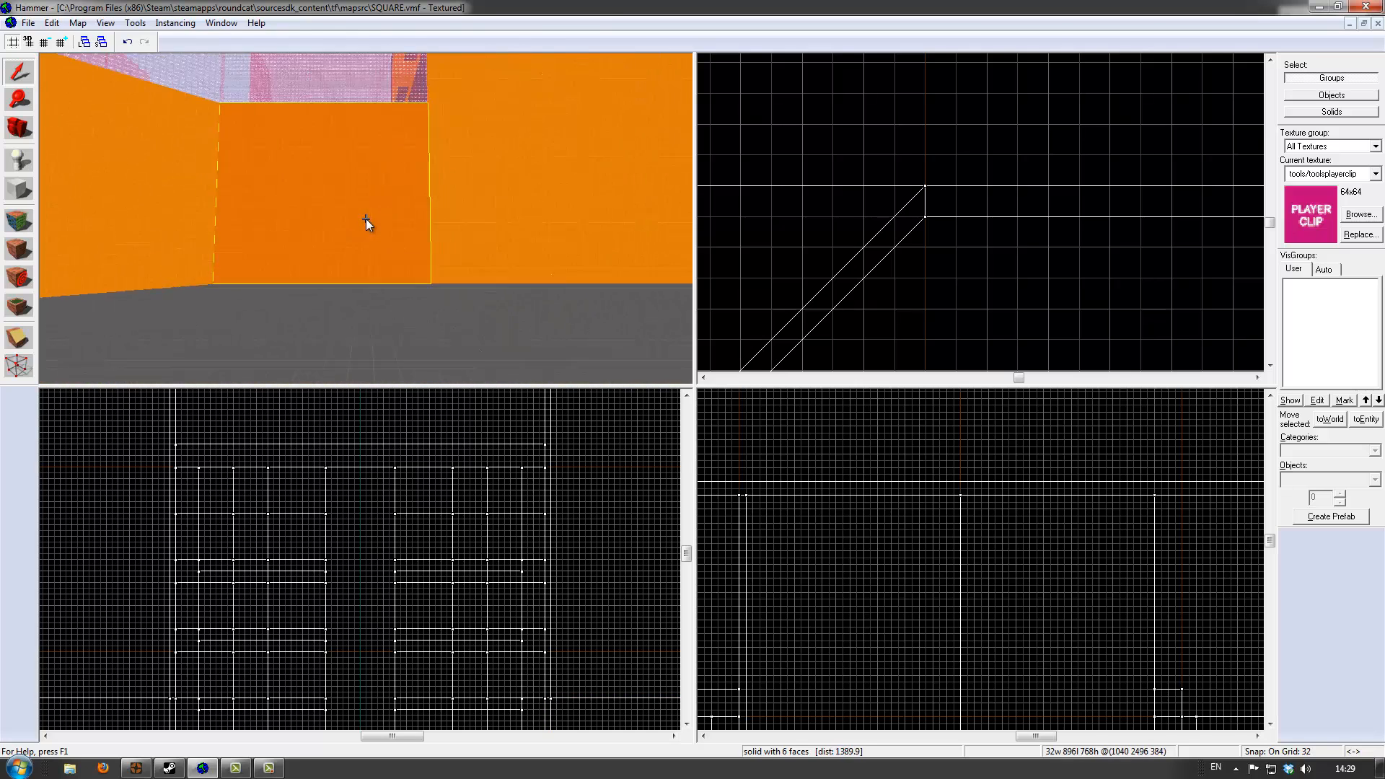
{"action": "key", "text": "w"}
{"action": "key", "text": "z"}
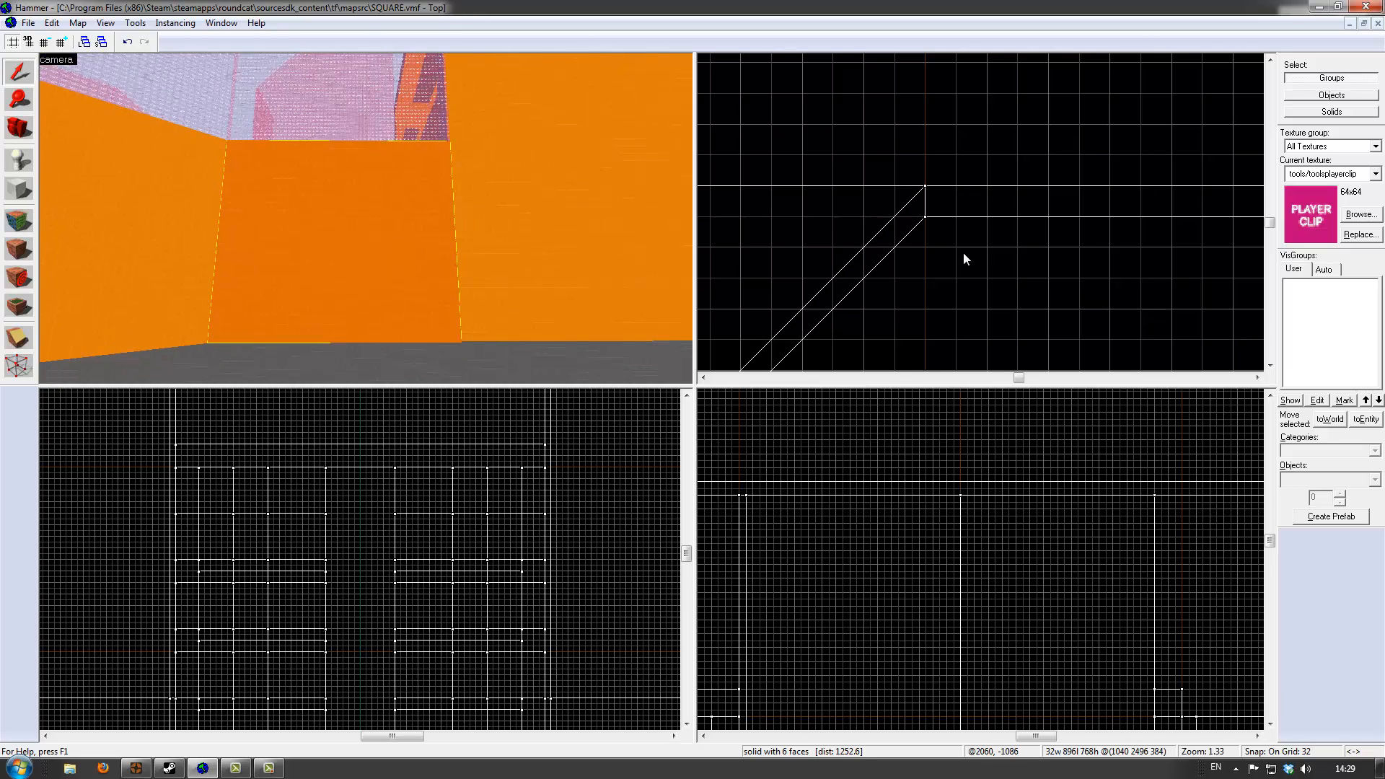
{"action": "left_click", "coordinate": [1359, 214]}
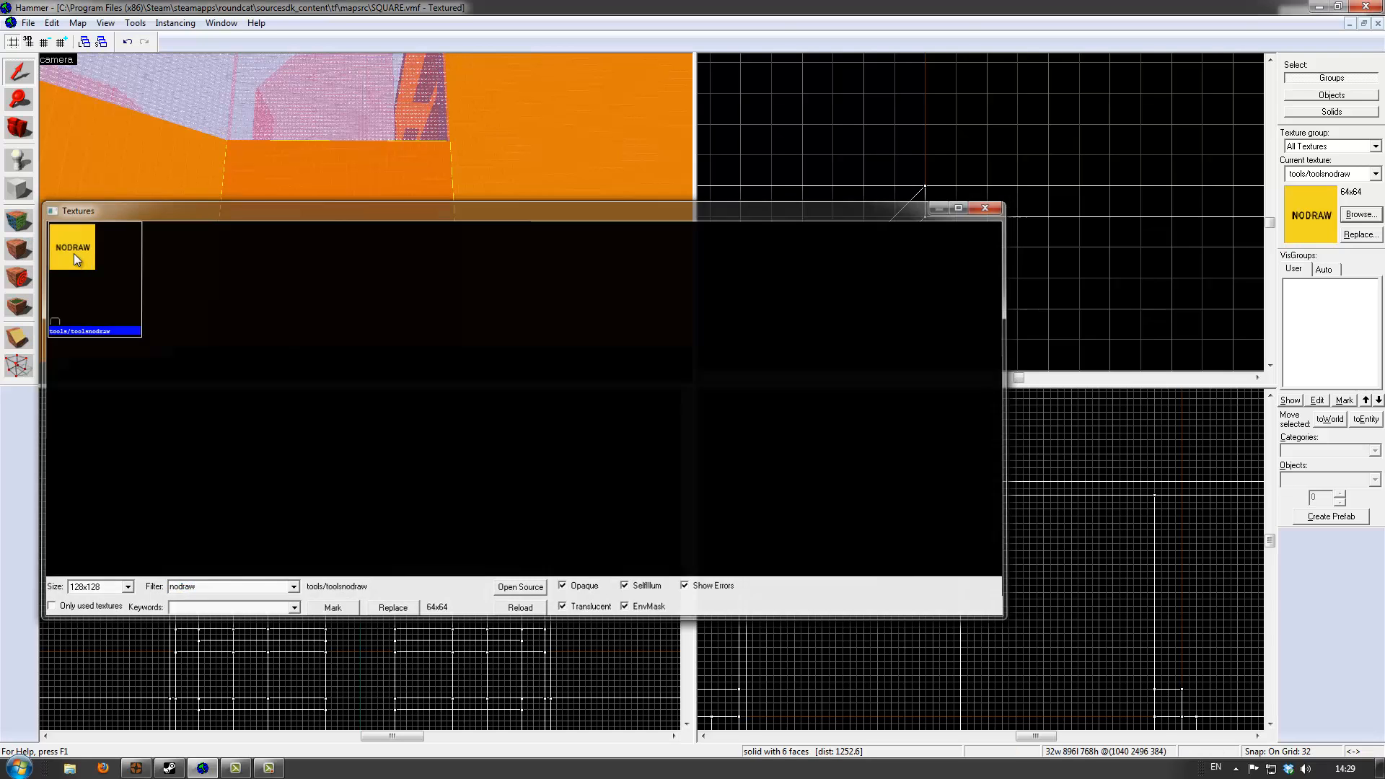
{"action": "double_click", "coordinate": [74, 253]}
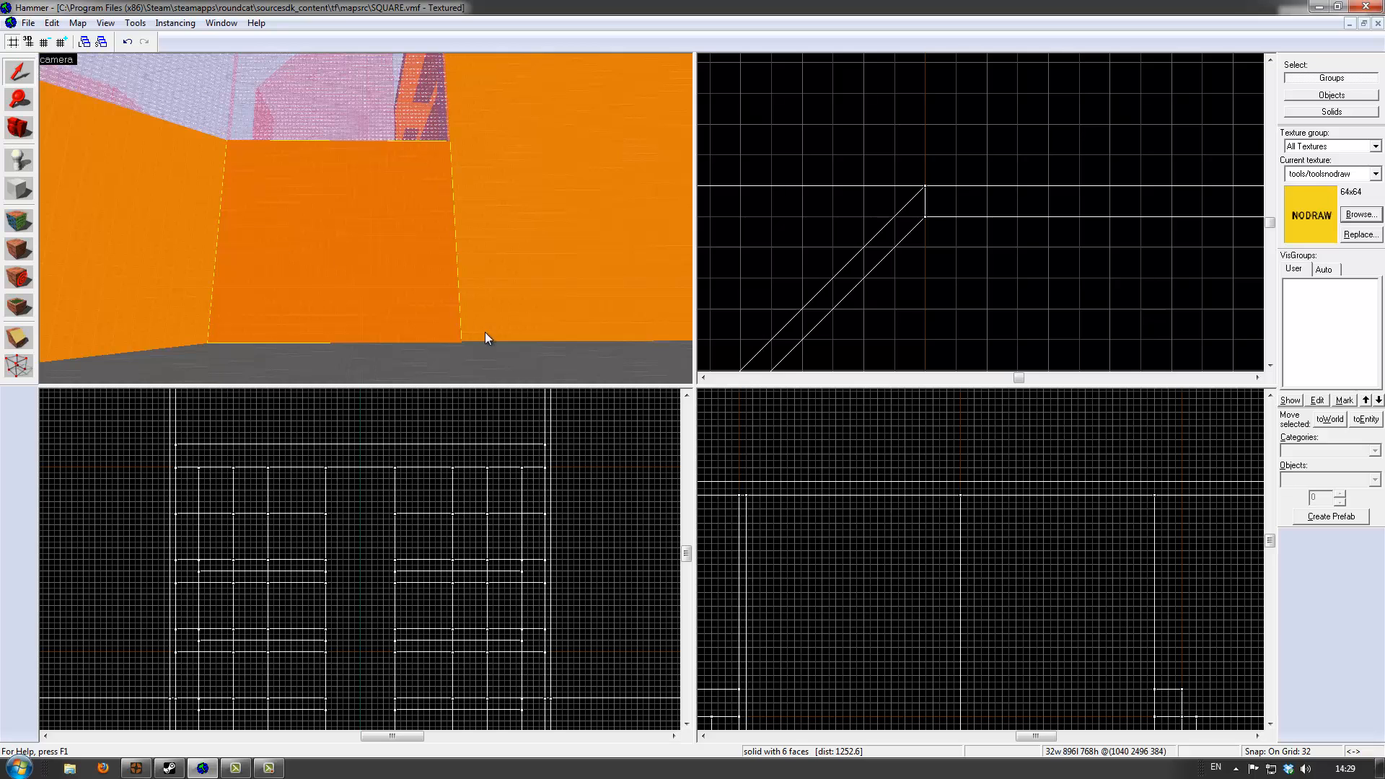
{"action": "key", "text": "z"}
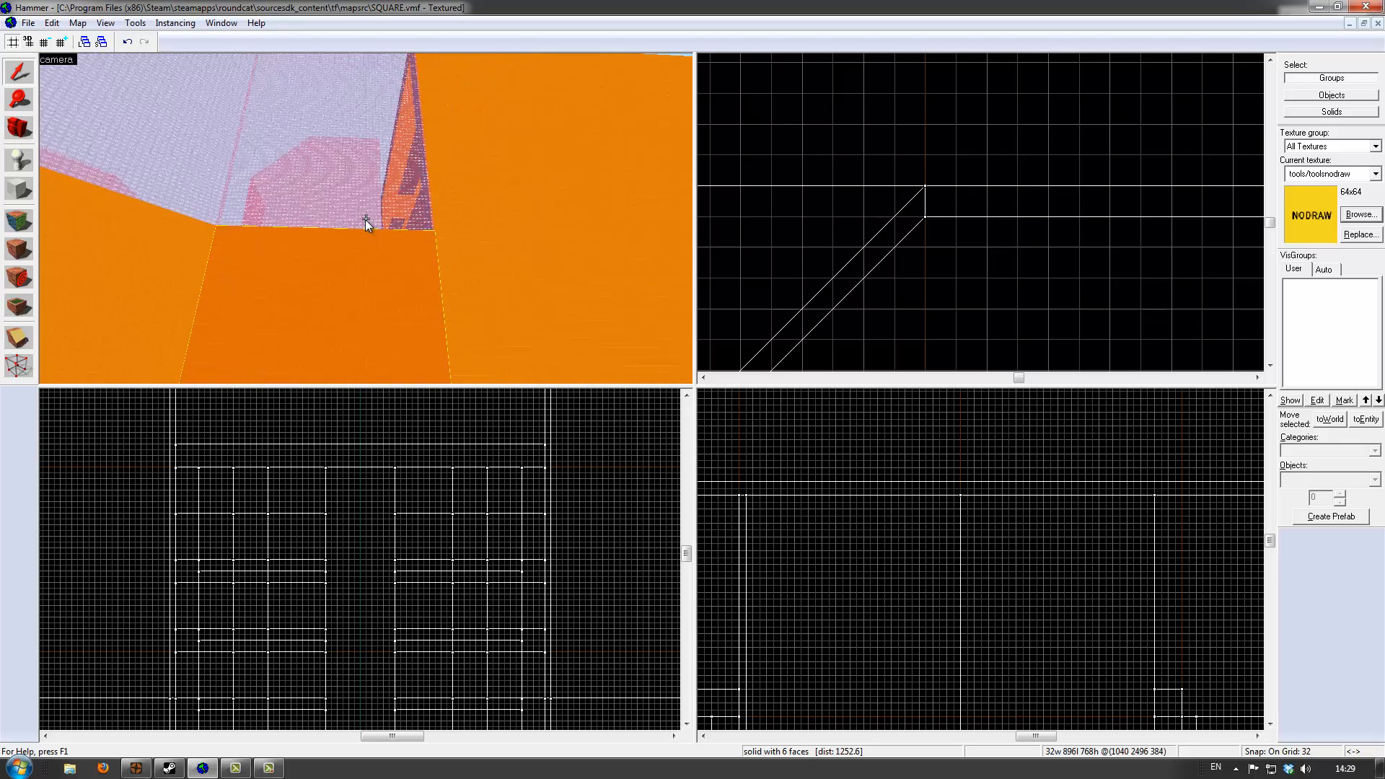
Apply tools/toolsnodraw to the thin straight orange corner wall and close the face editing sheet
{"action": "key", "text": "s"}
{"action": "key", "text": "z"}
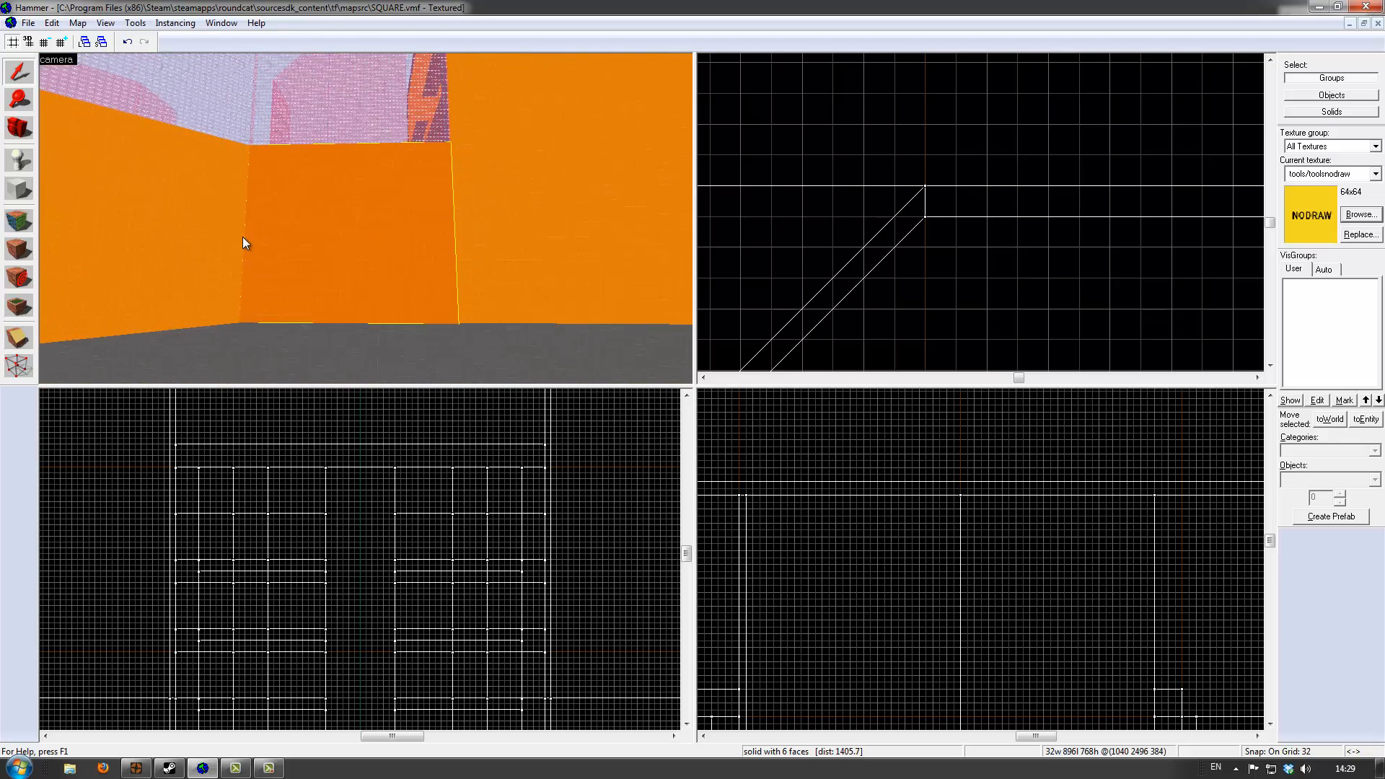
{"action": "left_click", "coordinate": [32, 226]}
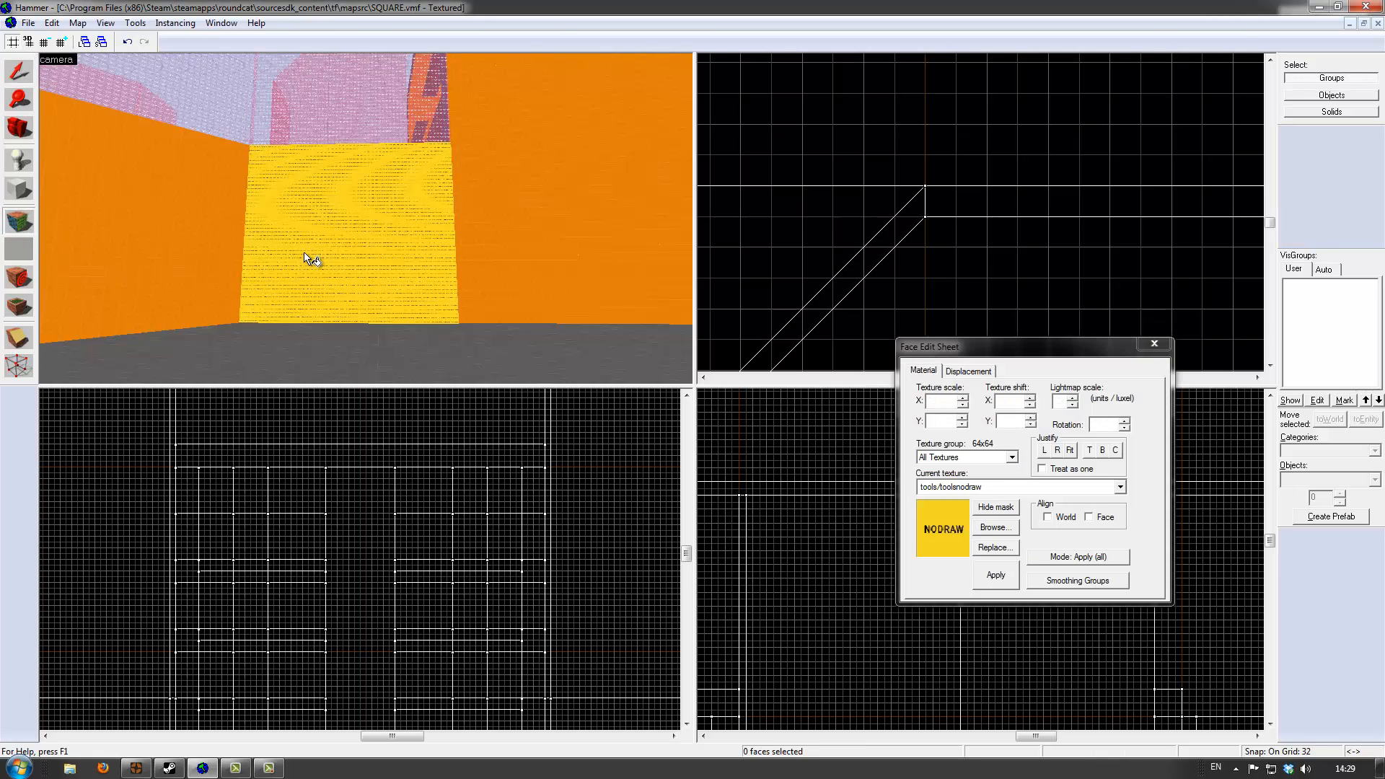
{"action": "left_click", "coordinate": [1154, 343]}
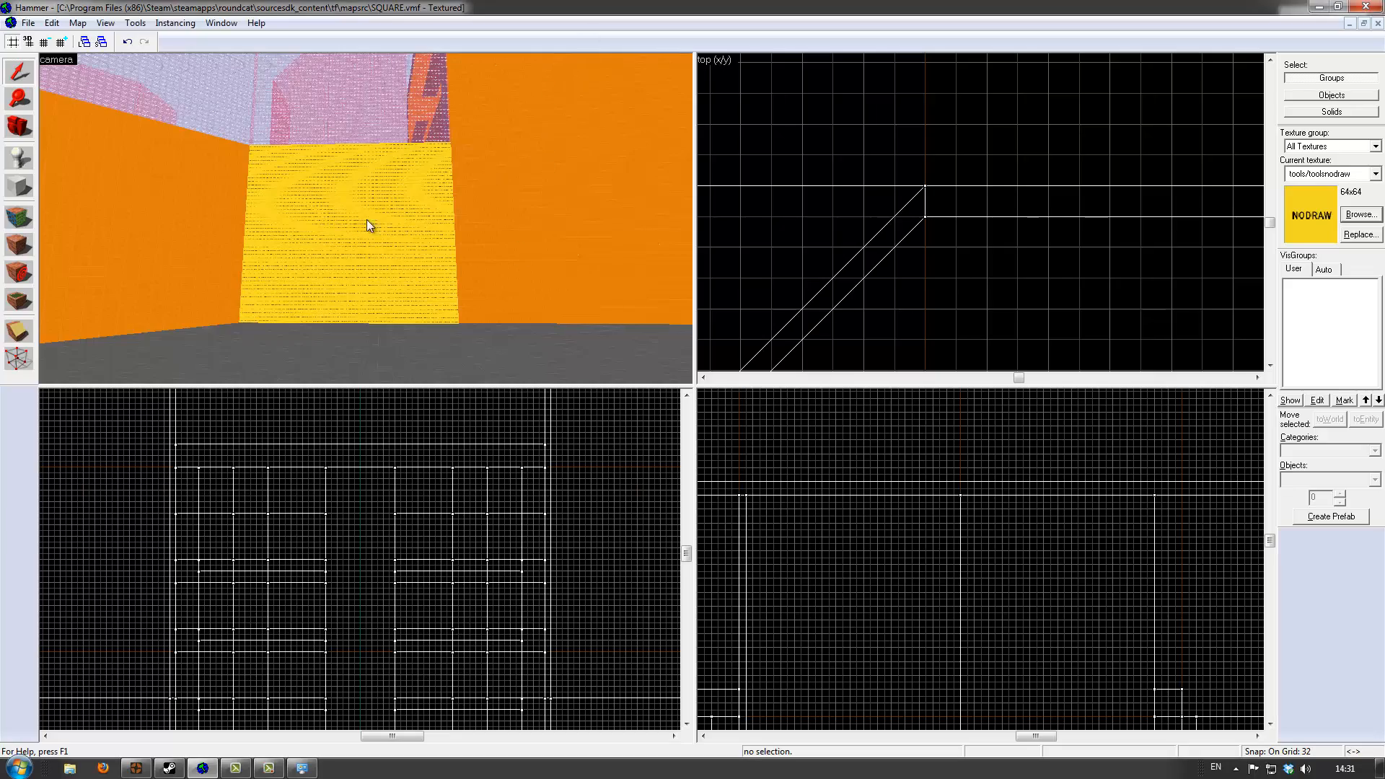
Select the nodraw corner wall and locate its base in the side view
{"action": "key", "text": "z"}
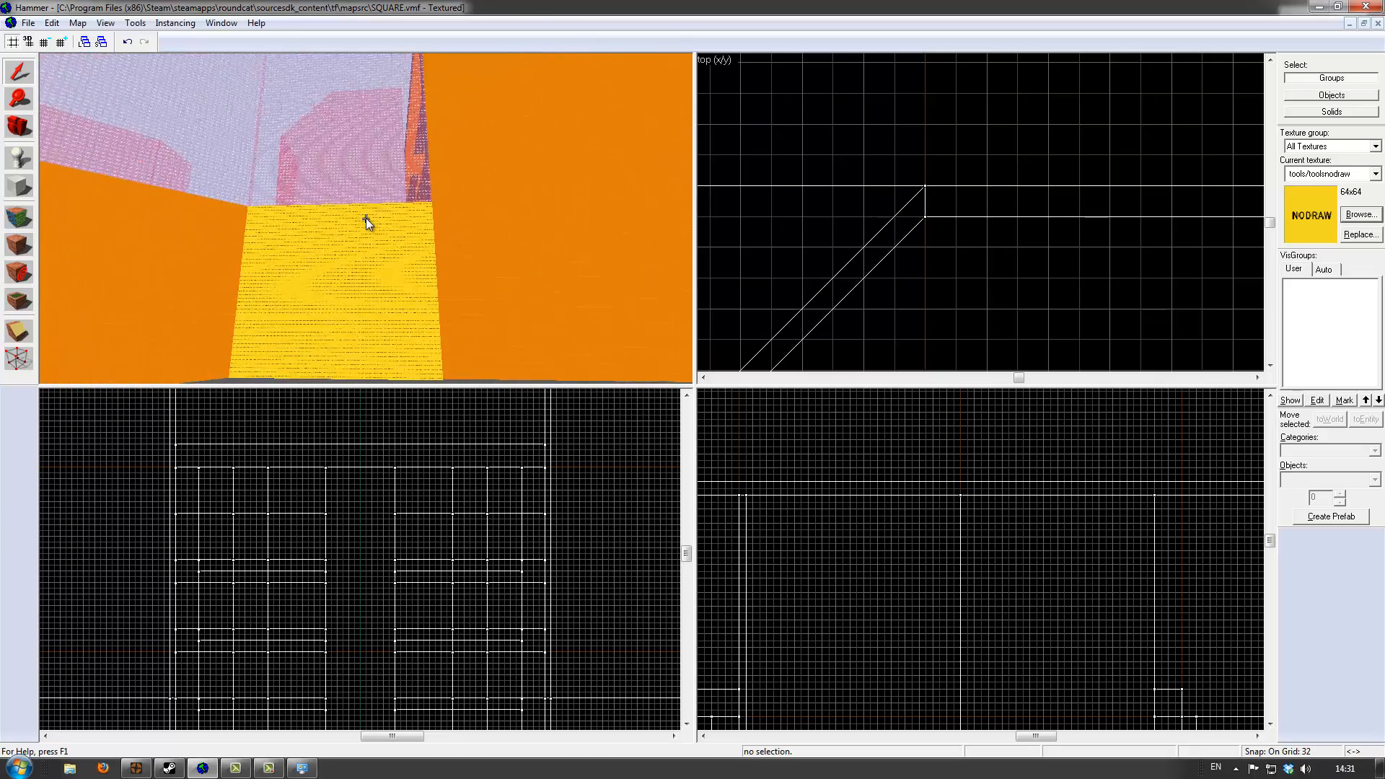
{"action": "key", "text": "z"}
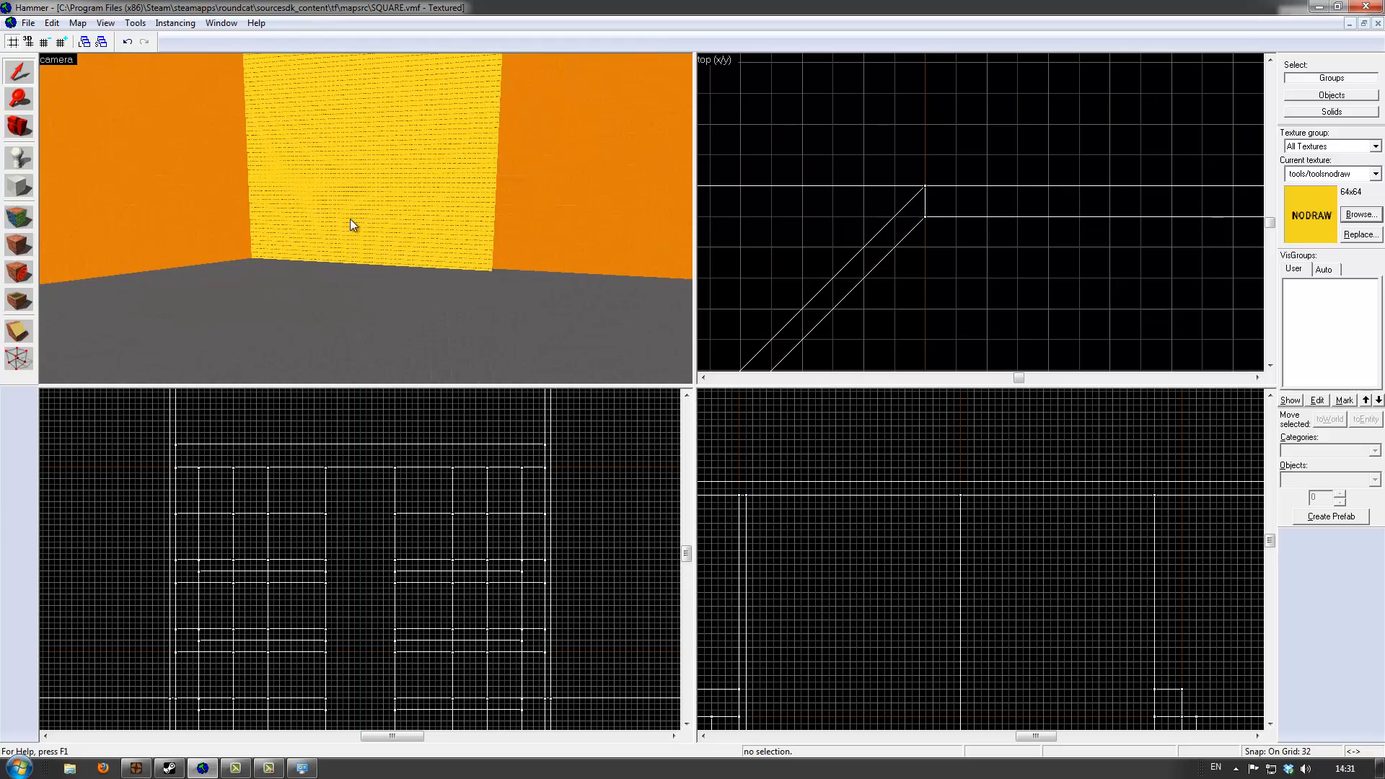
{"action": "left_click", "coordinate": [364, 194]}
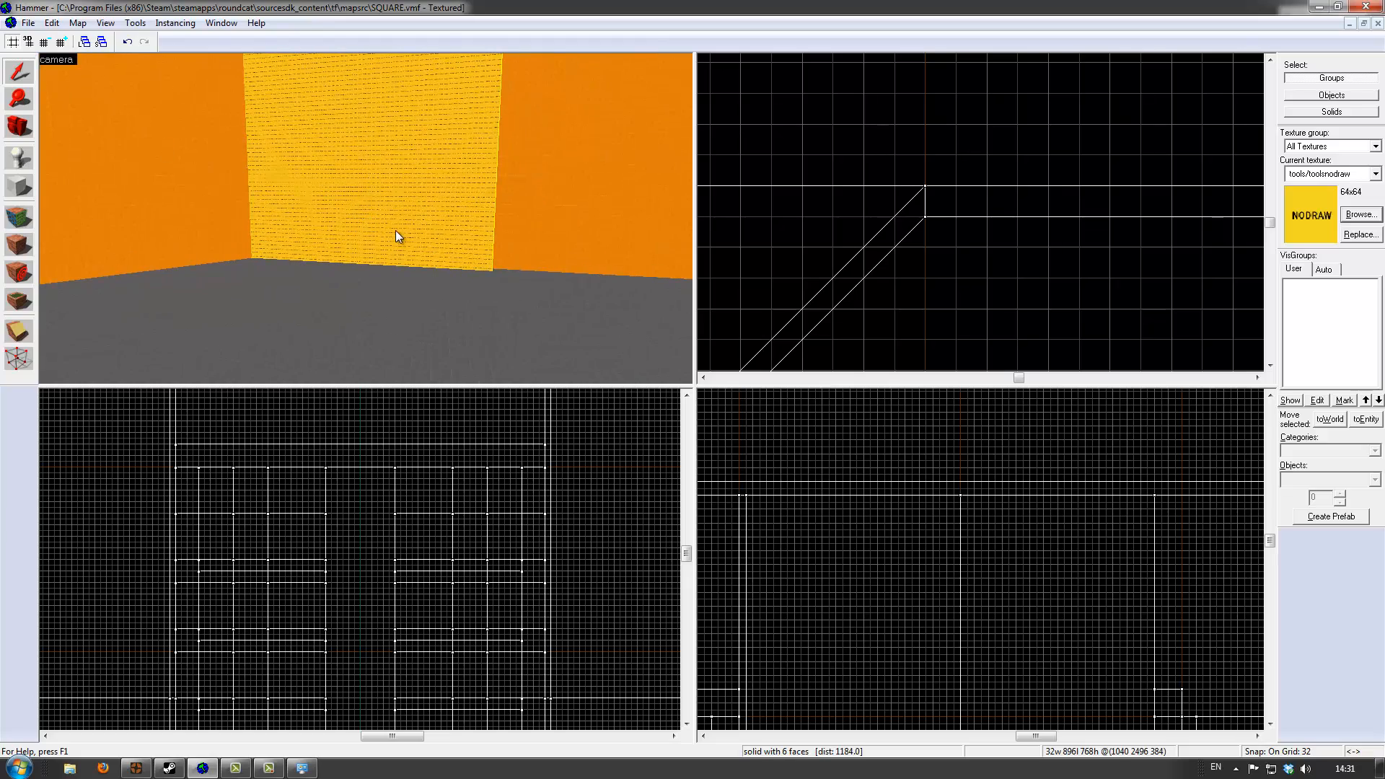
{"action": "scroll", "coordinate": [894, 544], "scroll_direction": "down", "scroll_amount": 5}
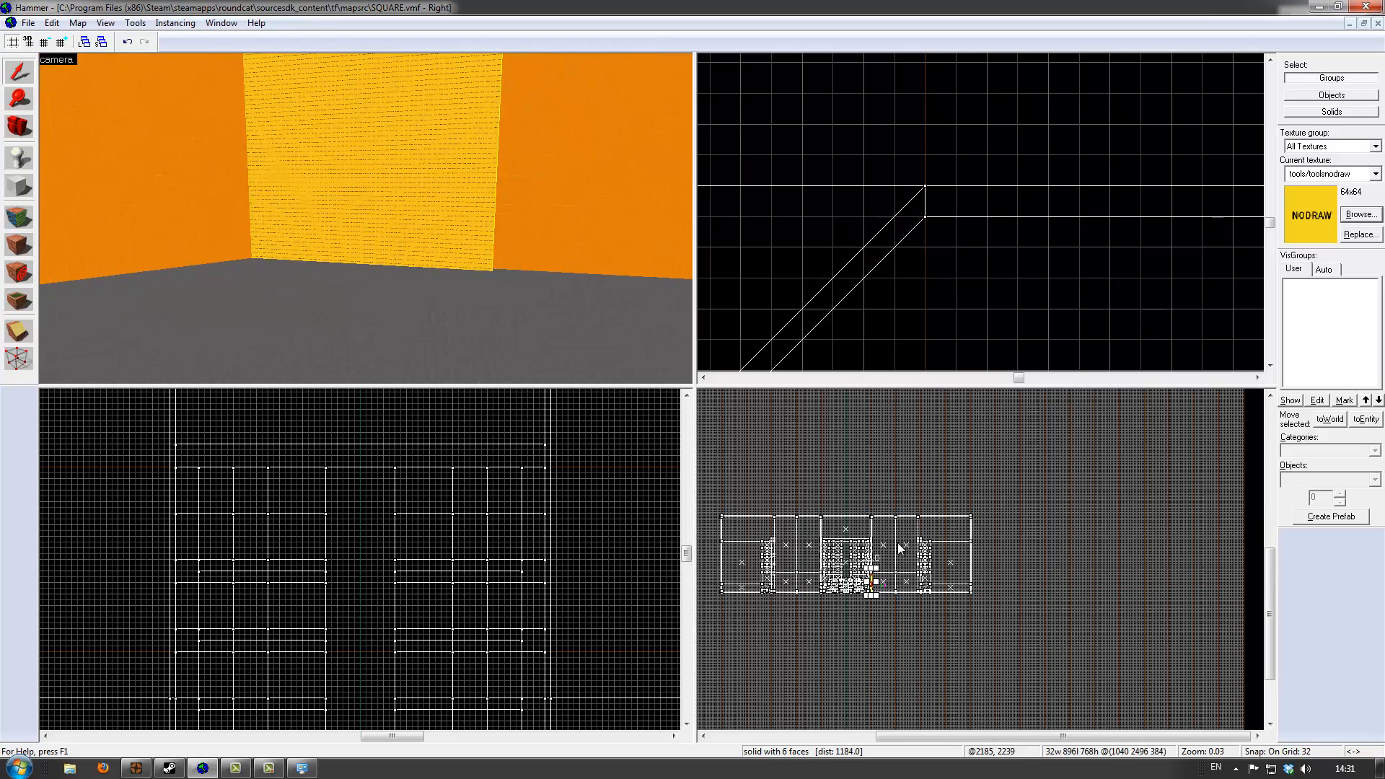
{"action": "scroll", "coordinate": [869, 588], "scroll_direction": "up", "scroll_amount": 2}
{"action": "scroll", "coordinate": [869, 587], "scroll_direction": "up", "scroll_amount": 8}
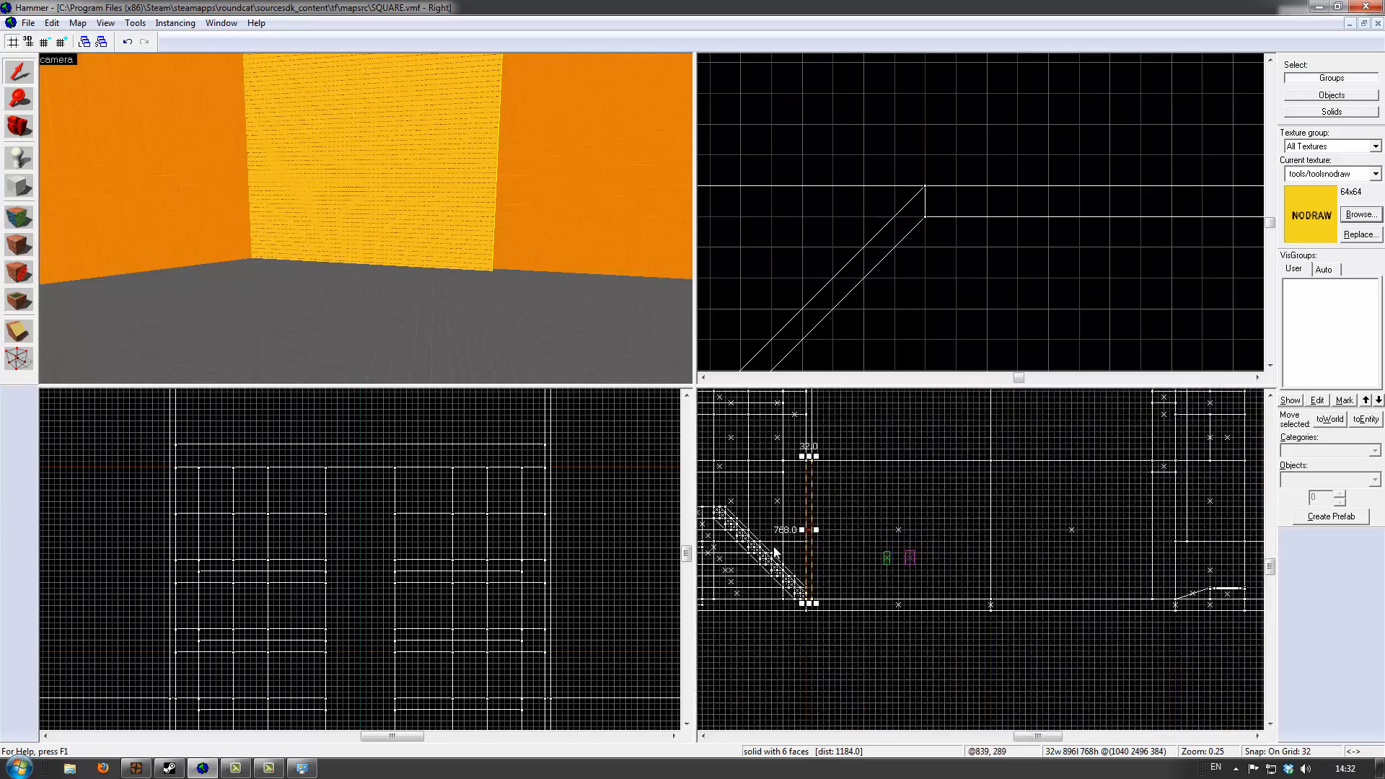
Place an info_player_teamspawn on the floor directly in front of the nodraw wall as a size reference
{"action": "key", "text": "z"}
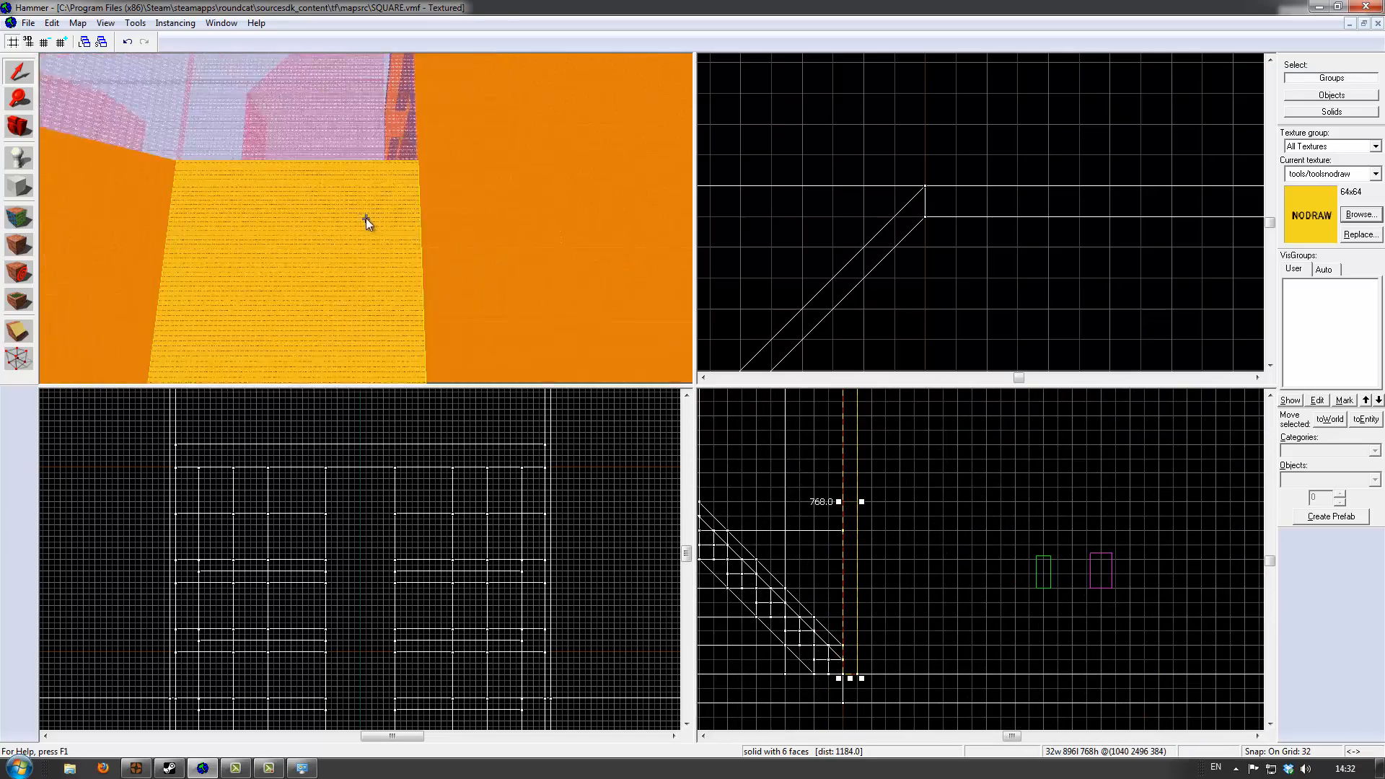
{"action": "key", "text": "w"}
{"action": "key", "text": "z"}
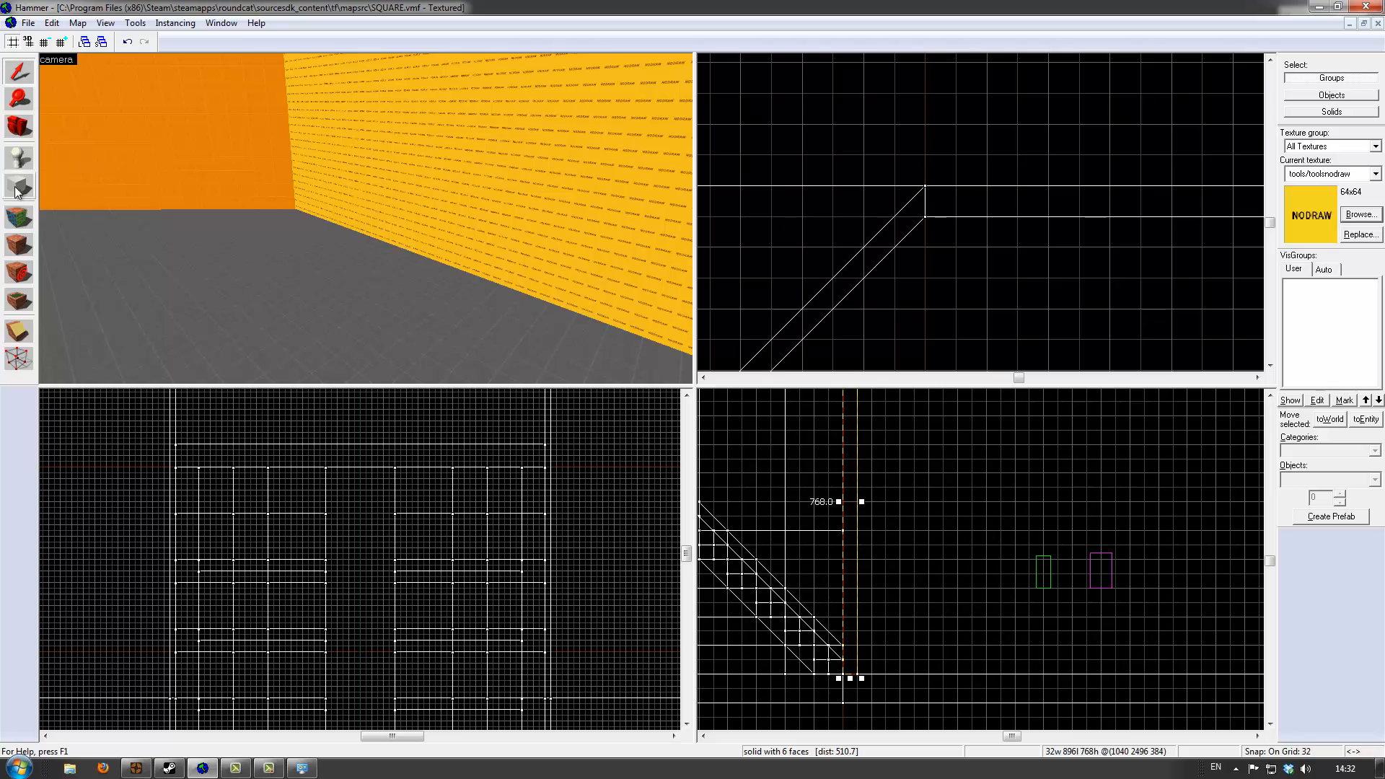
{"action": "left_click", "coordinate": [21, 158]}
{"action": "left_click", "coordinate": [412, 270]}
{"action": "key", "text": "z"}
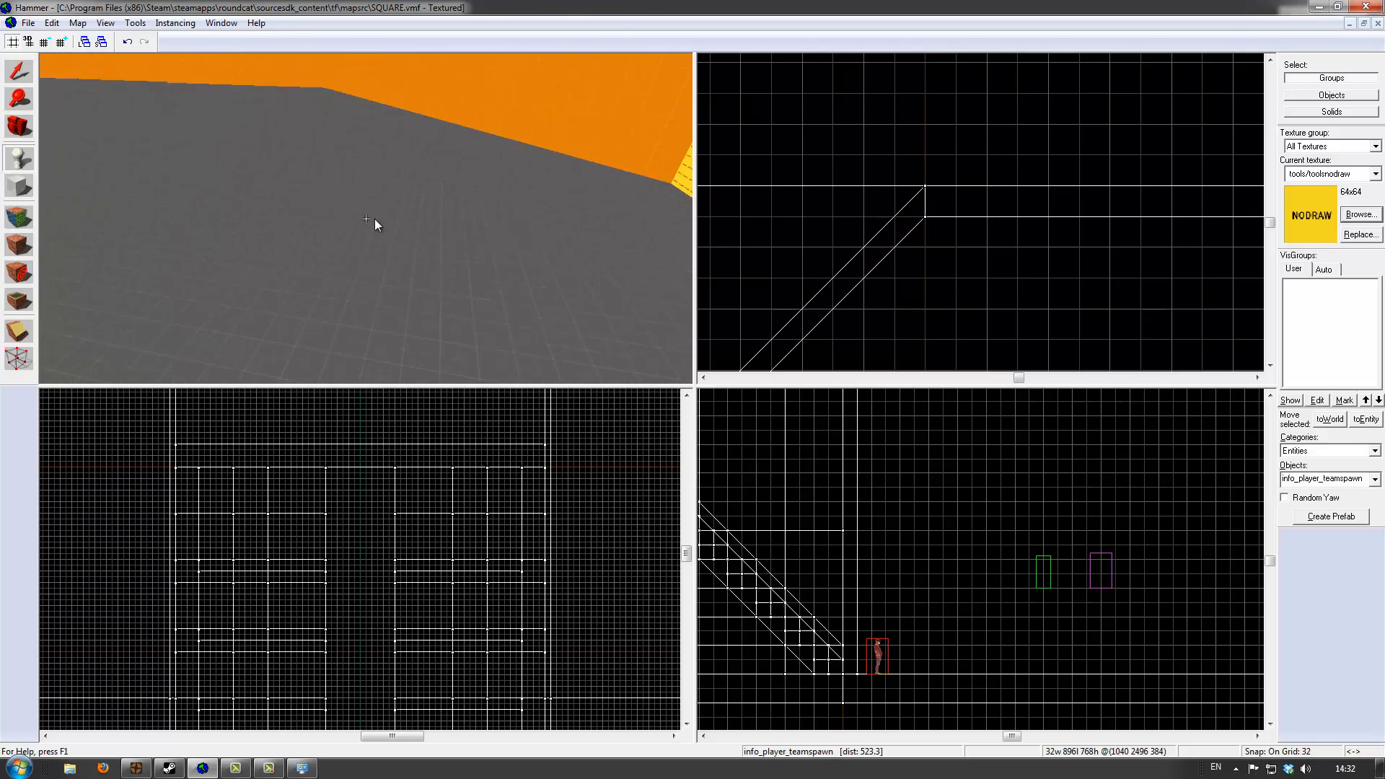
{"action": "key", "text": "w"}
{"action": "key", "text": "s"}
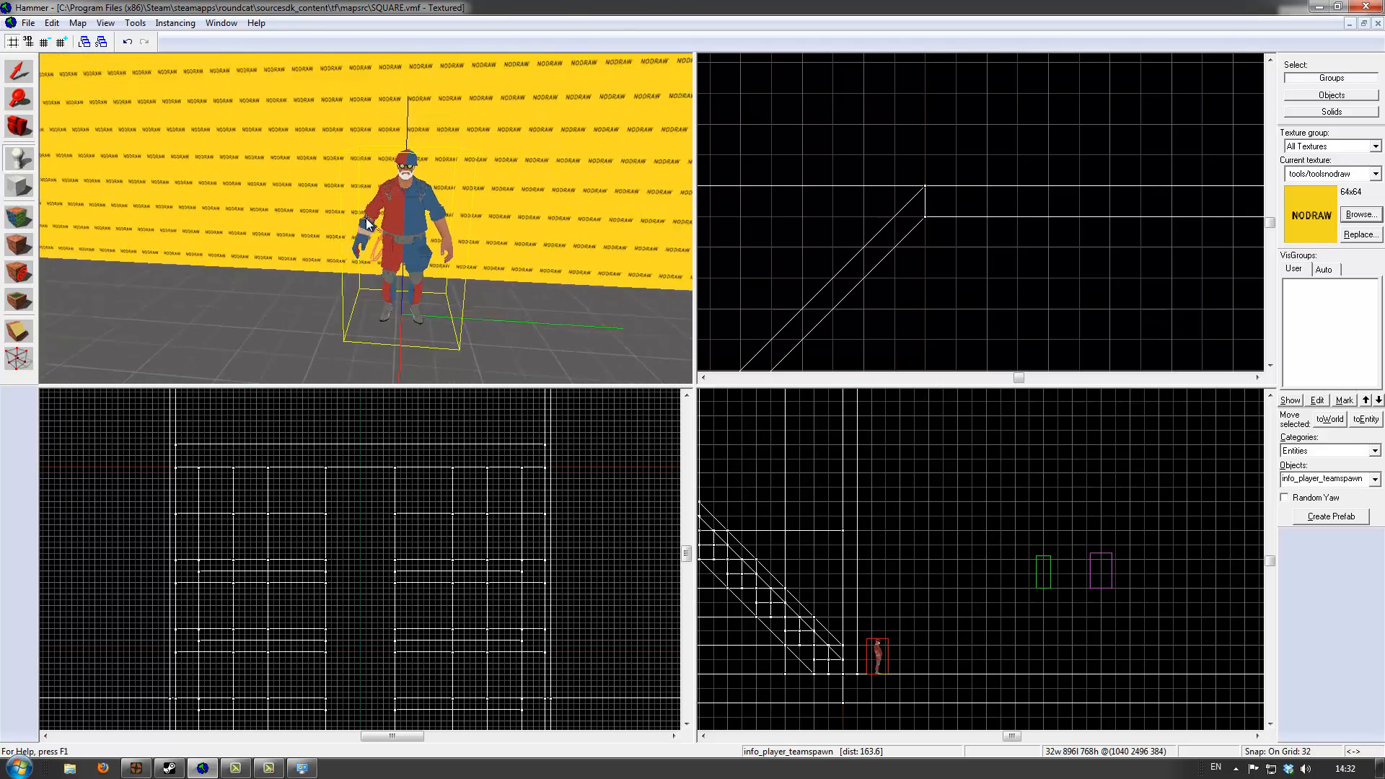
{"action": "key", "text": "s"}
{"action": "key", "text": "z"}
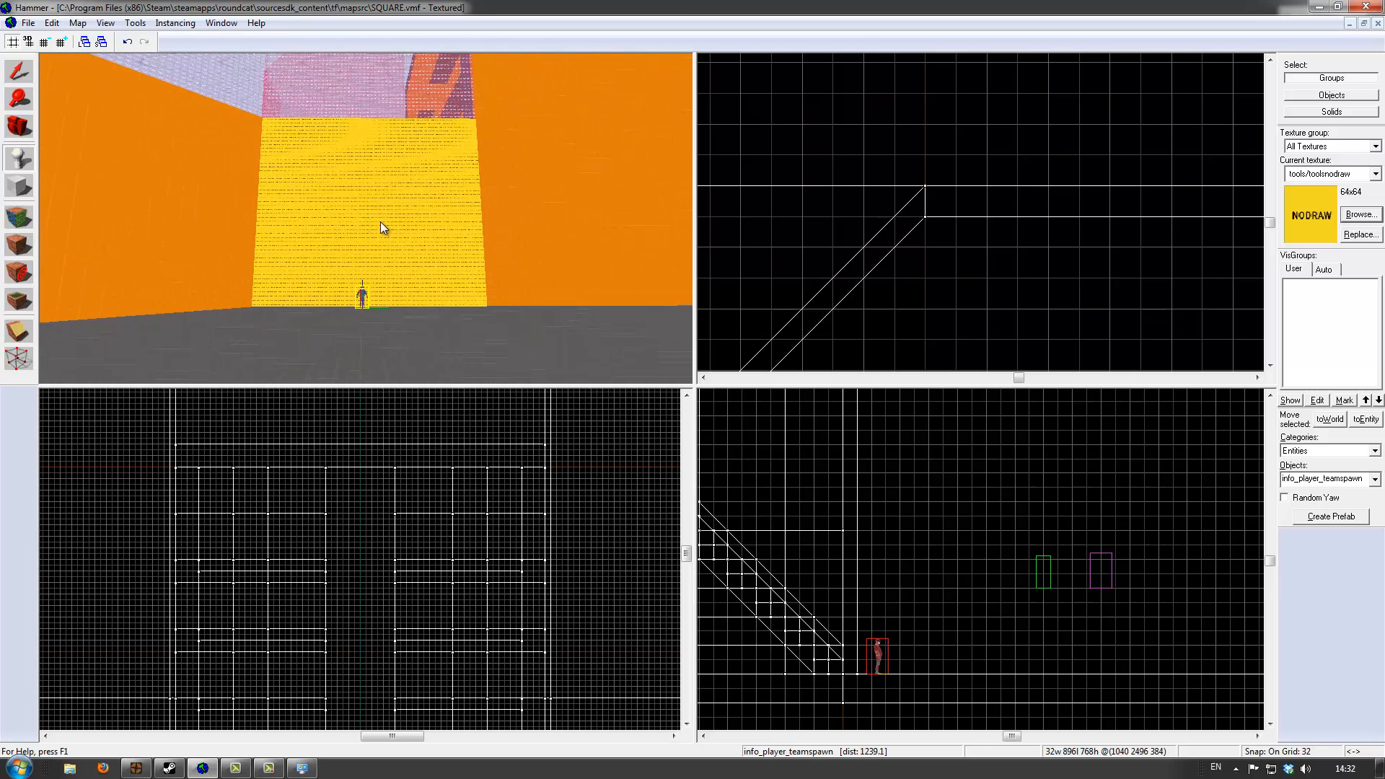
Select the nodraw wall and the info_player_teamspawn in turn to compare their heights in the side view
{"action": "left_click", "coordinate": [19, 70]}
{"action": "left_click", "coordinate": [402, 212]}
{"action": "scroll", "coordinate": [877, 656], "scroll_direction": "up", "scroll_amount": 3}
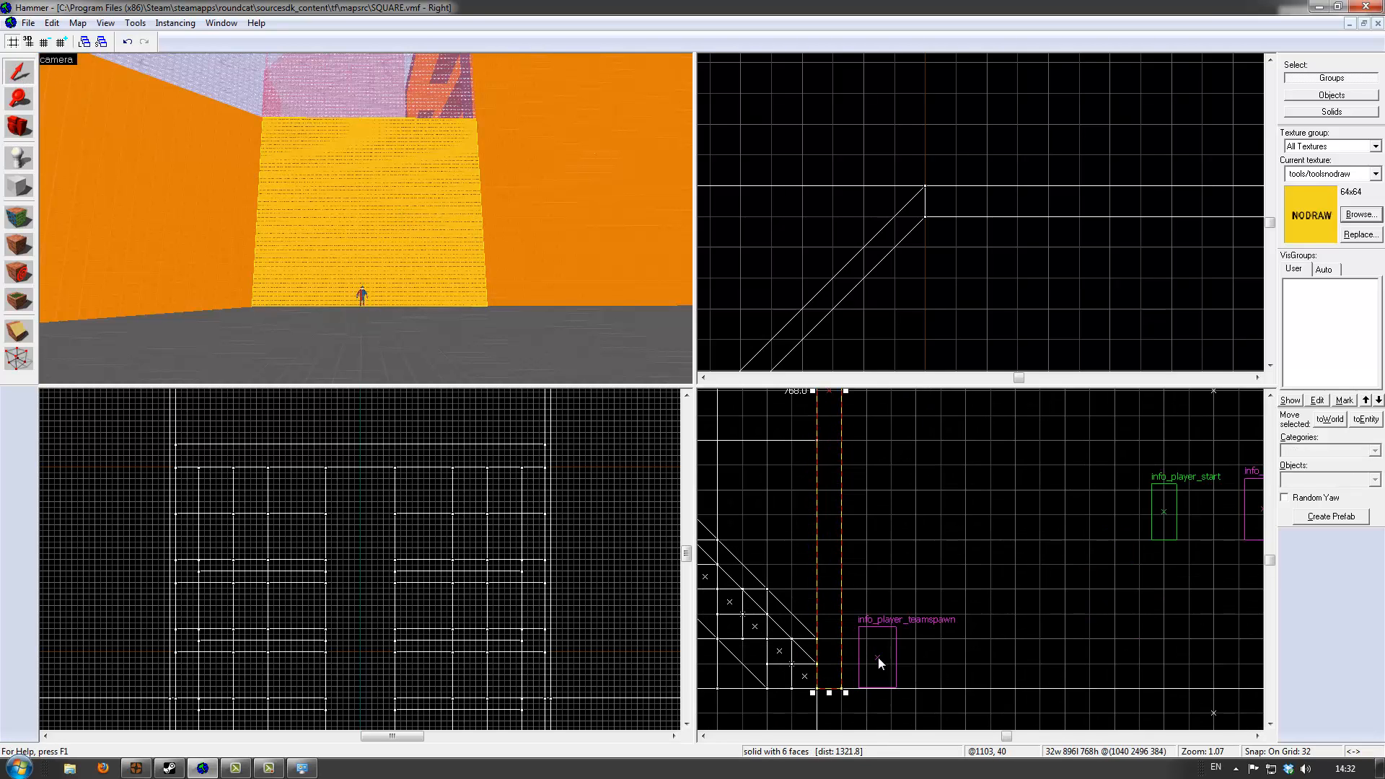
{"action": "left_click", "coordinate": [877, 656]}
{"action": "scroll", "coordinate": [877, 656], "scroll_direction": "up", "scroll_amount": 2}
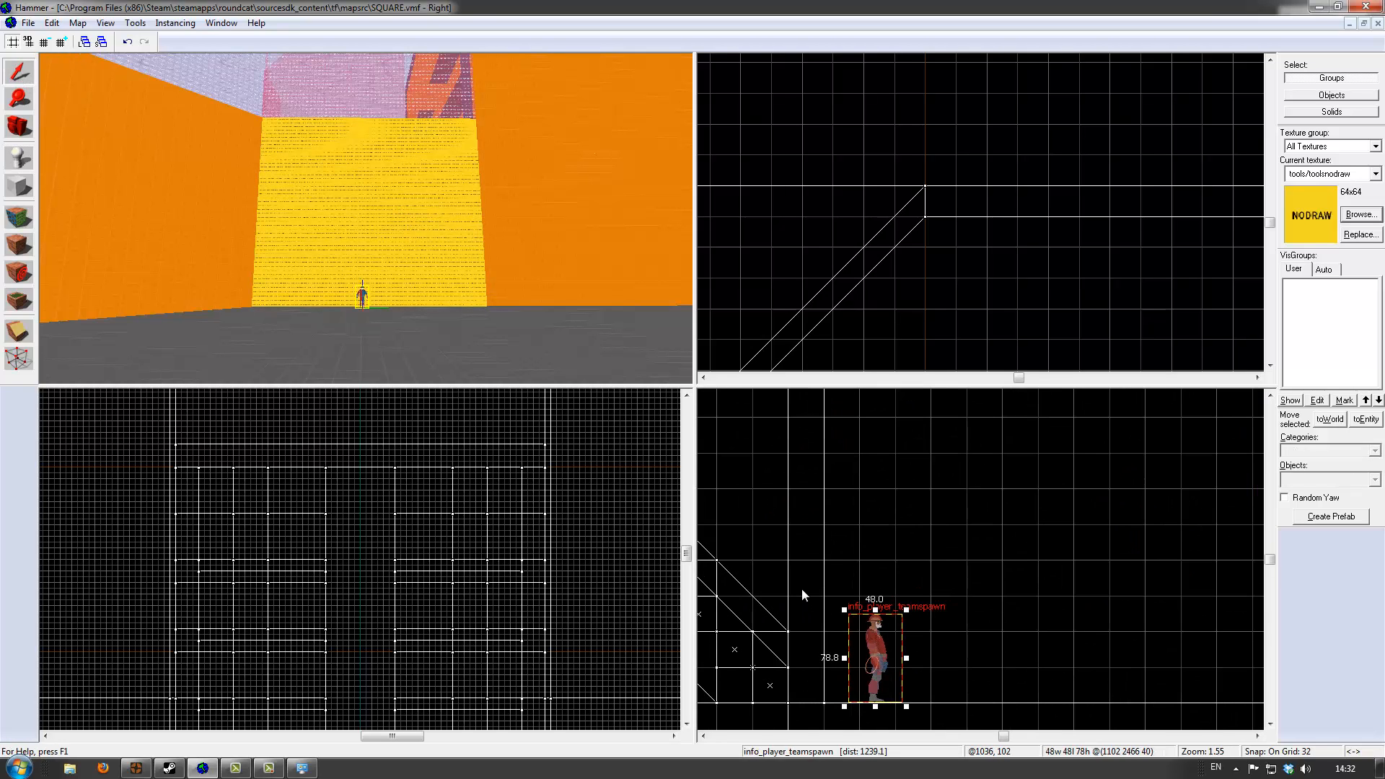
Try to clip the nodraw wall horizontally a little above the head of the info_player_teamspawn
{"action": "left_click", "coordinate": [375, 239]}
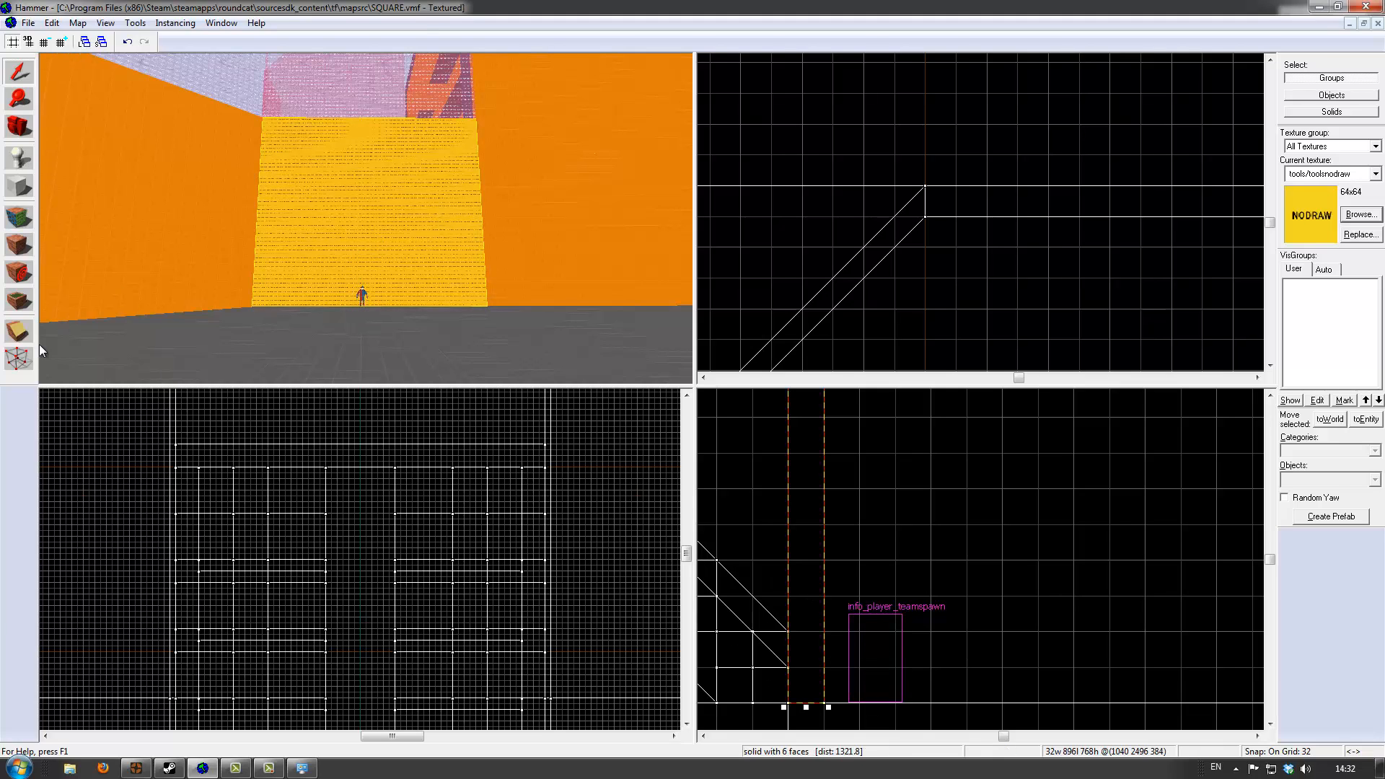
{"action": "left_click", "coordinate": [19, 330]}
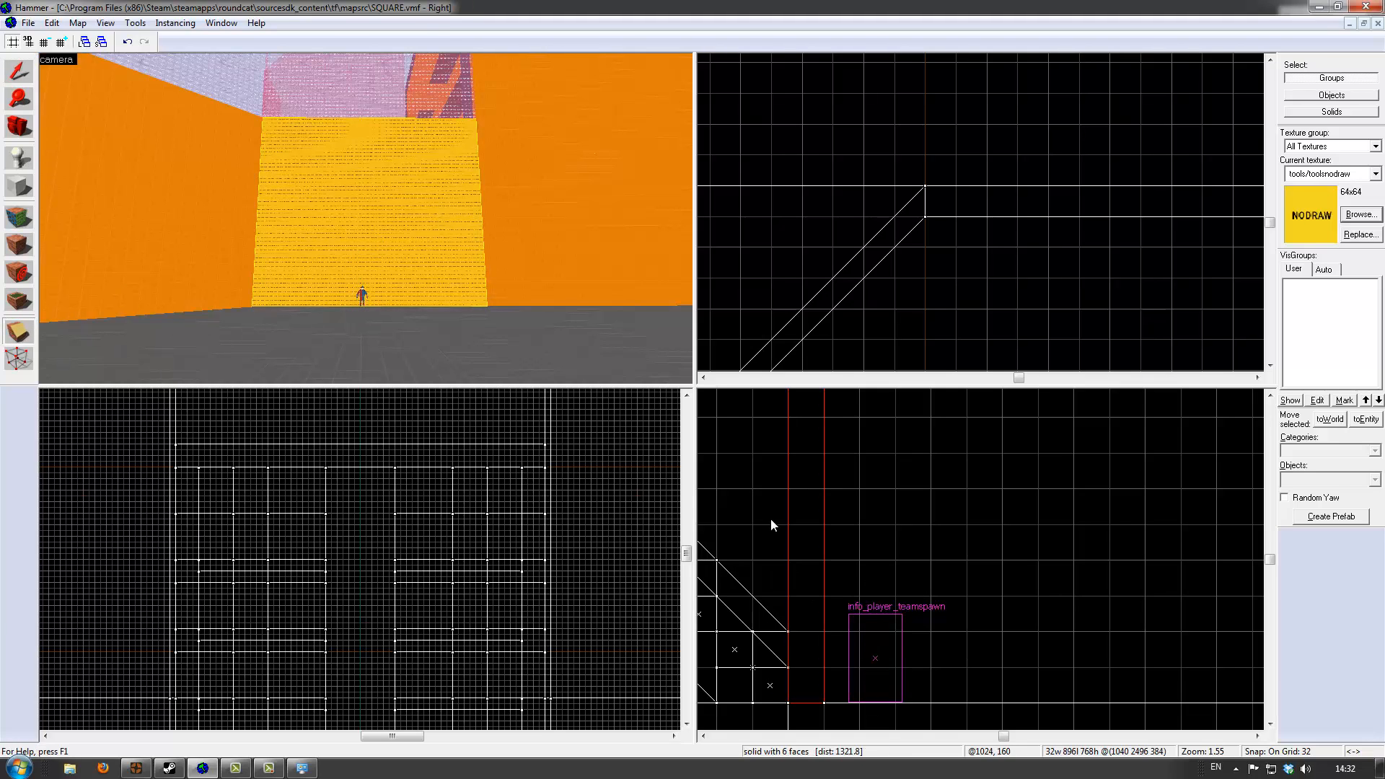
{"action": "left_click", "coordinate": [799, 488]}
{"action": "left_click", "coordinate": [19, 72]}
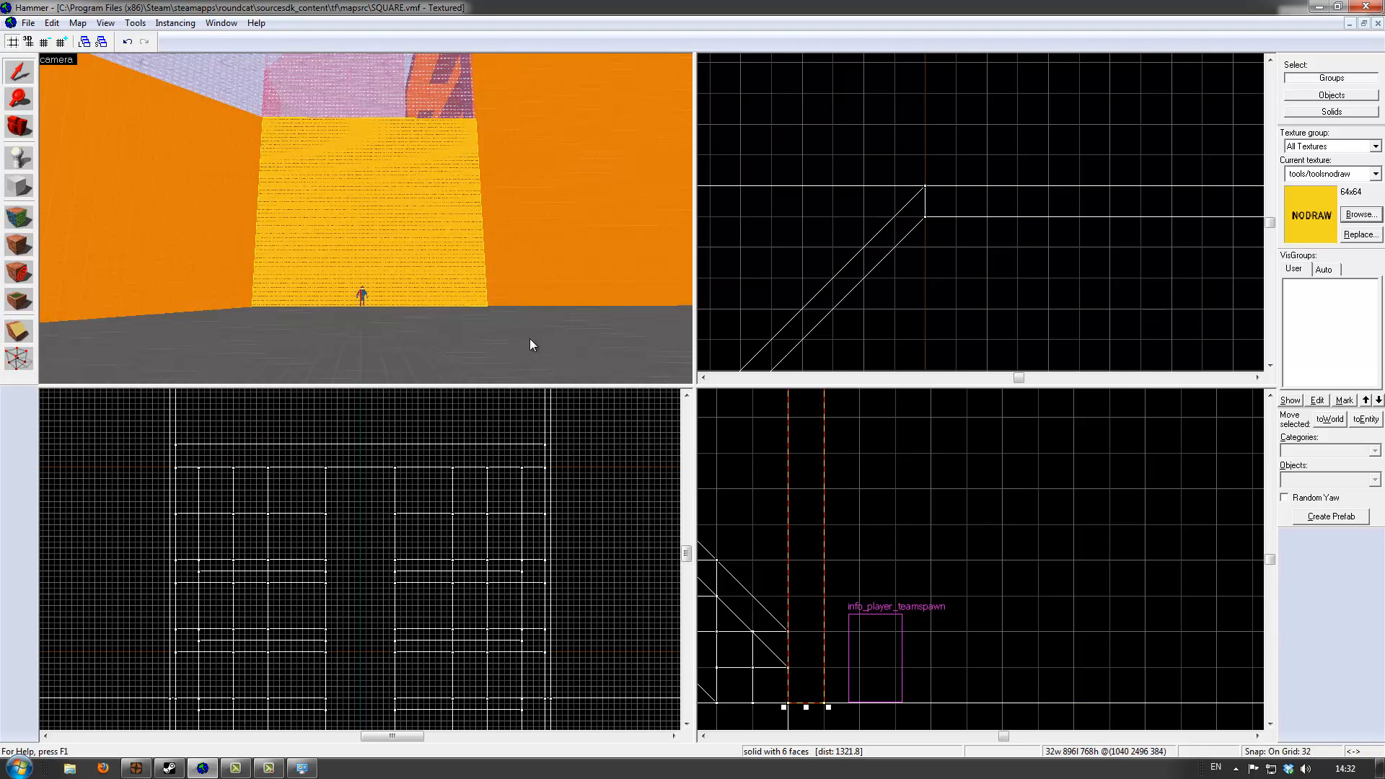
{"action": "left_click", "coordinate": [19, 330]}
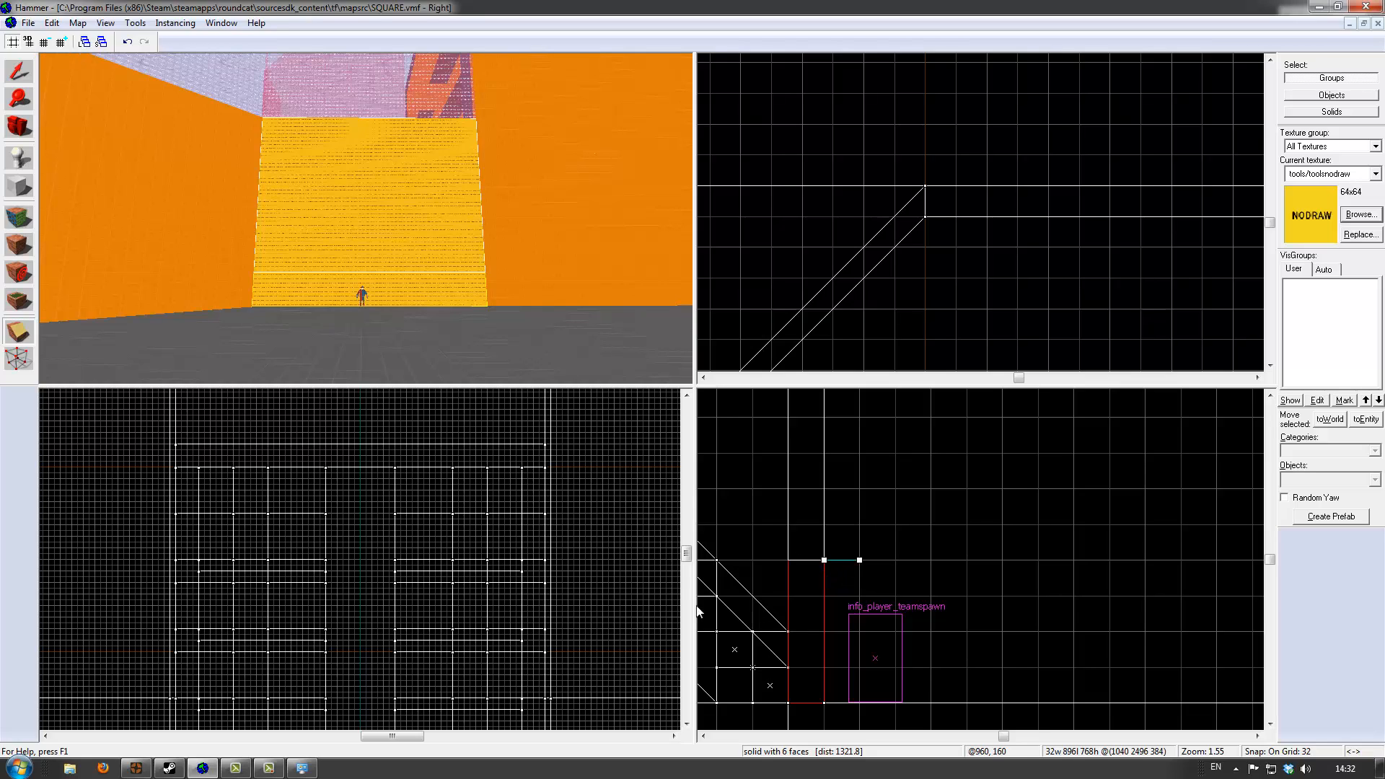
{"action": "left_click", "coordinate": [19, 332]}
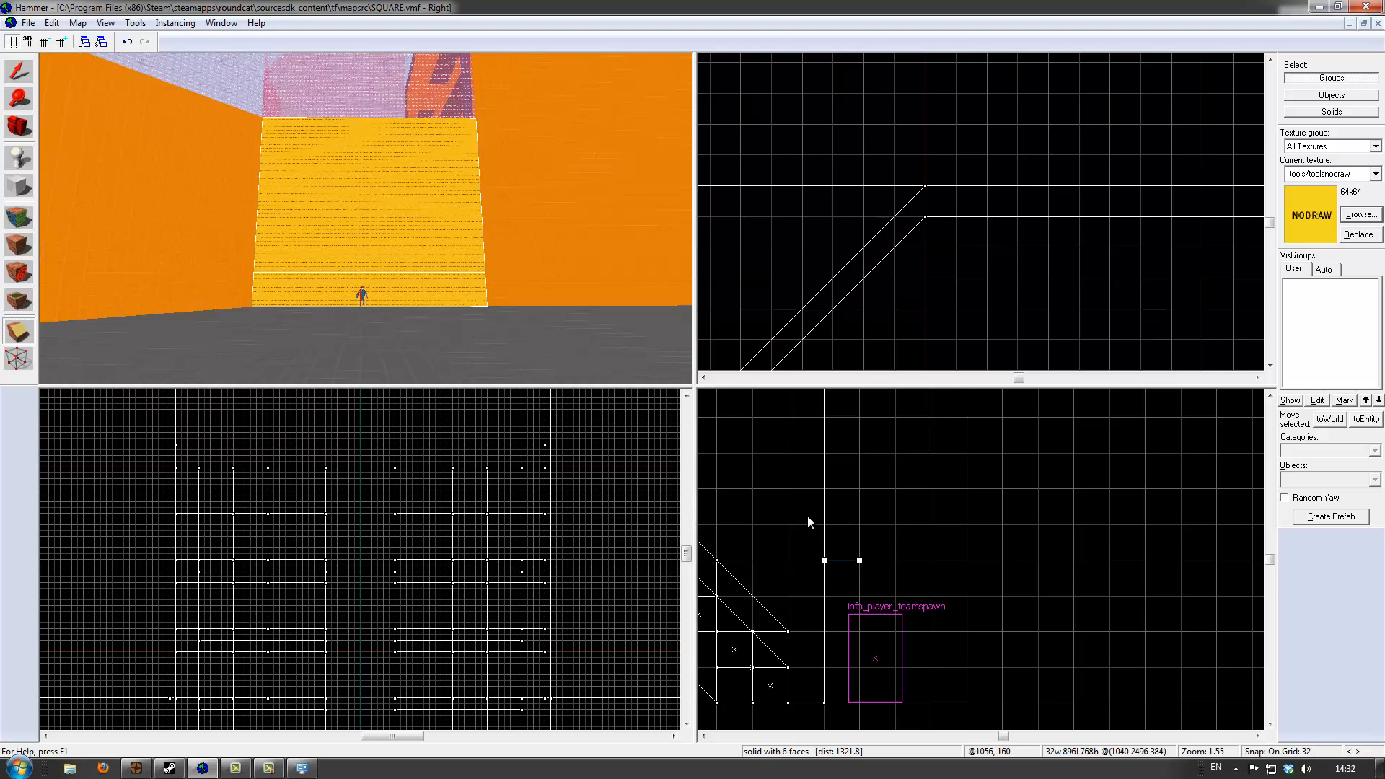
{"action": "key", "text": "Return"}
Undo the attempted horizontal cut in the nodraw wall
{"action": "key", "text": "ctrl+z"}
{"action": "key", "text": "ctrl+z"}
{"action": "key", "text": "ctrl+z"}
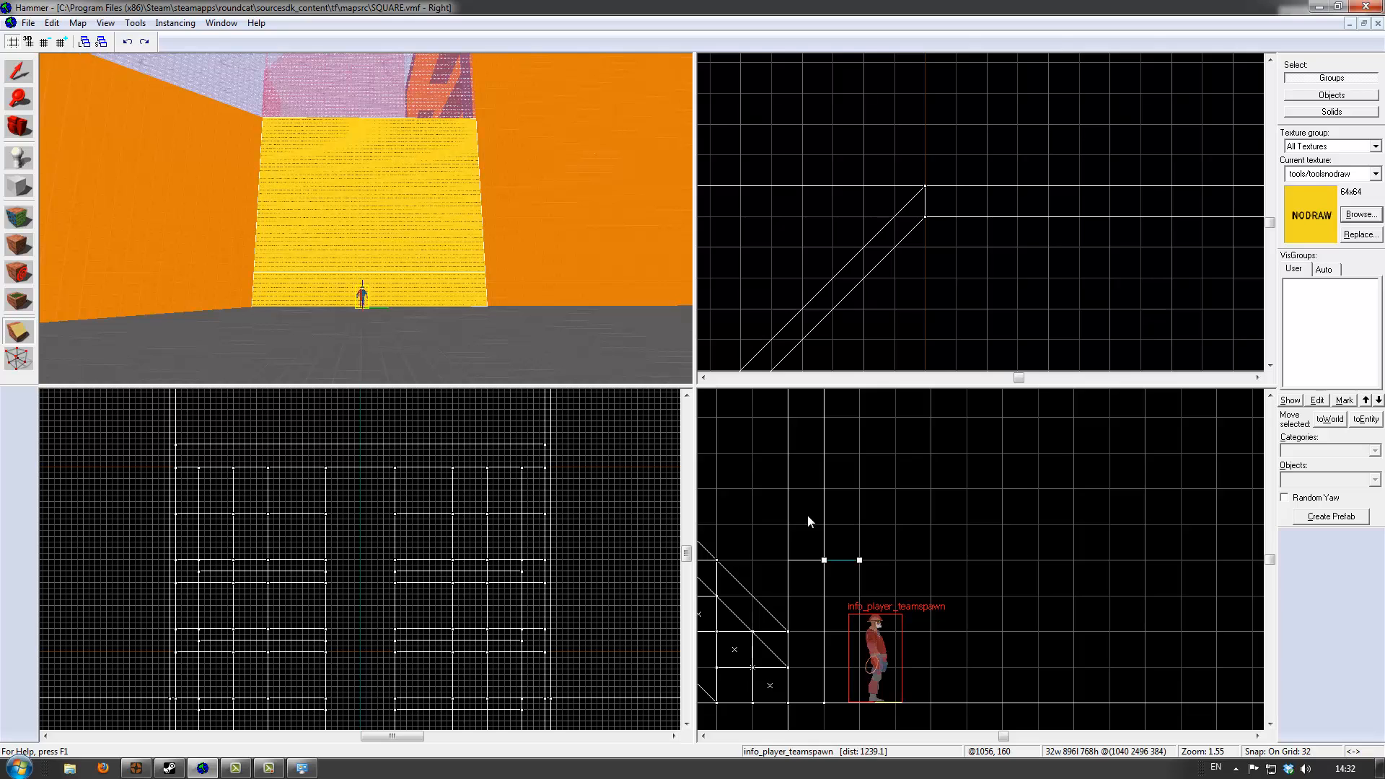
{"action": "key", "text": "ctrl+y"}
{"action": "key", "text": "ctrl+z"}
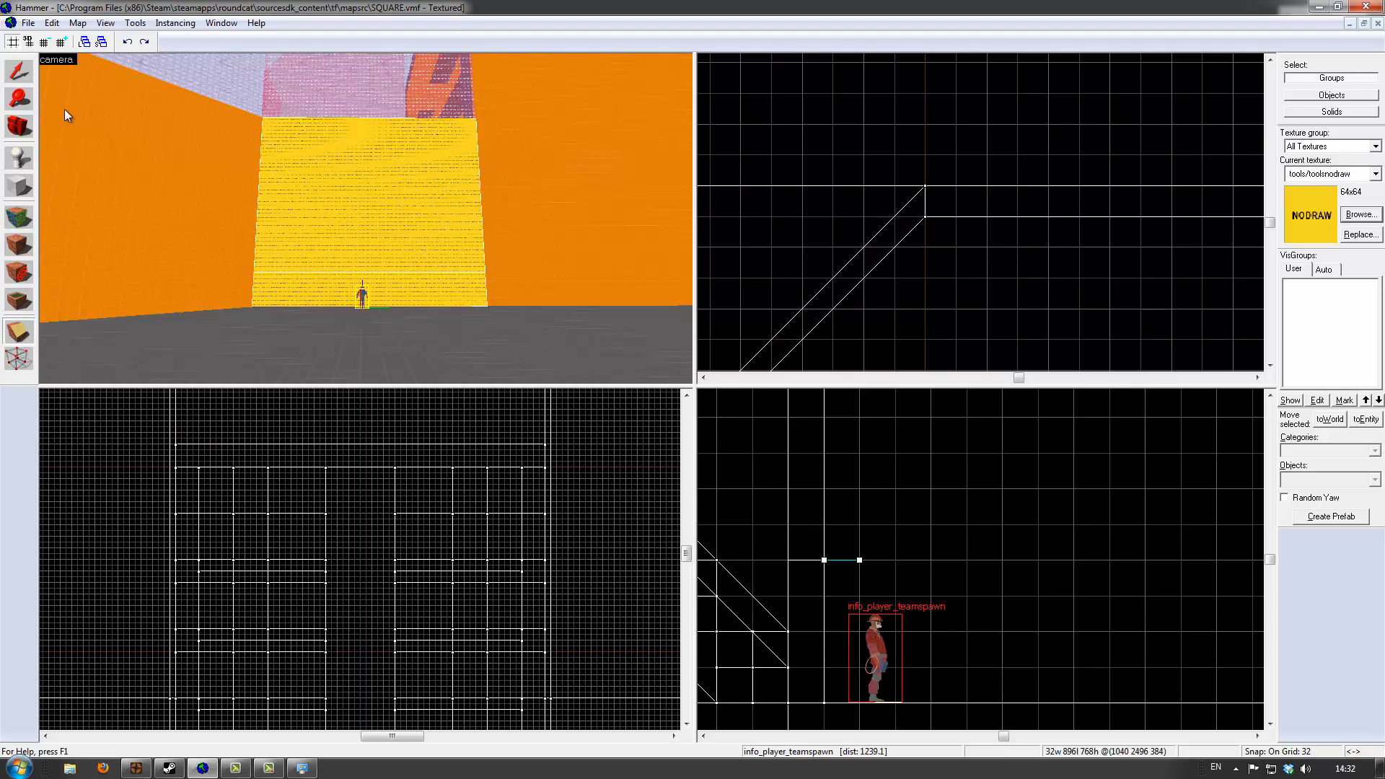
Clip the nodraw wall horizontally 192 units above the floor, keeping both the upper and lower pieces
{"action": "left_click", "coordinate": [16, 67]}
{"action": "left_click", "coordinate": [400, 220]}
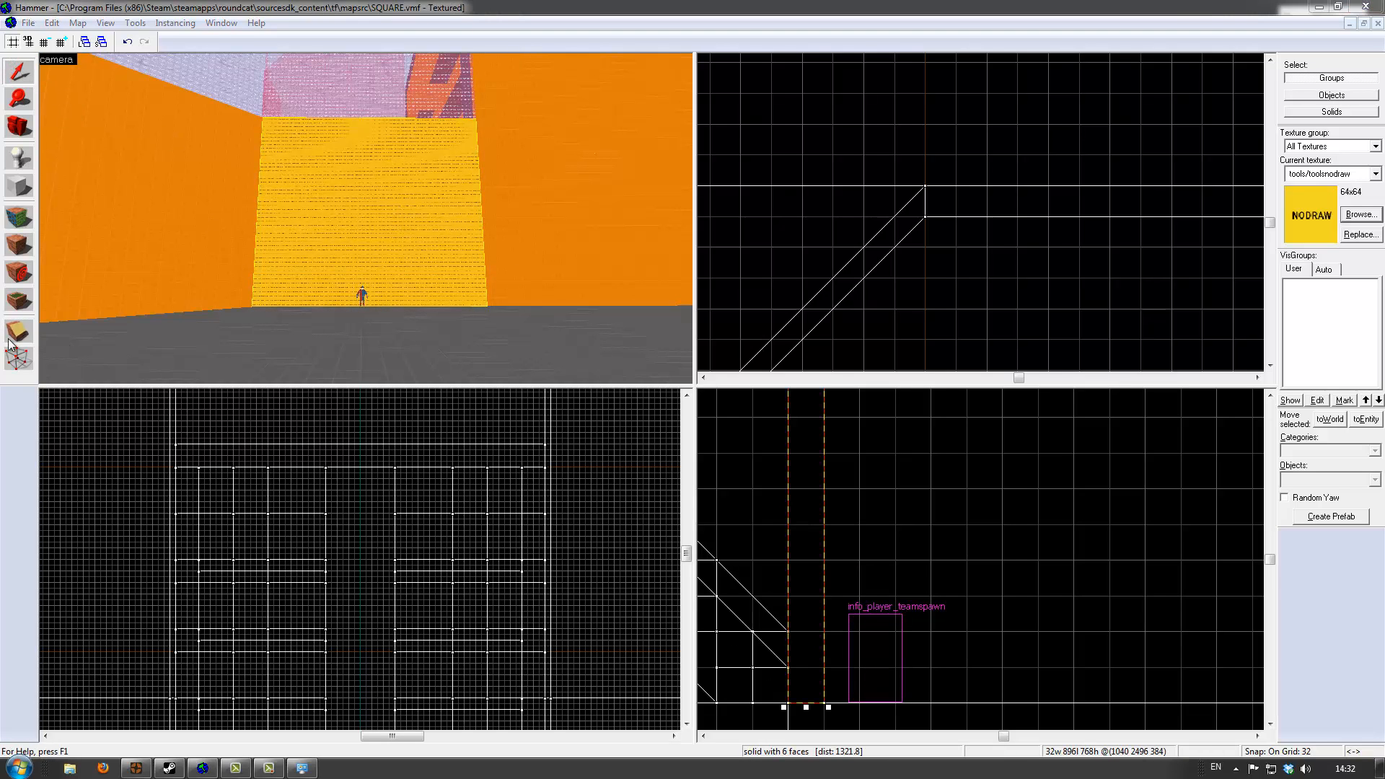
{"action": "left_click", "coordinate": [802, 487]}
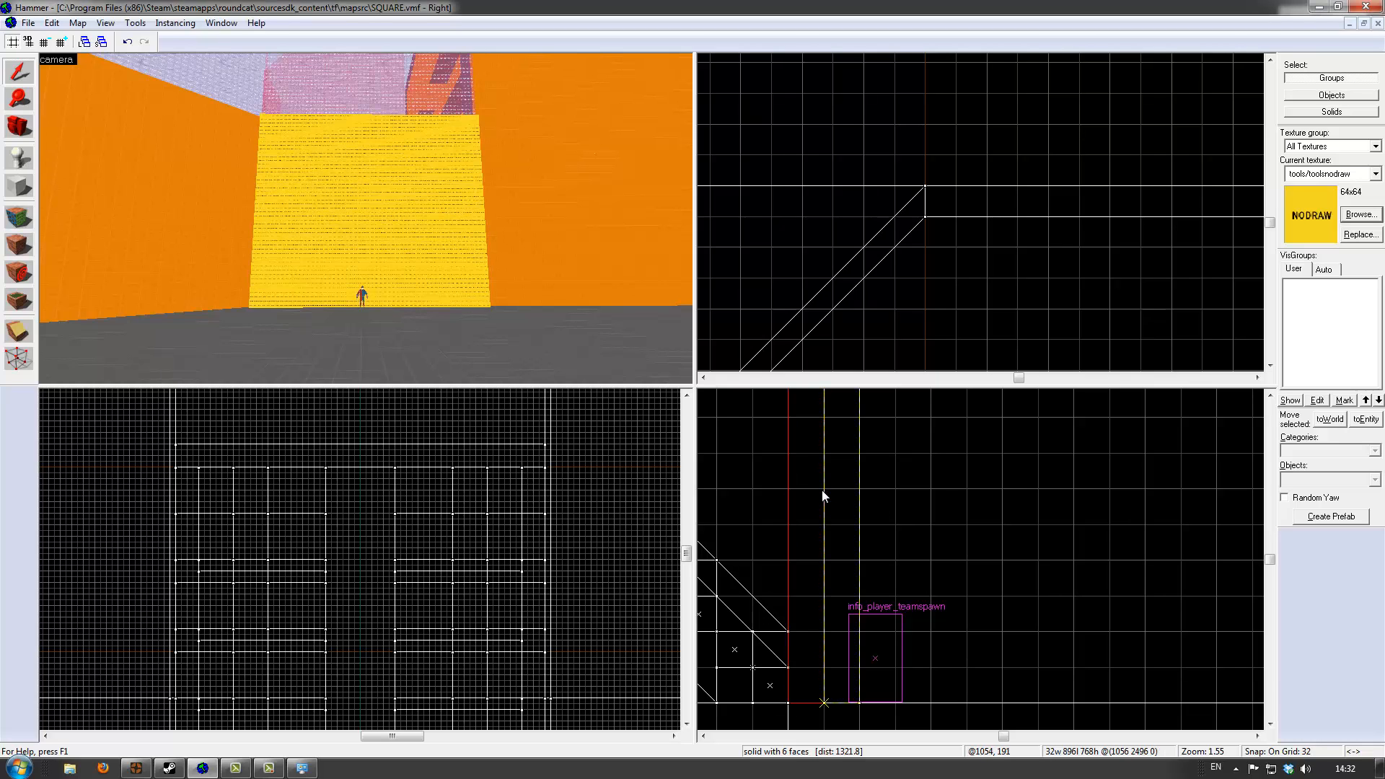
{"action": "key", "text": "ctrl+z"}
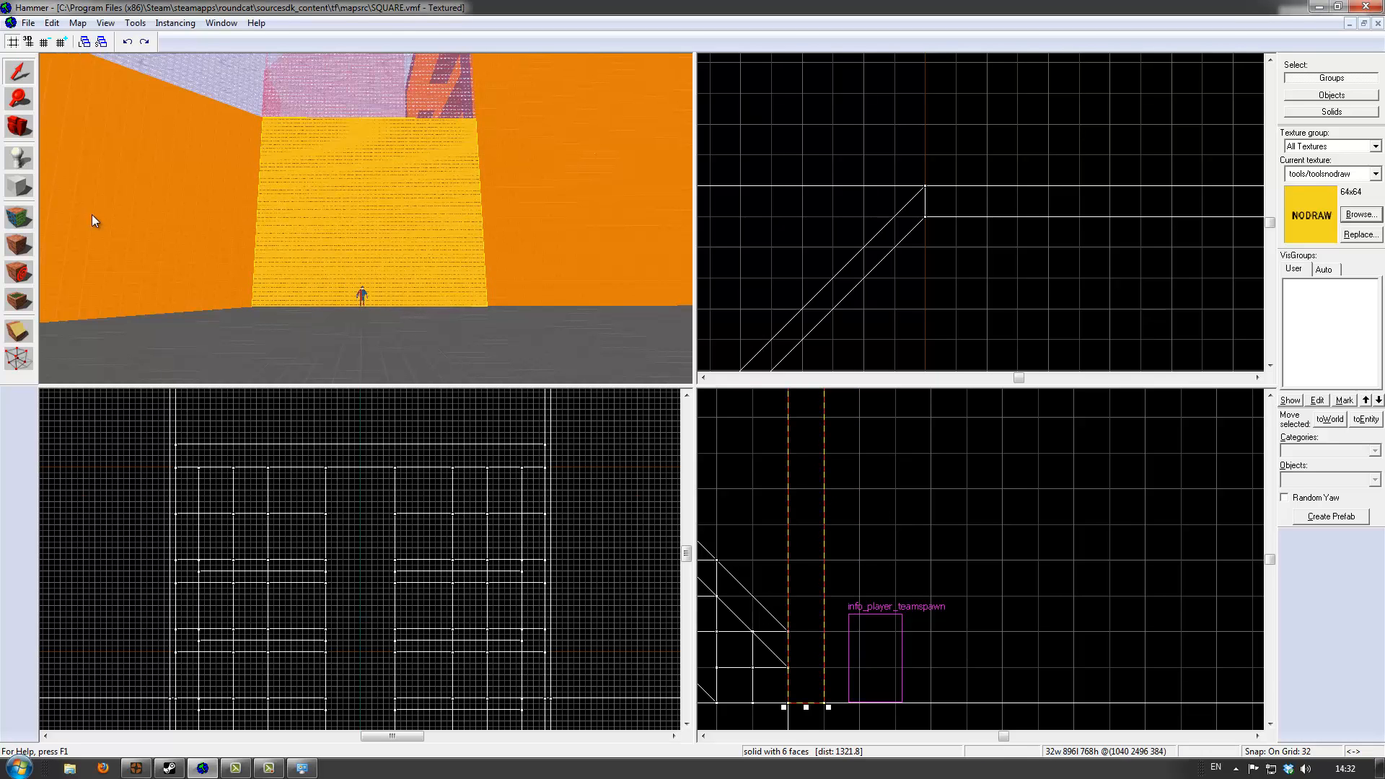
{"action": "left_click", "coordinate": [19, 323]}
{"action": "left_click_drag", "start_coordinate": [802, 491], "coordinate": [832, 488]}
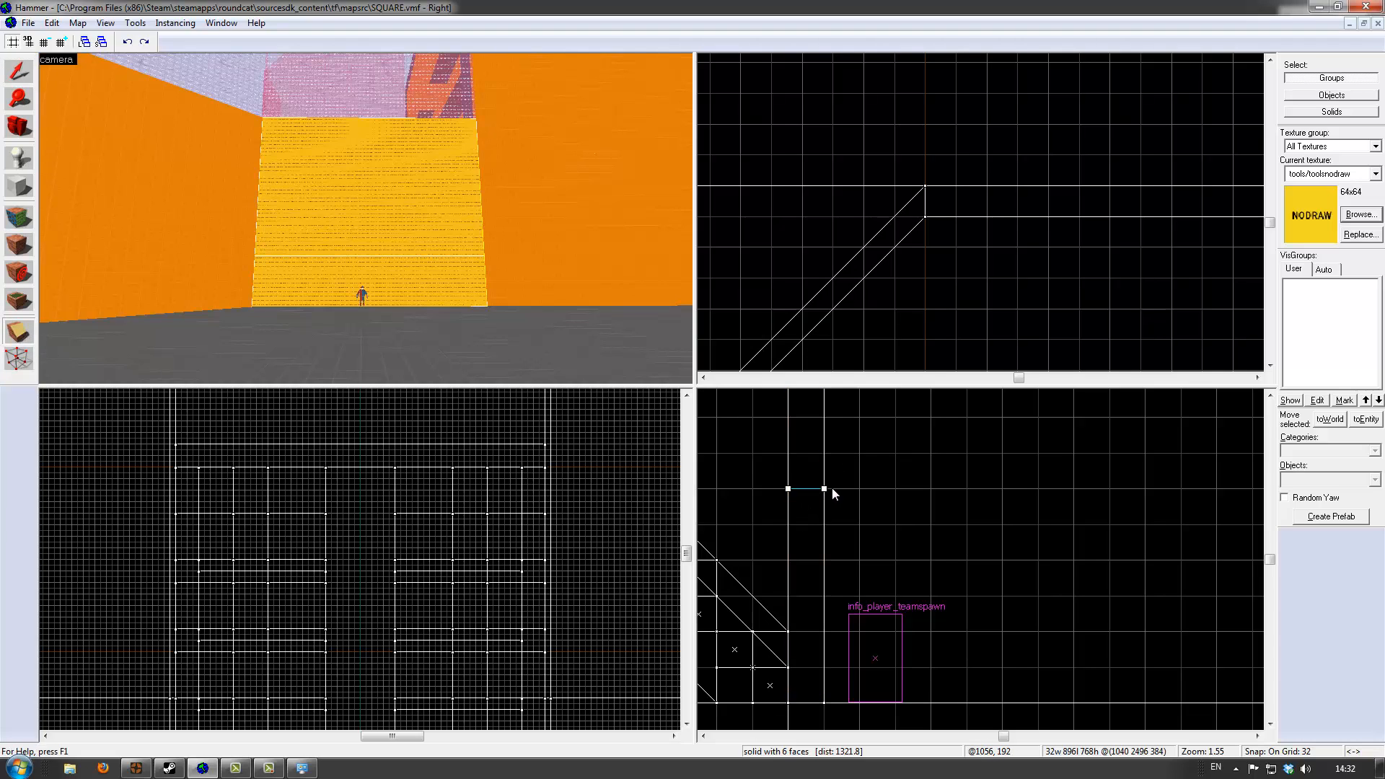
{"action": "key", "text": "Return"}
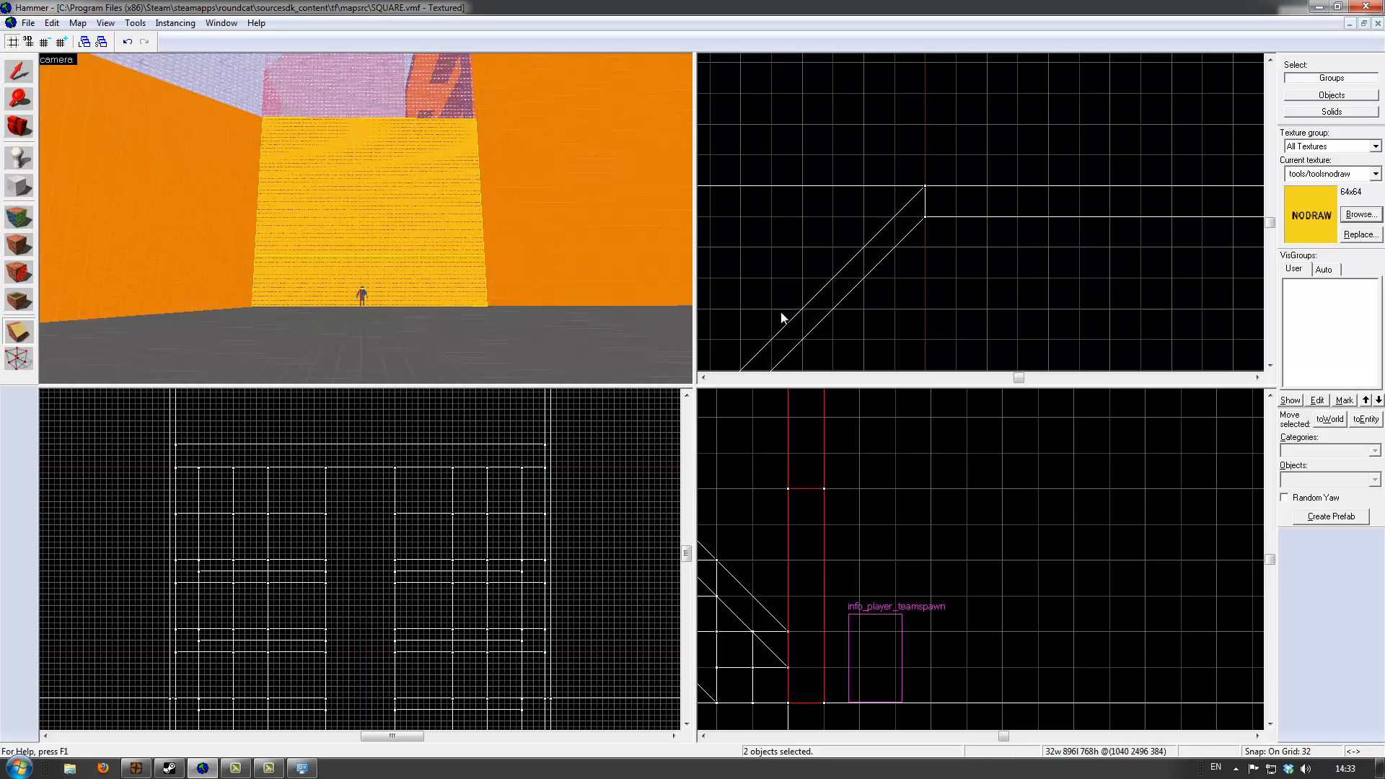
Clip both wall pieces across their thickness on either side of the player spawn, leaving a middle section 384 units wide
{"action": "scroll", "coordinate": [930, 221], "scroll_direction": "down", "scroll_amount": 10}
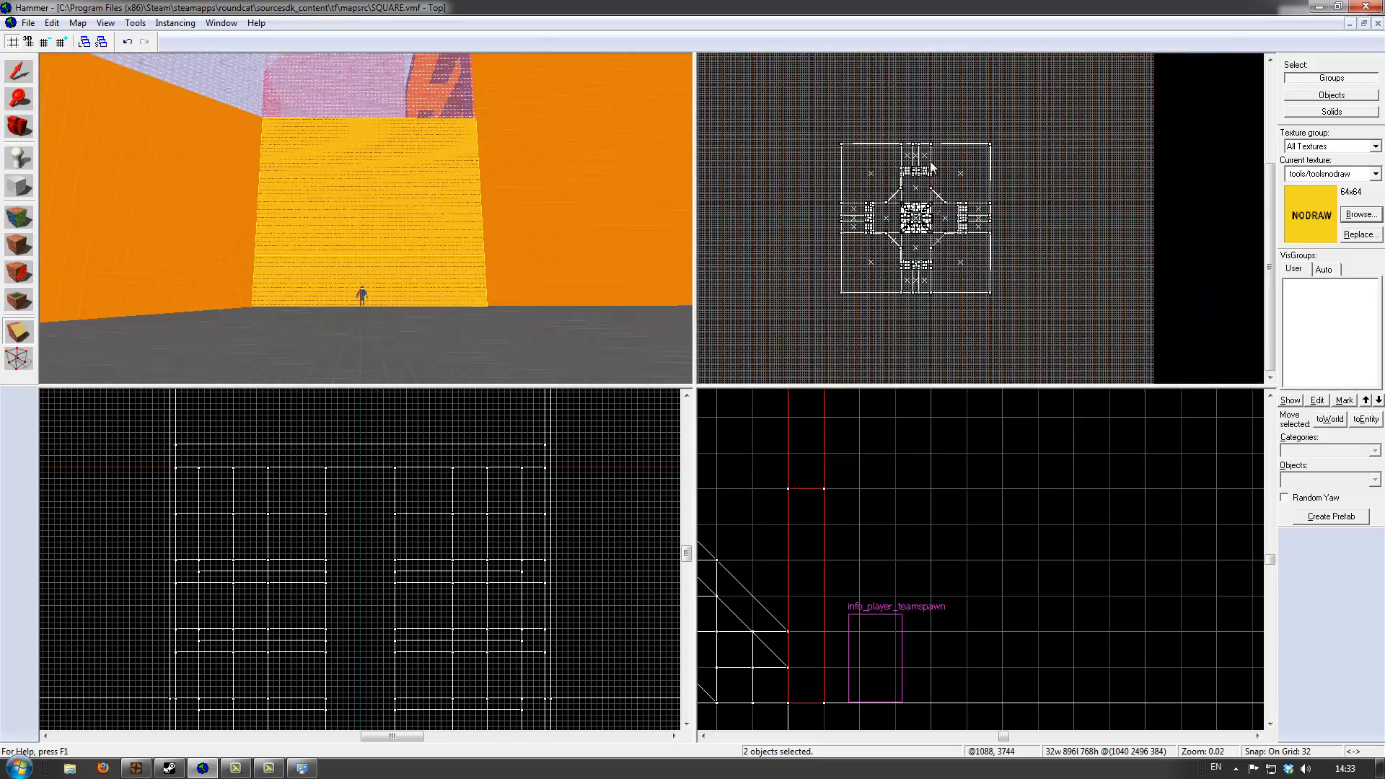
{"action": "scroll", "coordinate": [932, 167], "scroll_direction": "up", "scroll_amount": 15}
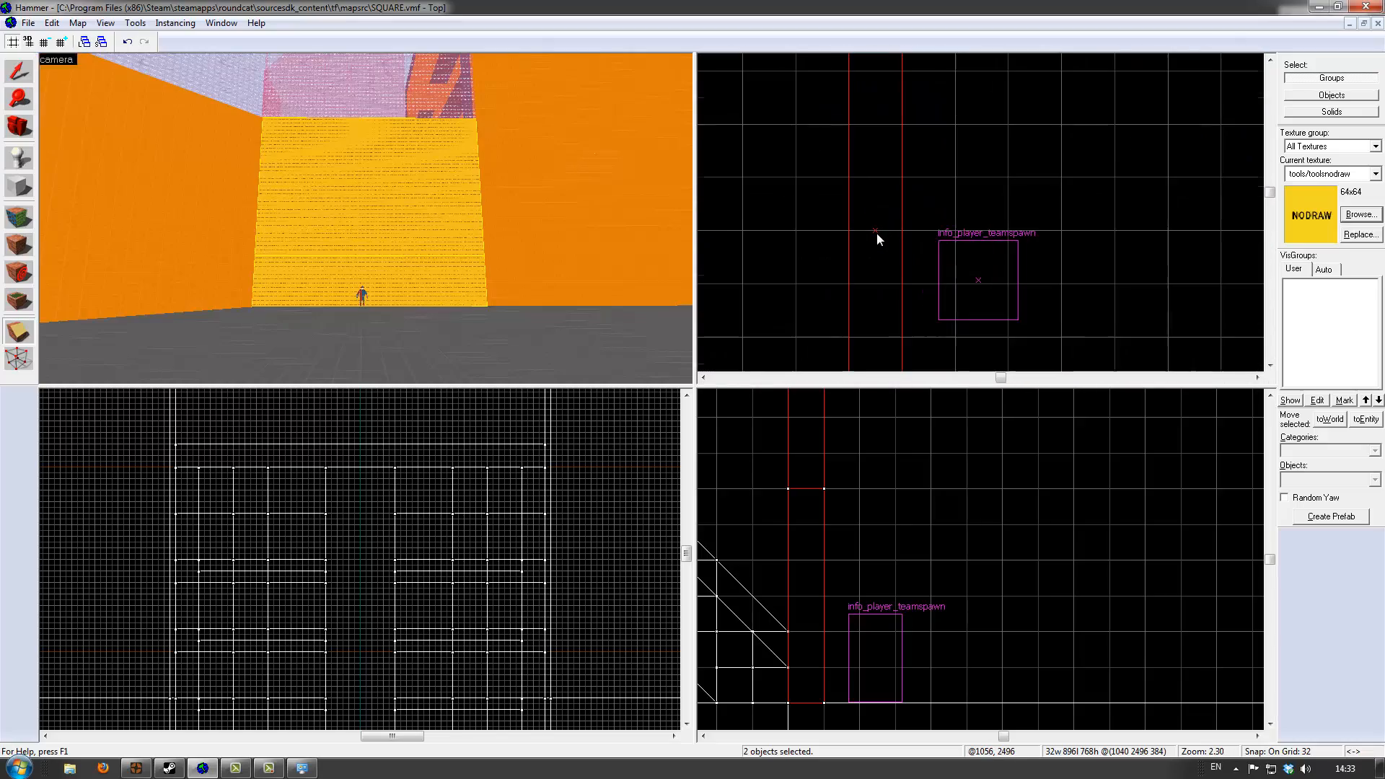
{"action": "scroll", "coordinate": [872, 117], "scroll_direction": "down", "scroll_amount": 6}
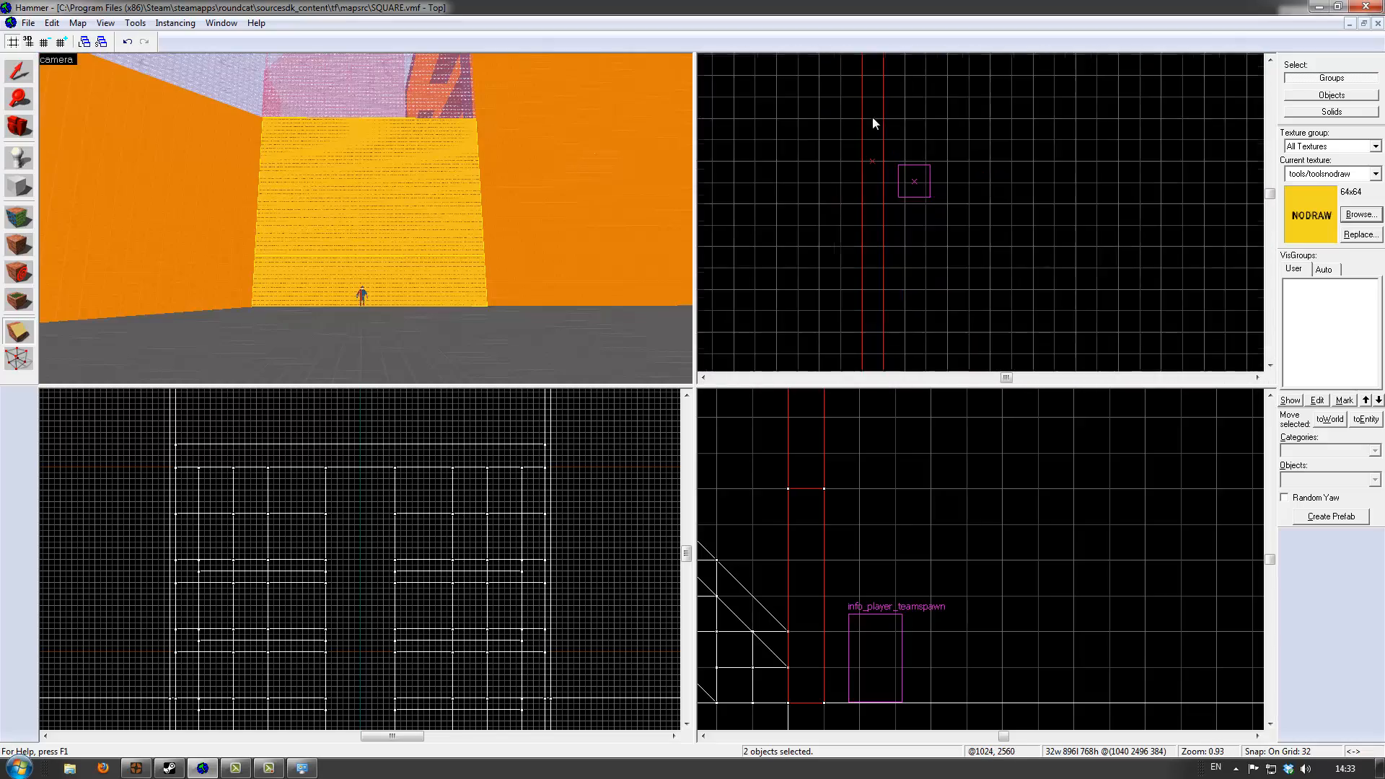
{"action": "middle_click_drag", "start_coordinate": [872, 118], "coordinate": [872, 97]}
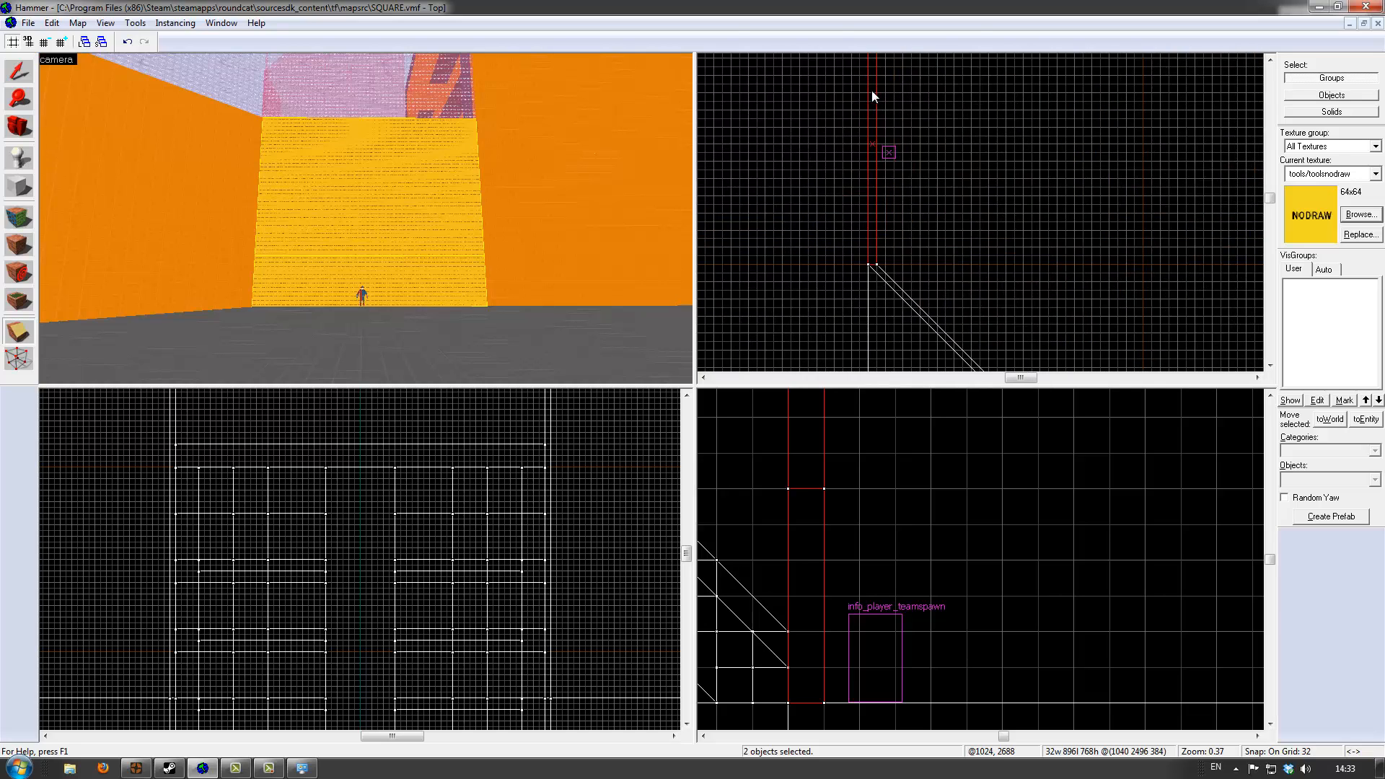
{"action": "left_click_drag", "start_coordinate": [871, 91], "coordinate": [876, 91]}
{"action": "key", "text": "Return"}
{"action": "left_click", "coordinate": [874, 195], "text": "ctrl"}
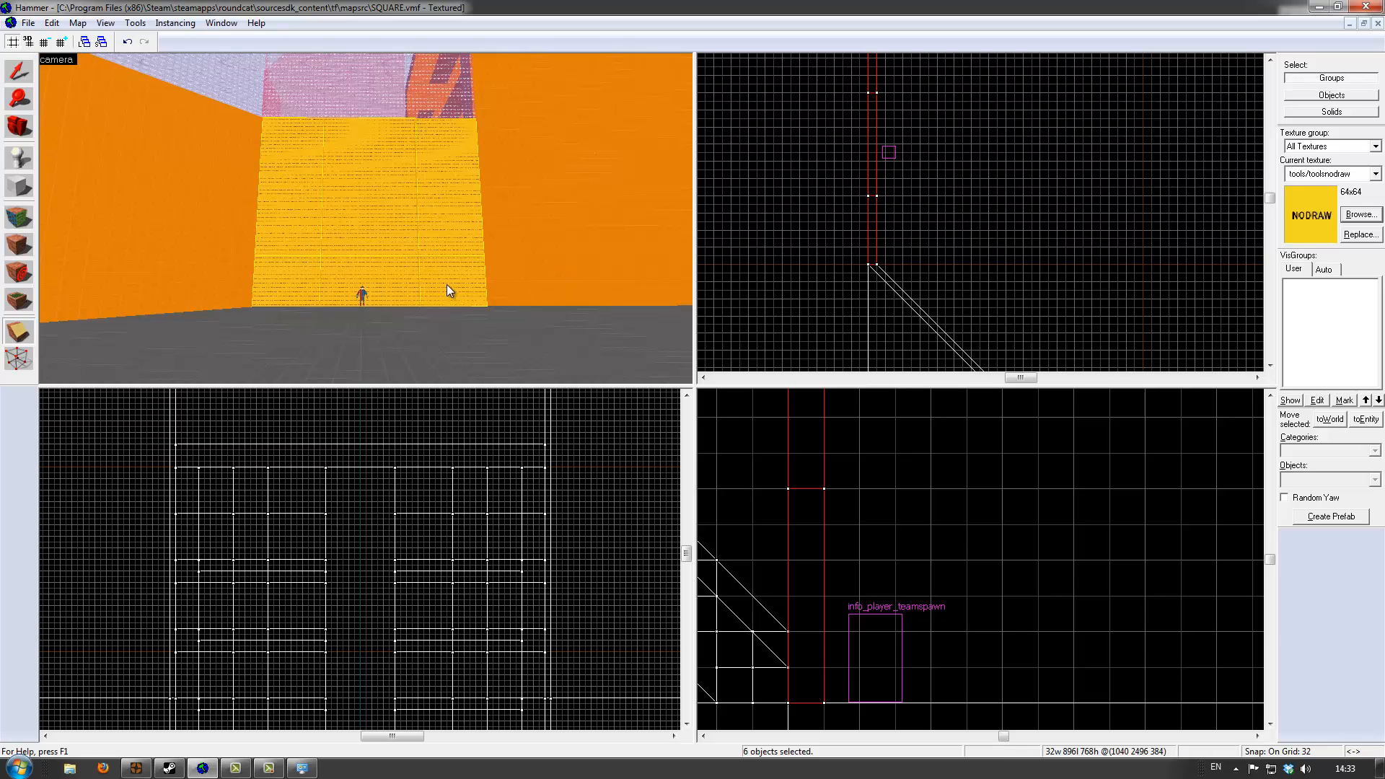
Thin the nodraw wall's lower middle section to 16 units, insetting it 8 units from each face of the surrounding wall
{"action": "key", "text": "z"}
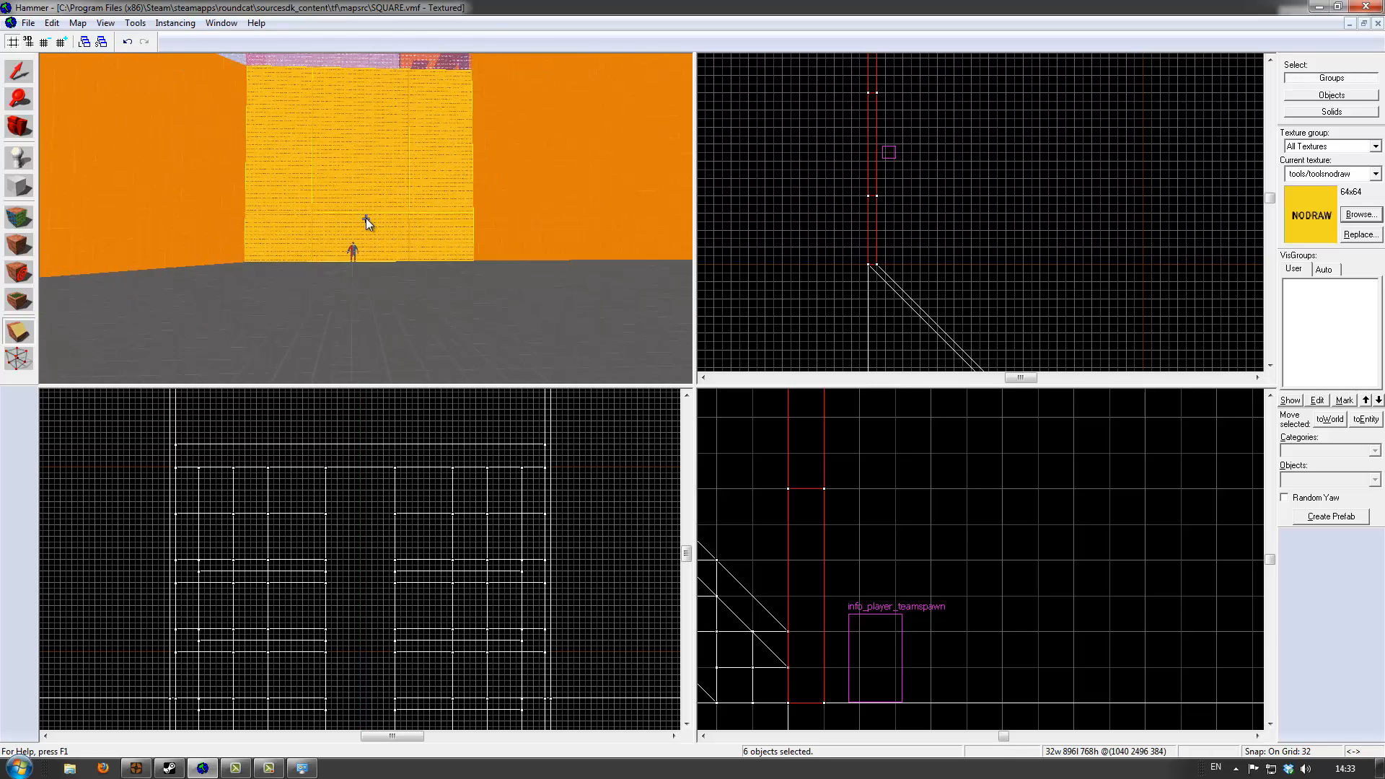
{"action": "key", "text": "w"}
{"action": "key", "text": "w"}
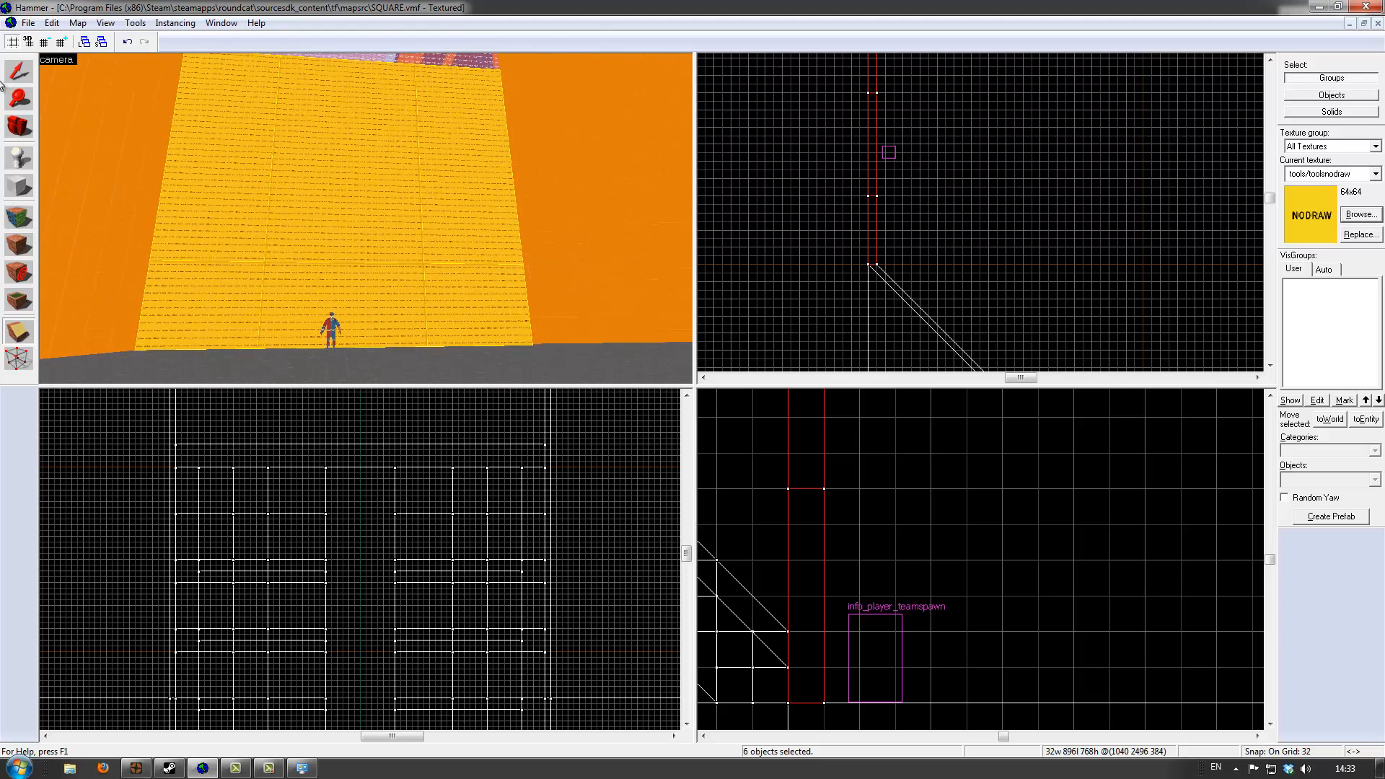
{"action": "left_click", "coordinate": [334, 282]}
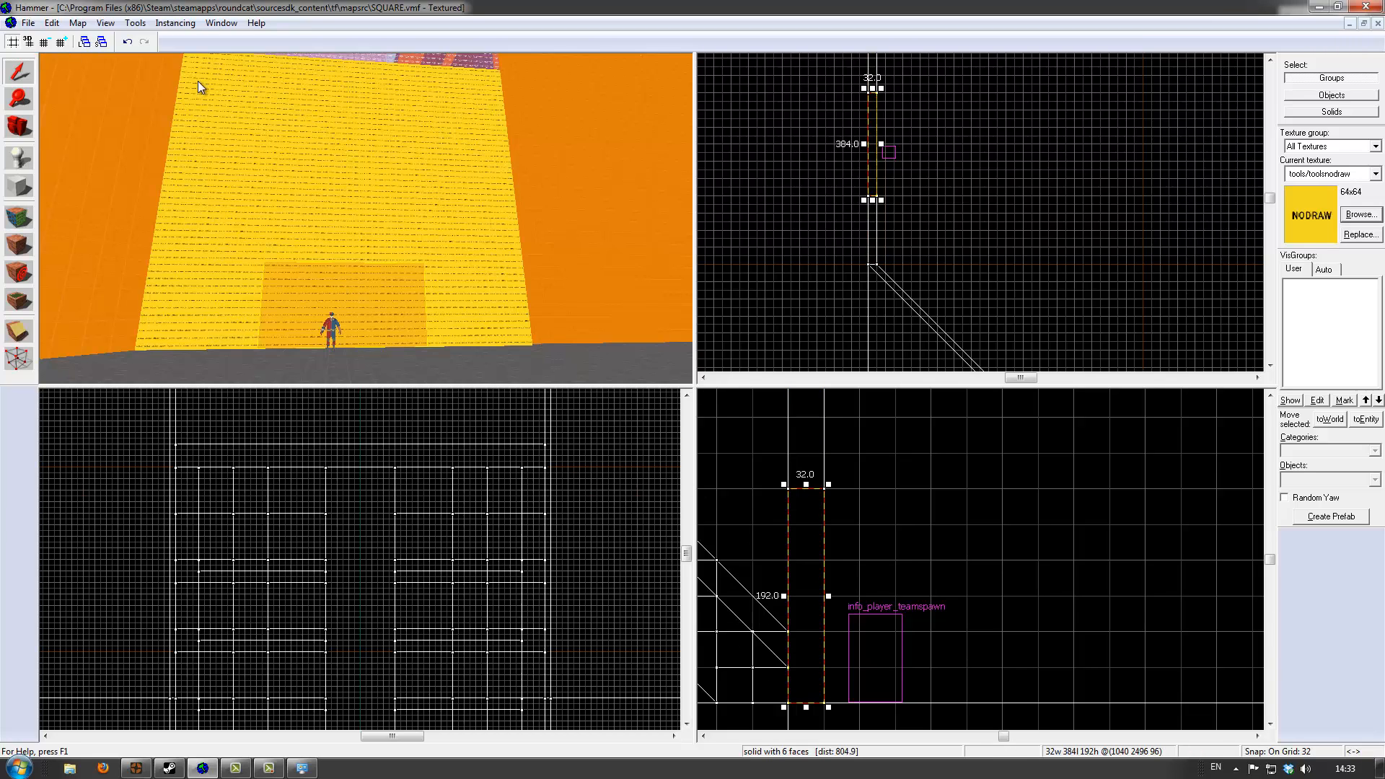
{"action": "left_click", "coordinate": [44, 43]}
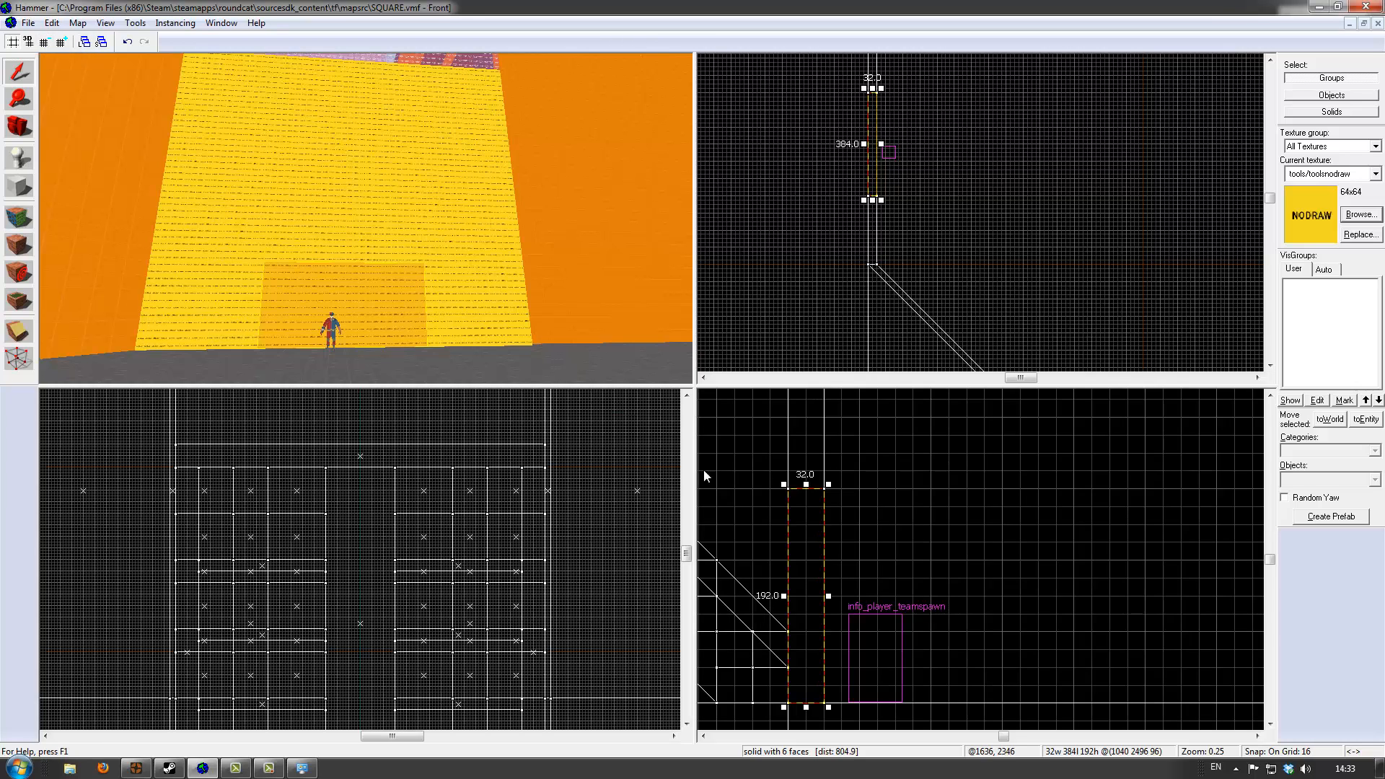
{"action": "scroll", "coordinate": [798, 497], "scroll_direction": "up", "scroll_amount": 2}
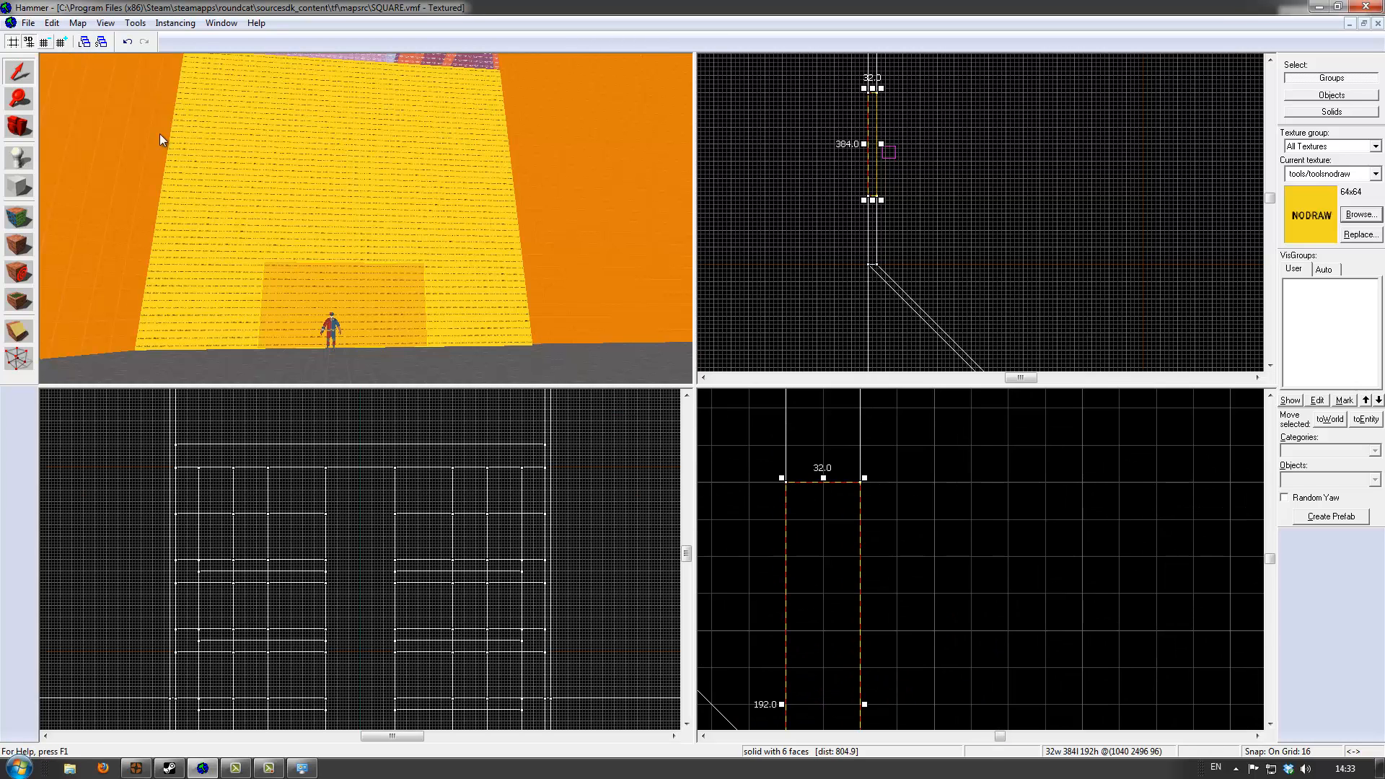
{"action": "left_click", "coordinate": [45, 42]}
{"action": "scroll", "coordinate": [831, 483], "scroll_direction": "up", "scroll_amount": 1}
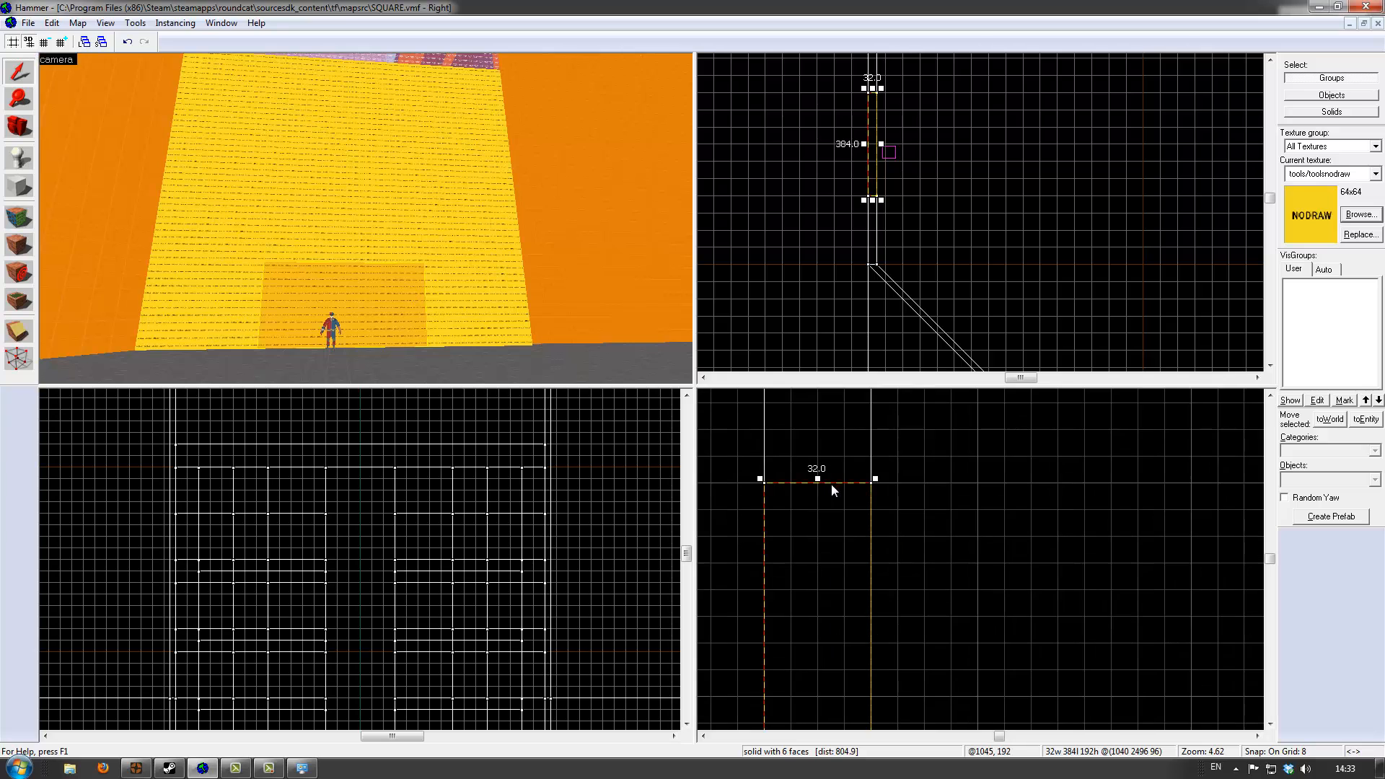
{"action": "left_click_drag", "start_coordinate": [761, 483], "coordinate": [788, 482]}
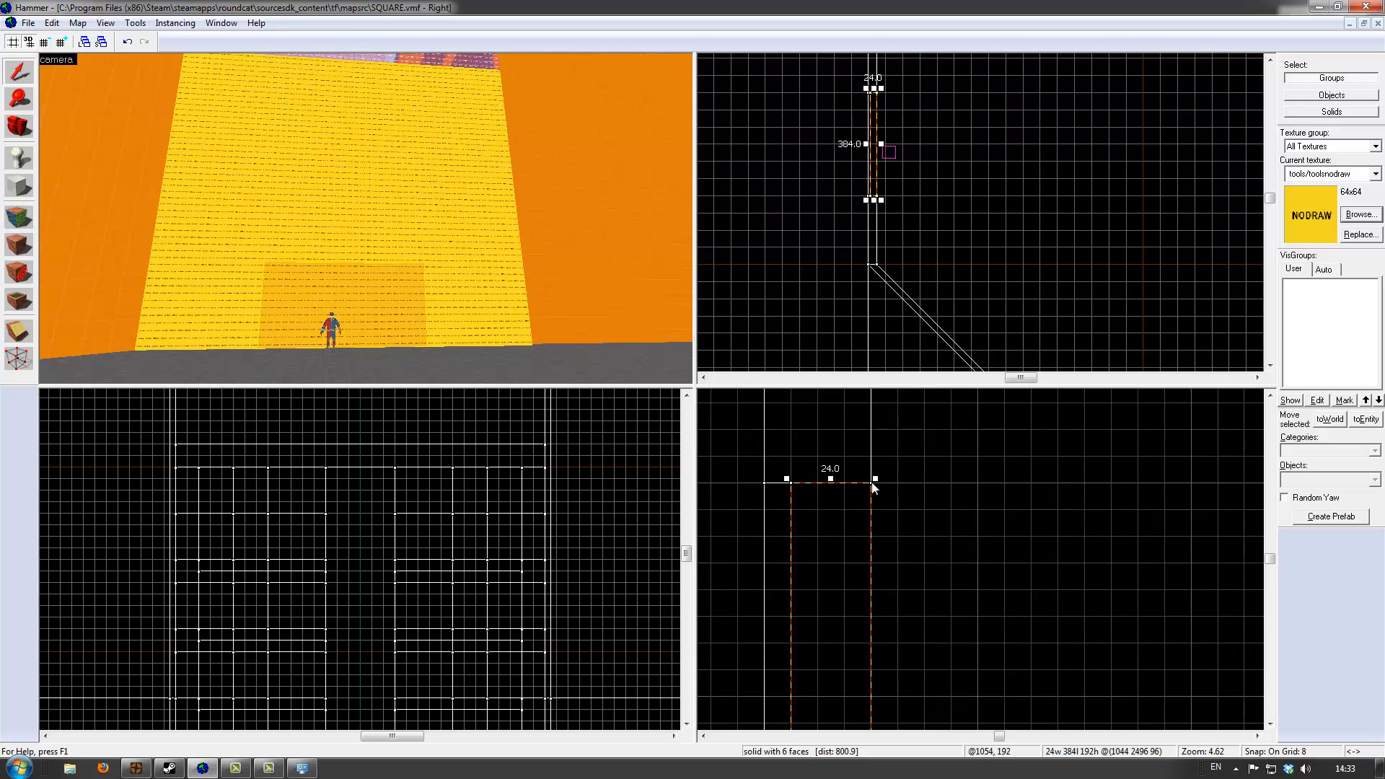
{"action": "left_click_drag", "start_coordinate": [875, 479], "coordinate": [854, 477]}
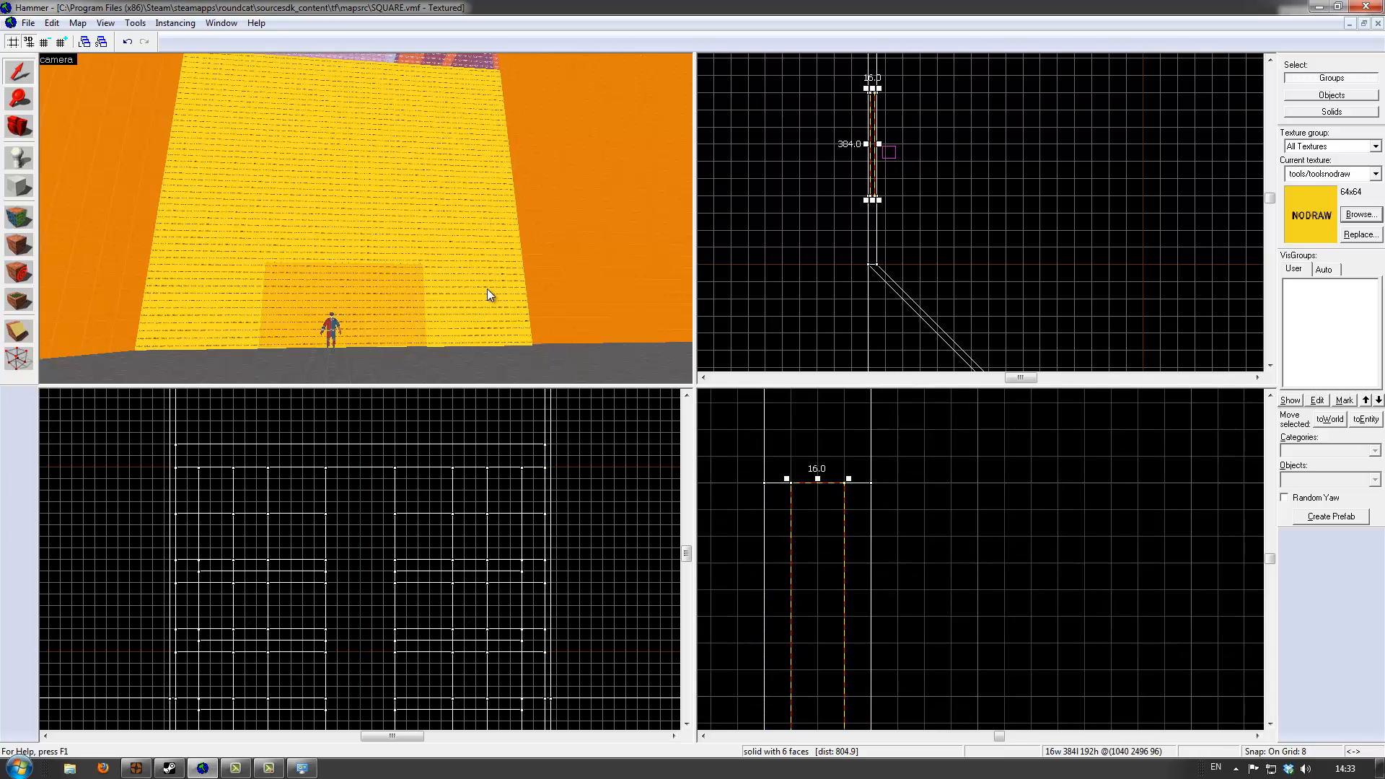
Examine the inset of the thinned door section from close up, then clear the selection
{"action": "key", "text": "z"}
{"action": "key", "text": "w"}
{"action": "key", "text": "d"}
{"action": "key", "text": "w"}
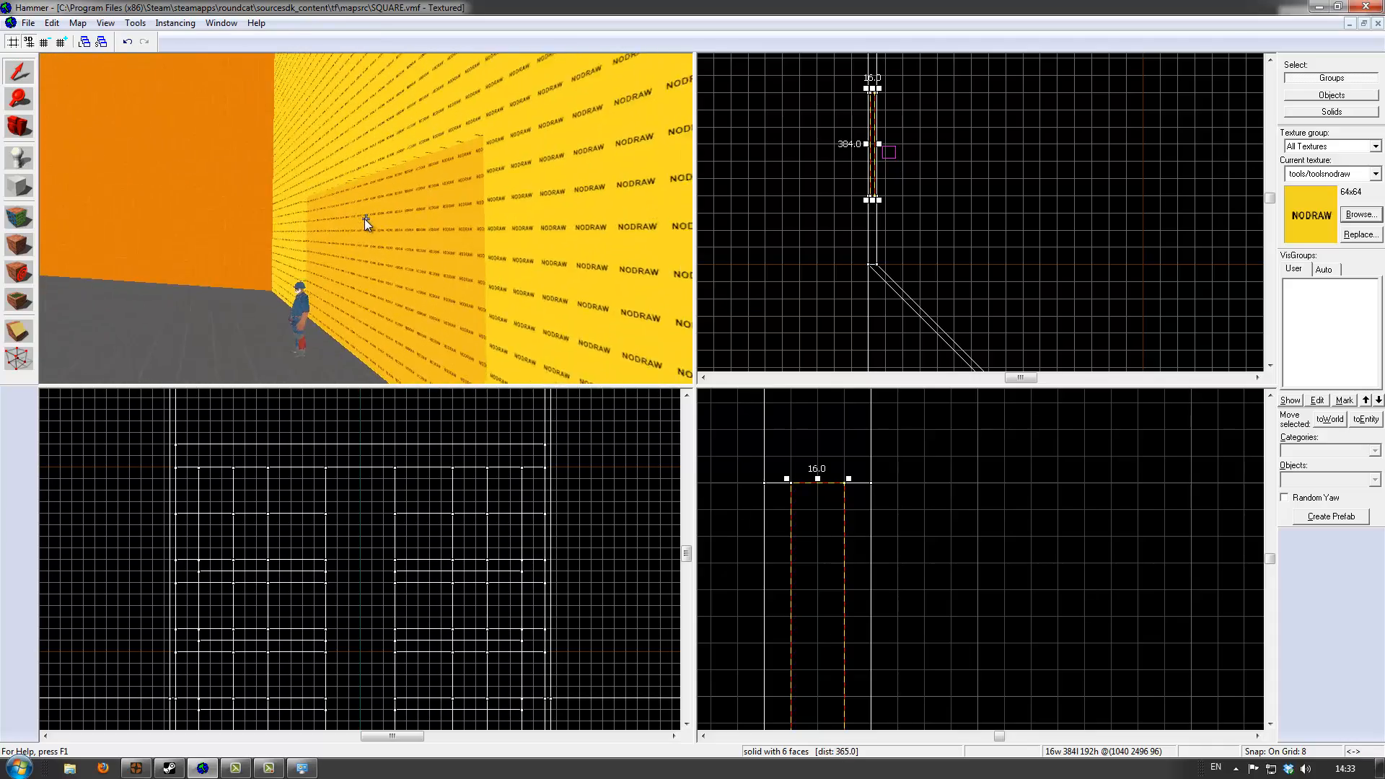
{"action": "key", "text": "w"}
{"action": "key", "text": "z"}
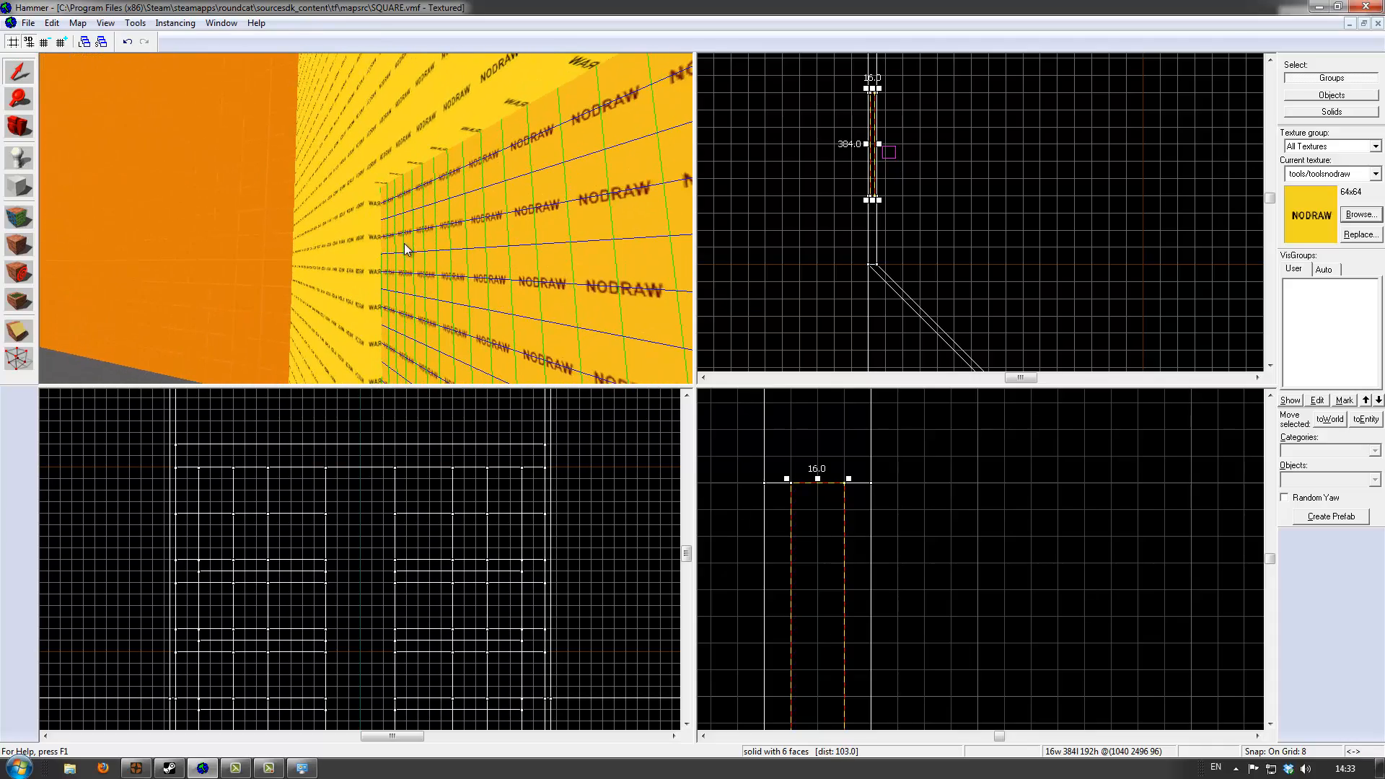
{"action": "left_click", "coordinate": [370, 183]}
{"action": "key", "text": "z"}
{"action": "key", "text": "s"}
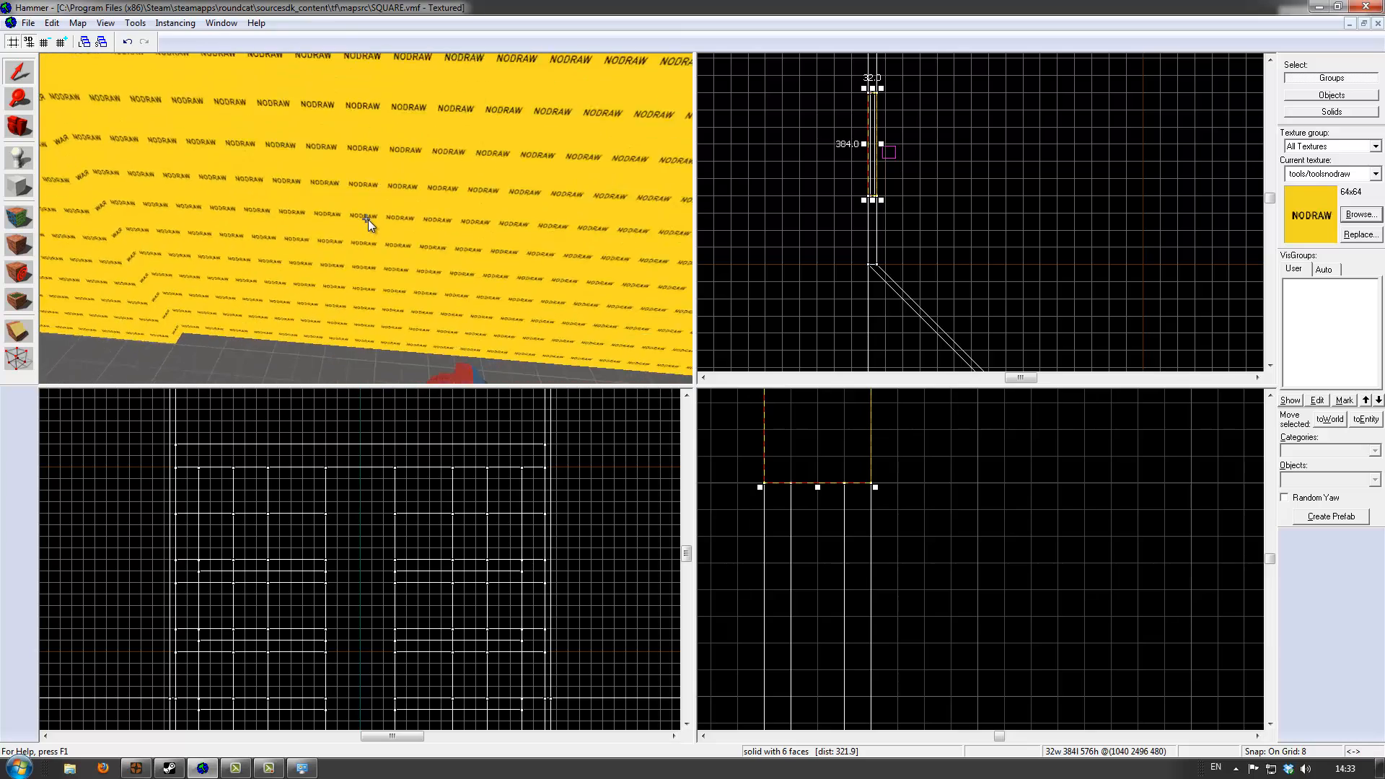
{"action": "key", "text": "Escape"}
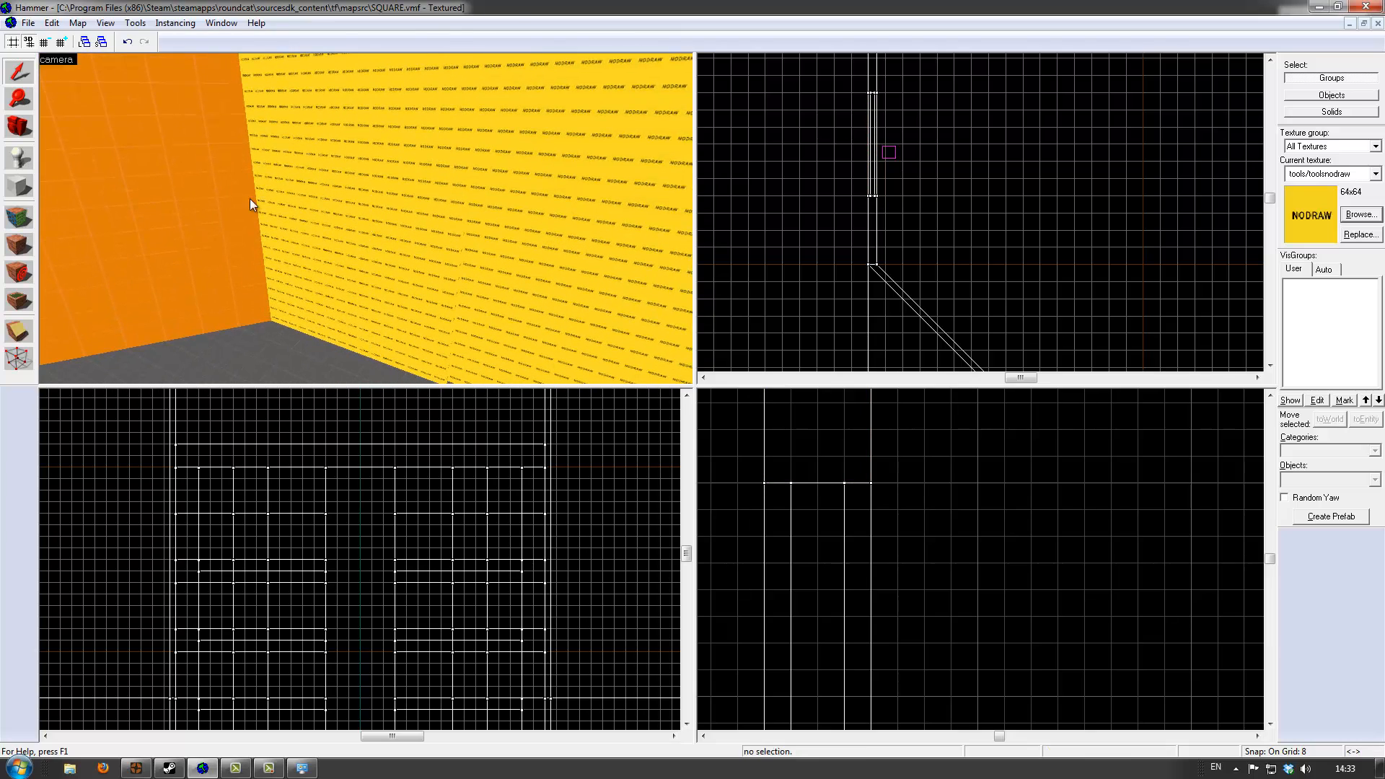
Lift the dev/dev_measuregeneric01 texture from the adjoining orange wall and apply it to the lower nodraw section beside the door
{"action": "left_click", "coordinate": [10, 213]}
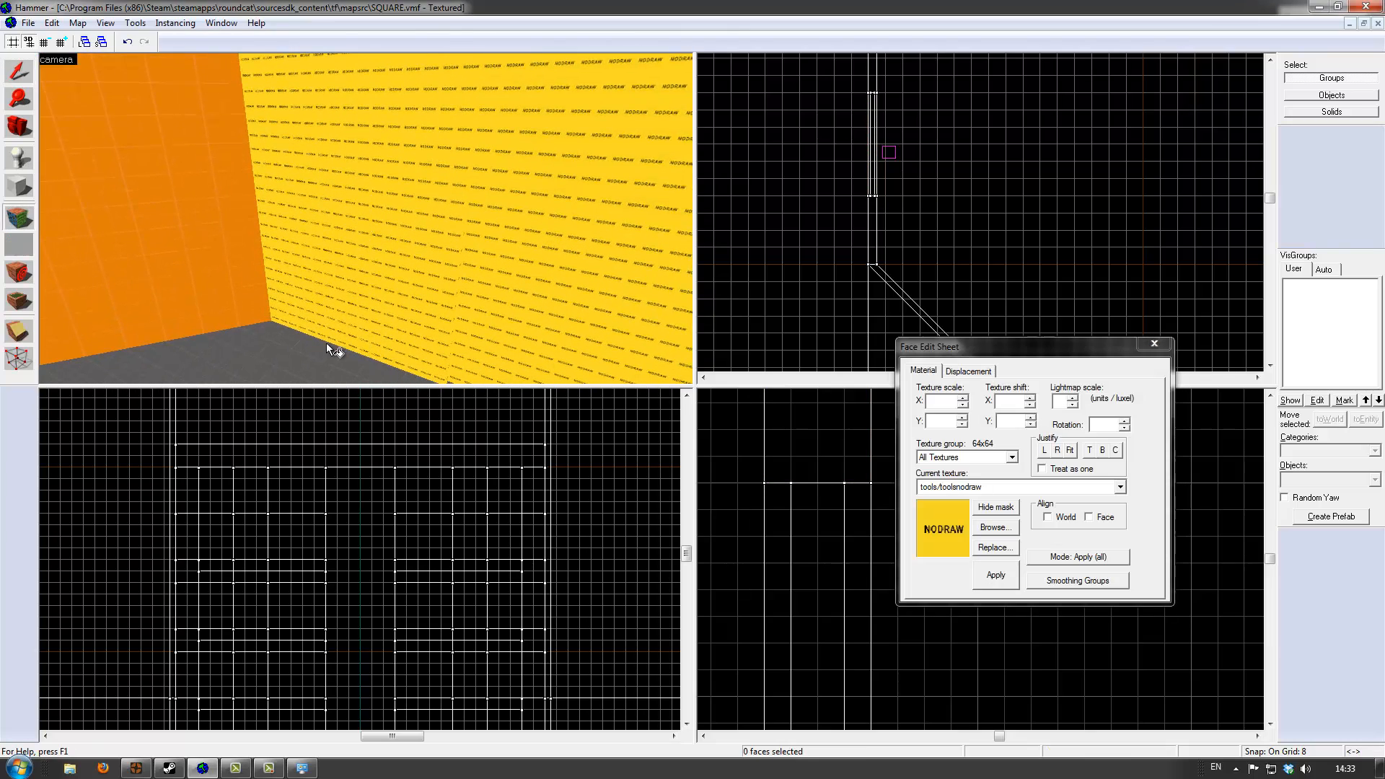
{"action": "left_click", "coordinate": [1107, 558]}
{"action": "left_click", "coordinate": [1096, 575]}
{"action": "left_click", "coordinate": [55, 202]}
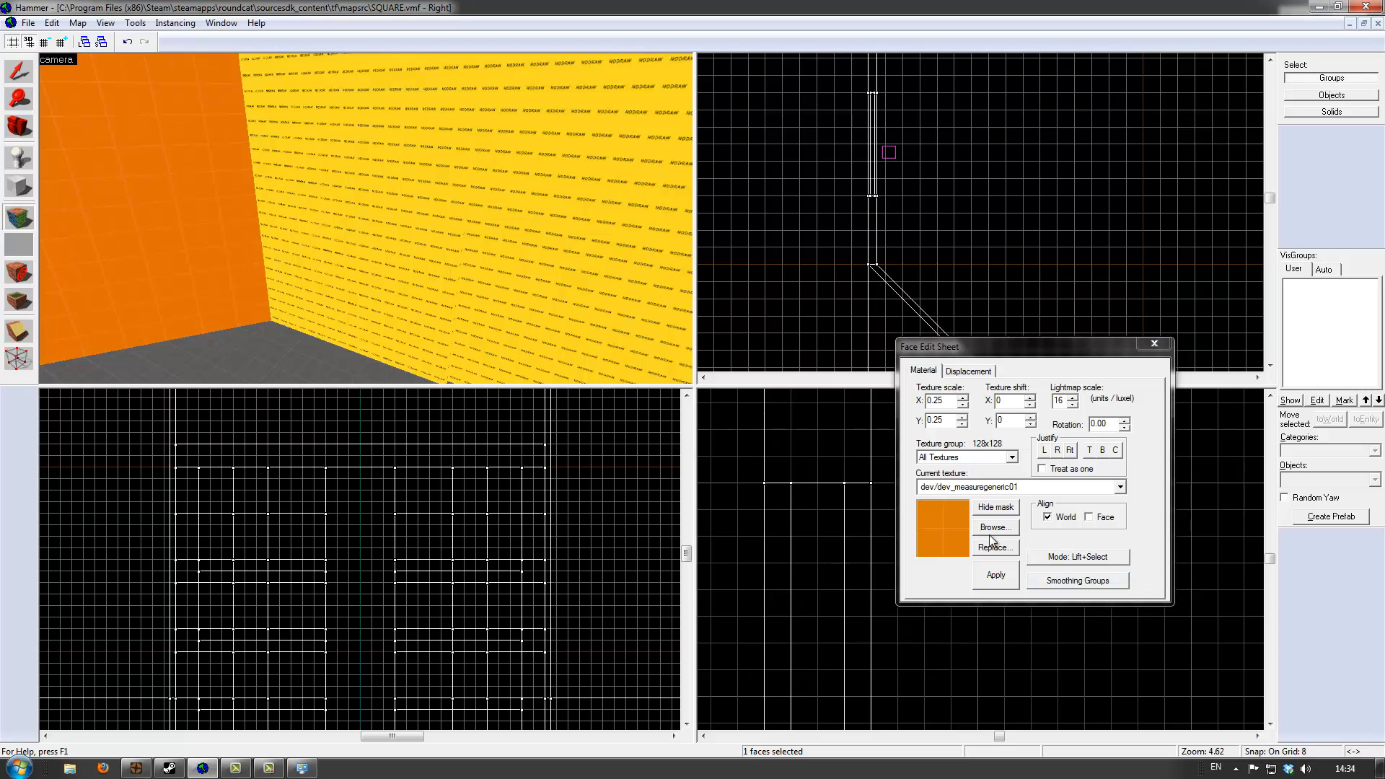
{"action": "left_click", "coordinate": [1077, 556]}
{"action": "left_click", "coordinate": [1092, 641]}
{"action": "left_click", "coordinate": [364, 266]}
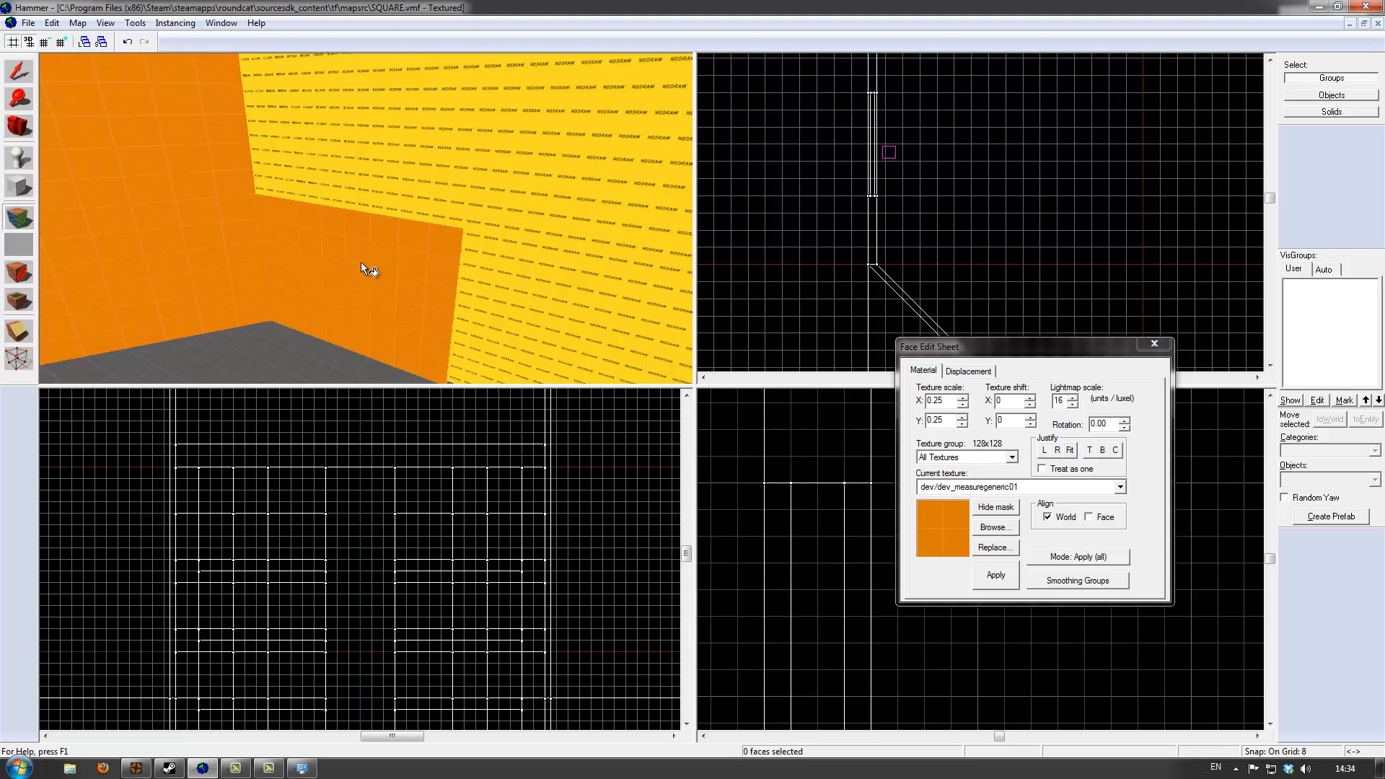
Apply dev/dev_measuregeneric01 to the remaining wall pieces around the door section, on both sides and on the inner doorway edges
{"action": "key", "text": "z"}
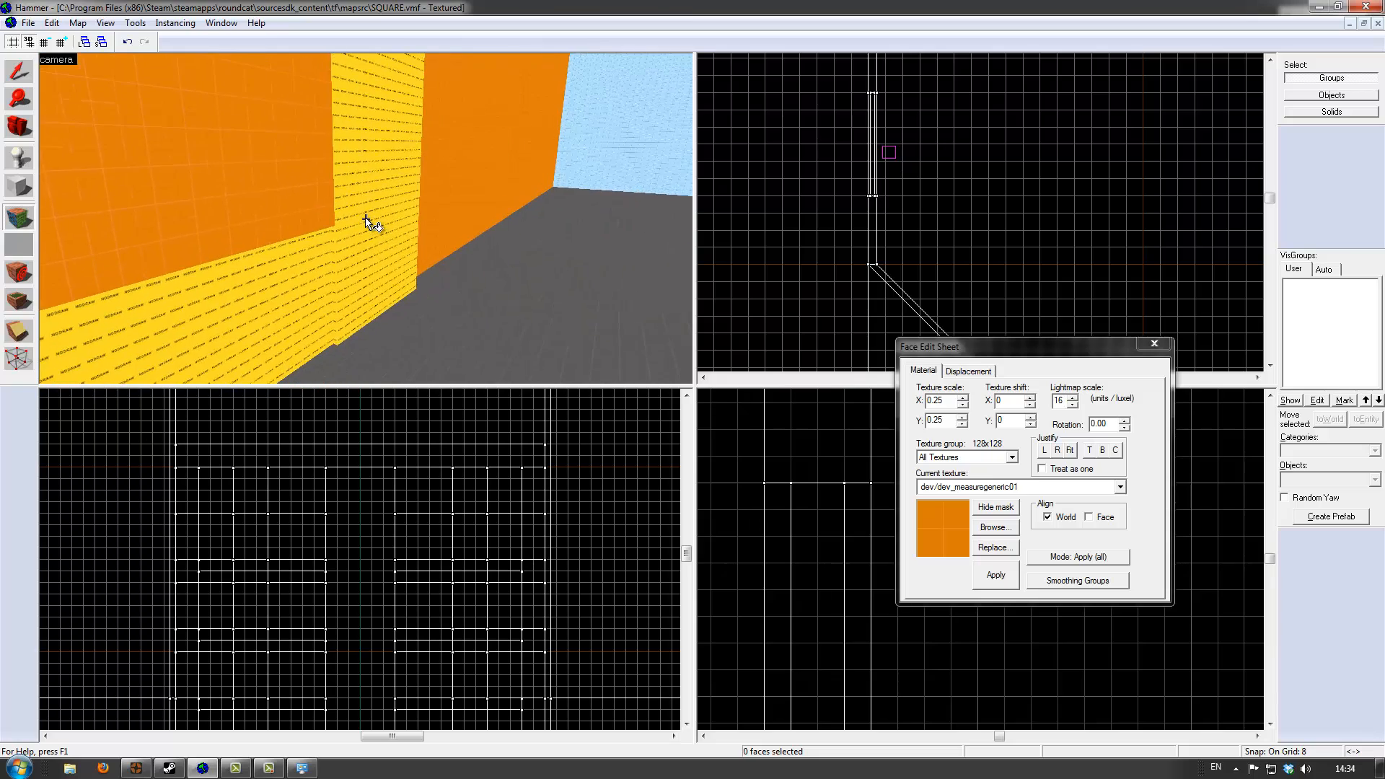
{"action": "left_click", "coordinate": [365, 218]}
{"action": "left_click", "coordinate": [365, 219]}
{"action": "key", "text": "w"}
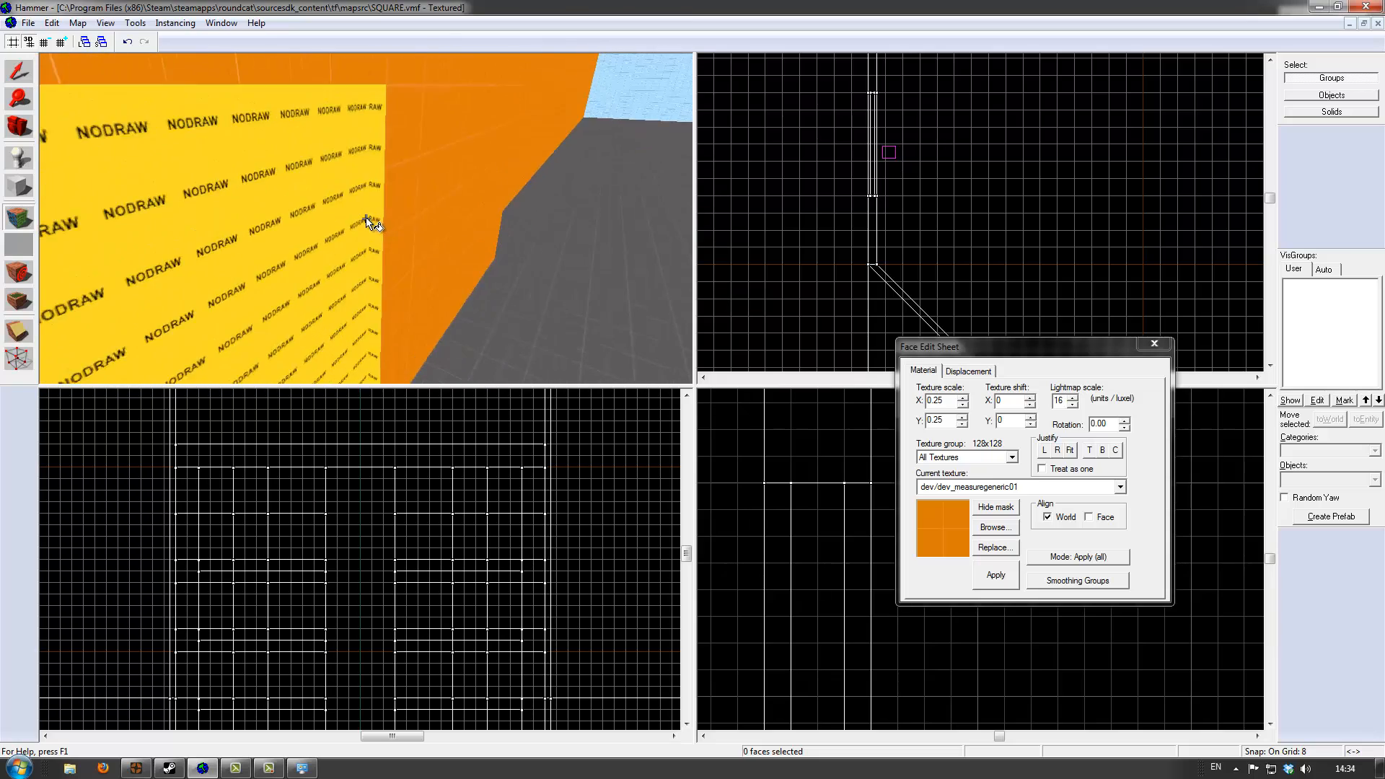
{"action": "key", "text": "w"}
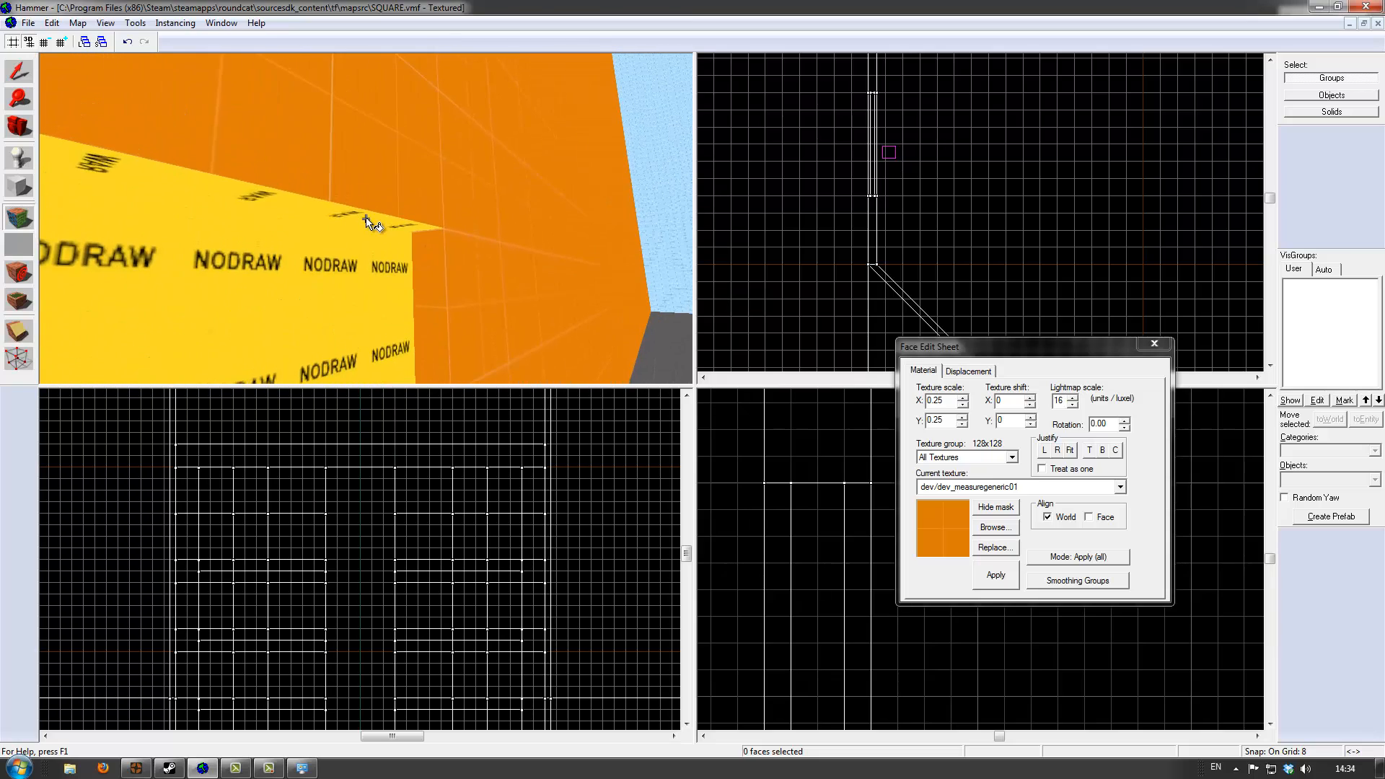
{"action": "key", "text": "w"}
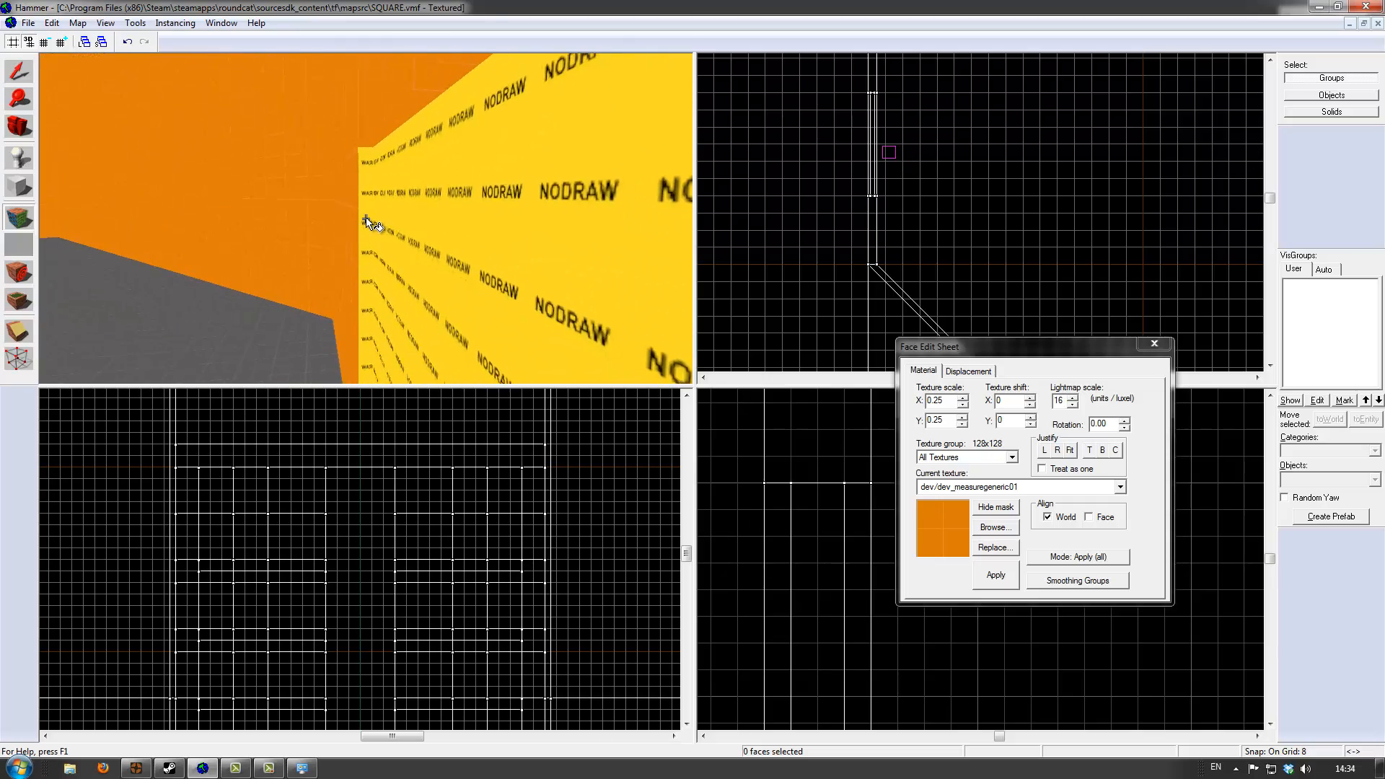
{"action": "key", "text": "w"}
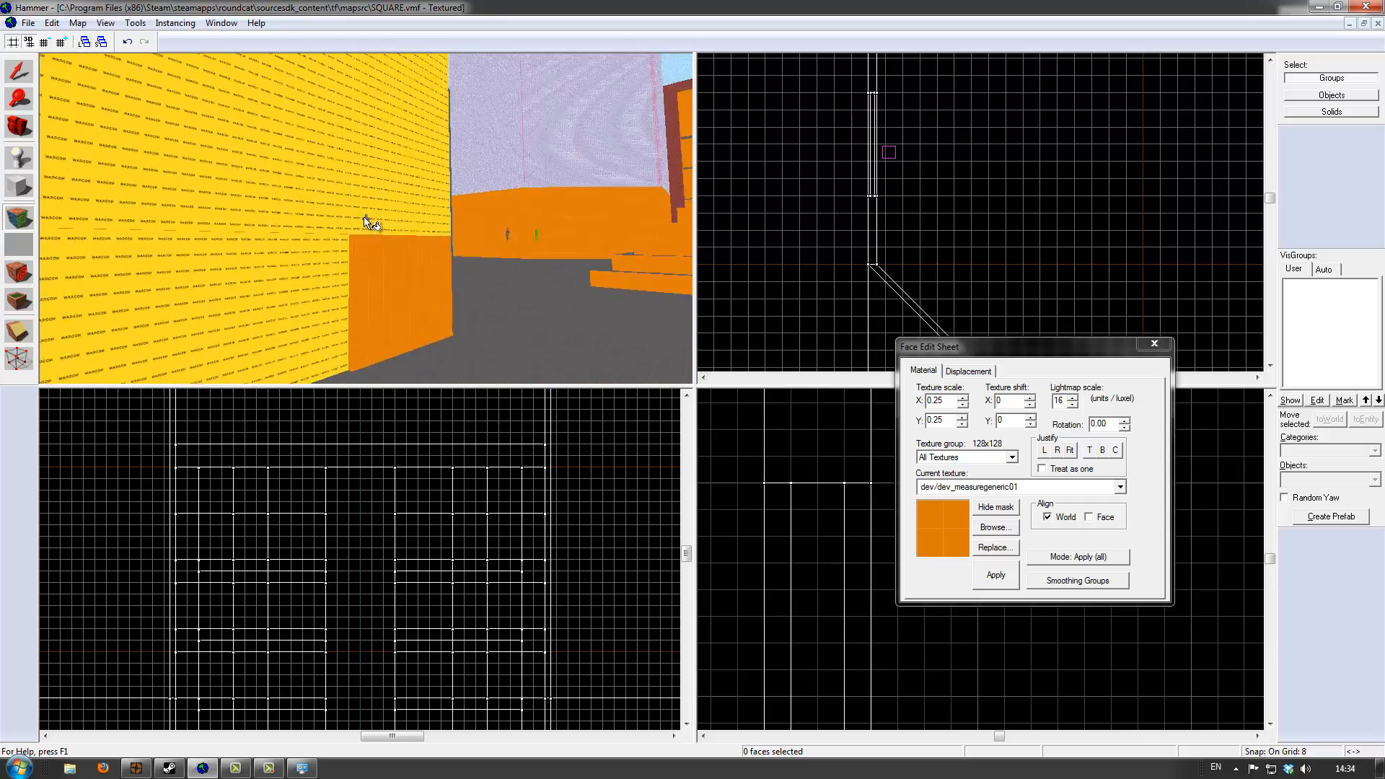
{"action": "key", "text": "w"}
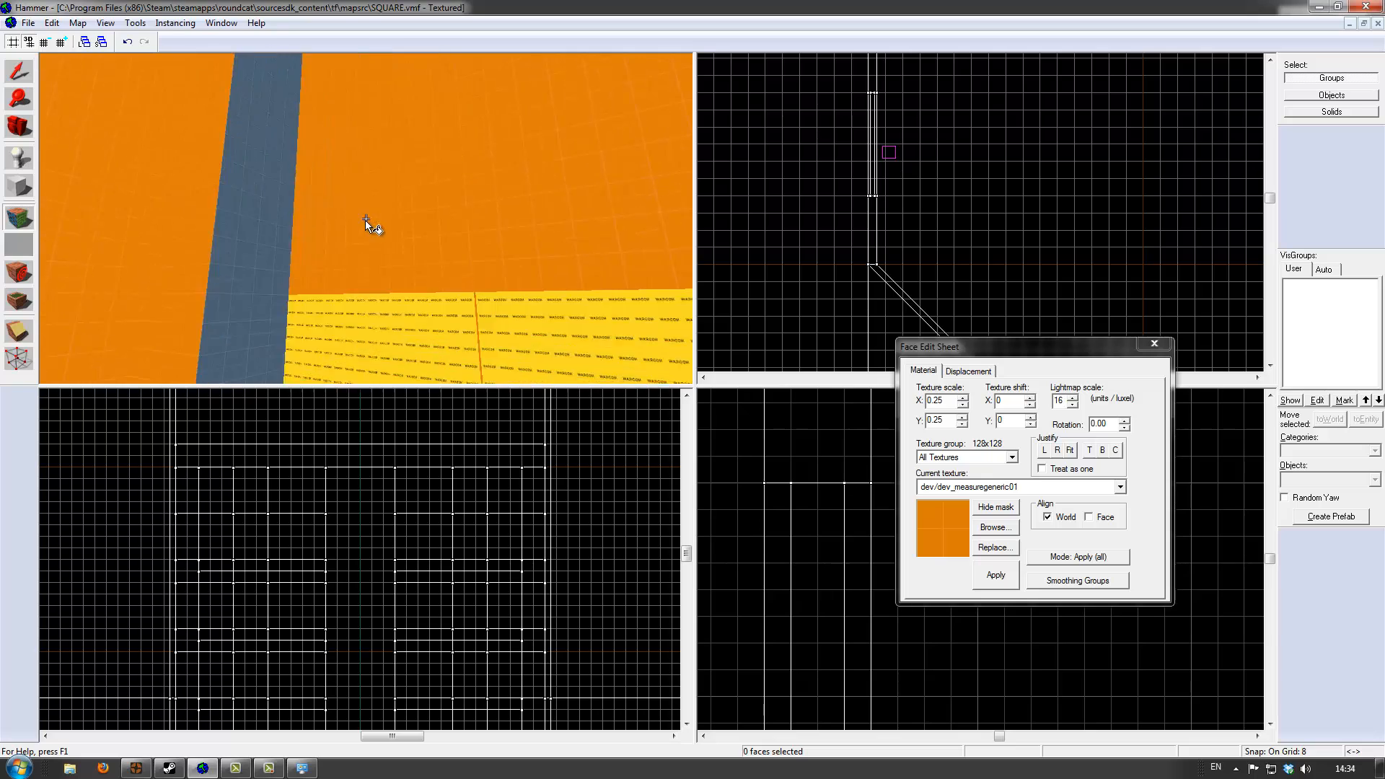
{"action": "key", "text": "w"}
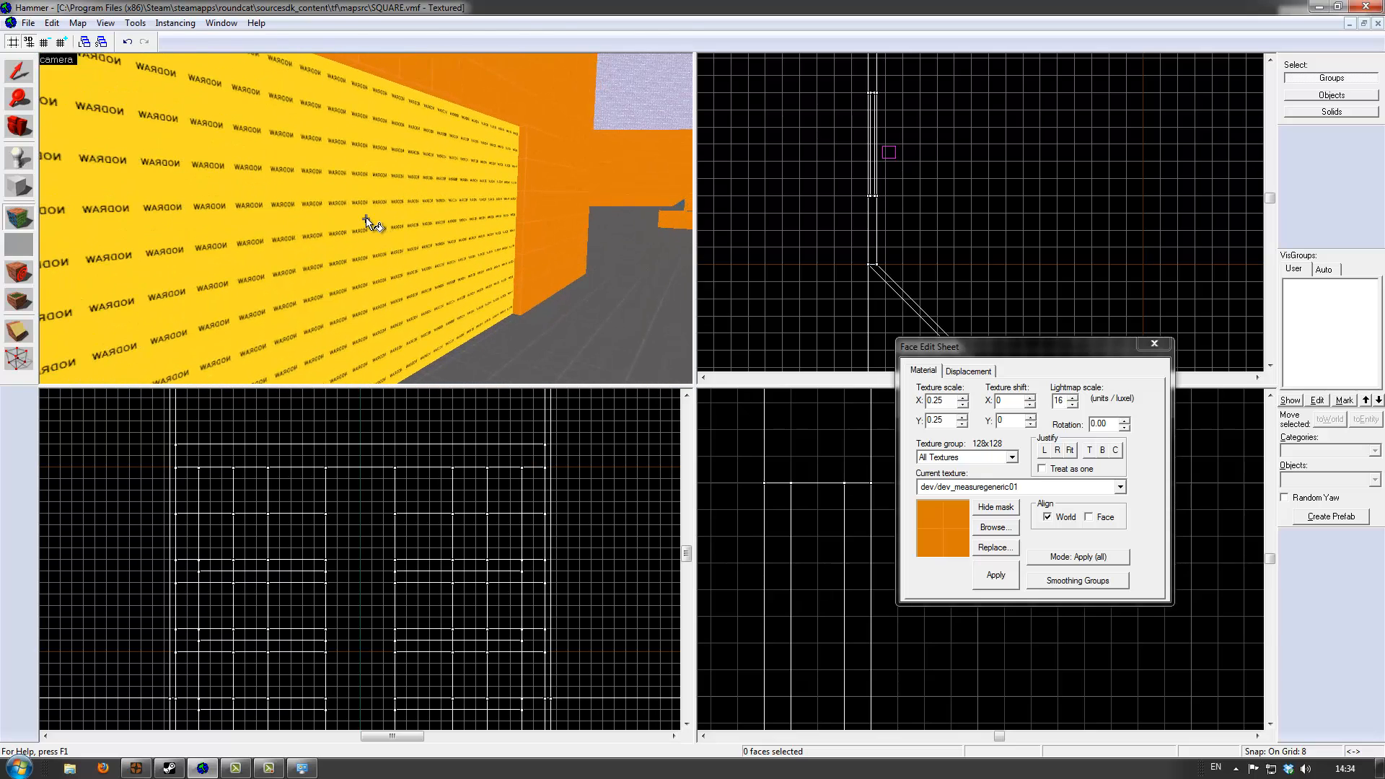
Filter the texture browser for door, choose props/metaldoor01_96 and apply it to the face of the inset door section
{"action": "left_click", "coordinate": [1014, 529]}
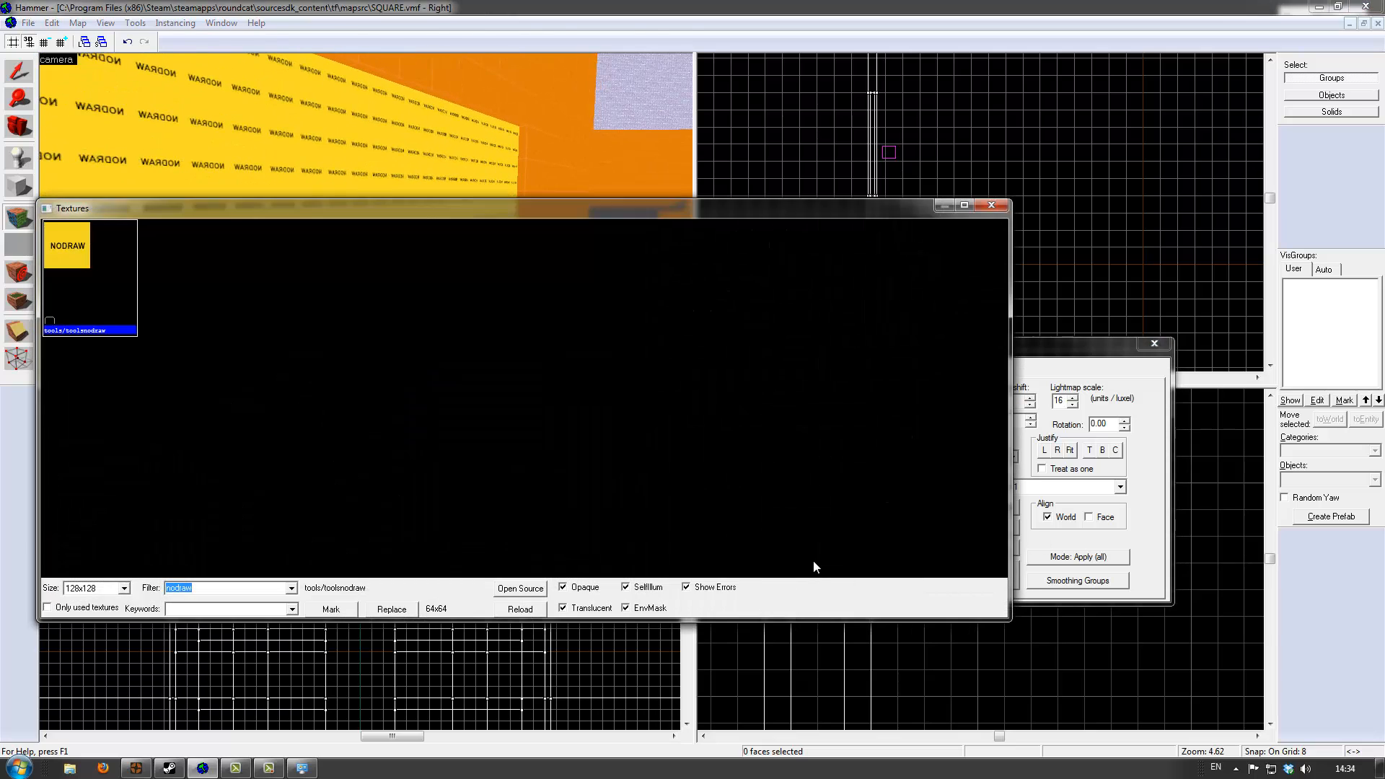
{"action": "type", "text": "door"}
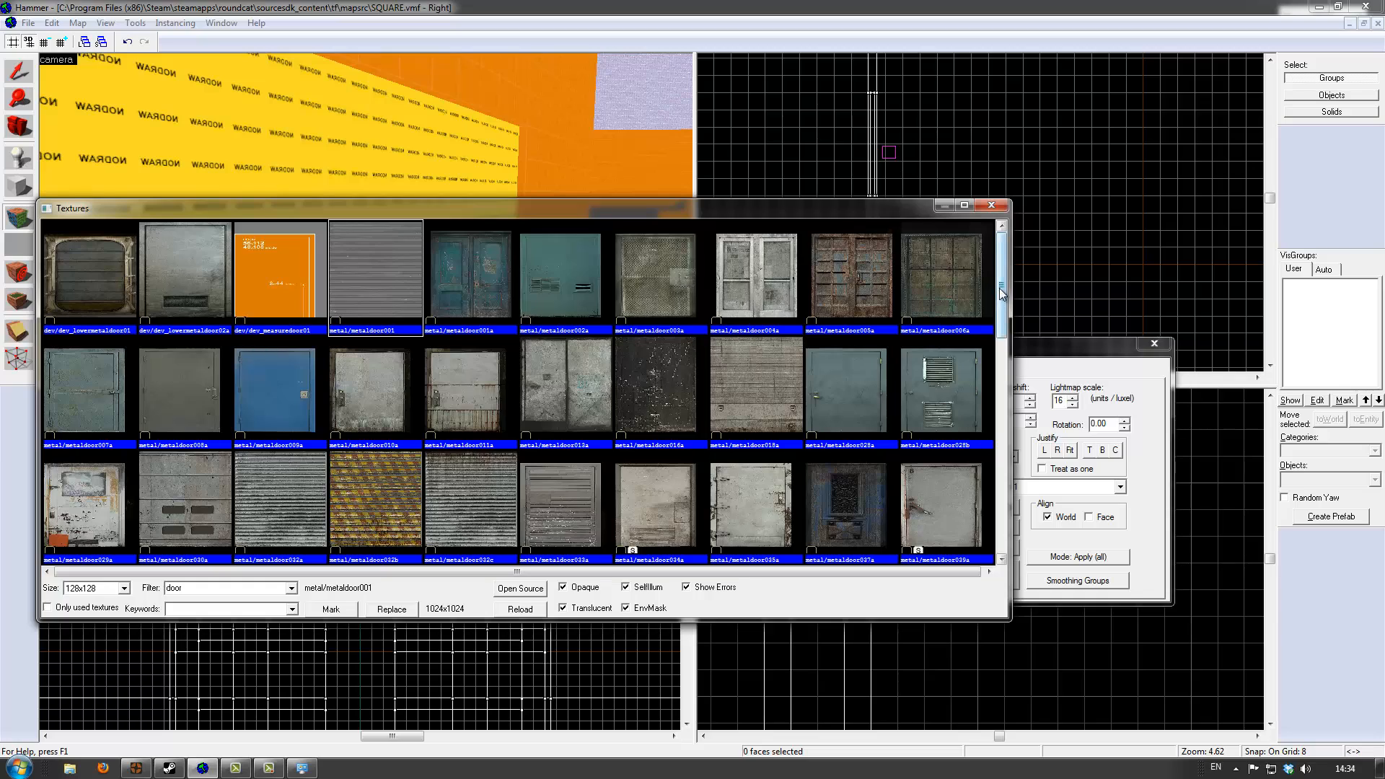
{"action": "left_click_drag", "start_coordinate": [998, 288], "coordinate": [998, 431]}
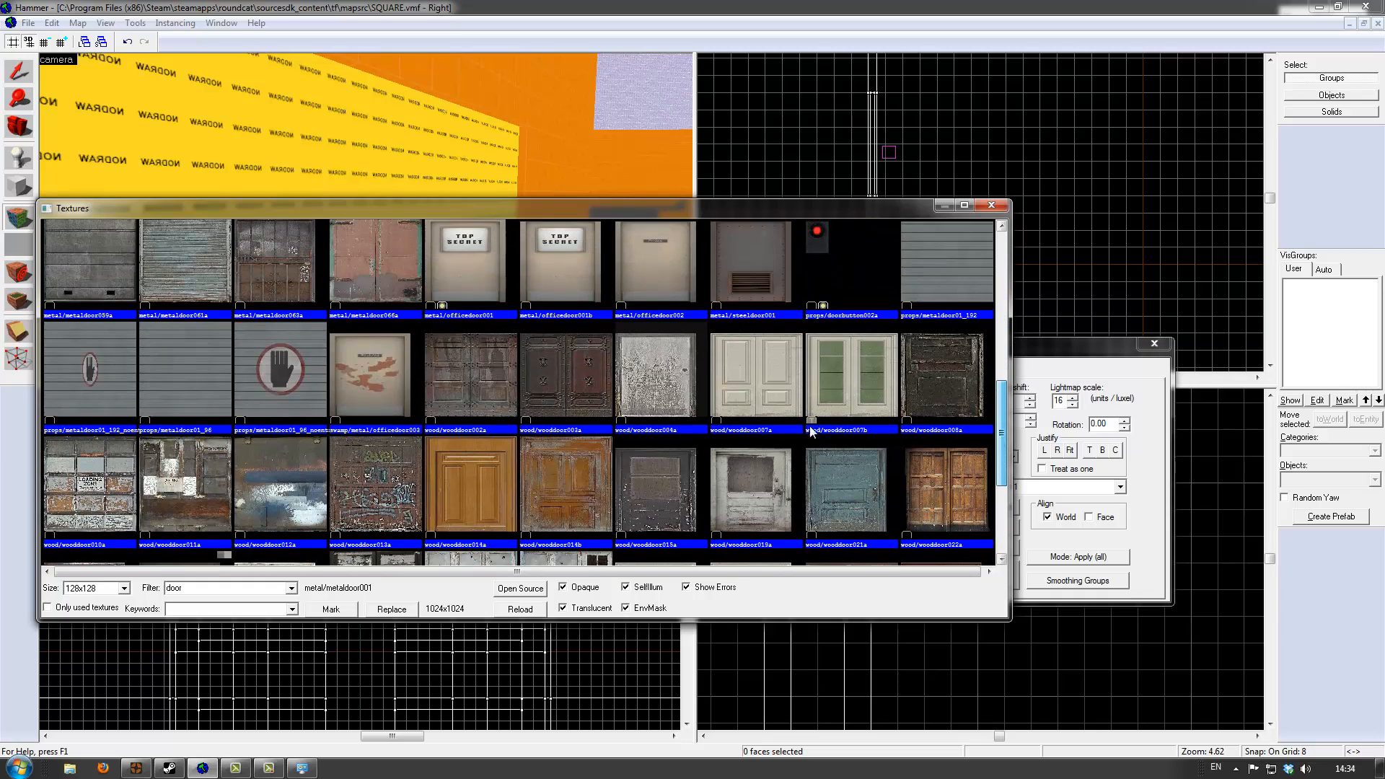
{"action": "double_click", "coordinate": [191, 368]}
{"action": "right_click", "coordinate": [318, 269]}
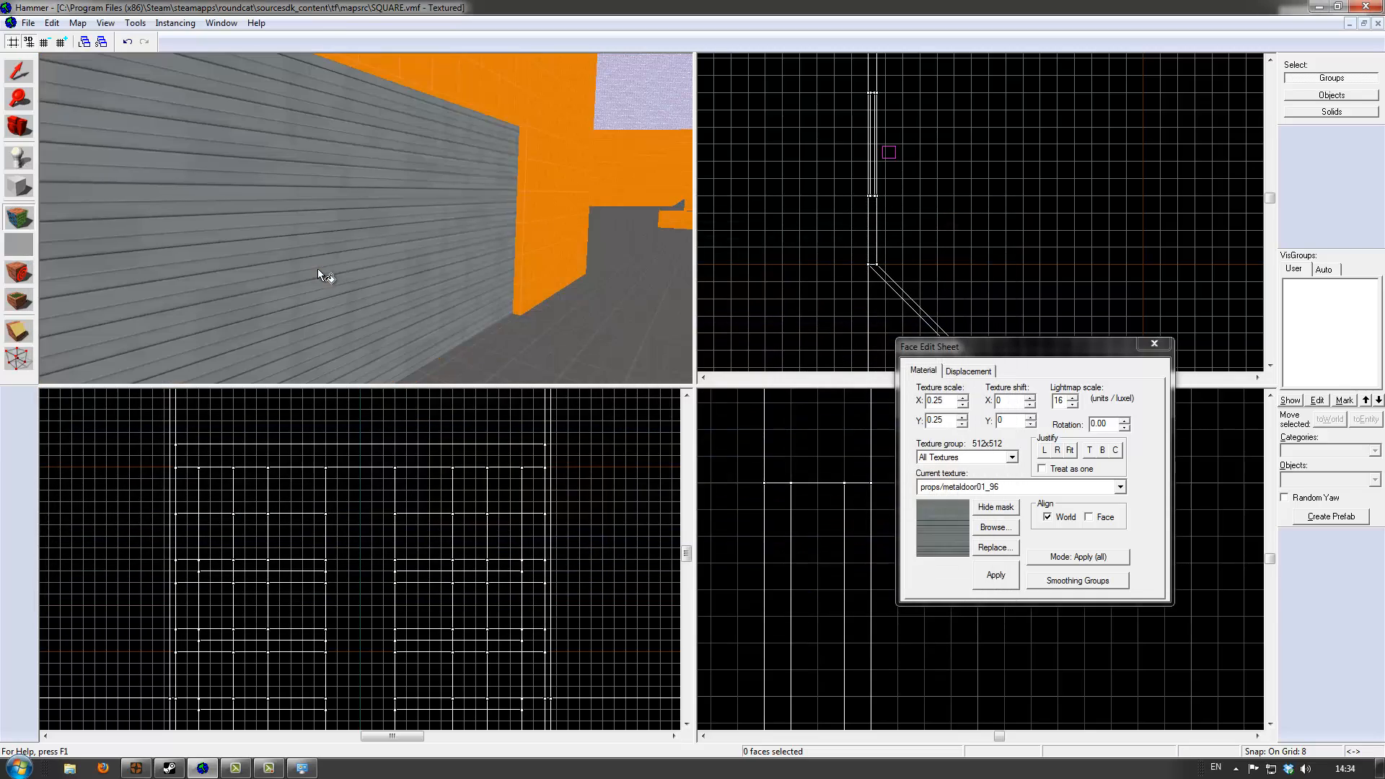
Apply props/metaldoor01_96 to the door section's opposite face and check the doorway from both sides against the player spawn
{"action": "key", "text": "z"}
{"action": "key", "text": "w"}
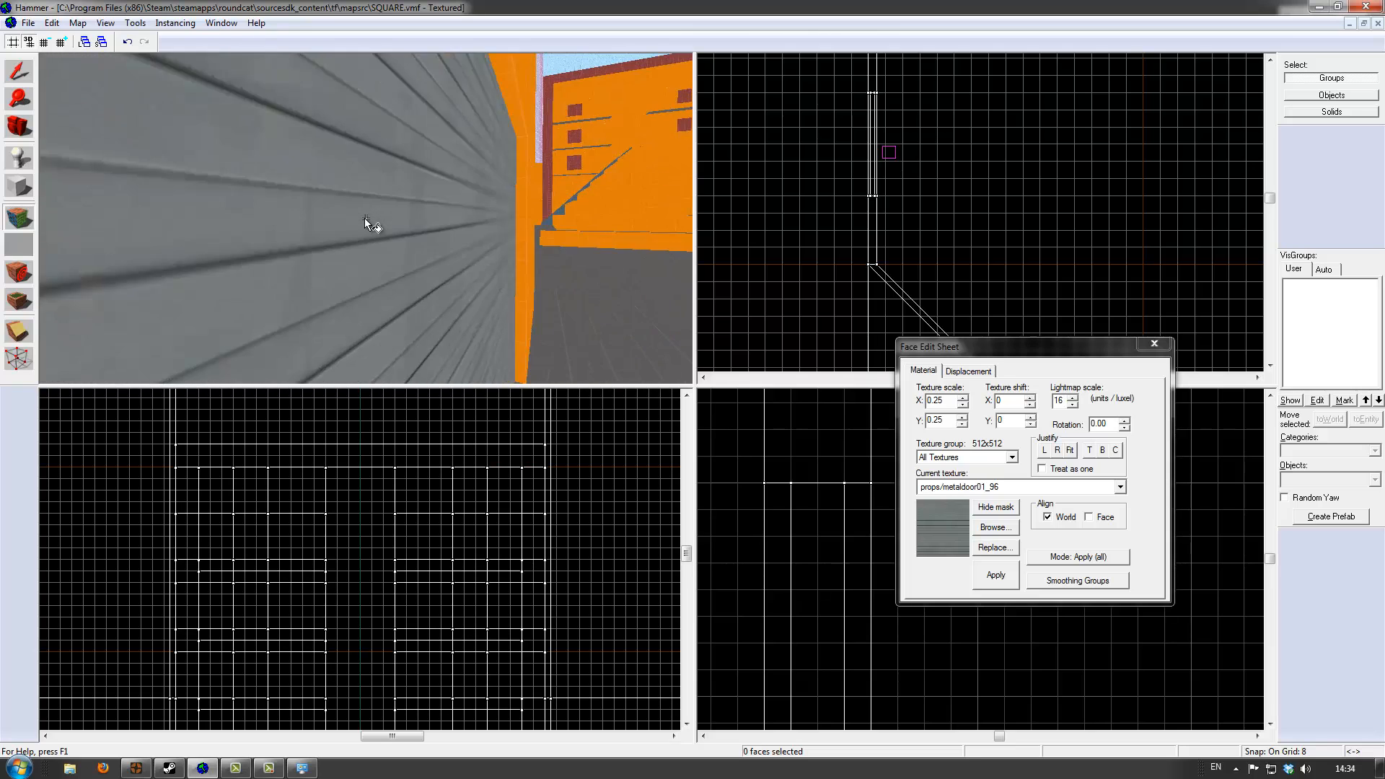
{"action": "key", "text": "s"}
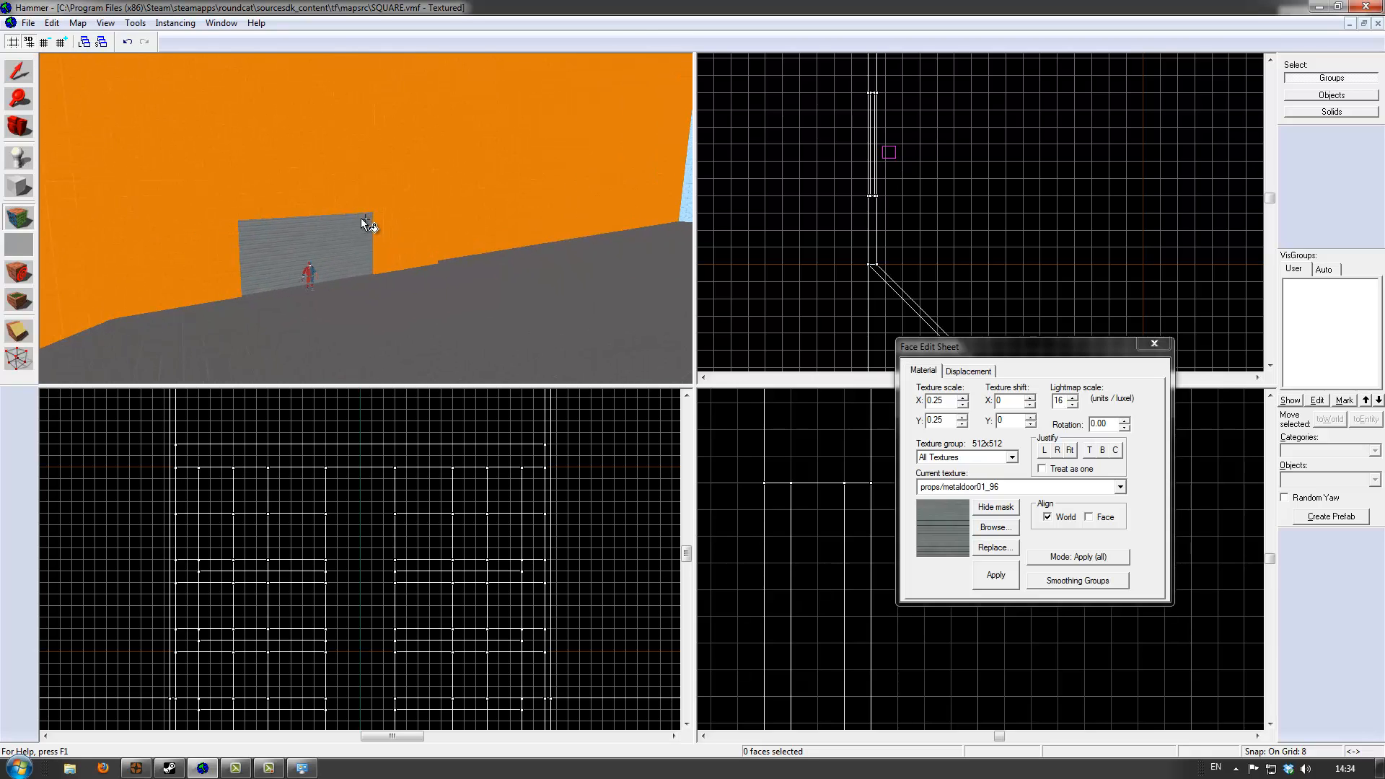
{"action": "key", "text": "w"}
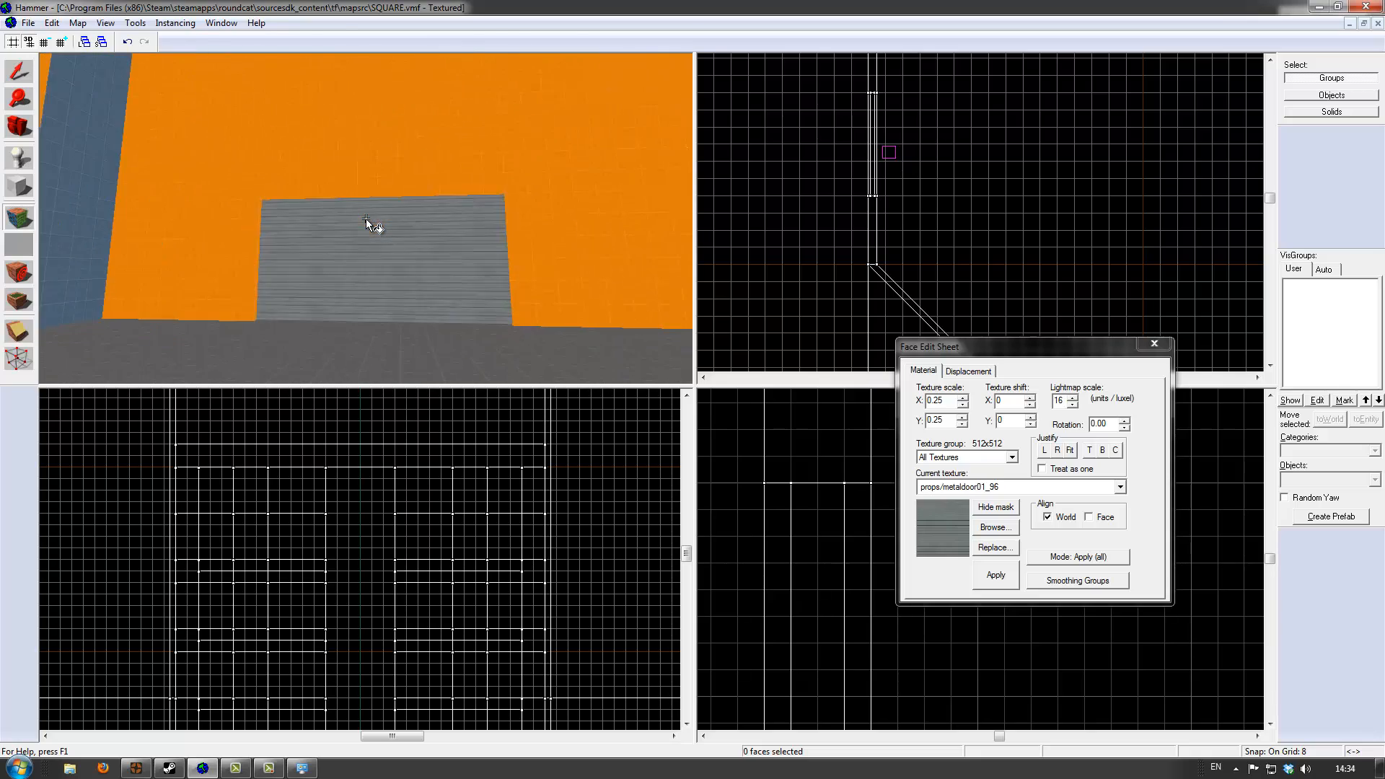
{"action": "key", "text": "w"}
{"action": "key", "text": "s"}
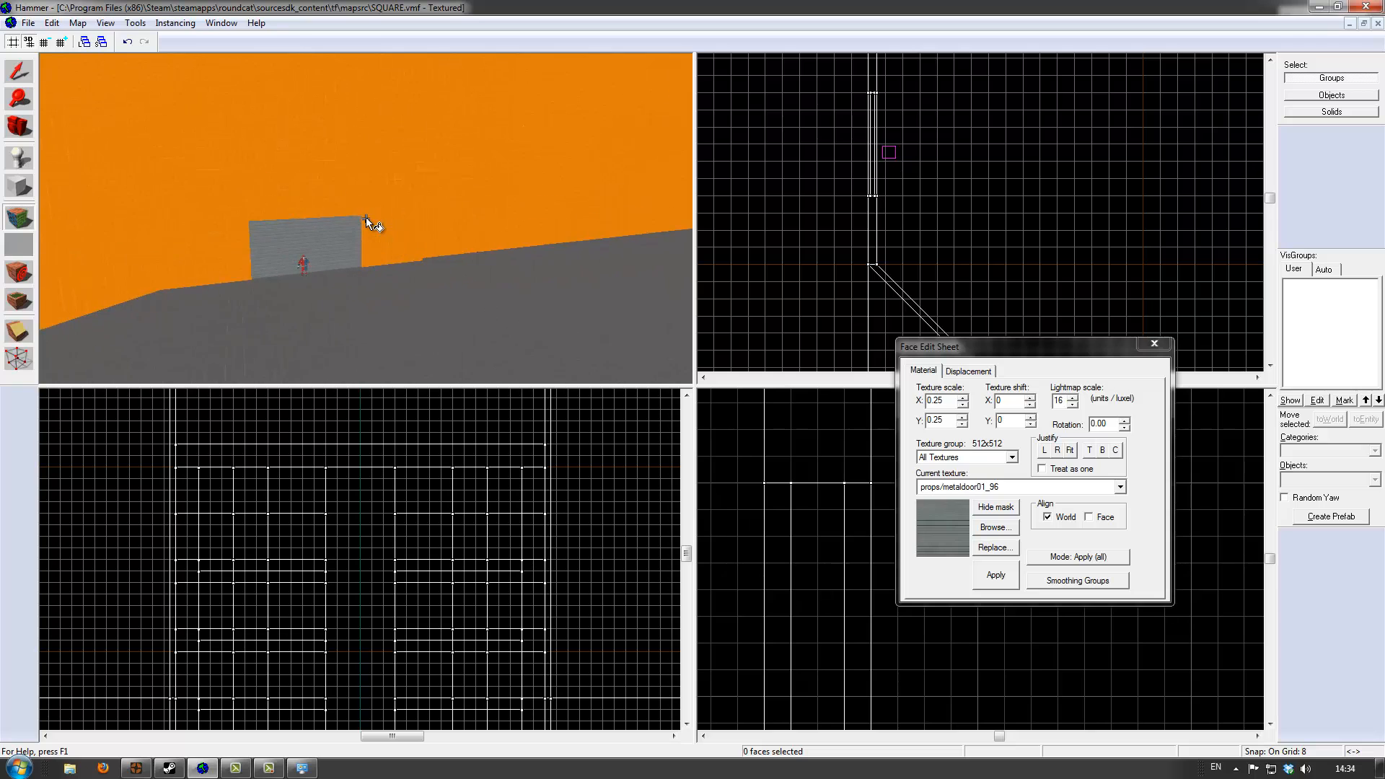
{"action": "key", "text": "w"}
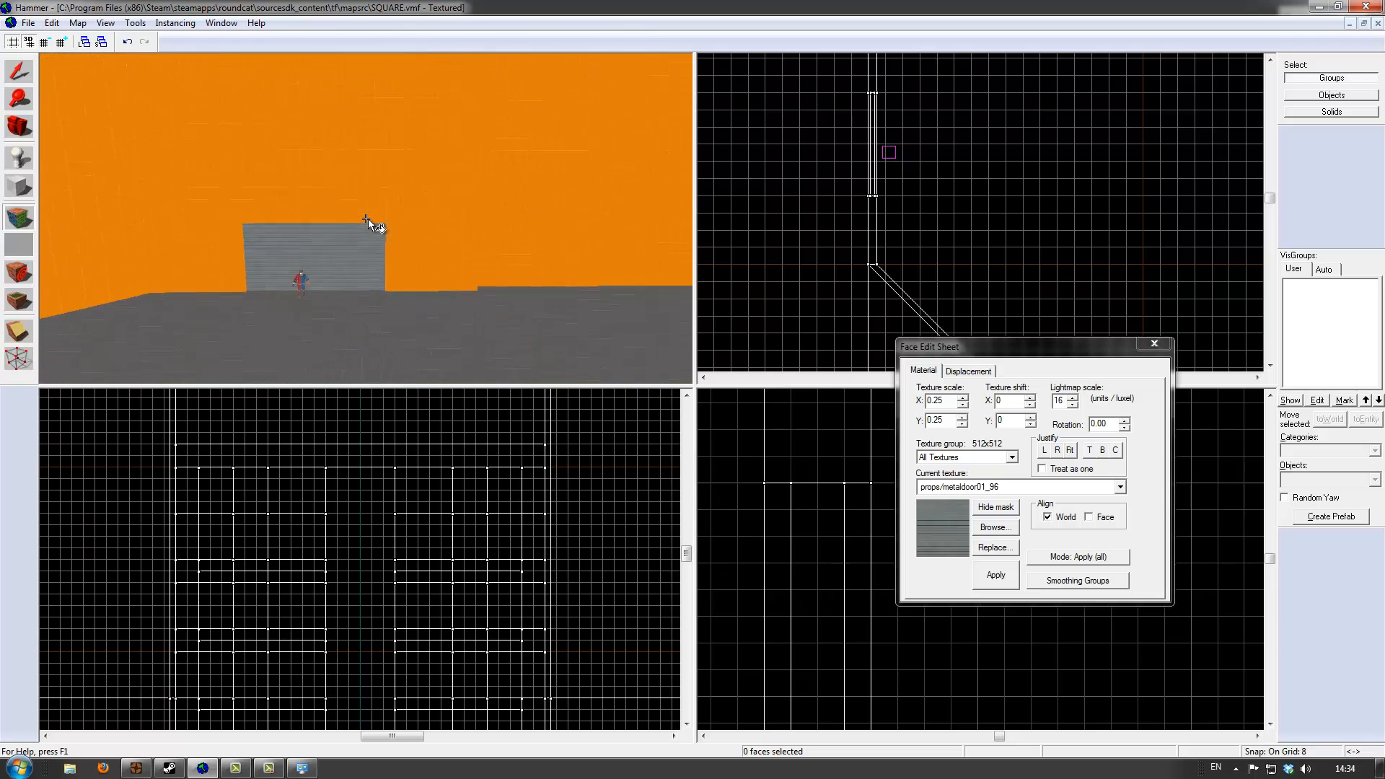
{"action": "key", "text": "z"}
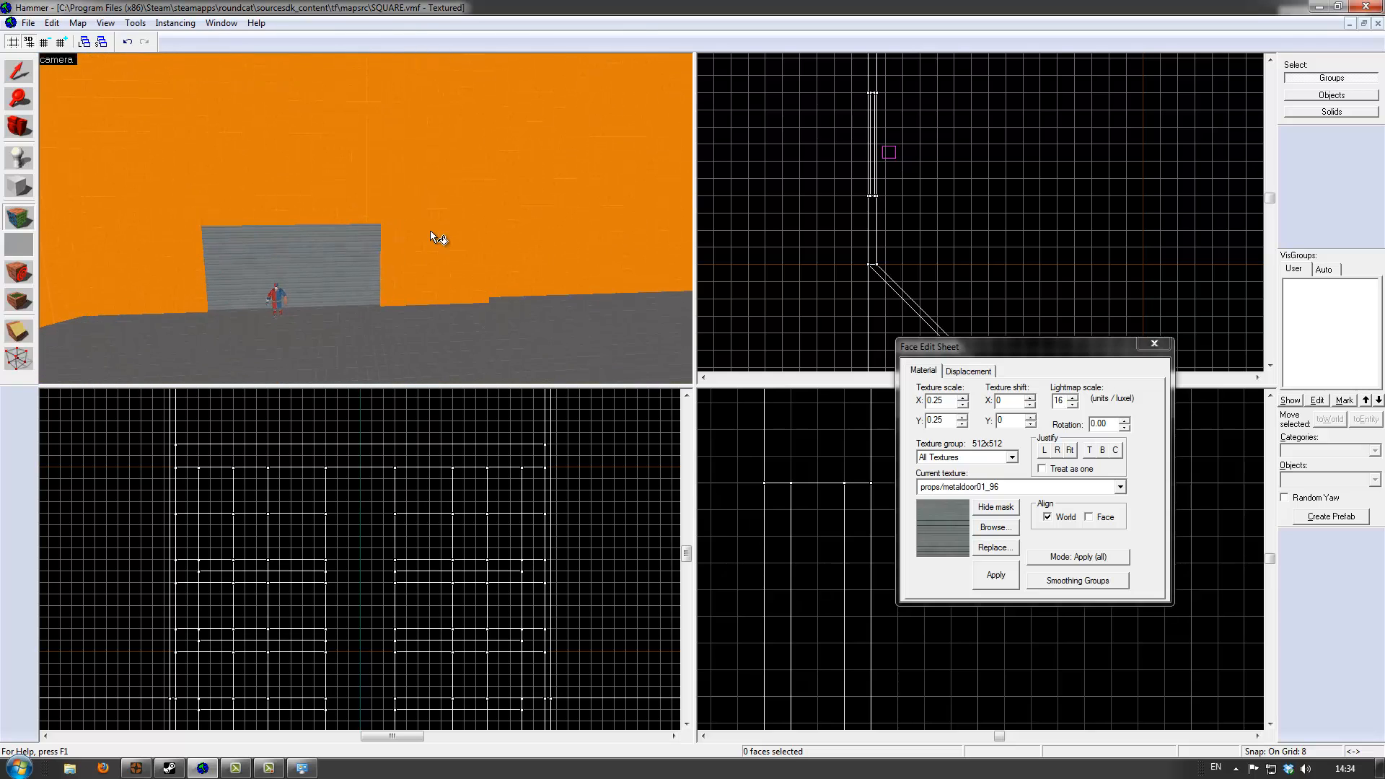
Close the face editing sheet and select the five orange wall pieces around and above the metal door
{"action": "left_click", "coordinate": [1152, 344]}
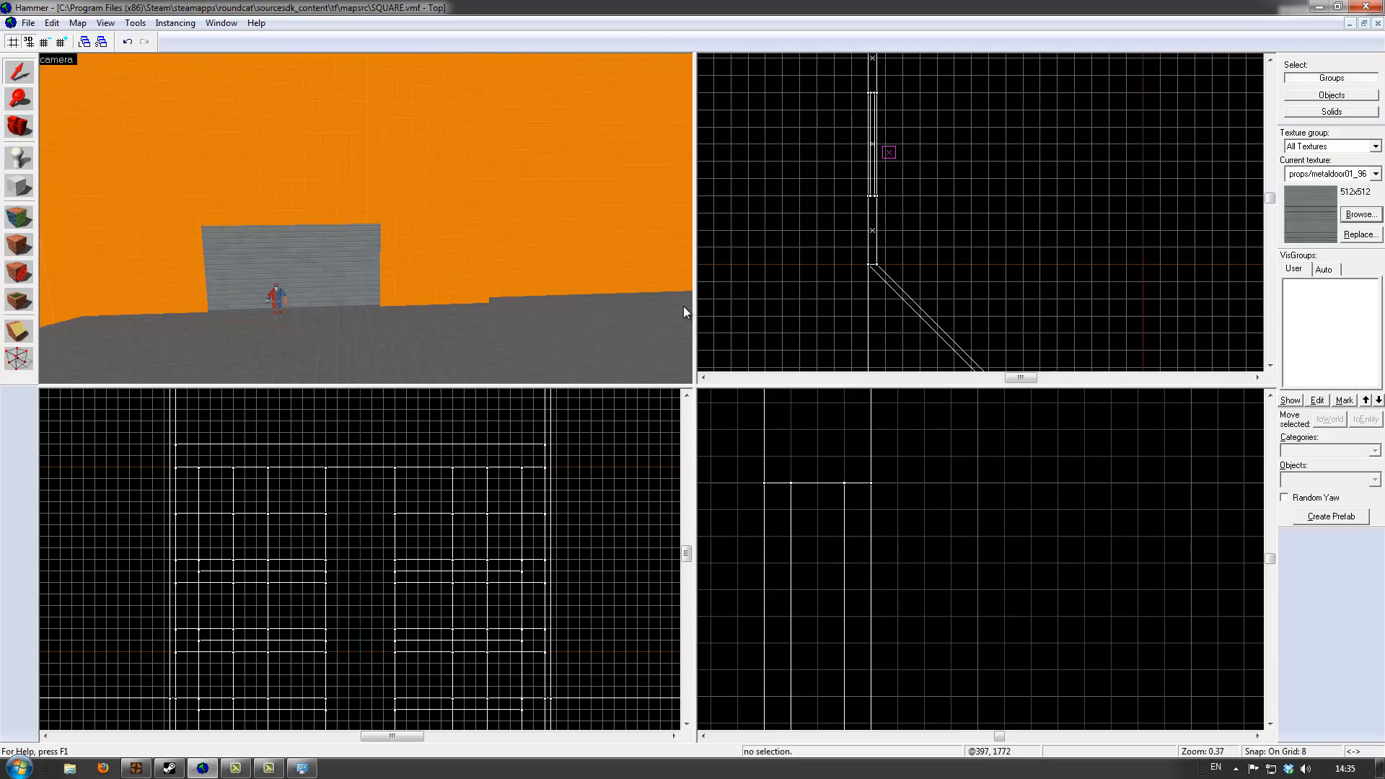
{"action": "left_click", "coordinate": [435, 283]}
{"action": "left_click", "coordinate": [407, 215], "text": "ctrl"}
{"action": "left_click", "coordinate": [228, 187], "text": "ctrl"}
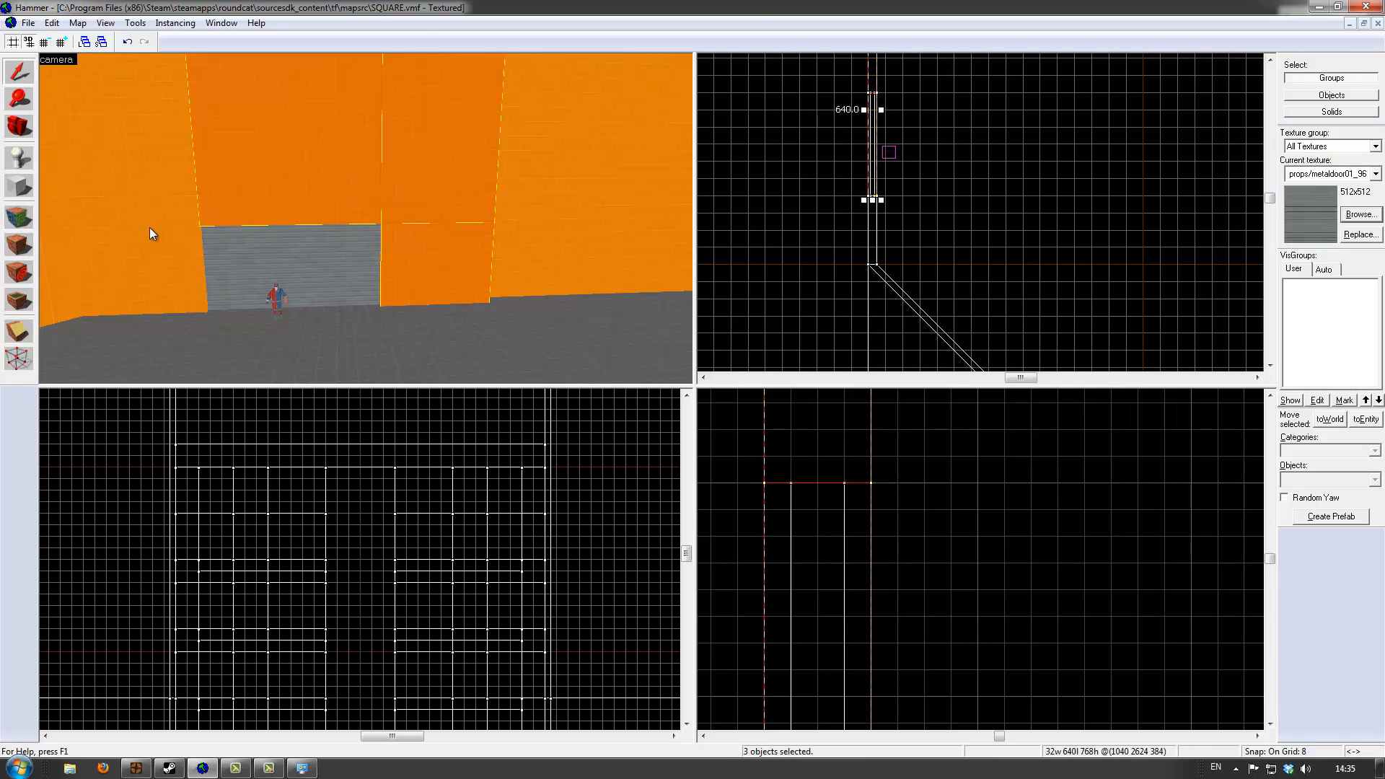
{"action": "left_click", "coordinate": [149, 229], "text": "ctrl"}
{"action": "left_click", "coordinate": [163, 191], "text": "ctrl"}
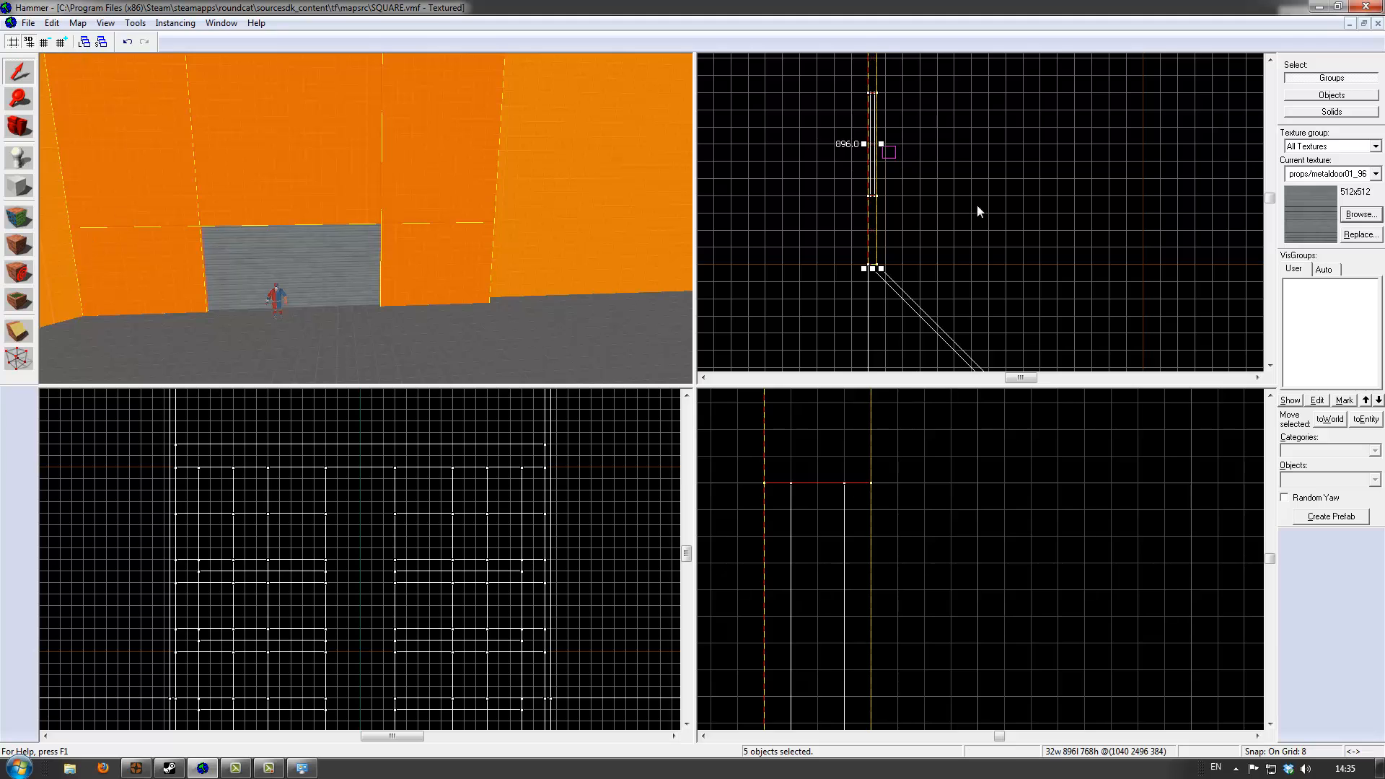
Filter the texture browser for nodraw and make tools/toolsnodraw the current texture
{"action": "left_click", "coordinate": [1360, 215]}
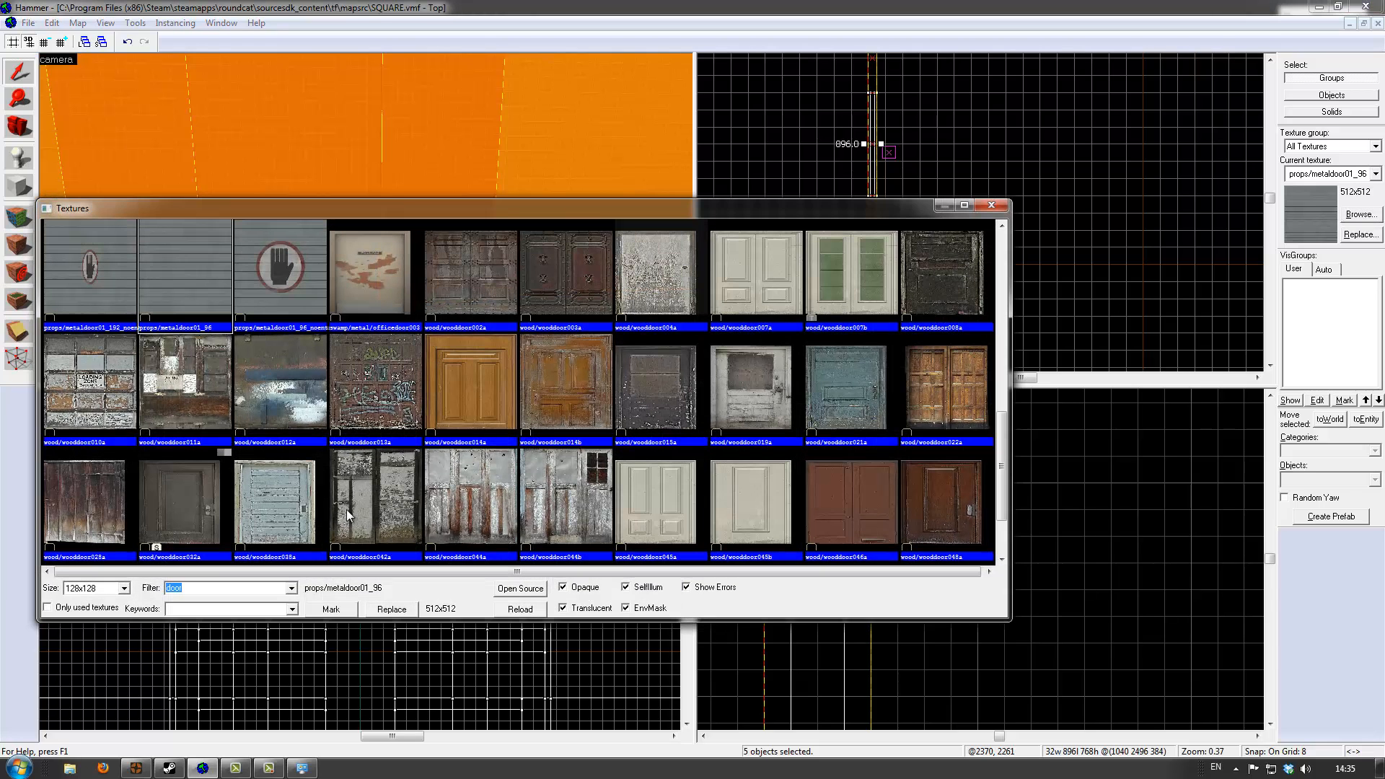
{"action": "type", "text": "nodraw"}
{"action": "double_click", "coordinate": [87, 267]}
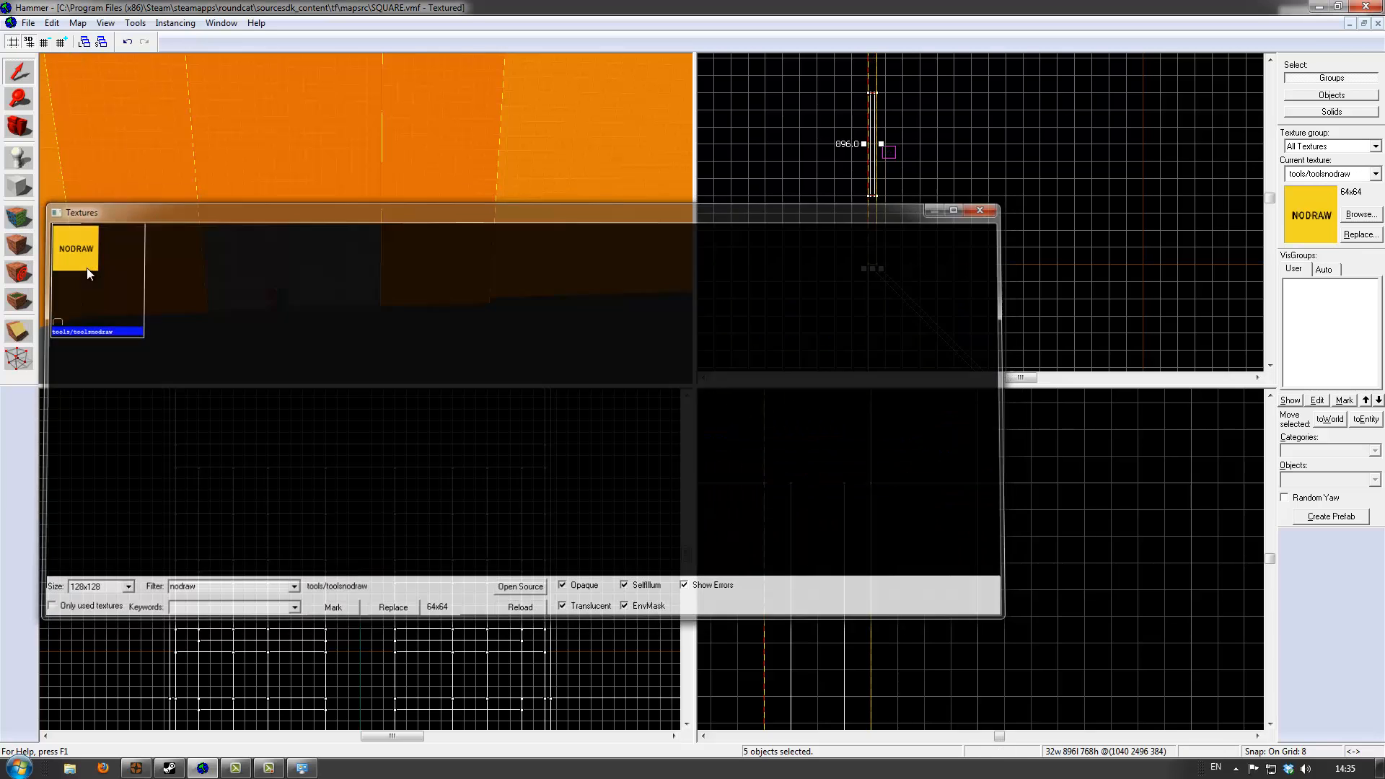
{"action": "scroll", "coordinate": [911, 249], "scroll_direction": "down", "scroll_amount": 4}
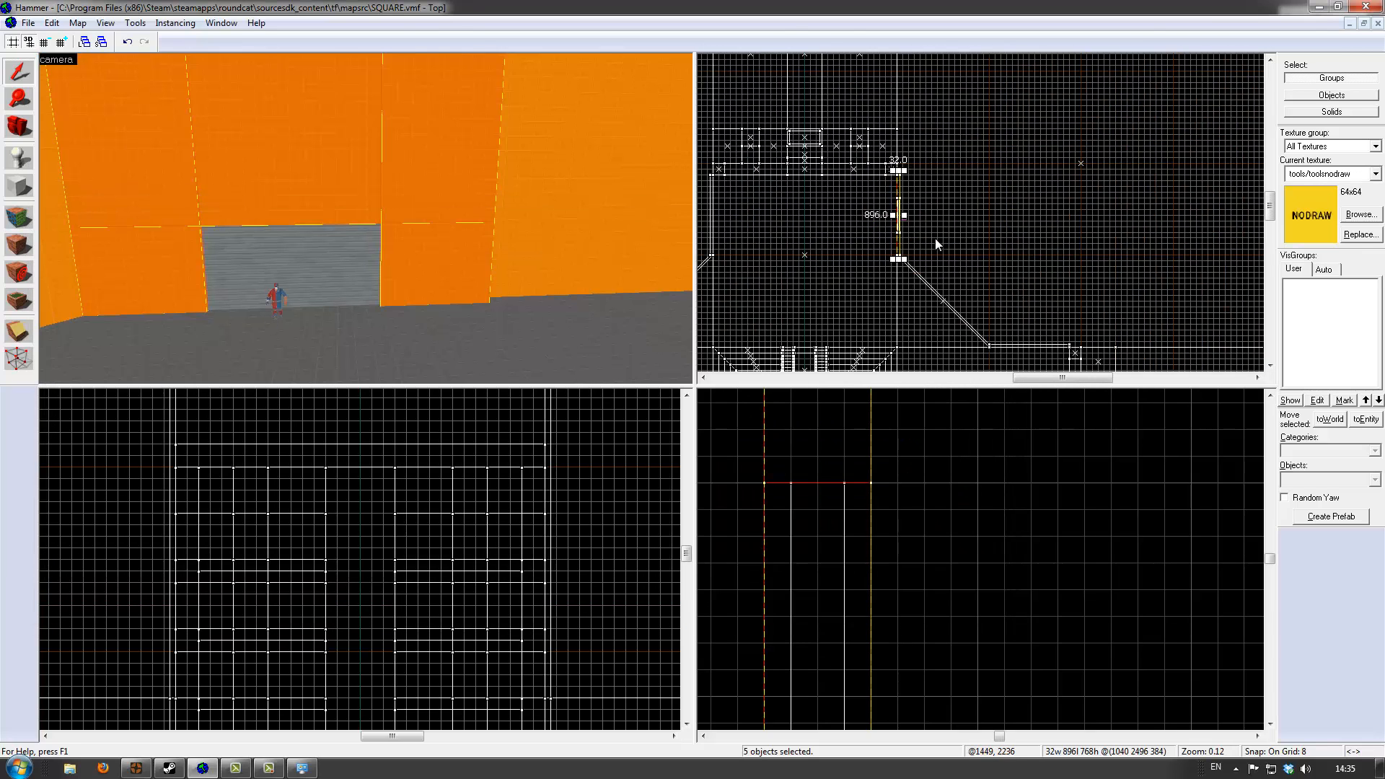
{"action": "scroll", "coordinate": [935, 238], "scroll_direction": "up", "scroll_amount": 1}
{"action": "scroll", "coordinate": [881, 158], "scroll_direction": "up", "scroll_amount": 12}
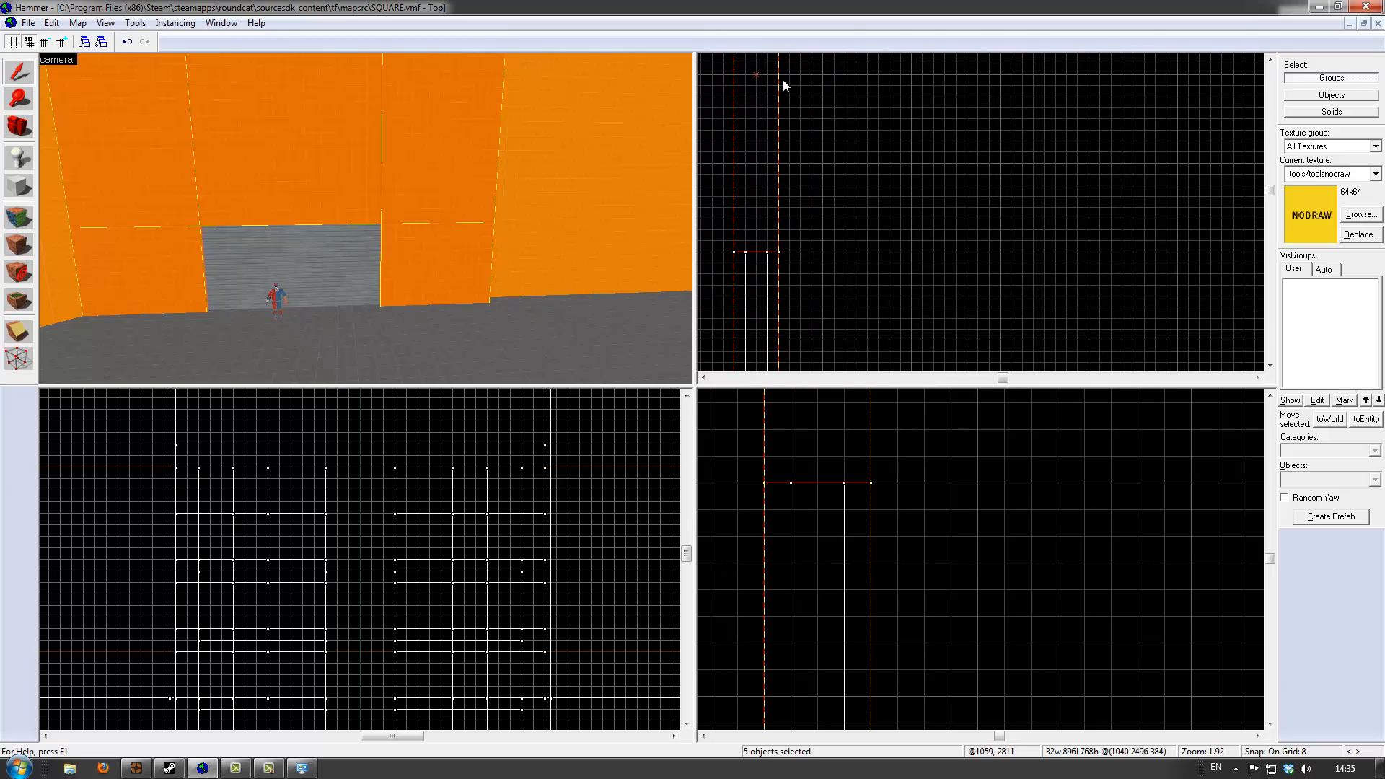
{"action": "left_click_drag", "start_coordinate": [781, 75], "coordinate": [1028, 164]}
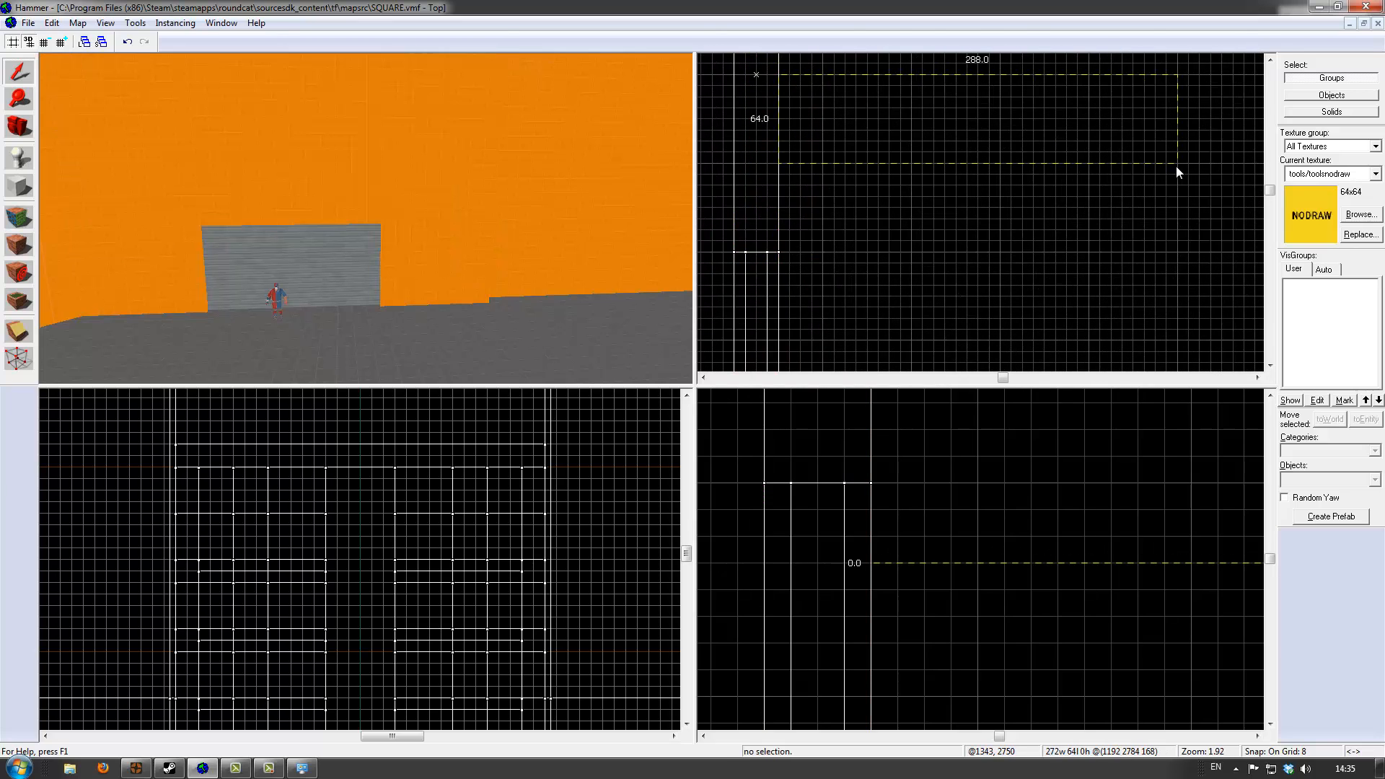
{"action": "key", "text": "z"}
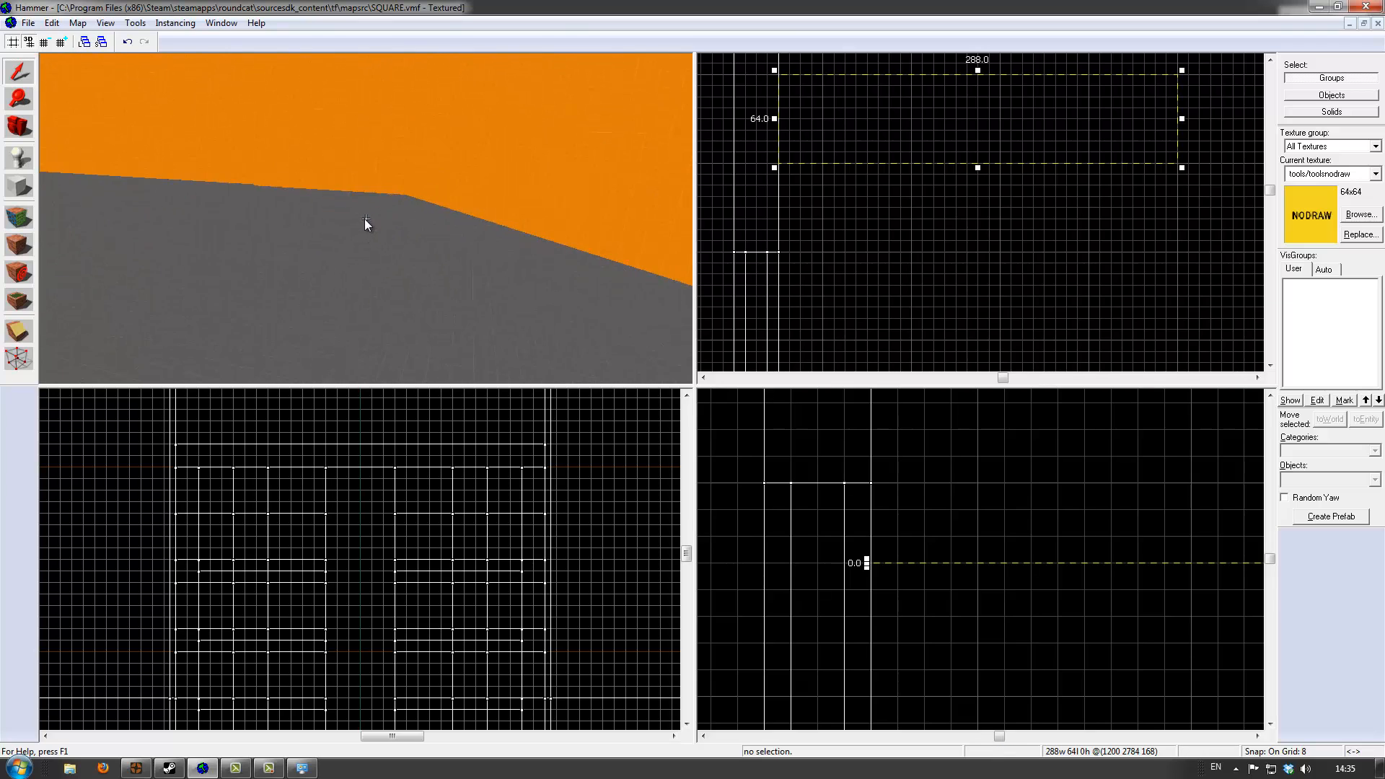
{"action": "key", "text": "s"}
{"action": "key", "text": "z"}
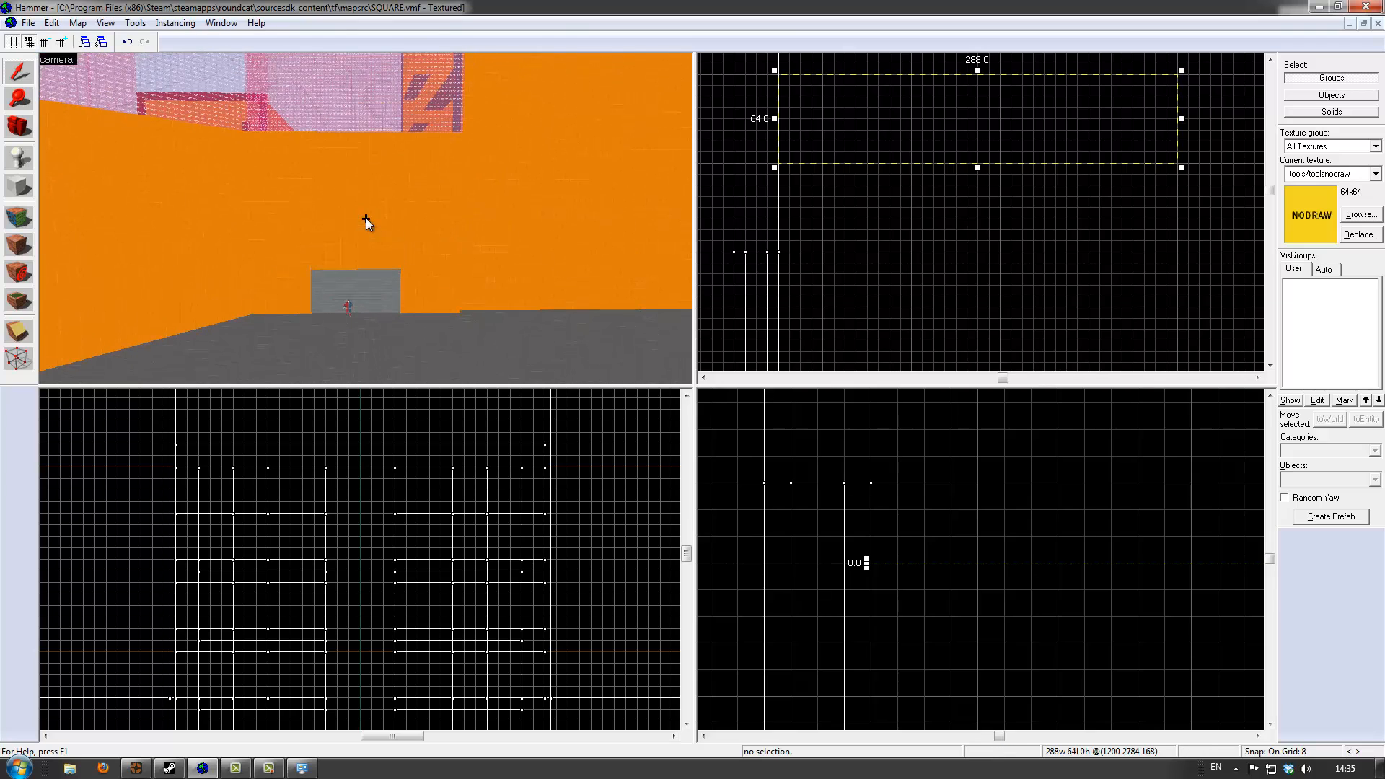
{"action": "scroll", "coordinate": [876, 295], "scroll_direction": "down", "scroll_amount": 10}
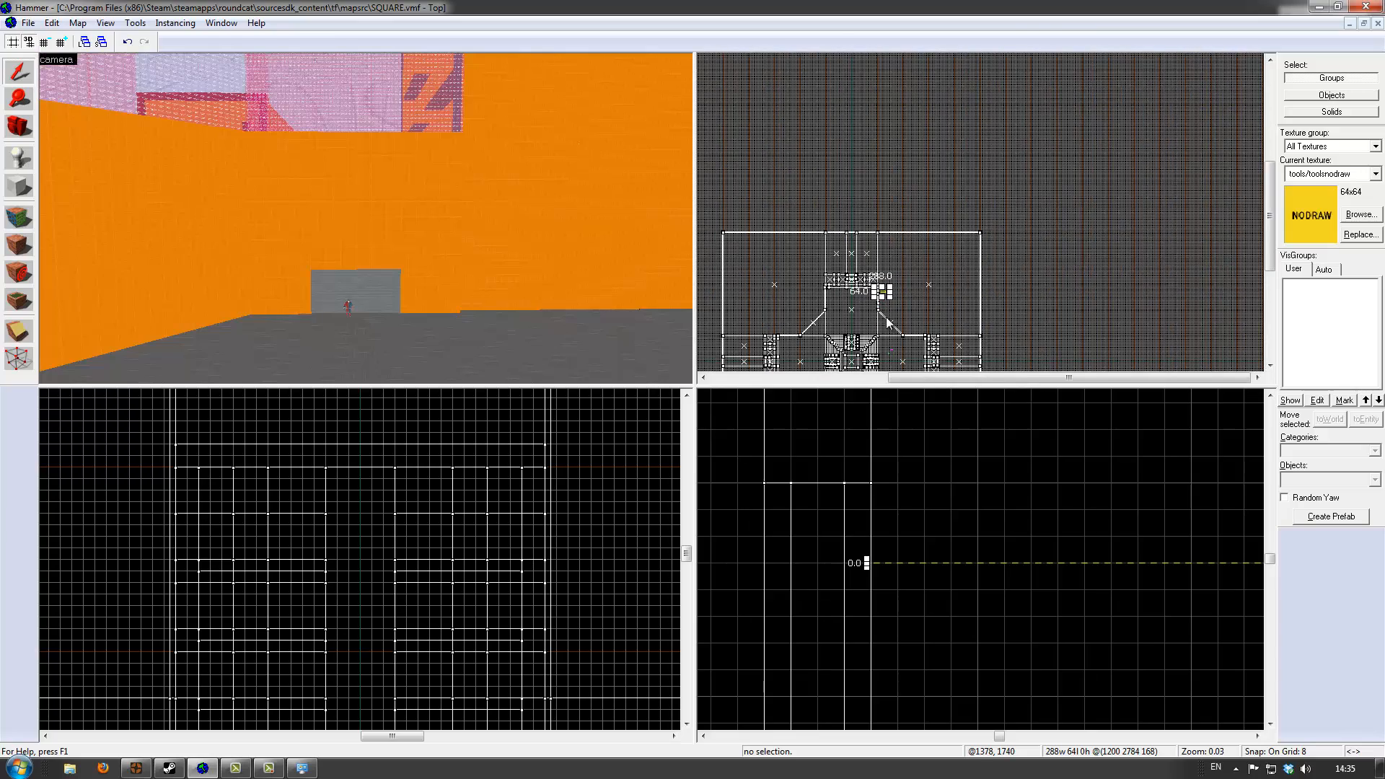
{"action": "scroll", "coordinate": [887, 322], "scroll_direction": "up", "scroll_amount": 8}
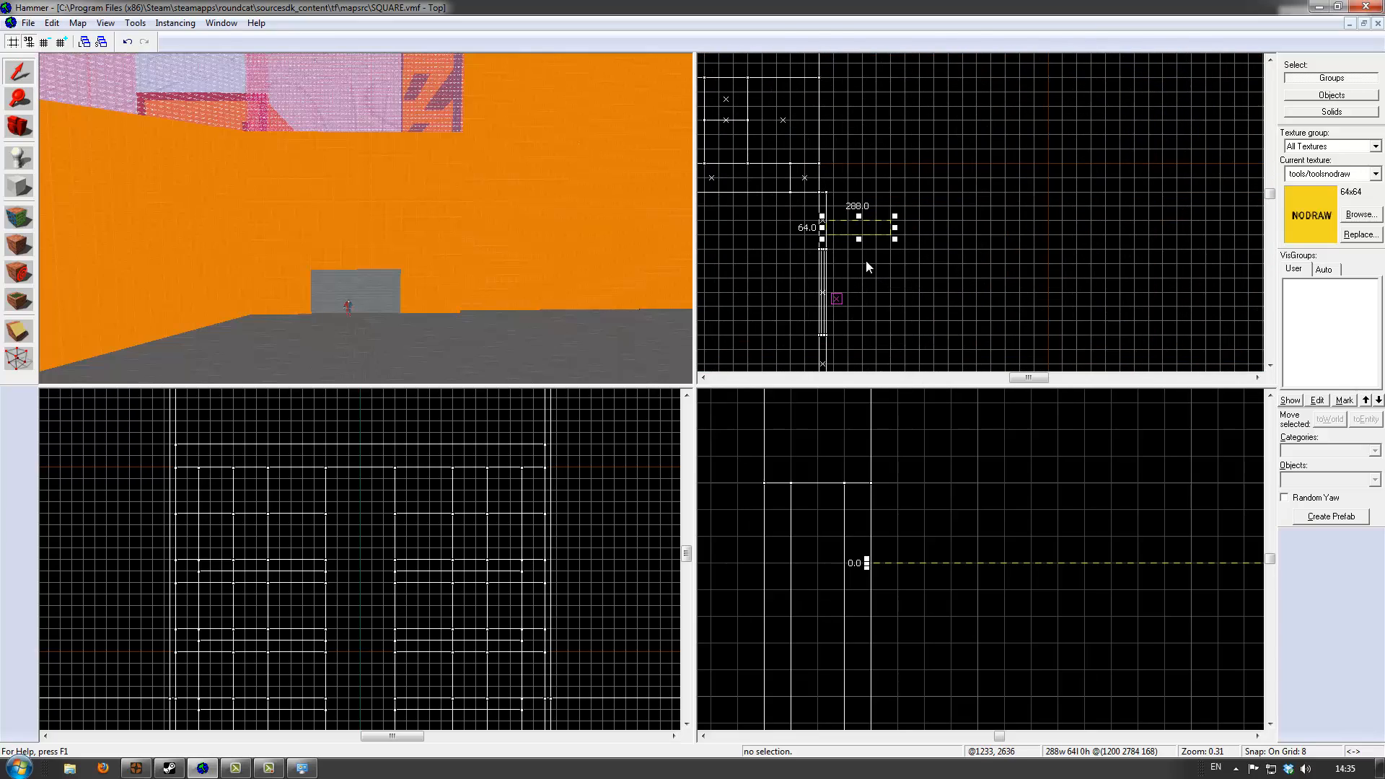
Create a nodraw block 296 units wide, 64 long and 768 high, projecting from the wall beside the metal door
{"action": "left_click", "coordinate": [20, 188]}
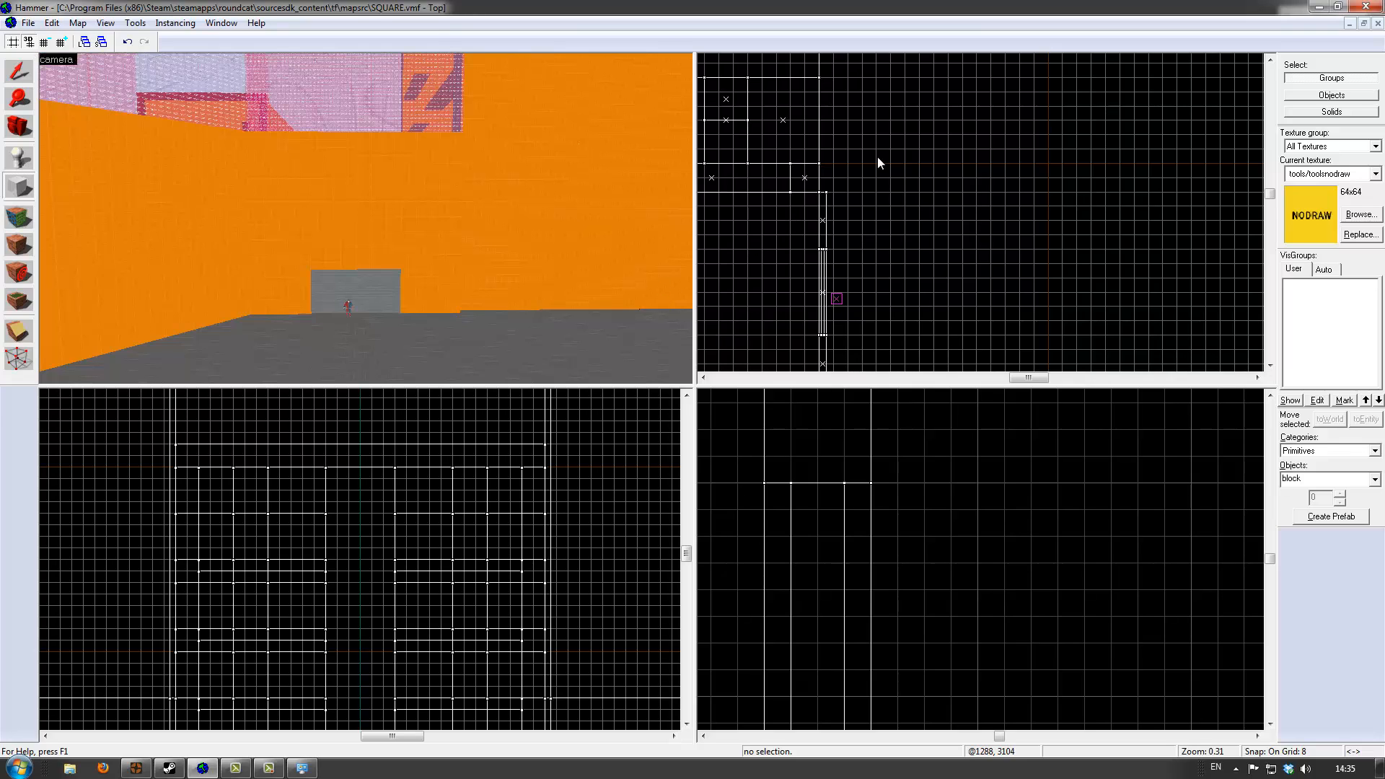
{"action": "scroll", "coordinate": [885, 213], "scroll_direction": "up", "scroll_amount": 4}
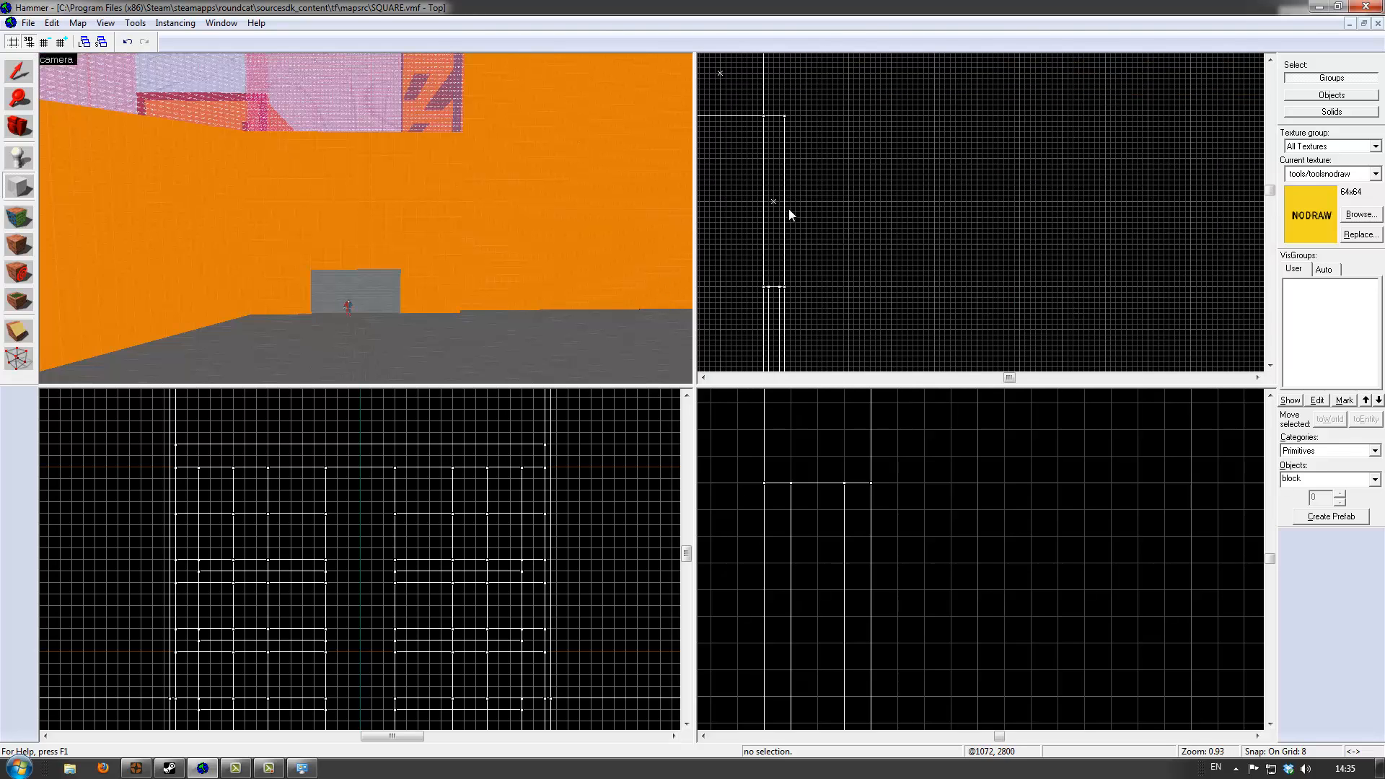
{"action": "left_click_drag", "start_coordinate": [982, 250], "coordinate": [982, 251]}
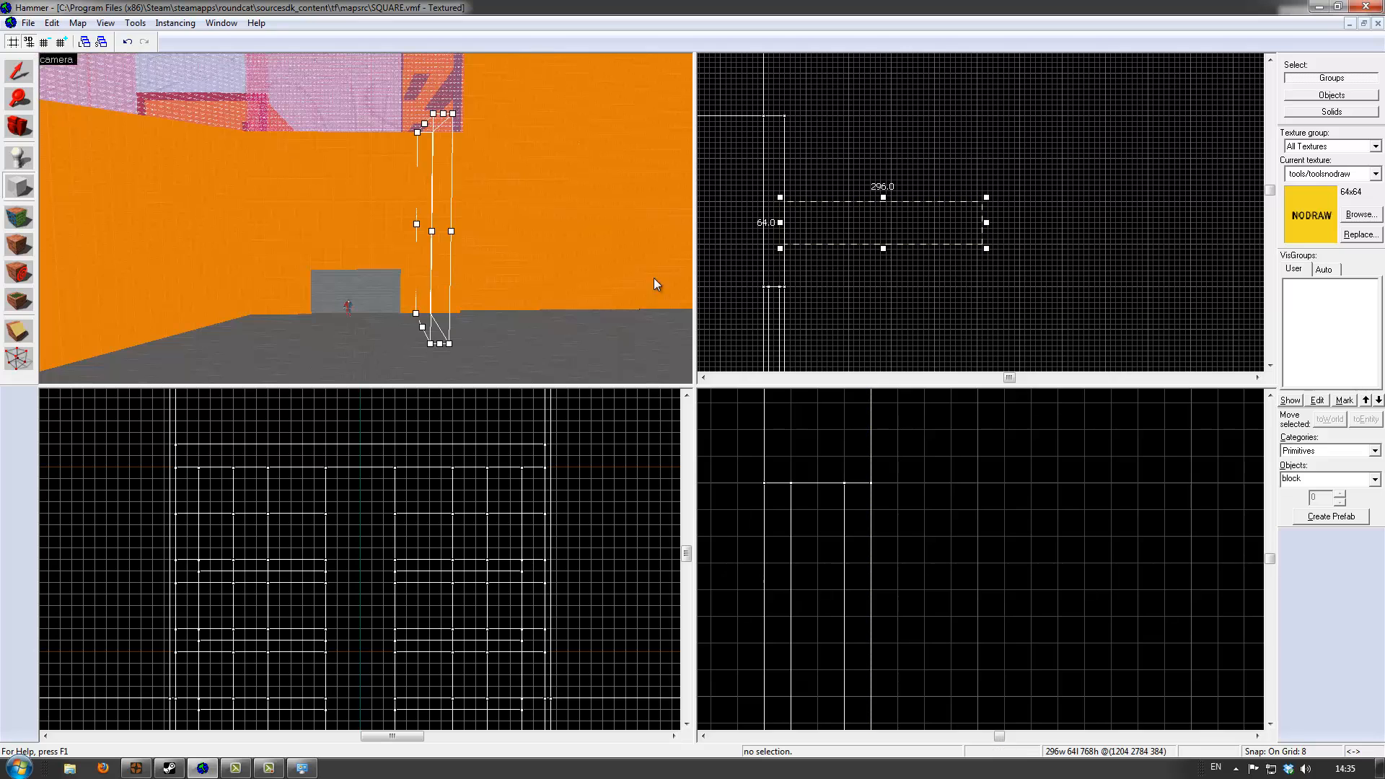
{"action": "key", "text": "z"}
{"action": "key", "text": "w"}
{"action": "key", "text": "a"}
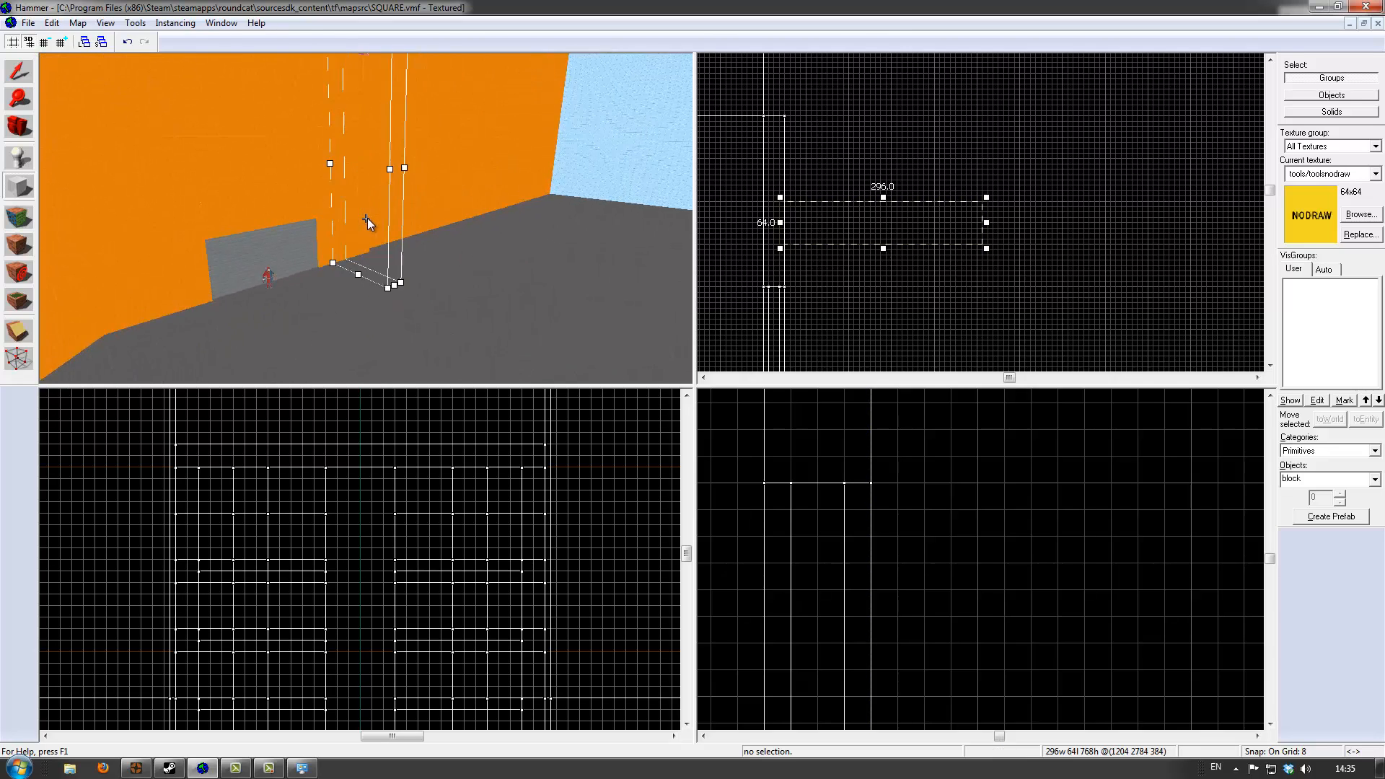
{"action": "key", "text": "w"}
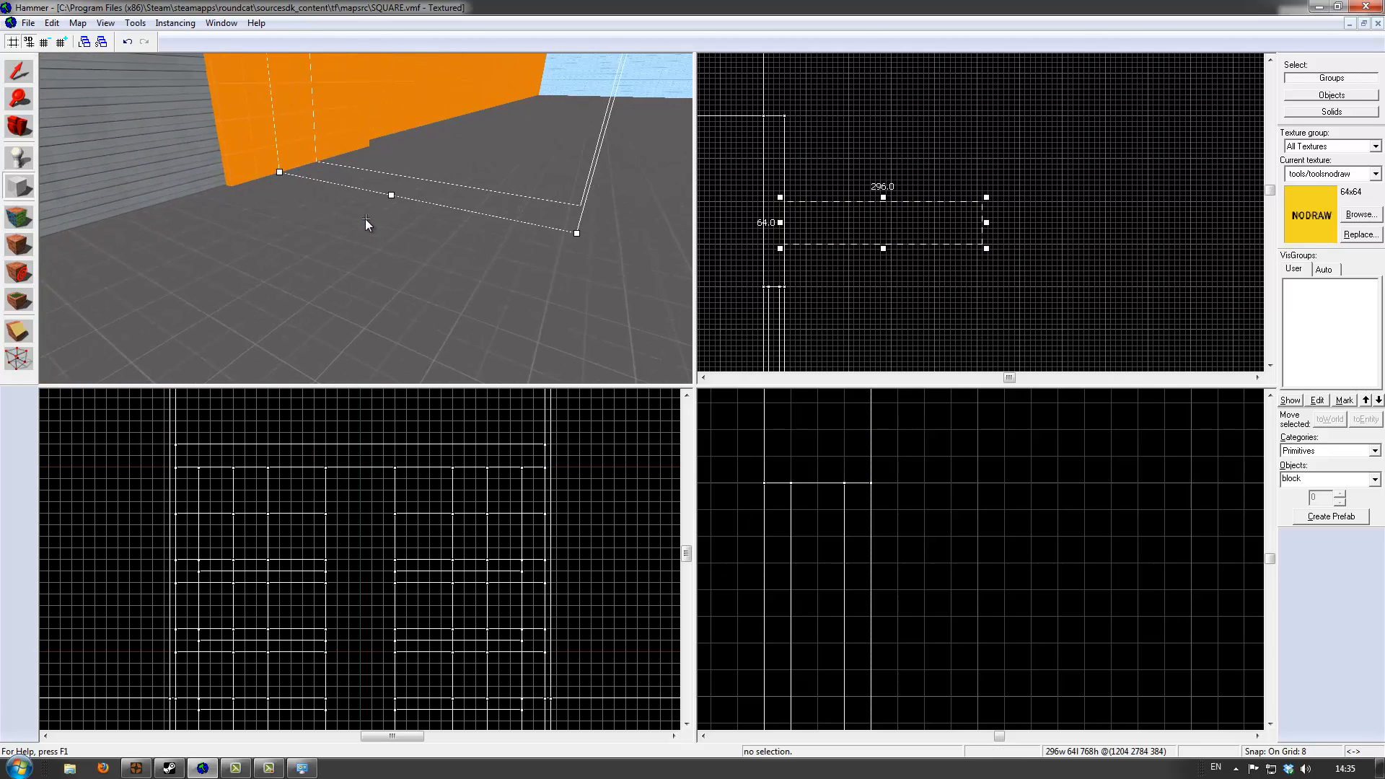
{"action": "key", "text": "s"}
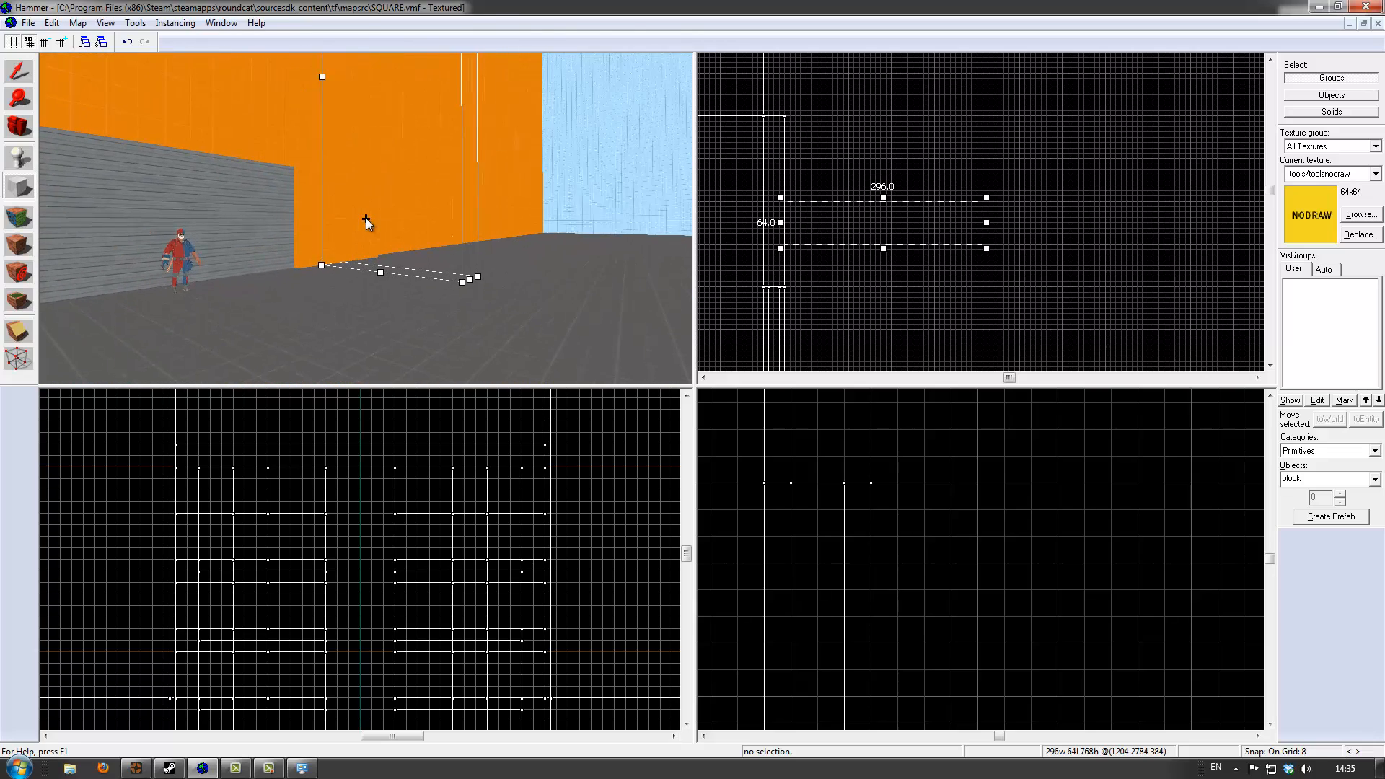
{"action": "key", "text": "Return"}
{"action": "key", "text": "s"}
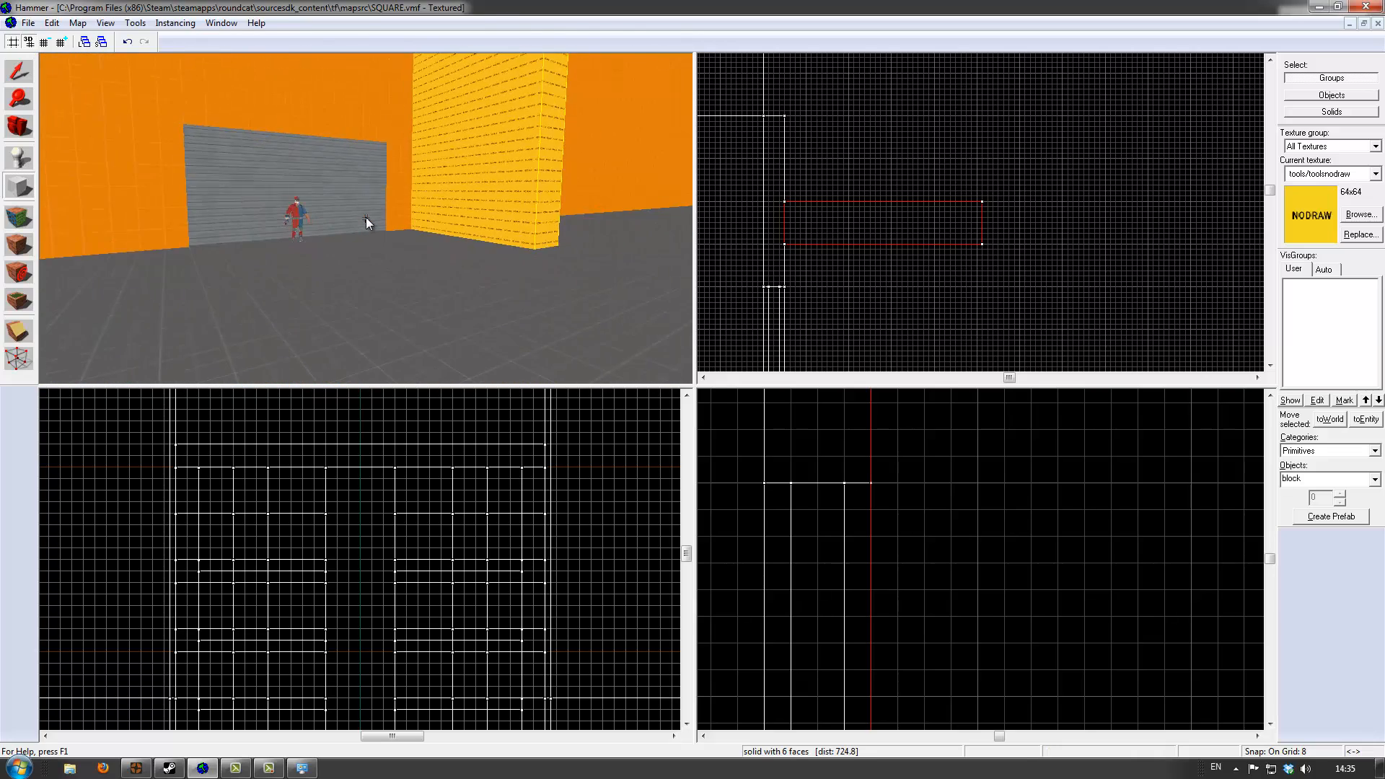
{"action": "key", "text": "z"}
Try to reduce the height of the new nodraw block to 384 units
{"action": "left_click", "coordinate": [18, 75]}
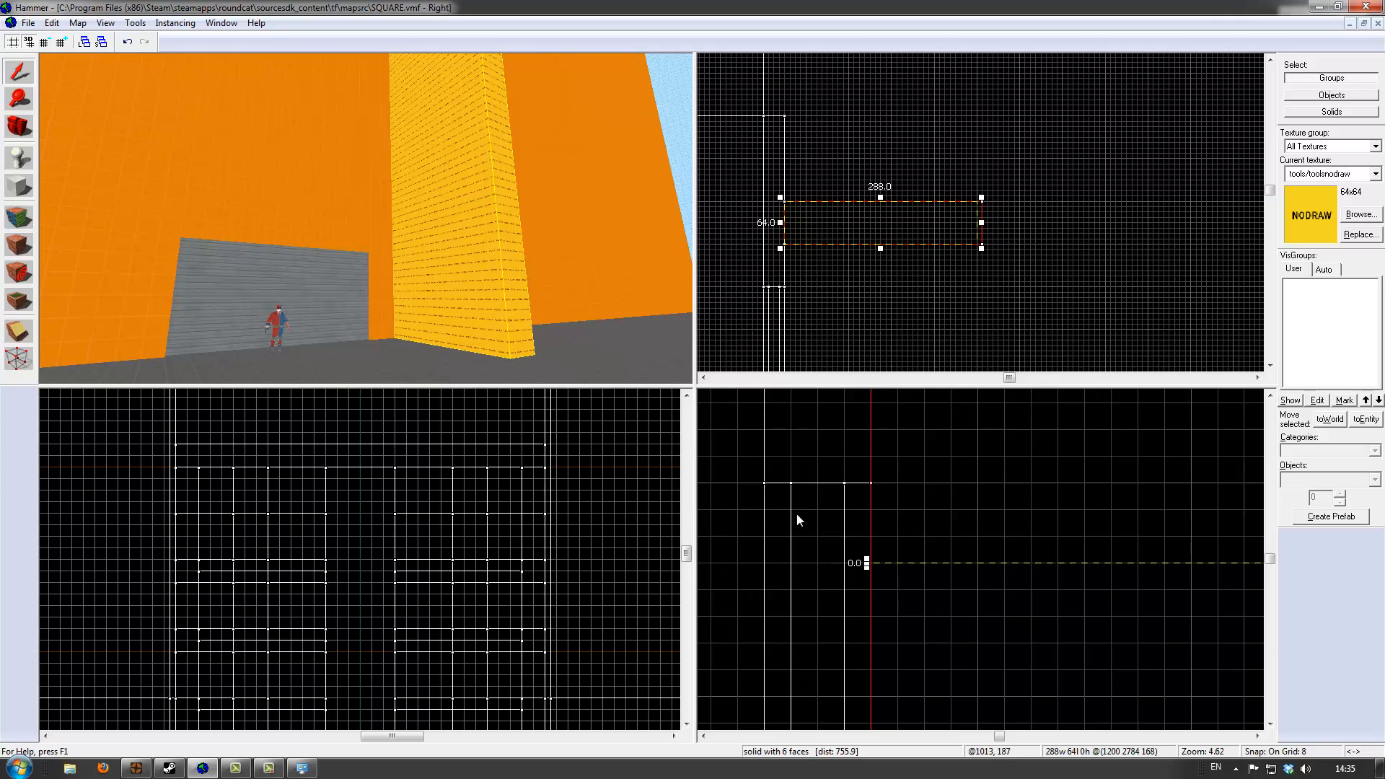
{"action": "scroll", "coordinate": [880, 548], "scroll_direction": "down", "scroll_amount": 10}
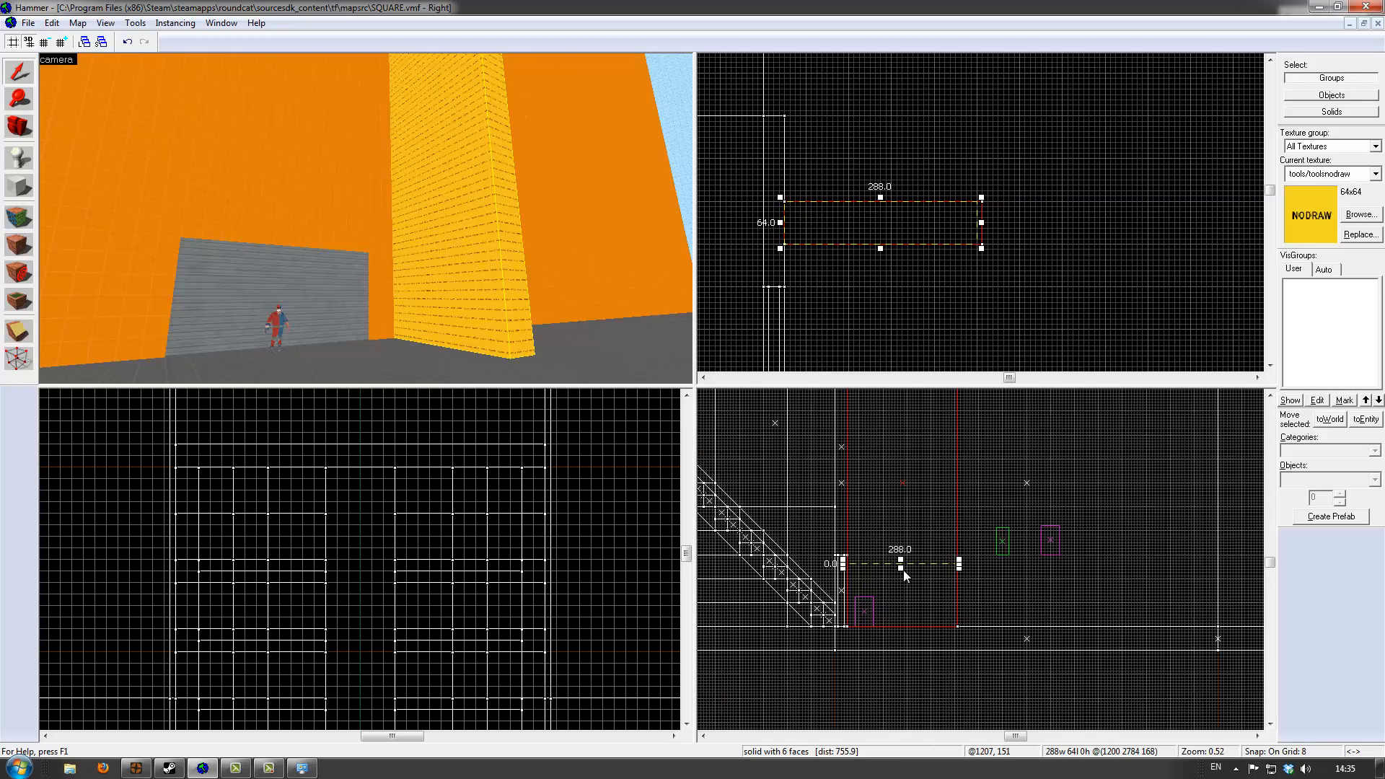
{"action": "left_click_drag", "start_coordinate": [902, 570], "coordinate": [897, 604]}
{"action": "scroll", "coordinate": [895, 612], "scroll_direction": "up", "scroll_amount": 5}
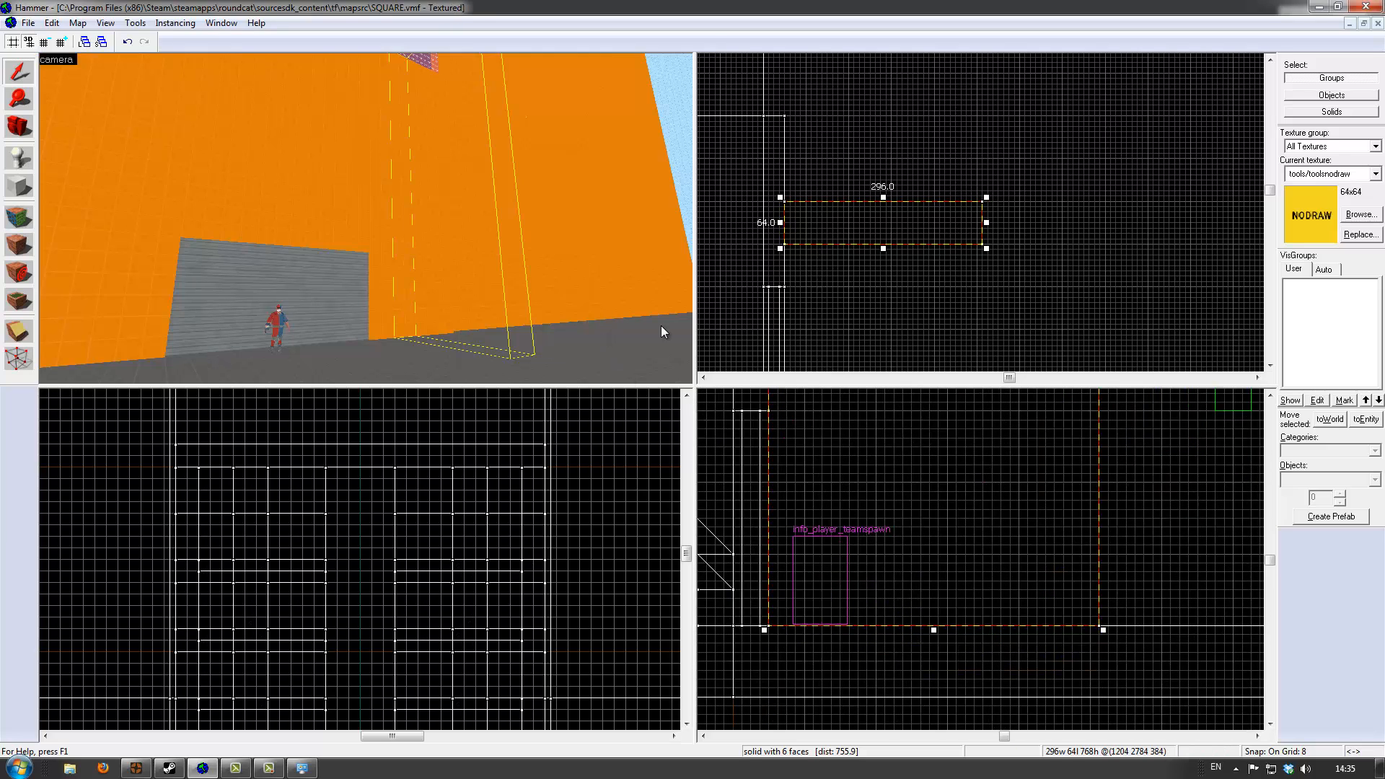
{"action": "scroll", "coordinate": [945, 468], "scroll_direction": "down", "scroll_amount": 10}
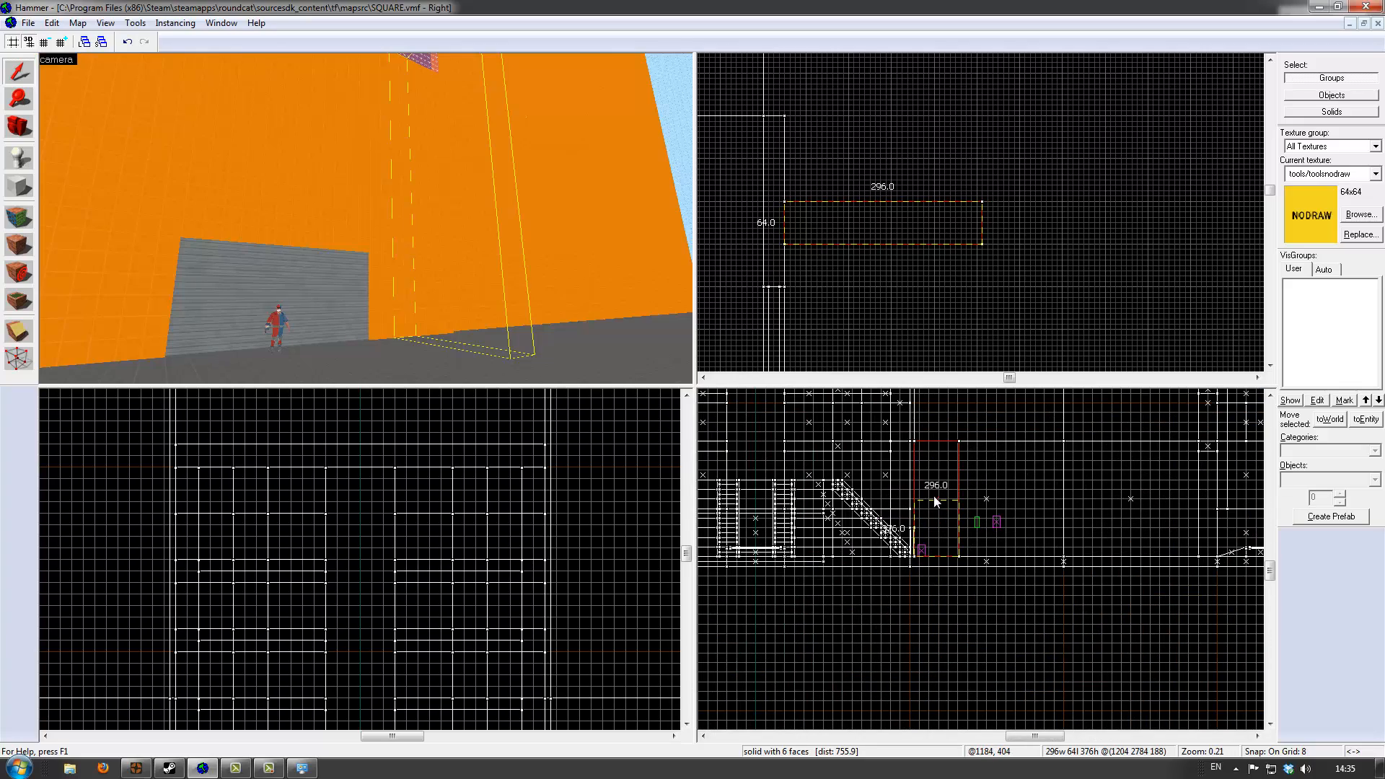
{"action": "left_click_drag", "start_coordinate": [933, 495], "coordinate": [933, 494]}
{"action": "key", "text": "z"}
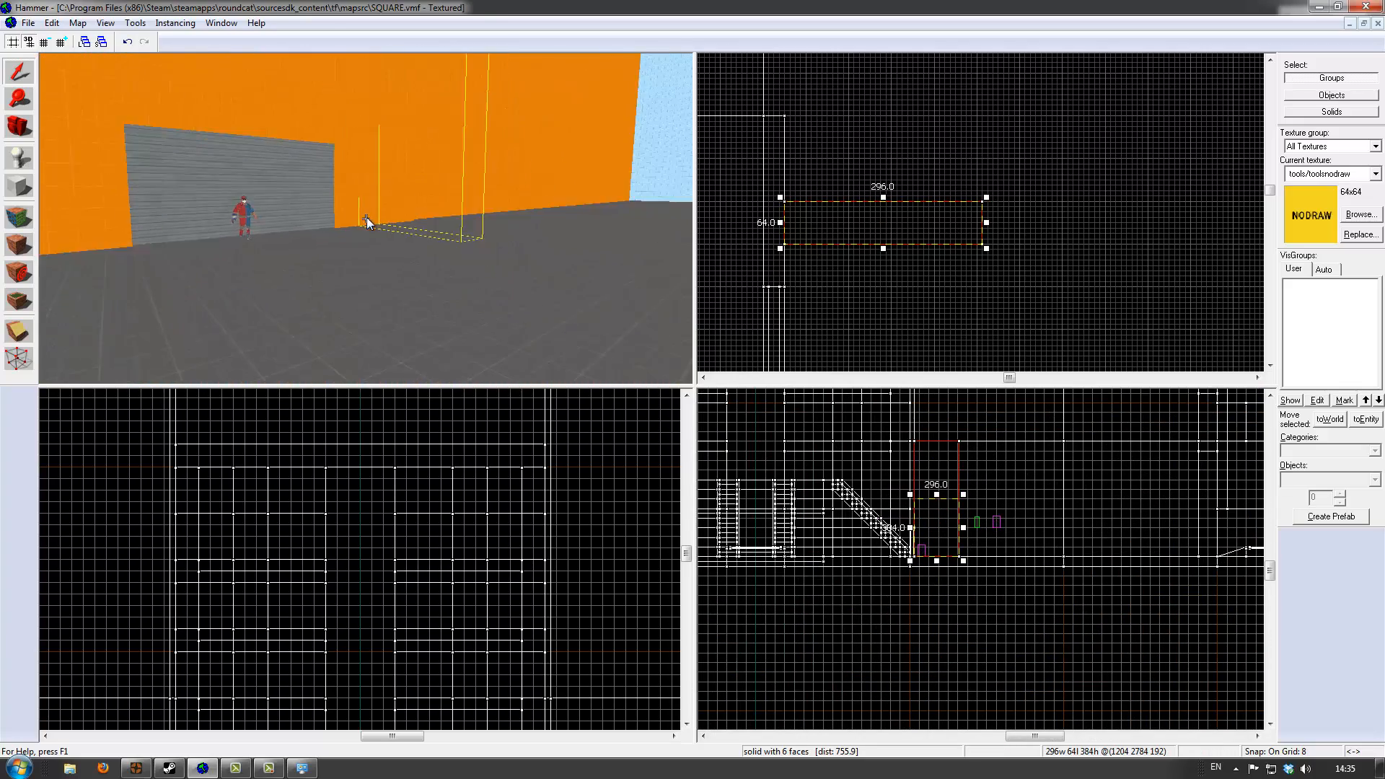
{"action": "key", "text": "z"}
{"action": "key", "text": "Escape"}
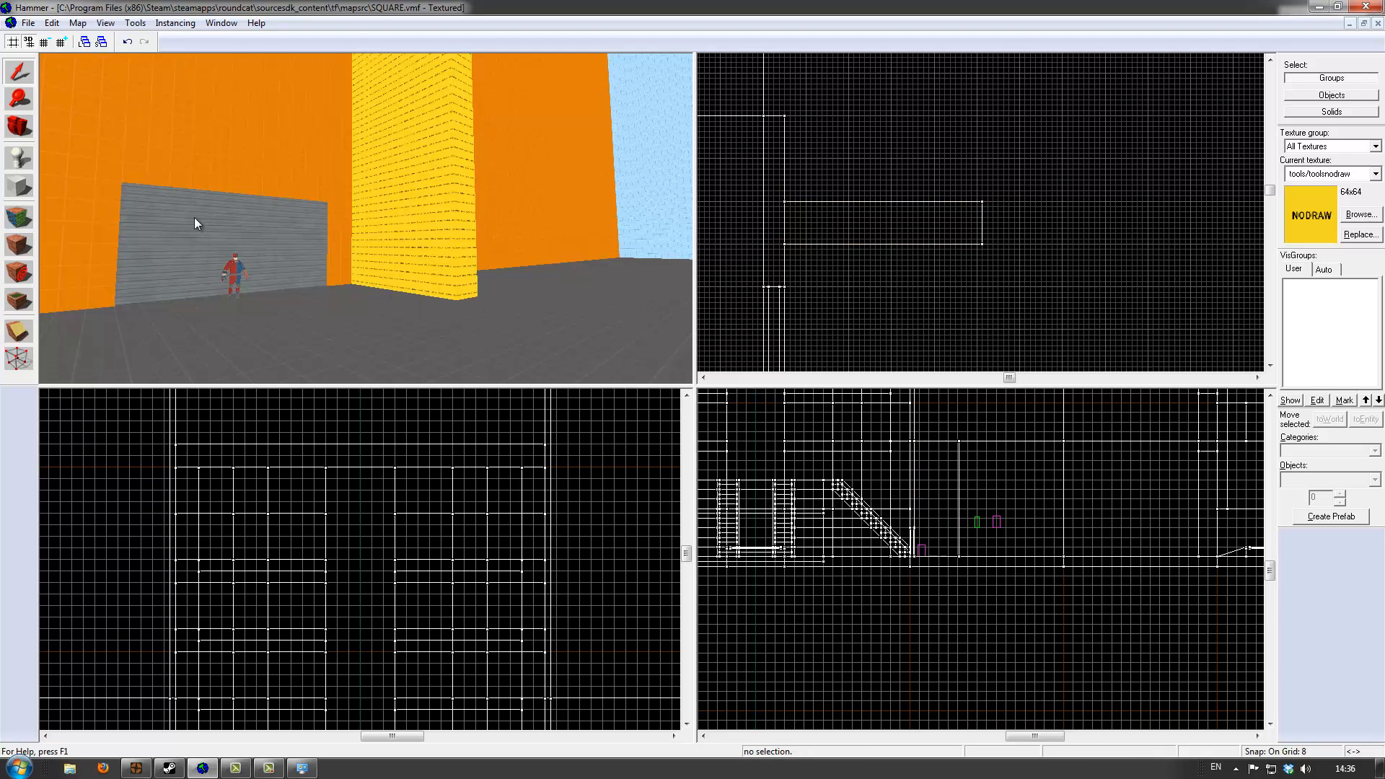
Select the nodraw block beside the door and lower its top edge to a height of 384 units
{"action": "left_click", "coordinate": [405, 221]}
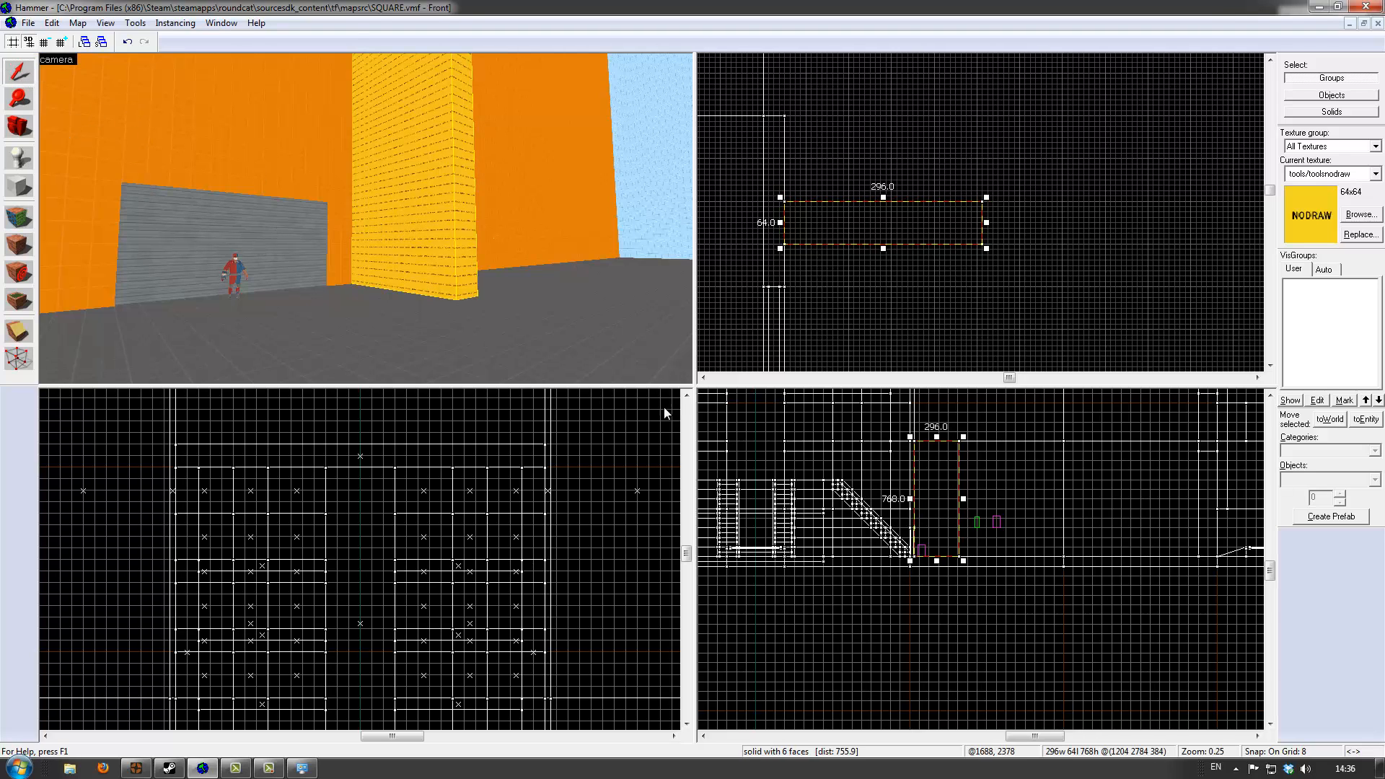
{"action": "left_click_drag", "start_coordinate": [937, 441], "coordinate": [906, 516]}
{"action": "scroll", "coordinate": [939, 495], "scroll_direction": "up", "scroll_amount": 15}
Move the nodraw block 128 units along the wall away from the door, flush with the wall's end, and check its position
{"action": "key", "text": "z"}
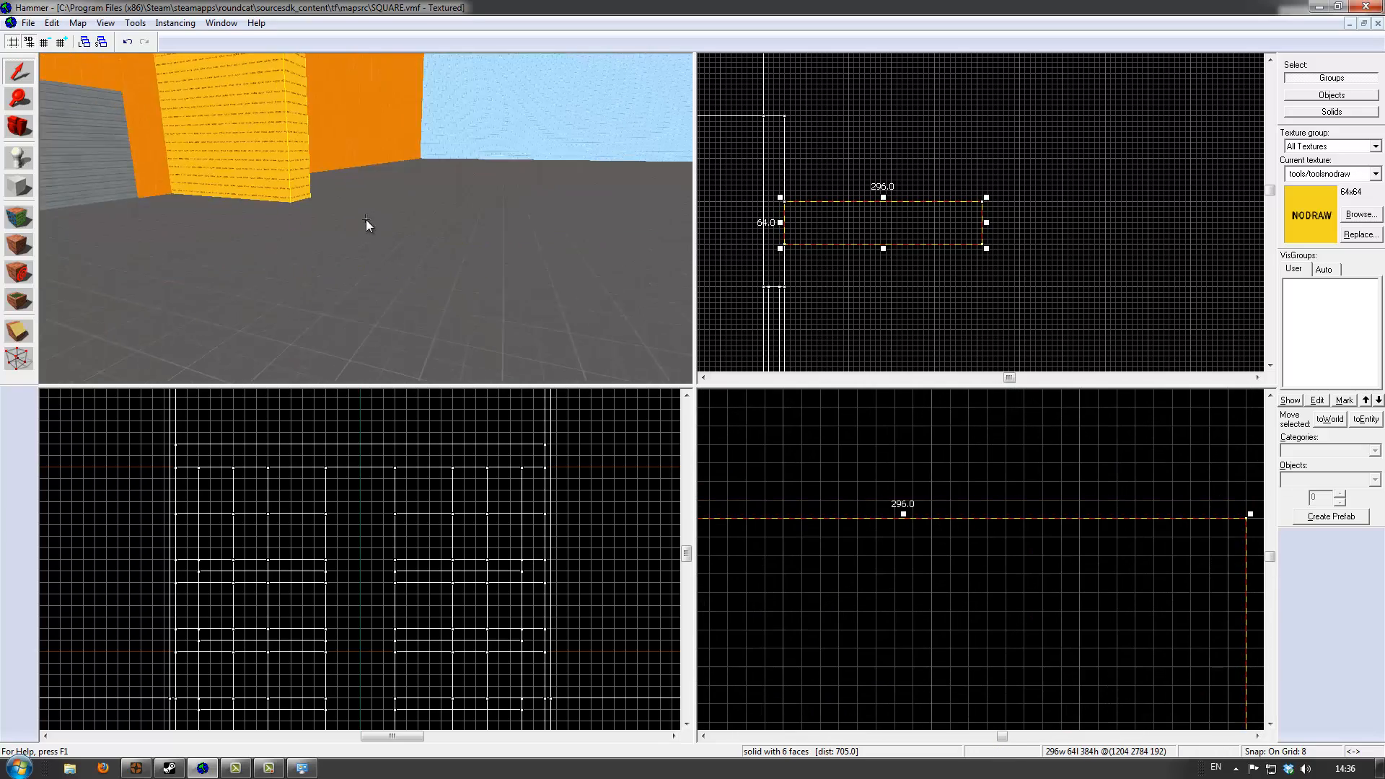
{"action": "key", "text": "w"}
{"action": "key", "text": "d"}
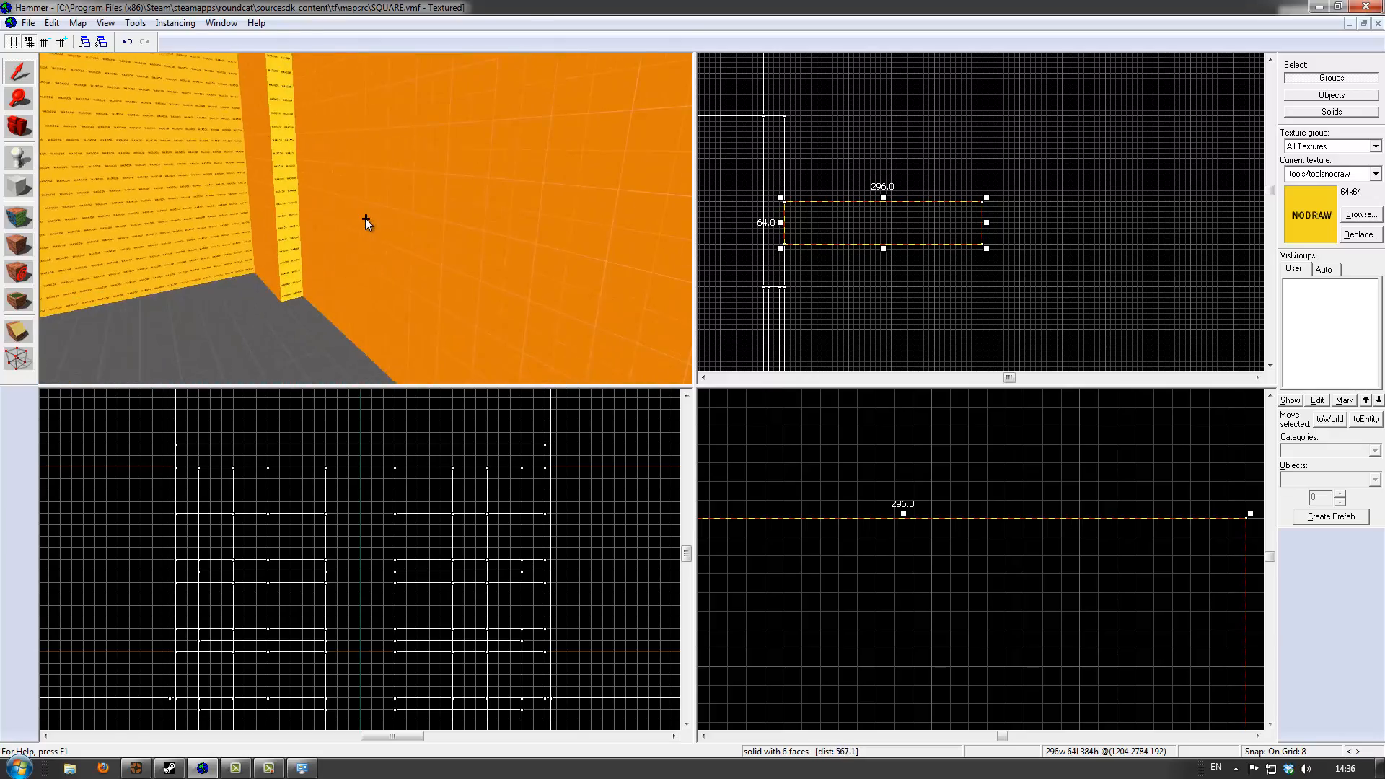
{"action": "key", "text": "s"}
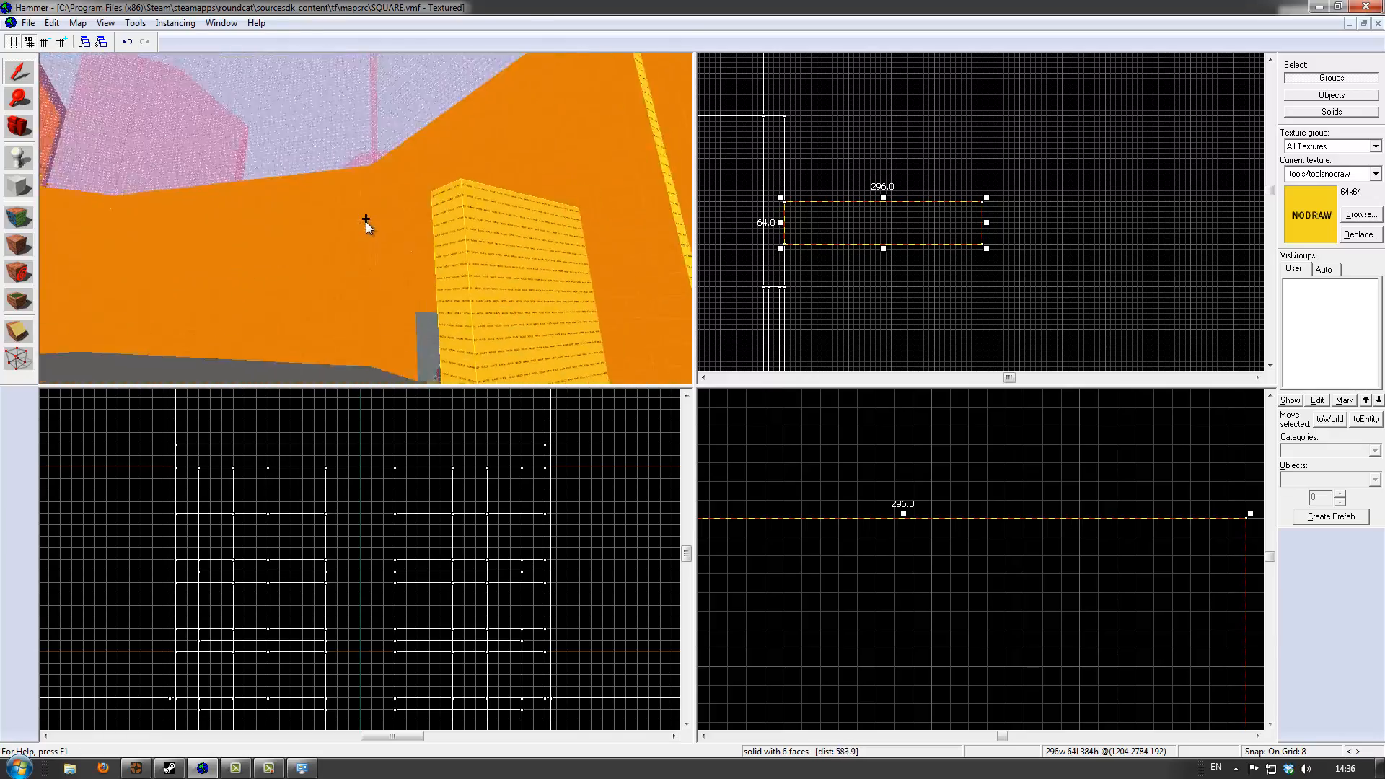
{"action": "key", "text": "w"}
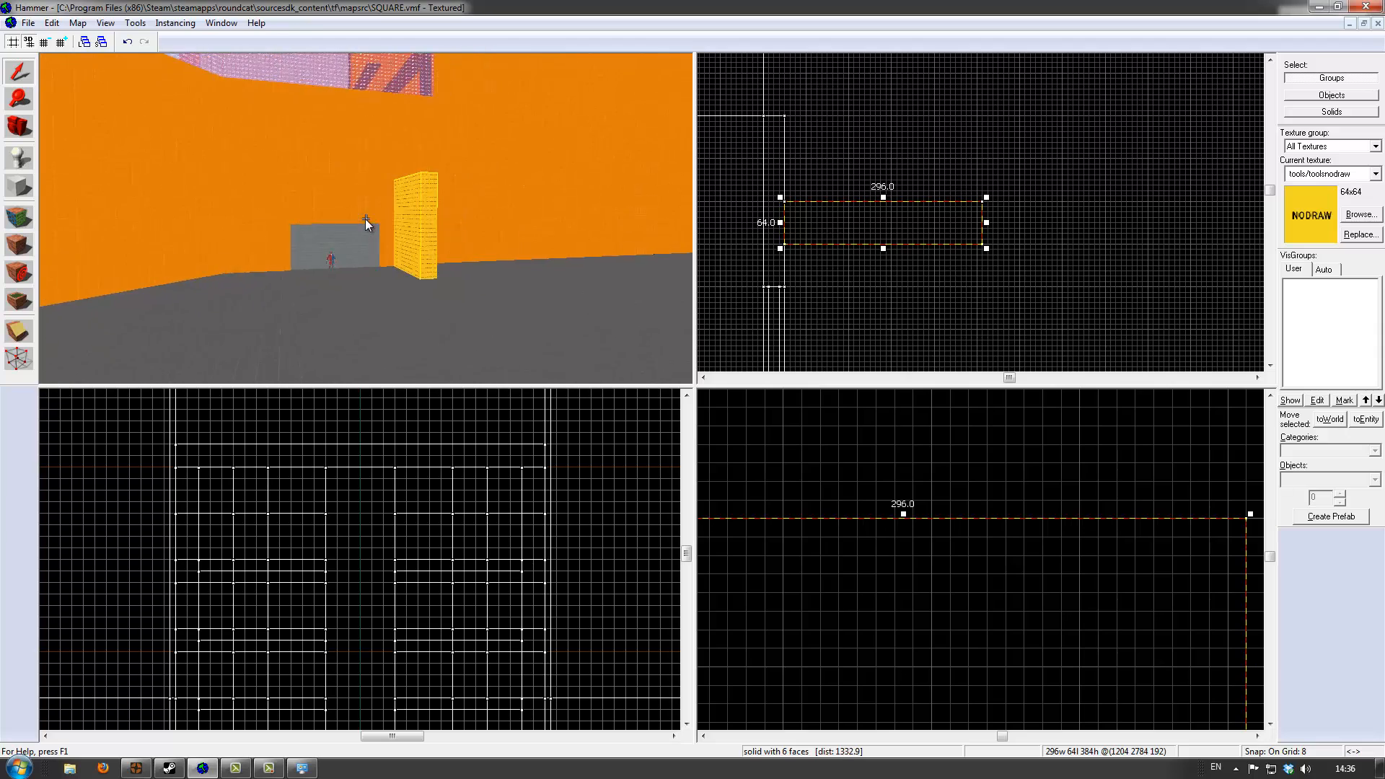
{"action": "key", "text": "d"}
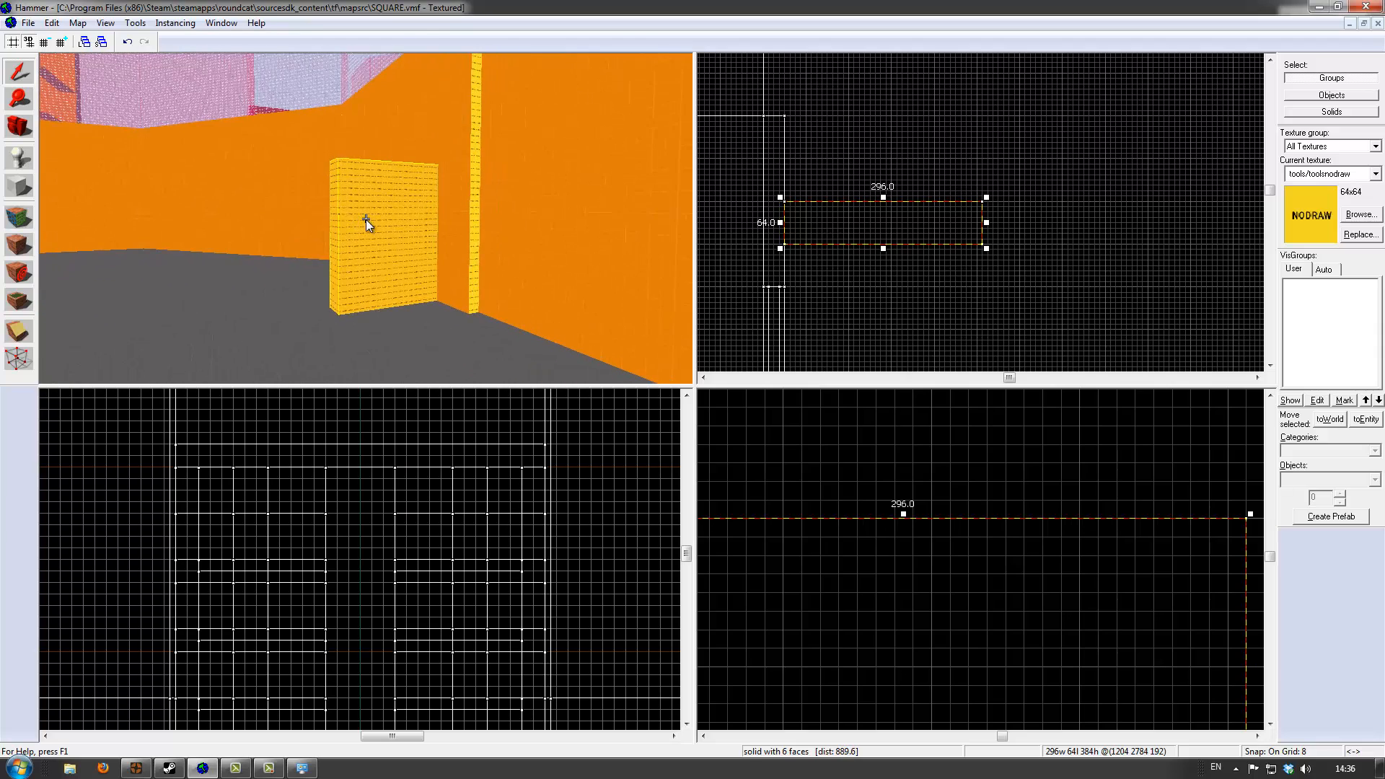
{"action": "key", "text": "z"}
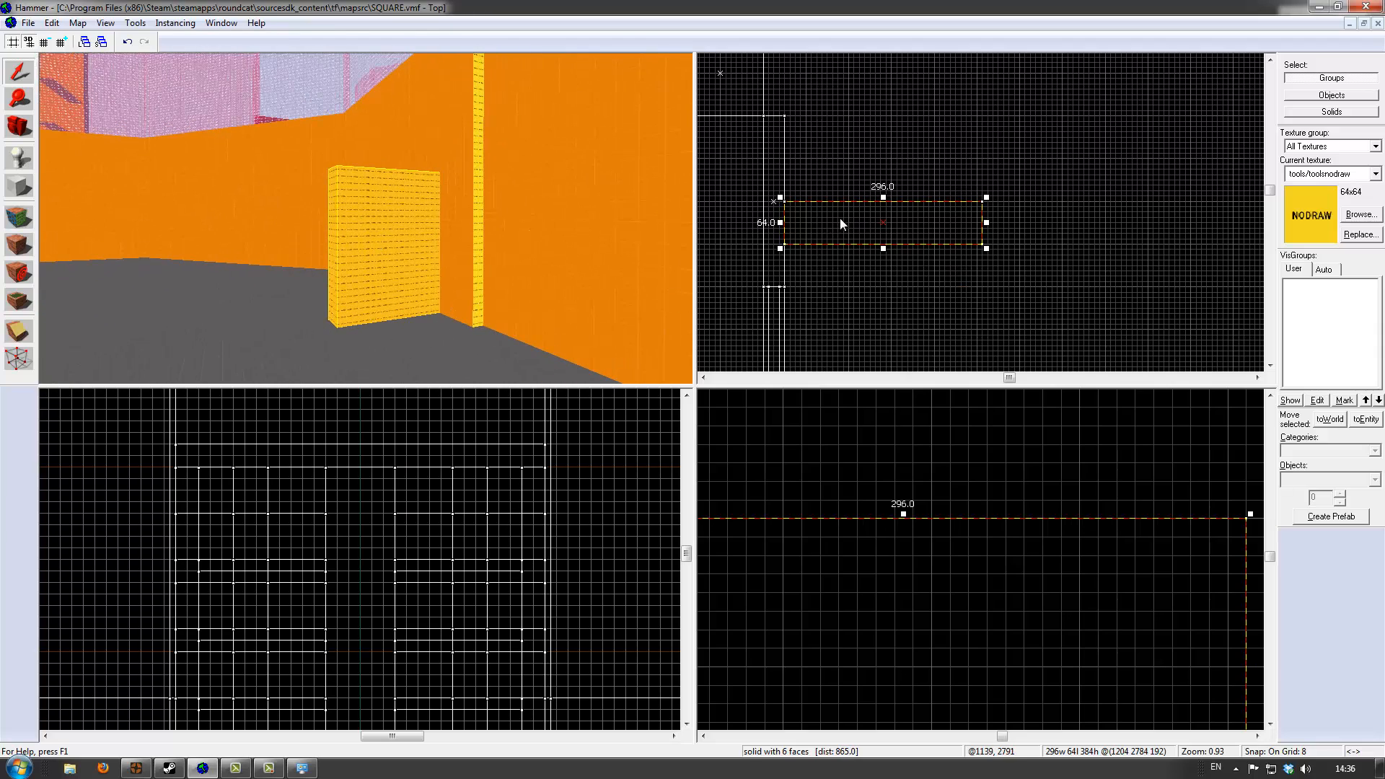
{"action": "mouse_move", "coordinate": [839, 224]}
{"action": "left_mouse_down"}
{"action": "mouse_move", "coordinate": [852, 137]}
{"action": "mouse_move", "coordinate": [841, 135]}
{"action": "left_mouse_up"}
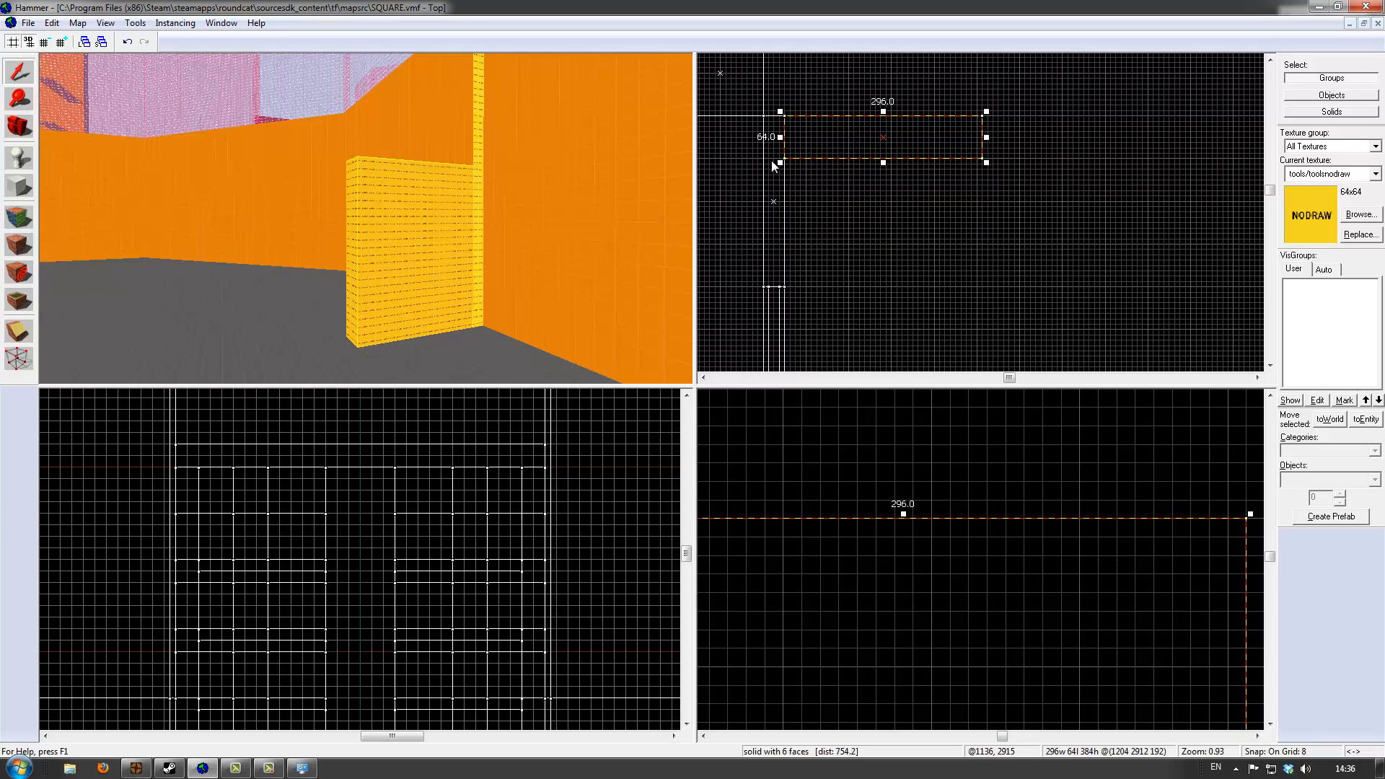
{"action": "key", "text": "z"}
{"action": "key", "text": "a"}
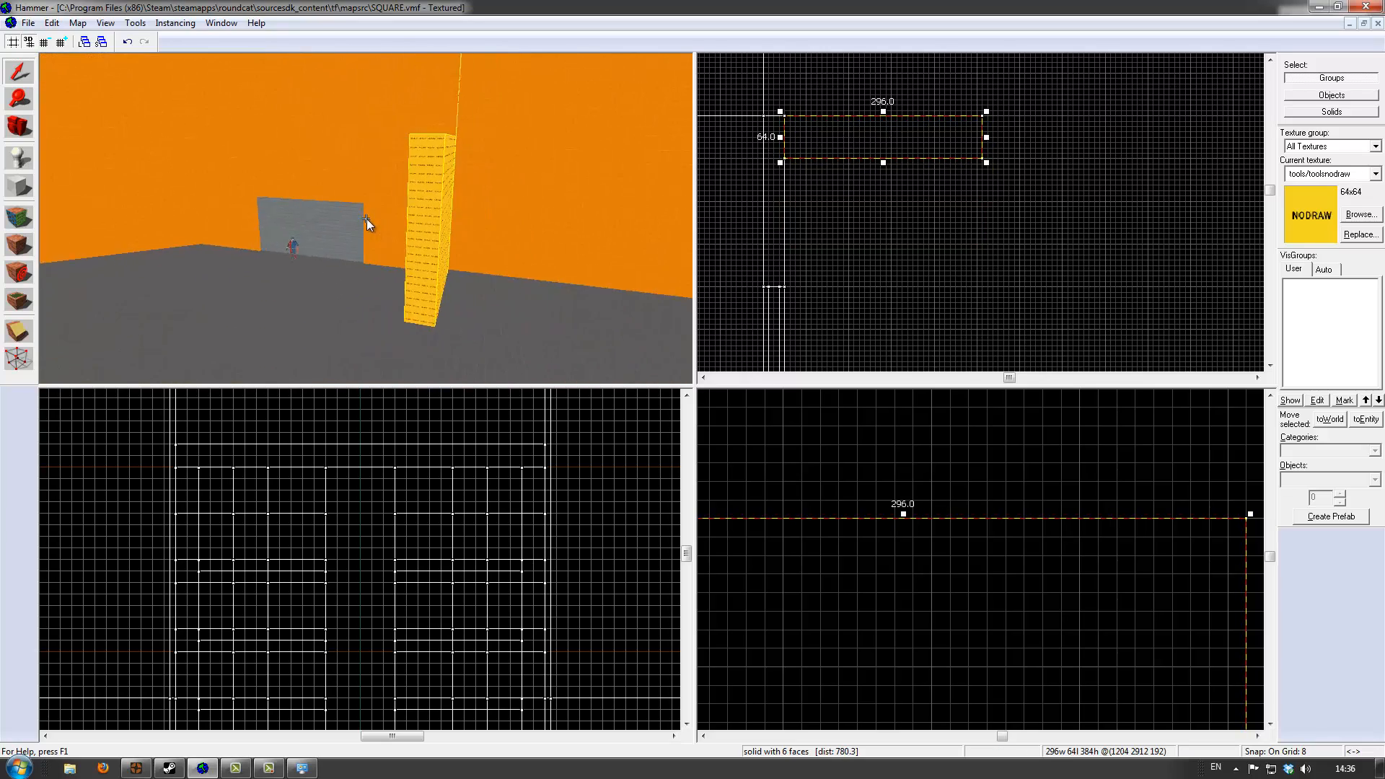
{"action": "key", "text": "s"}
{"action": "key", "text": "z"}
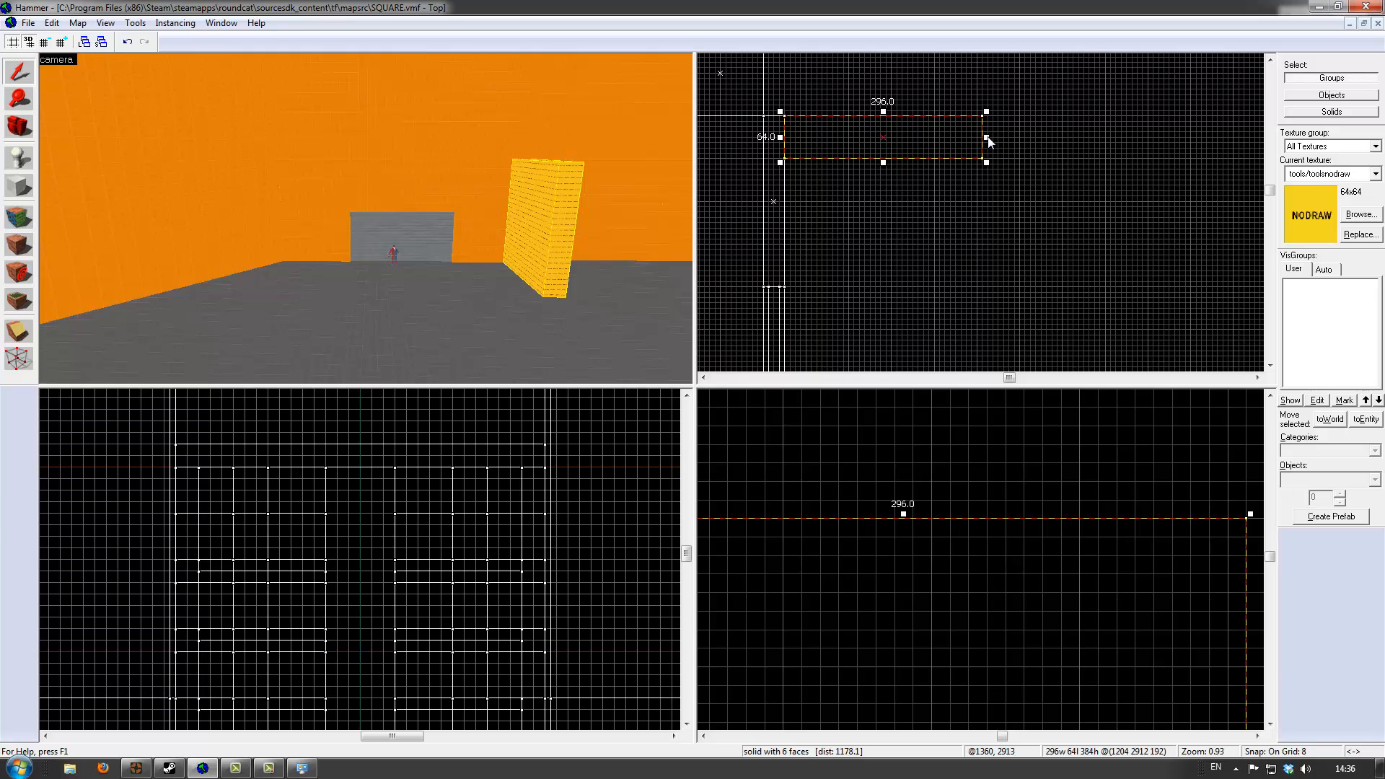
Lengthen the nodraw block to 416 units and create a second nodraw block 64 wide, 832 long and 384 high from its outer end
{"action": "left_click_drag", "start_coordinate": [988, 140], "coordinate": [1067, 140]}
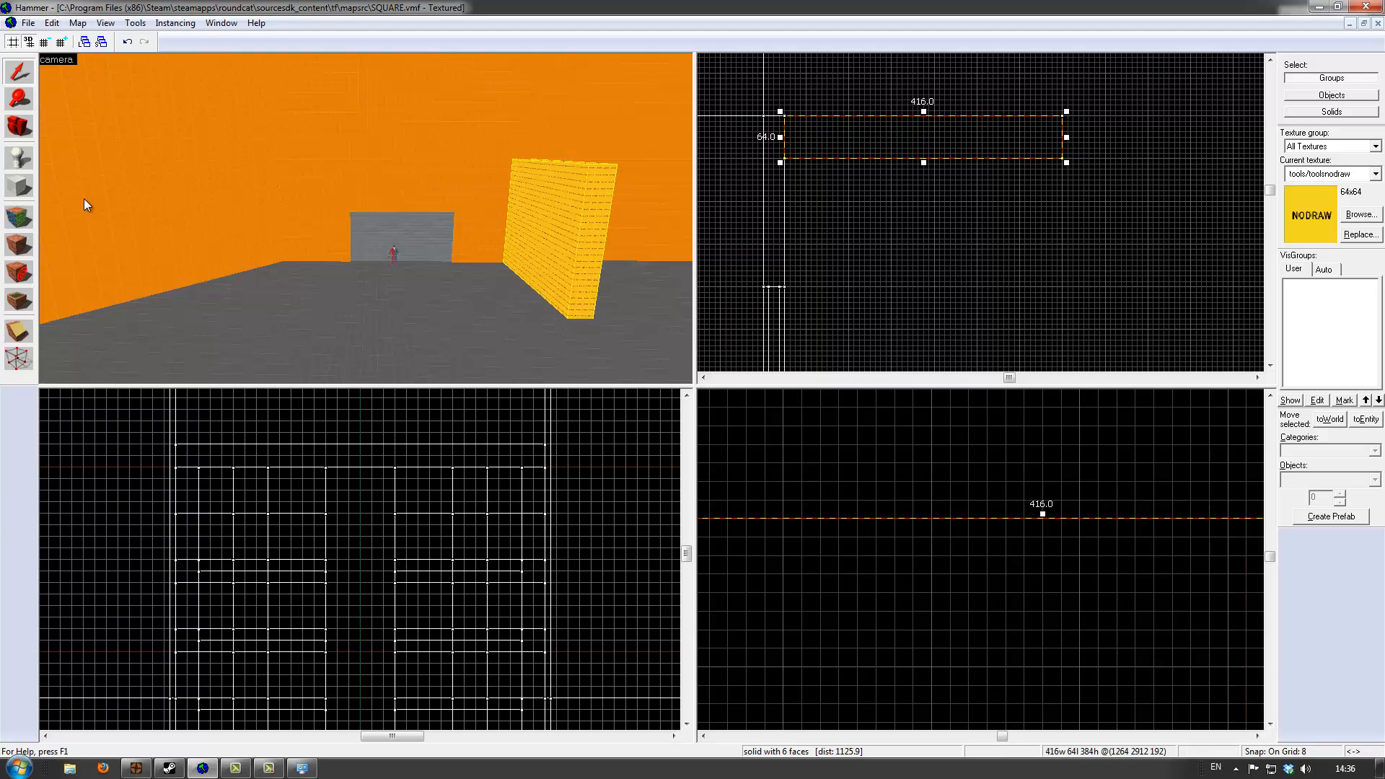
{"action": "left_click", "coordinate": [15, 187]}
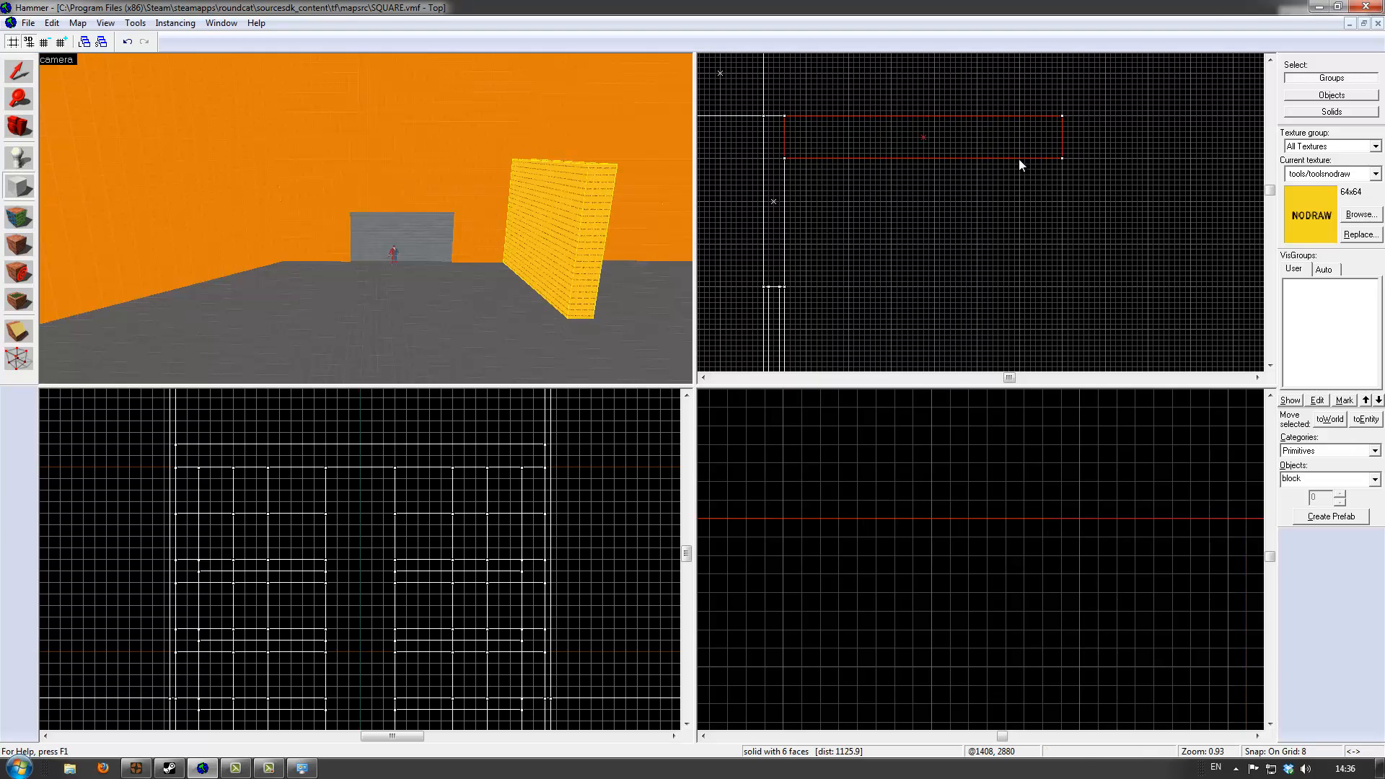
{"action": "left_click_drag", "start_coordinate": [1016, 155], "coordinate": [1043, 320]}
{"action": "scroll", "coordinate": [1049, 218], "scroll_direction": "down", "scroll_amount": 5}
{"action": "scroll", "coordinate": [1049, 270], "scroll_direction": "up", "scroll_amount": 2}
{"action": "scroll", "coordinate": [1080, 244], "scroll_direction": "down", "scroll_amount": 2}
{"action": "scroll", "coordinate": [1079, 245], "scroll_direction": "down", "scroll_amount": 2}
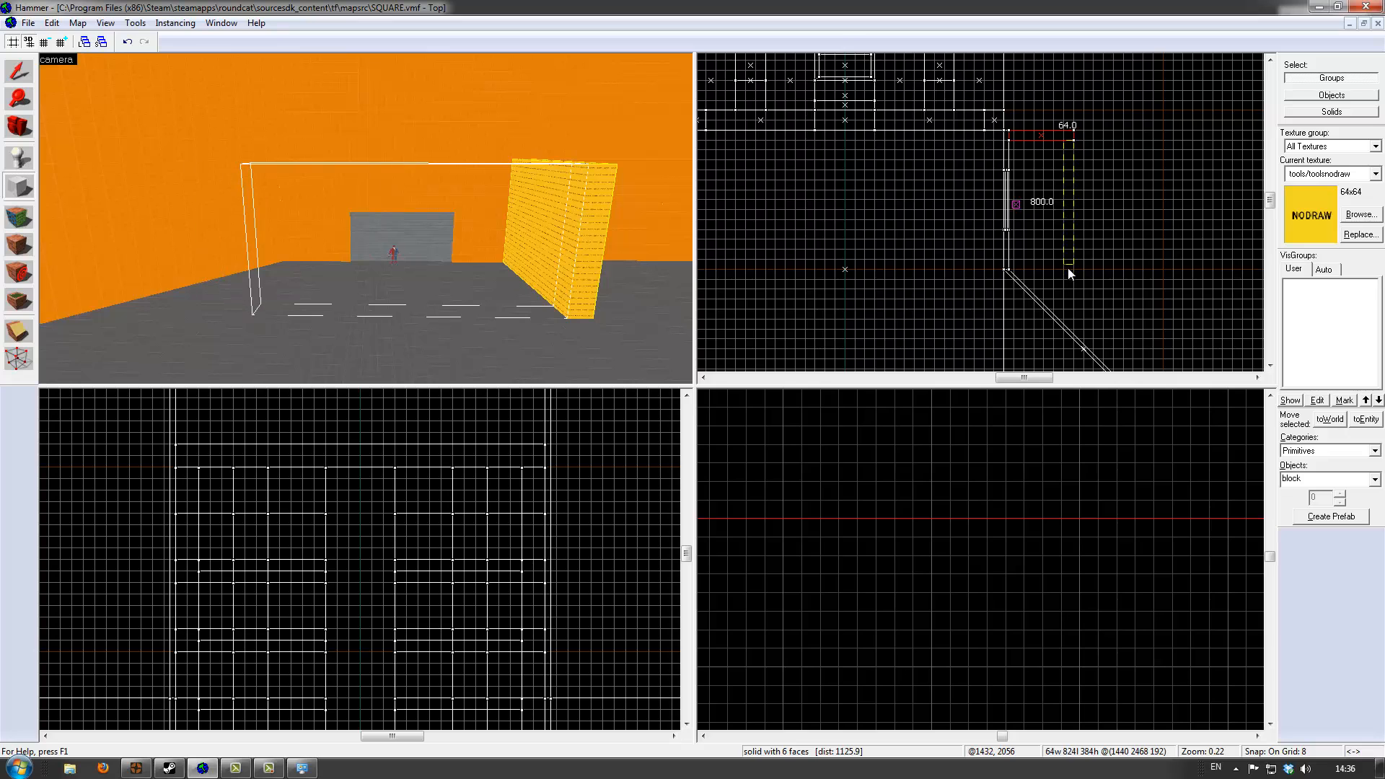
{"action": "mouse_move", "coordinate": [1068, 269]}
{"action": "left_mouse_down"}
{"action": "mouse_move", "coordinate": [1068, 288]}
{"action": "mouse_move", "coordinate": [1069, 270]}
{"action": "left_mouse_up"}
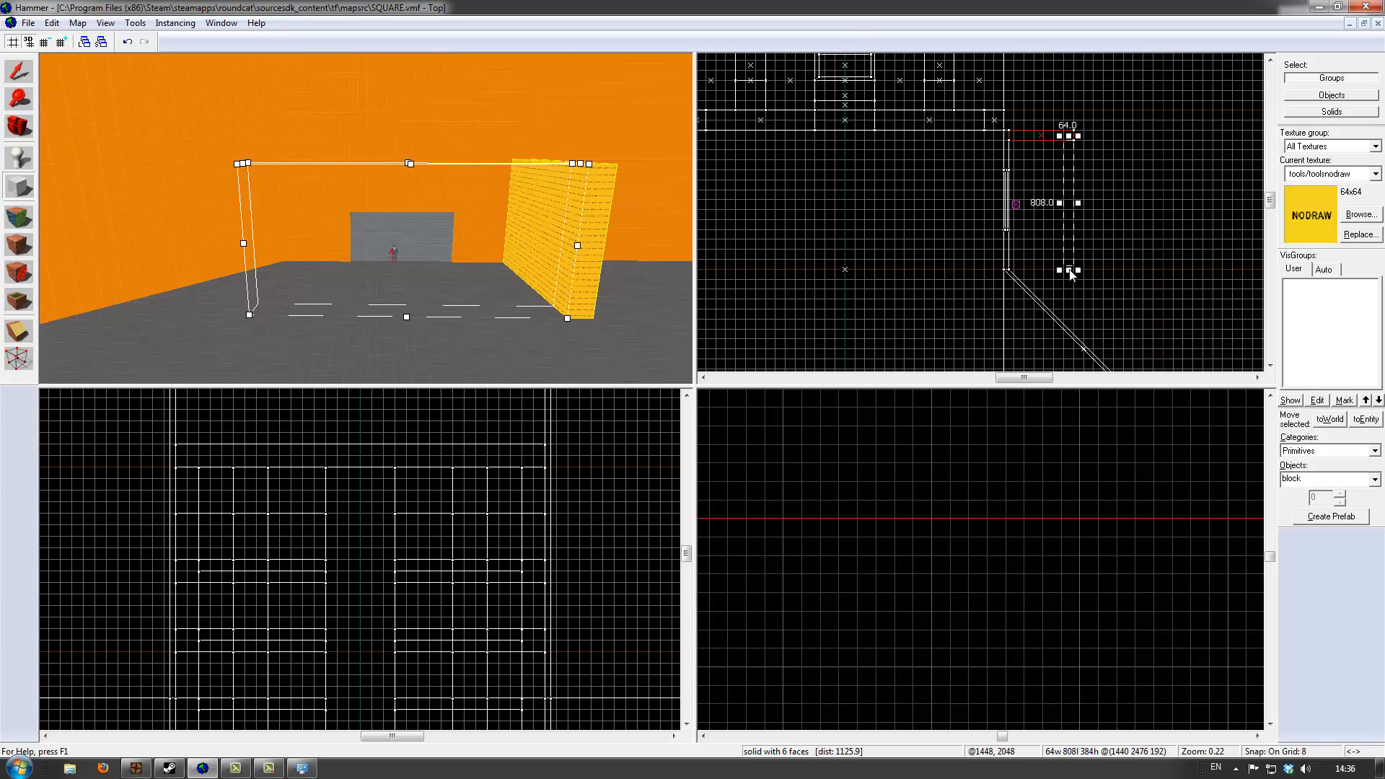
{"action": "scroll", "coordinate": [1068, 269], "scroll_direction": "up", "scroll_amount": 10}
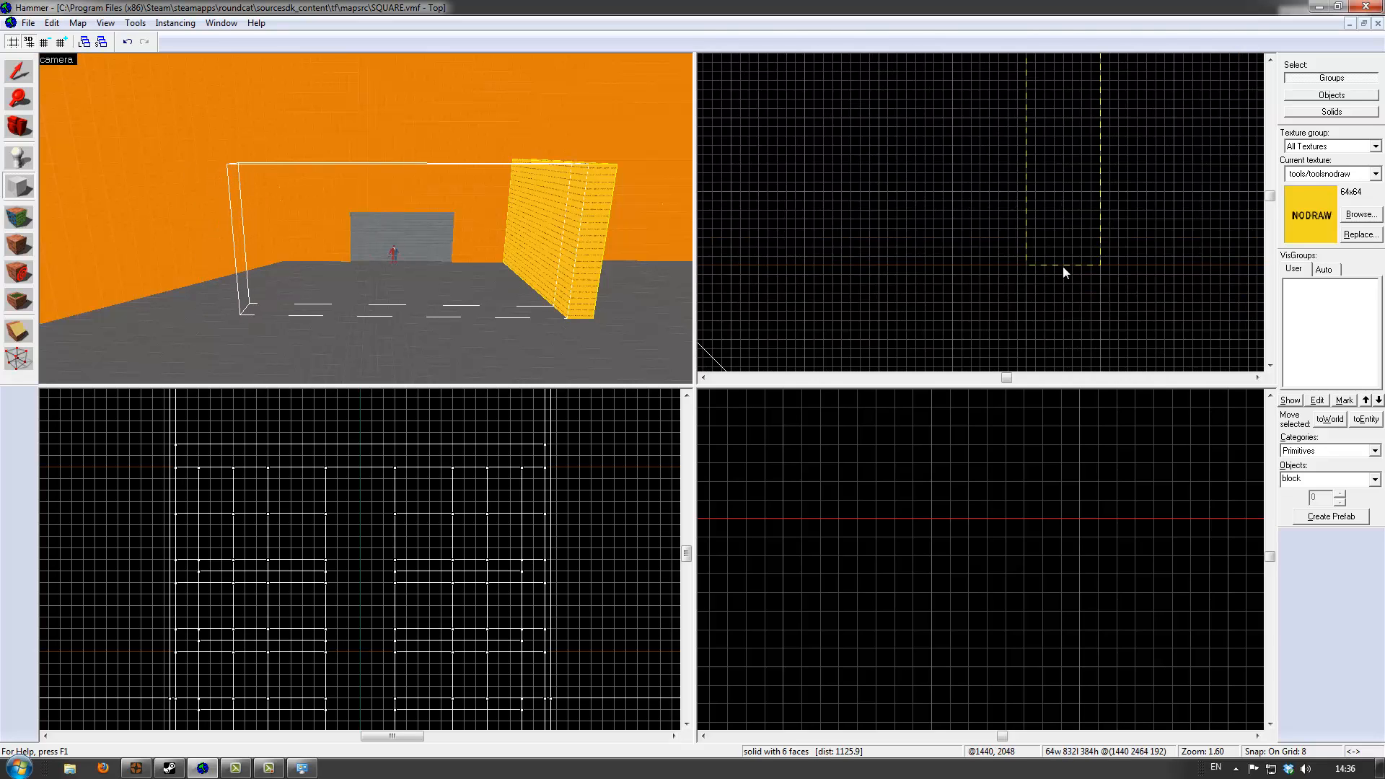
{"action": "key", "text": "Return"}
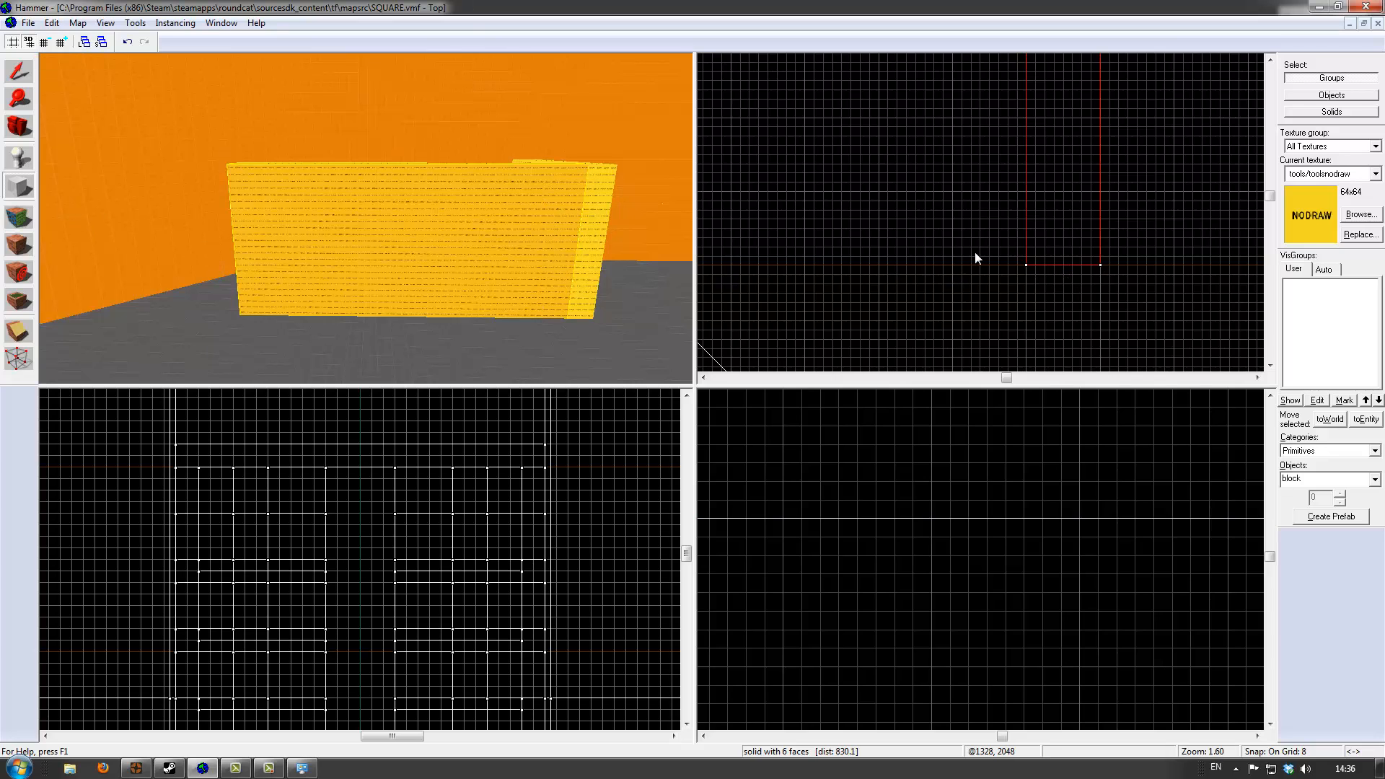
Create a third nodraw block 352 units wide, 64 long and 384 high, joining the front block's other end to the wall
{"action": "left_click_drag", "start_coordinate": [956, 193], "coordinate": [1022, 268]}
{"action": "scroll", "coordinate": [1022, 268], "scroll_direction": "down", "scroll_amount": 6}
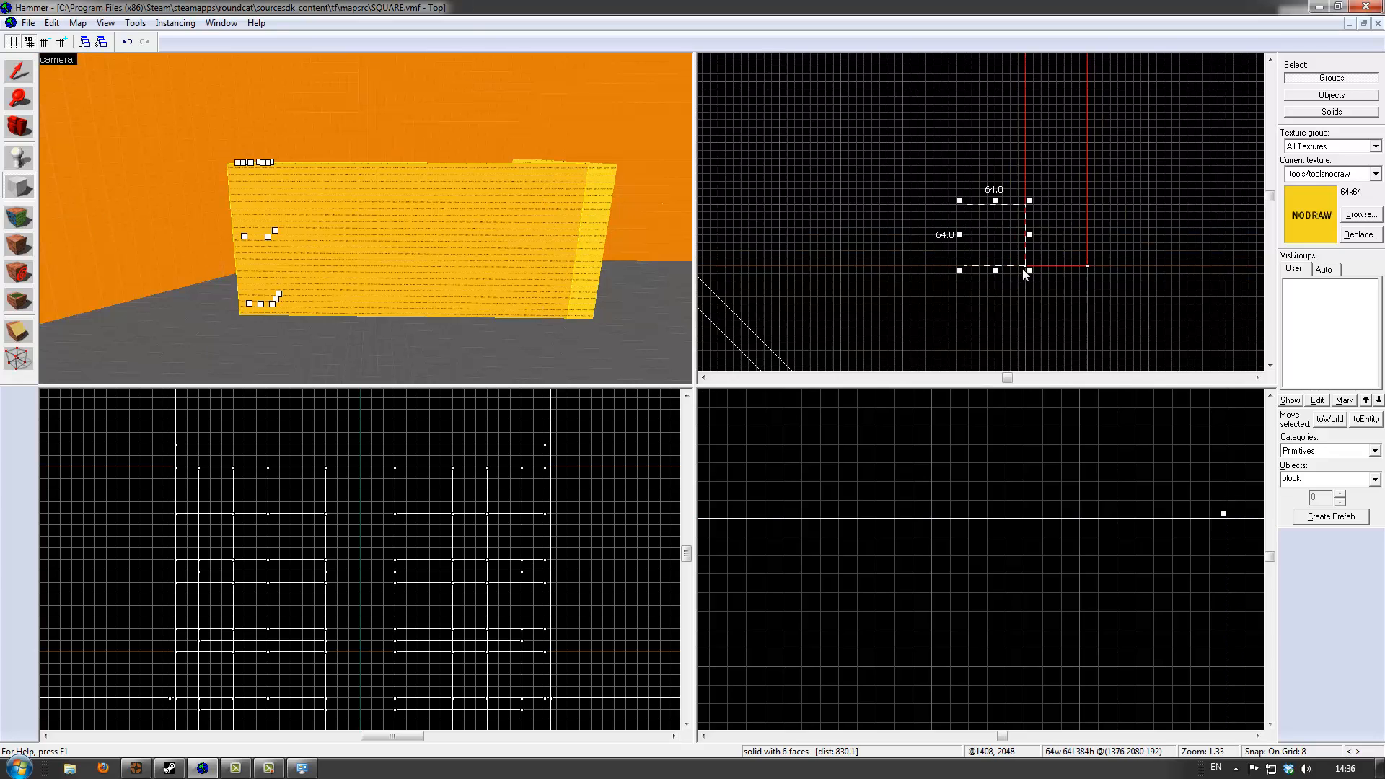
{"action": "left_click_drag", "start_coordinate": [900, 253], "coordinate": [880, 254]}
{"action": "scroll", "coordinate": [885, 263], "scroll_direction": "up", "scroll_amount": 11}
{"action": "left_click_drag", "start_coordinate": [923, 191], "coordinate": [913, 186]}
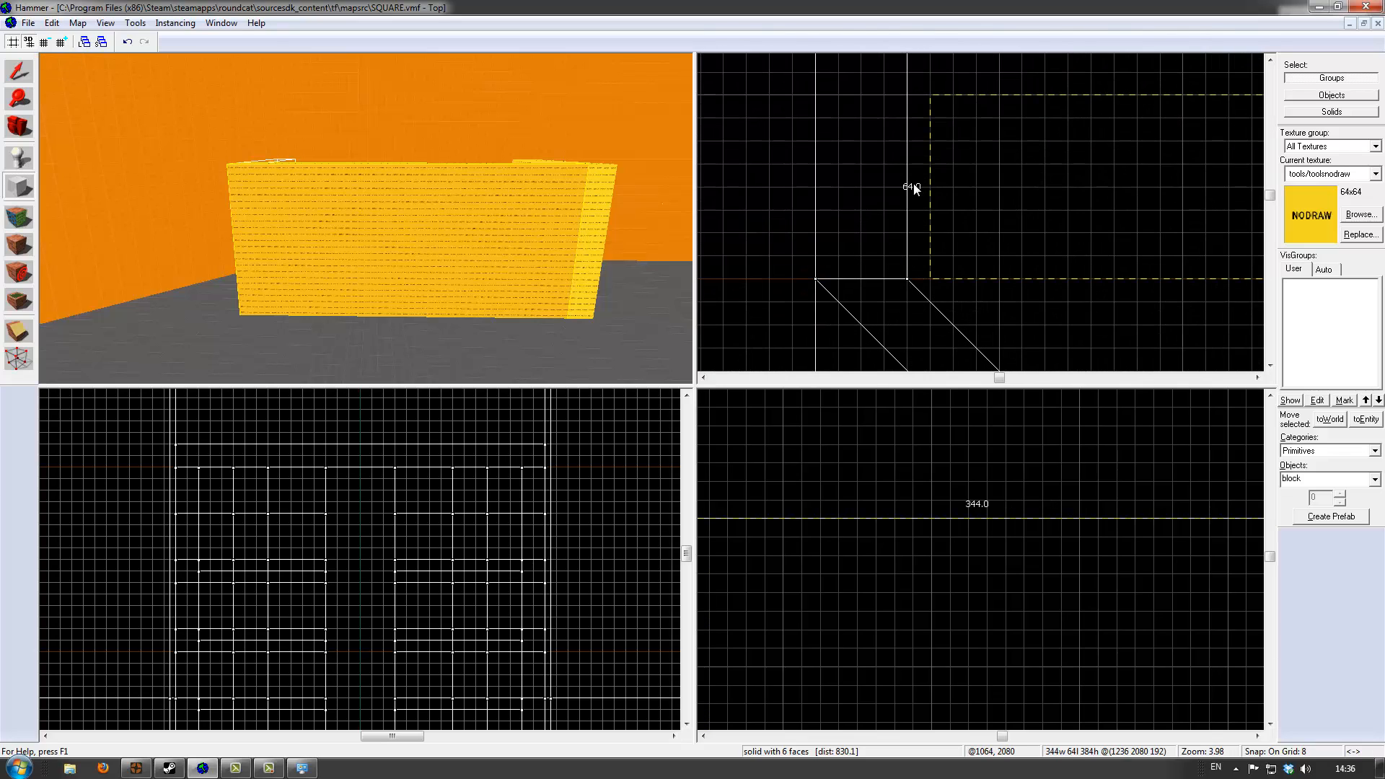
{"action": "key", "text": "Return"}
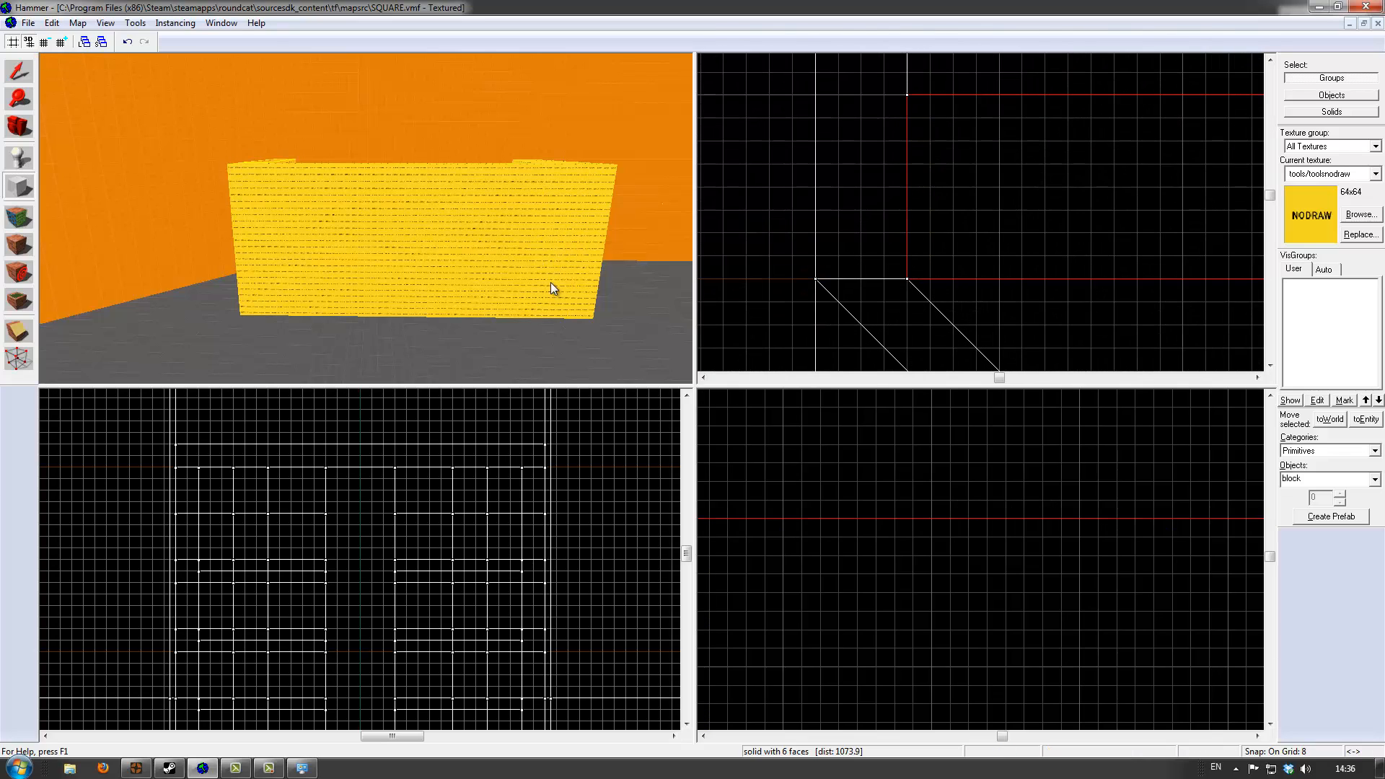
Shorten the first side block to 352 units and extend the front block to 896 units so it covers that side block's end
{"action": "key", "text": "z"}
{"action": "key", "text": "w"}
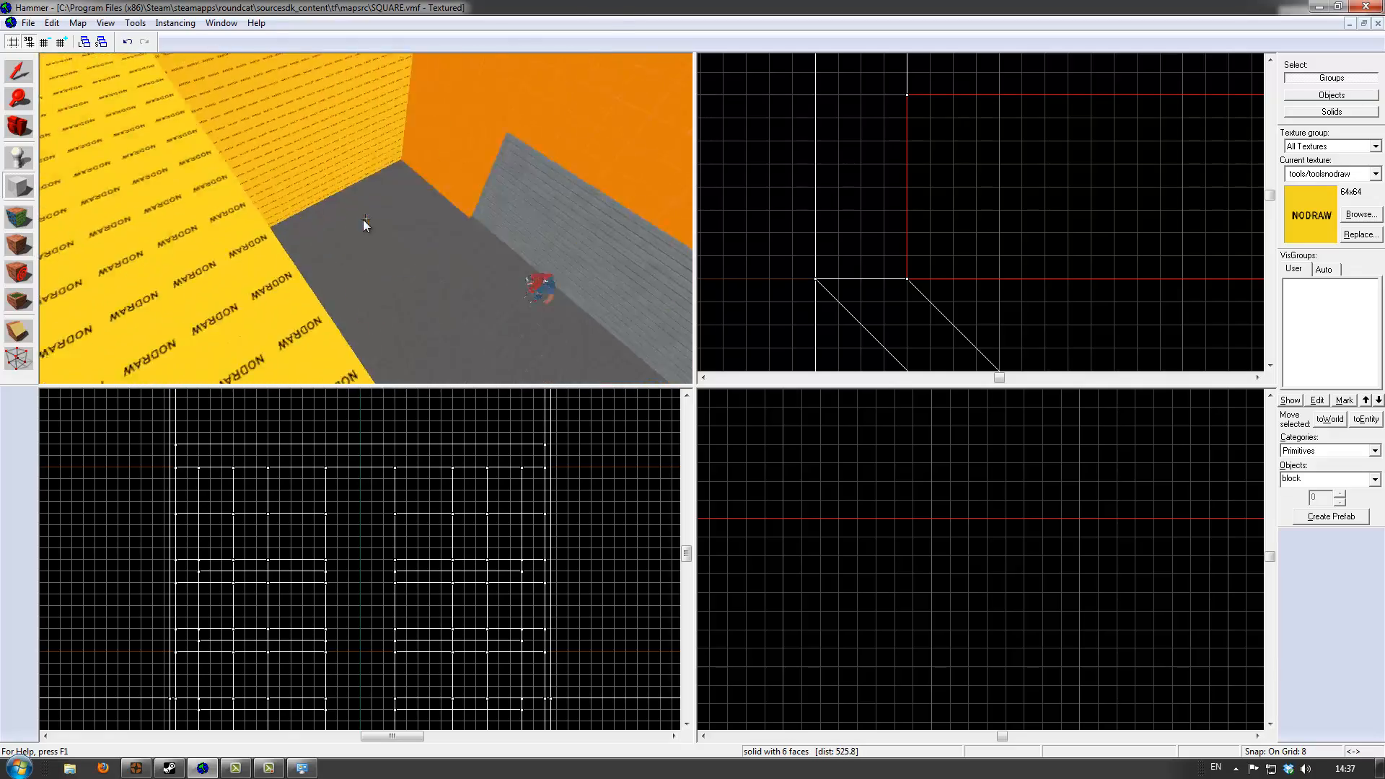
{"action": "key", "text": "s"}
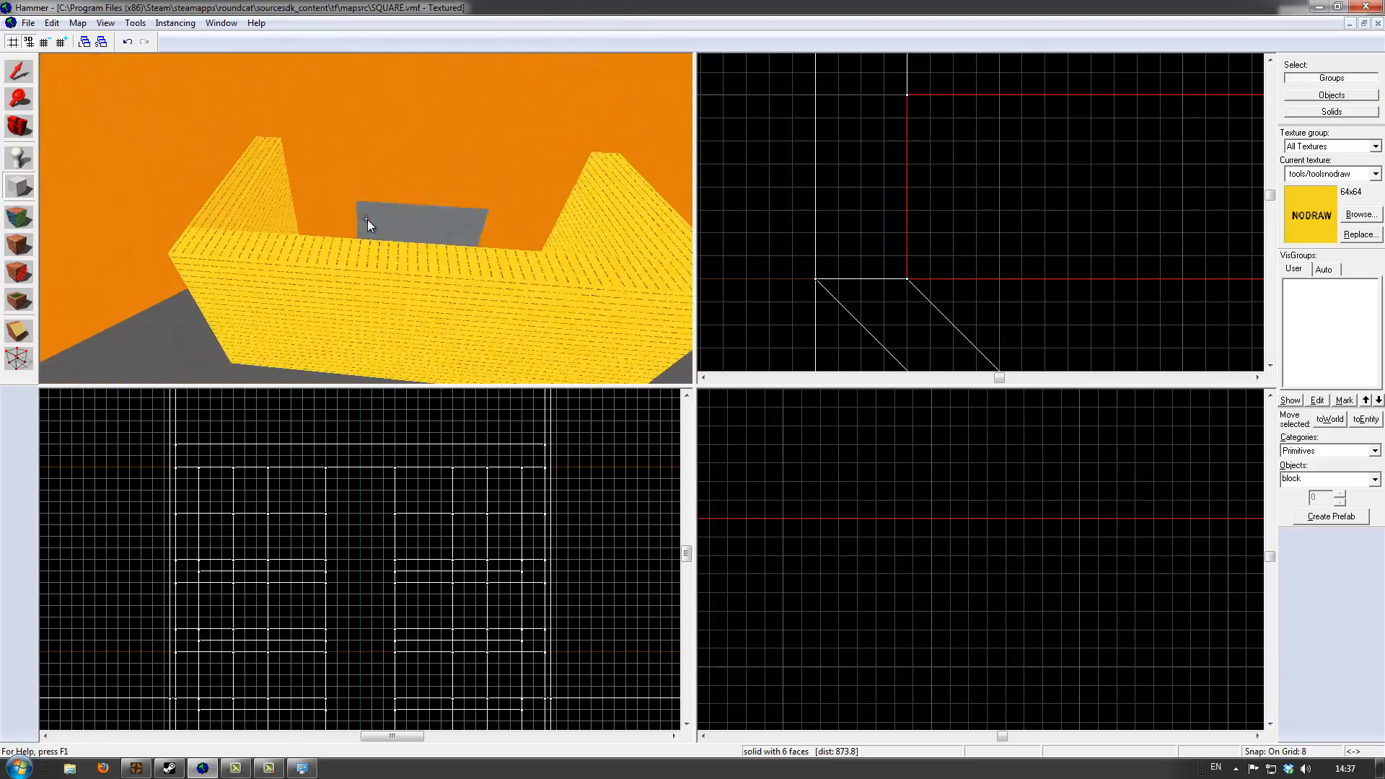
{"action": "key", "text": "z"}
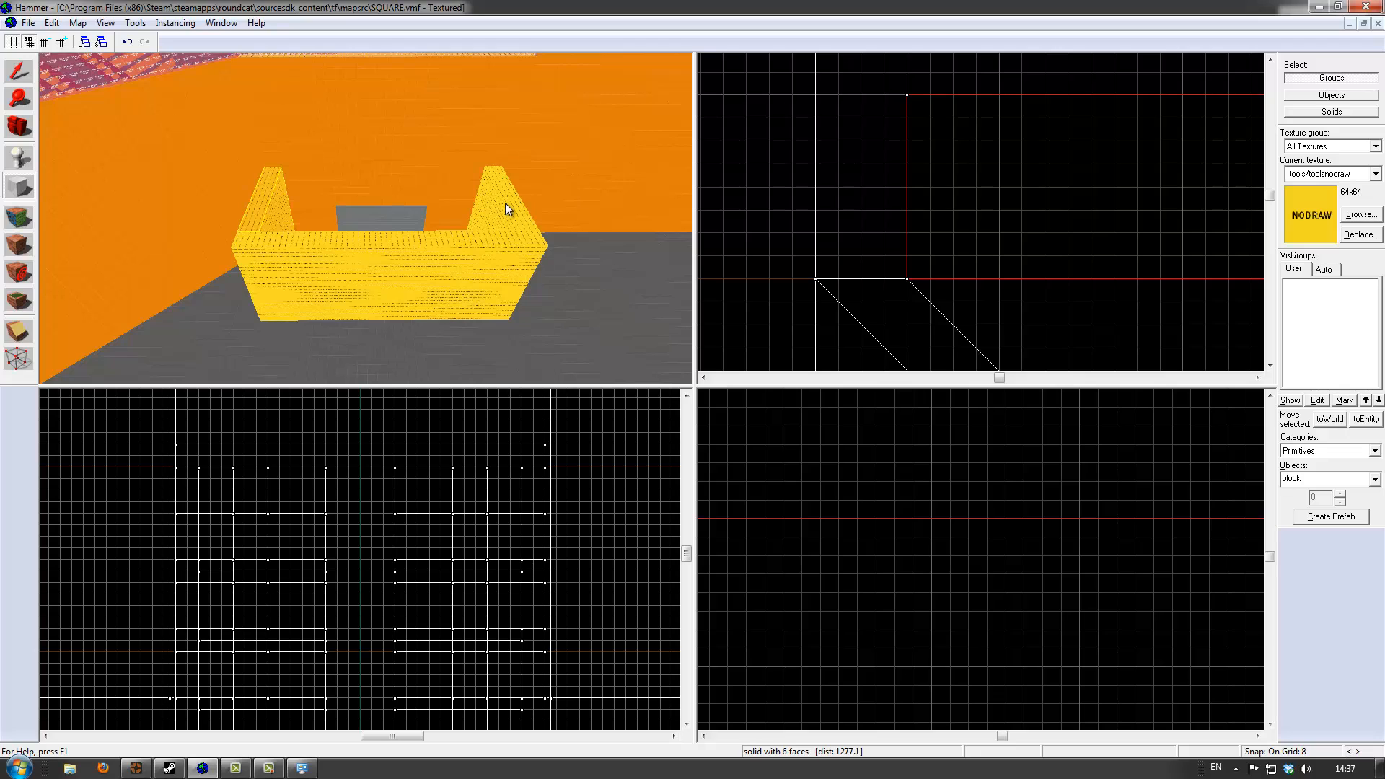
{"action": "key", "text": "shift+s"}
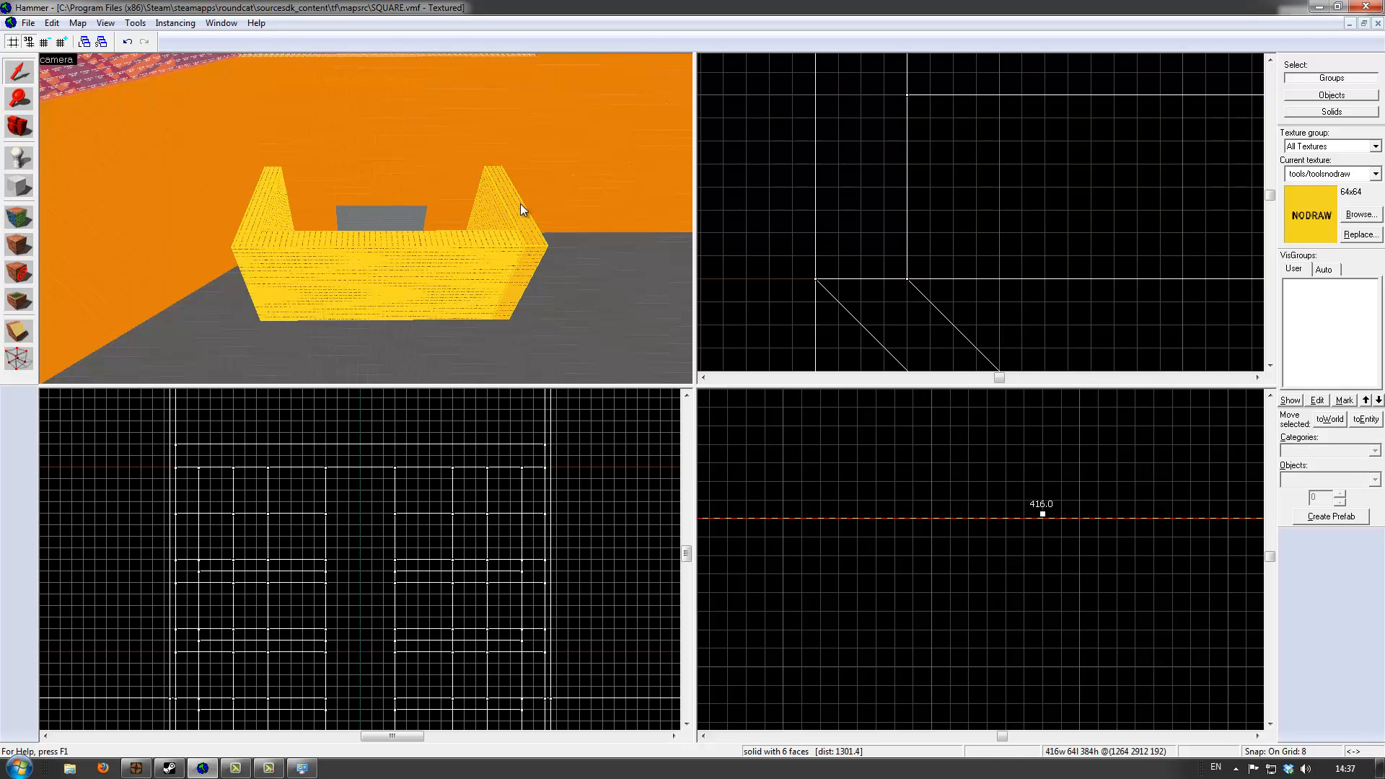
{"action": "scroll", "coordinate": [887, 284], "scroll_direction": "down", "scroll_amount": 8}
{"action": "scroll", "coordinate": [920, 243], "scroll_direction": "up", "scroll_amount": 8}
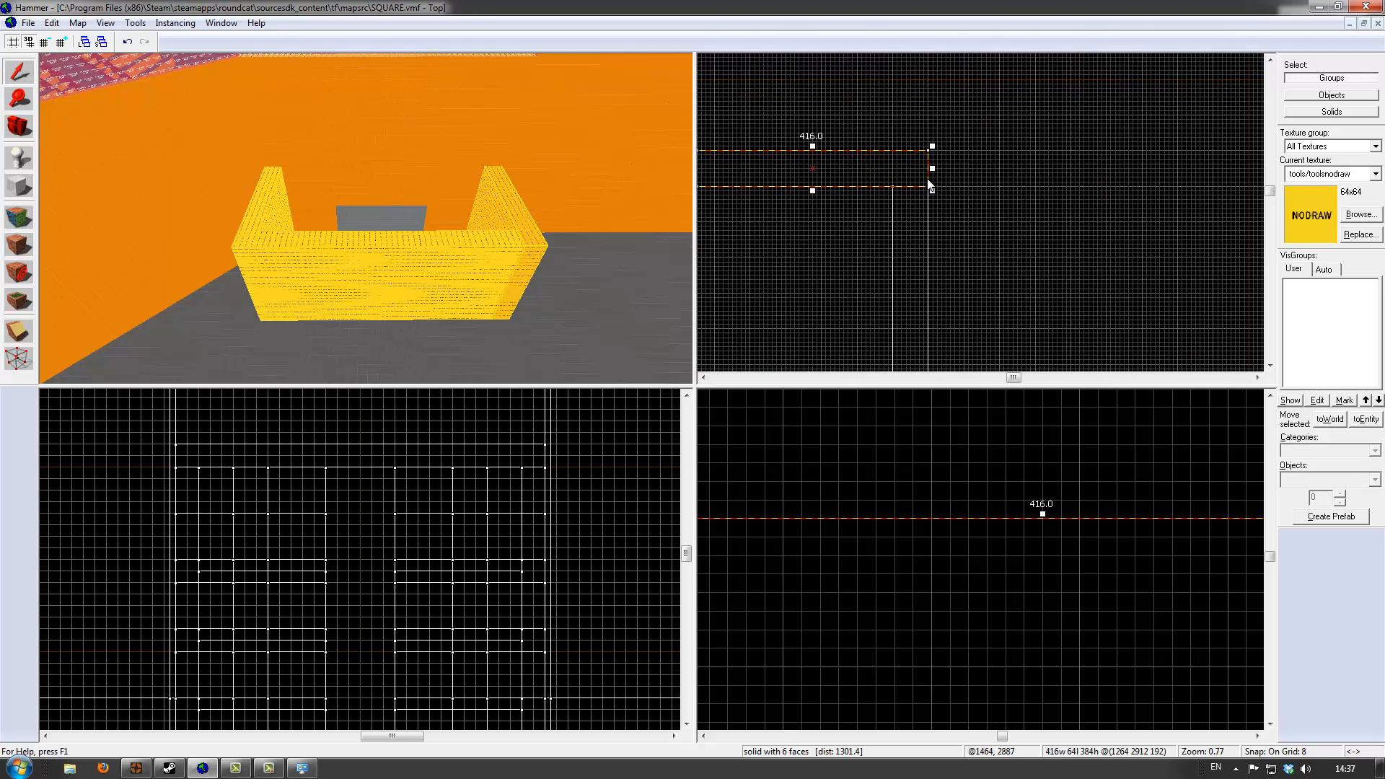
{"action": "left_click_drag", "start_coordinate": [934, 164], "coordinate": [899, 164]}
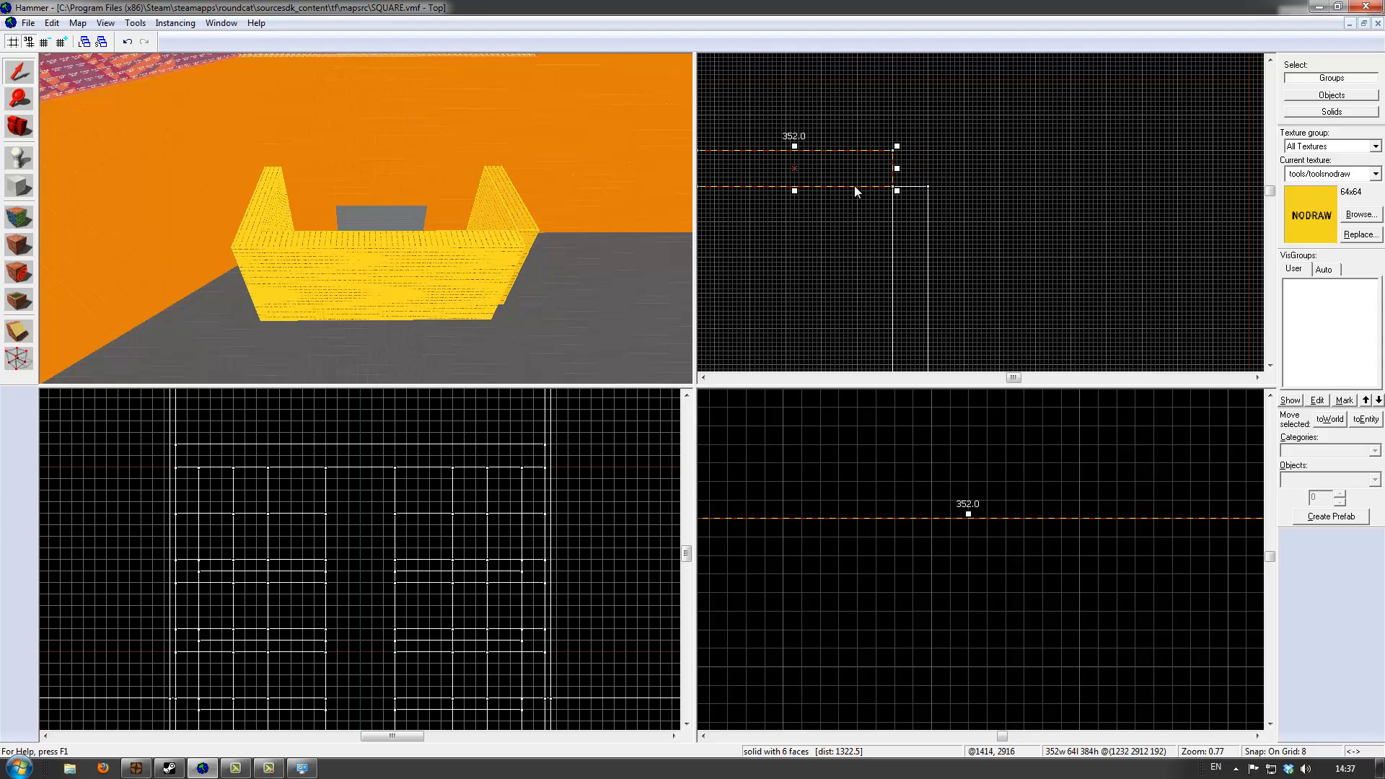
{"action": "left_click", "coordinate": [491, 271]}
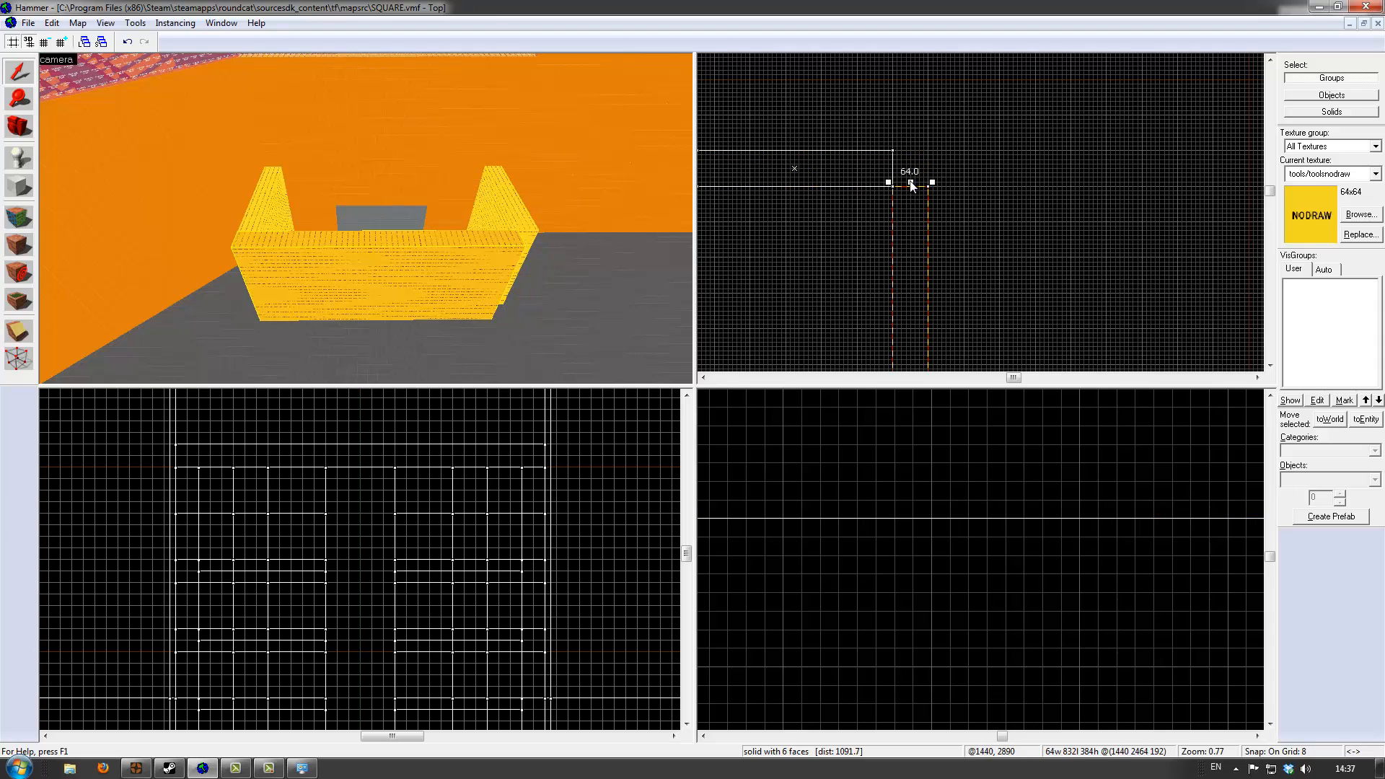
{"action": "left_click_drag", "start_coordinate": [912, 187], "coordinate": [910, 147]}
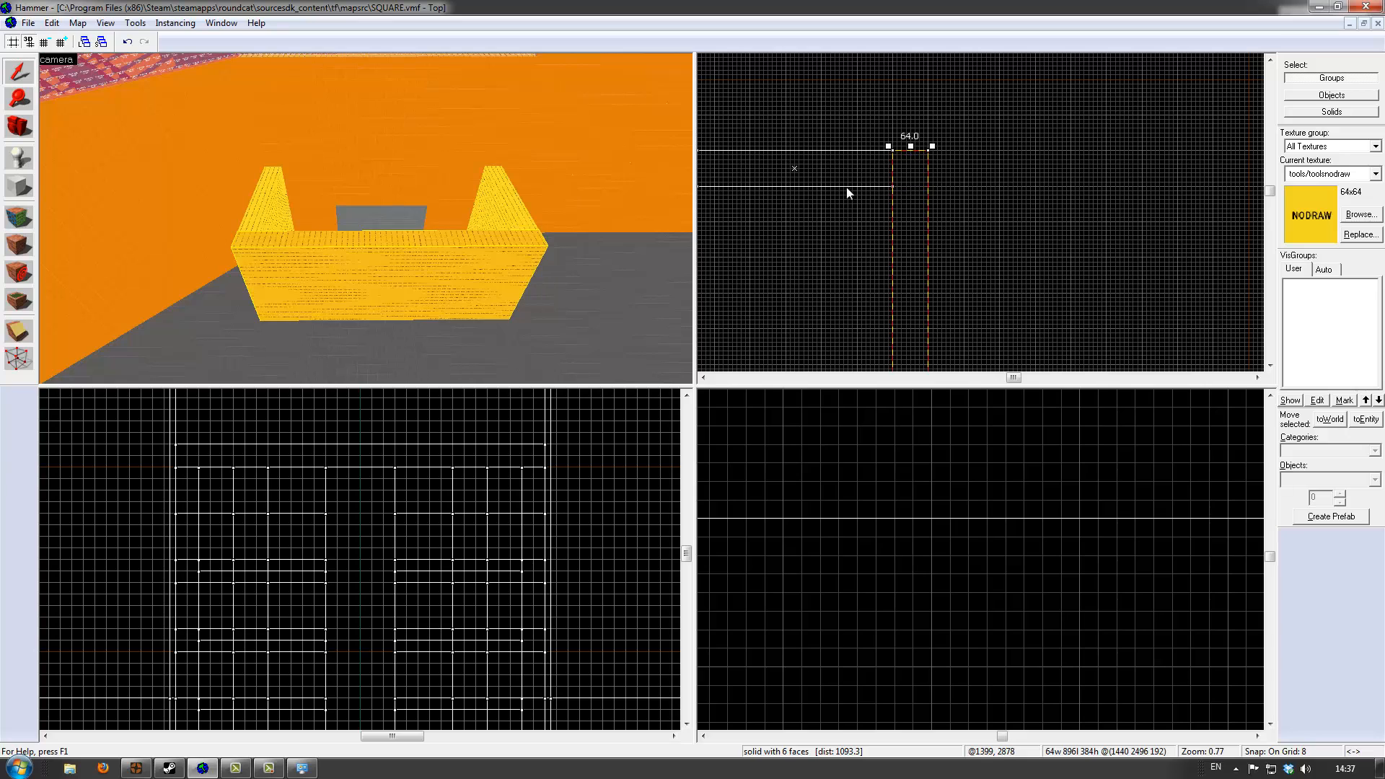
Select both nodraw side blocks and extend them together to 992 units out from the wall
{"action": "left_click", "coordinate": [267, 197]}
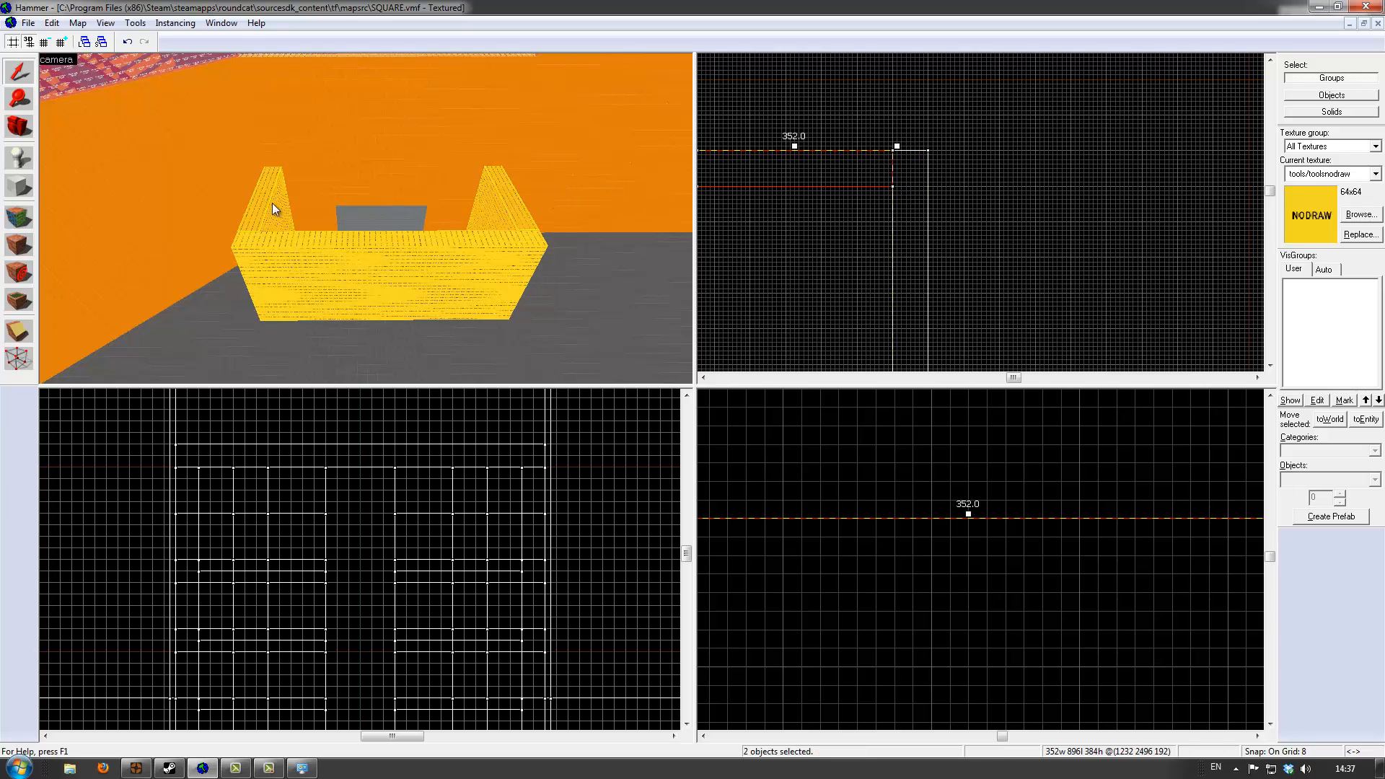
{"action": "scroll", "coordinate": [995, 224], "scroll_direction": "down", "scroll_amount": 4}
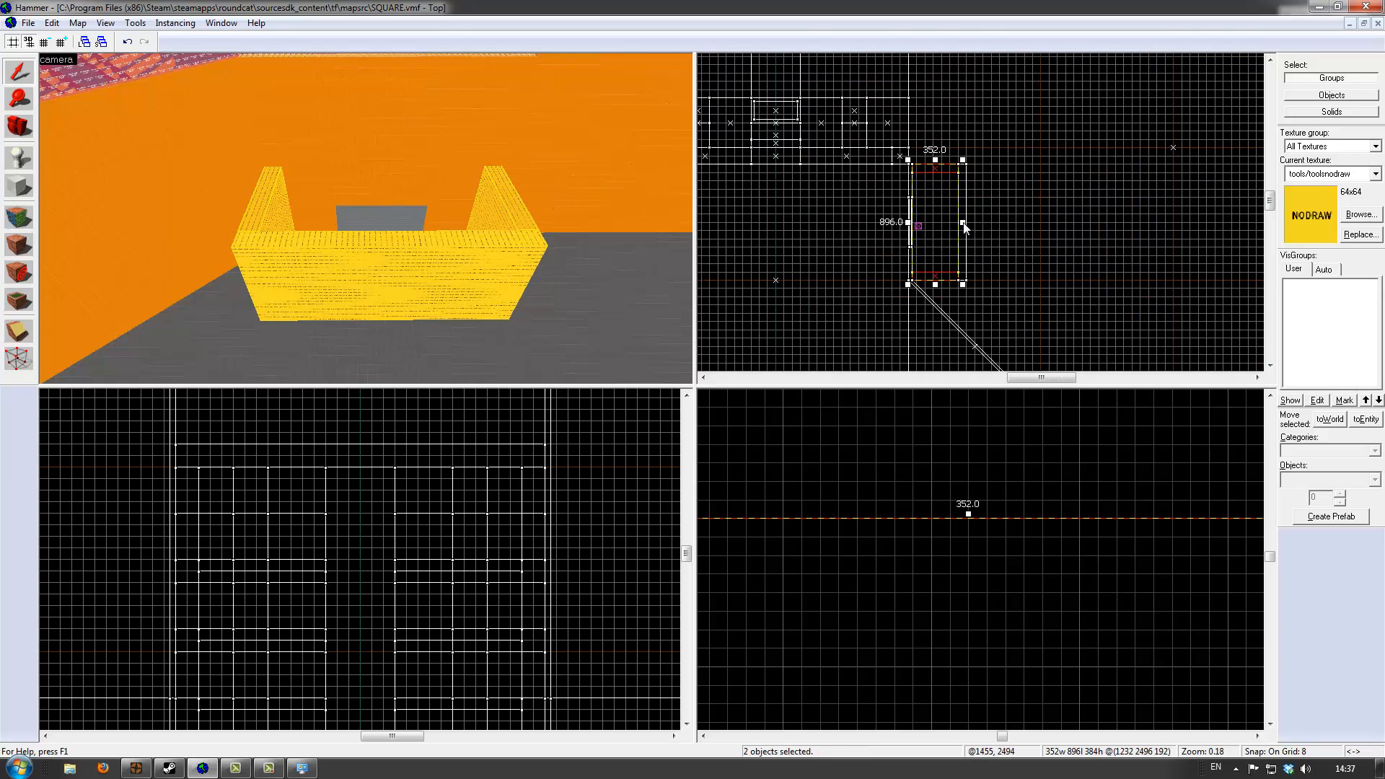
{"action": "left_click_drag", "start_coordinate": [964, 223], "coordinate": [1042, 225]}
{"action": "scroll", "coordinate": [1046, 228], "scroll_direction": "up", "scroll_amount": 10}
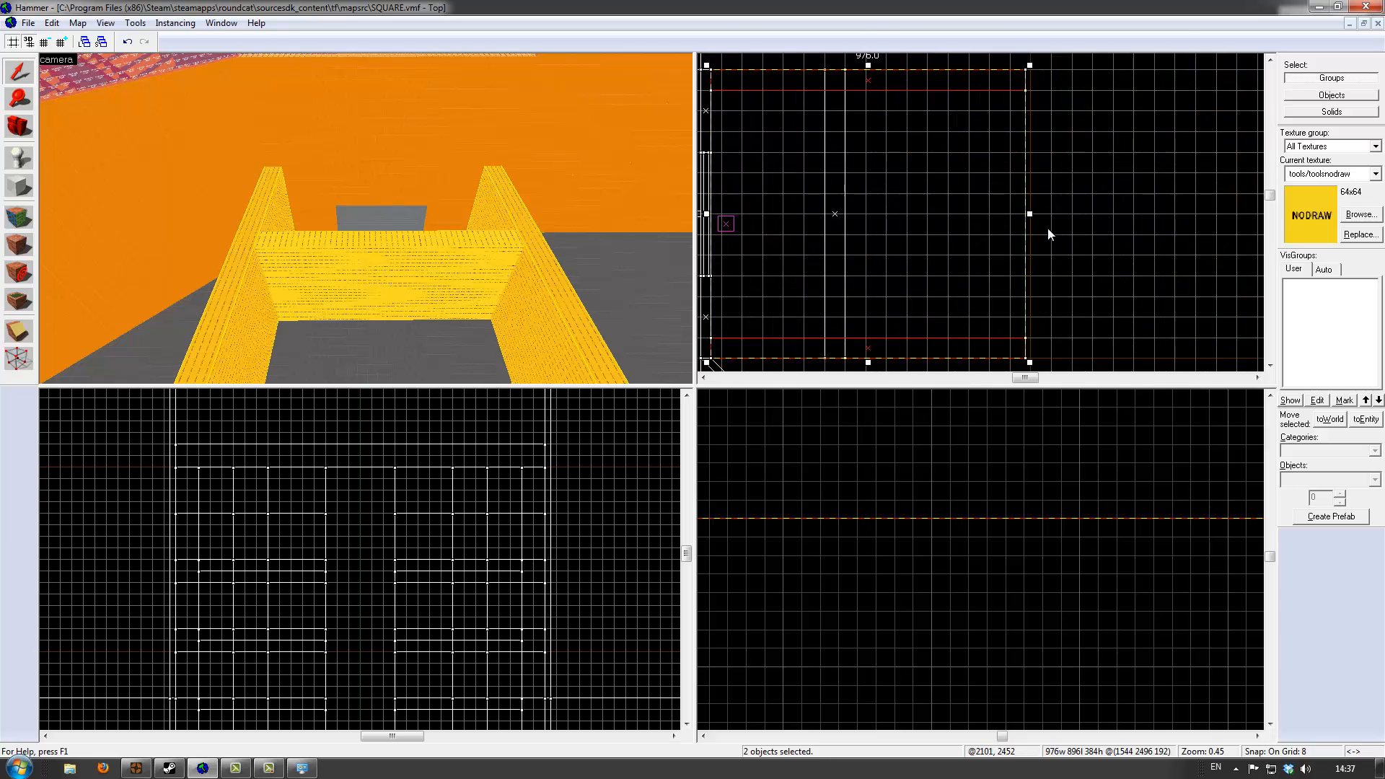
{"action": "scroll", "coordinate": [1027, 210], "scroll_direction": "up", "scroll_amount": 3}
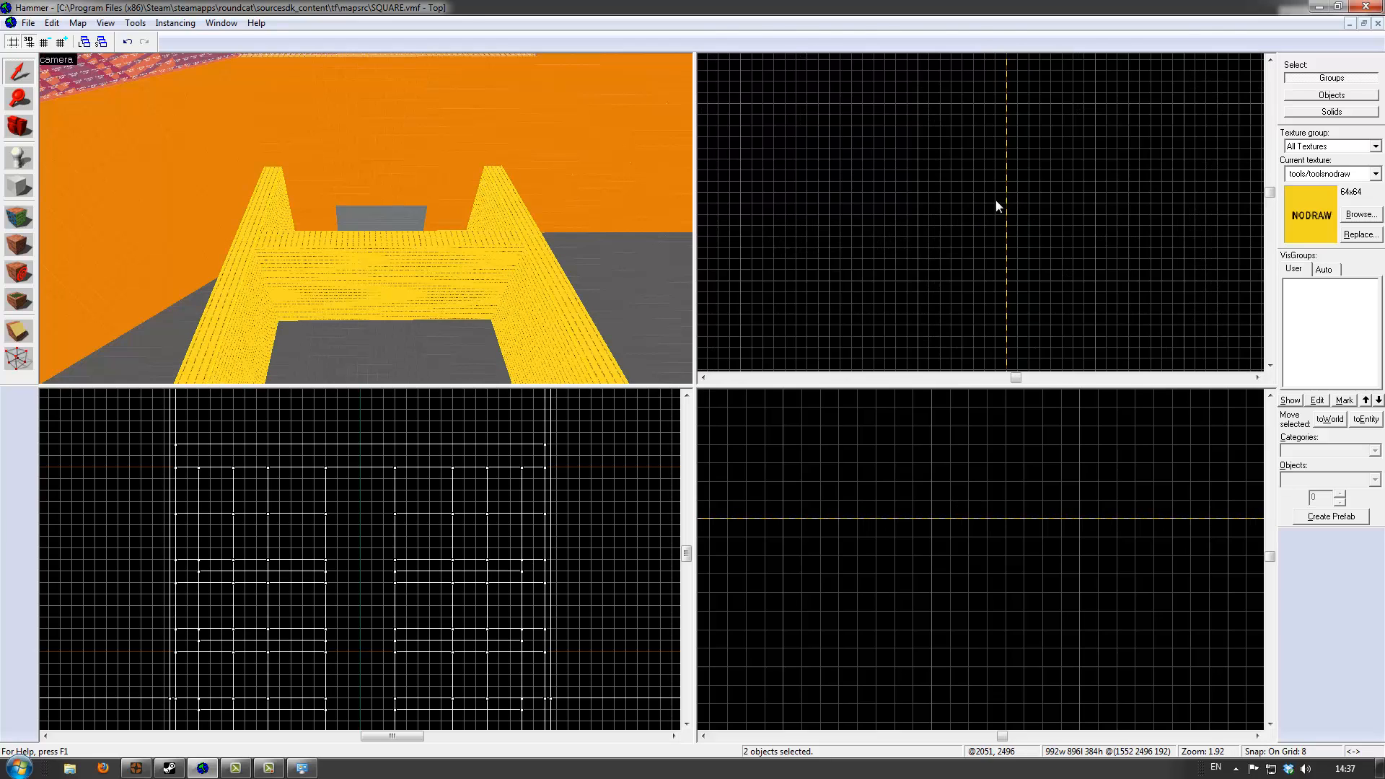
Move the 896-unit nodraw front block outward until it sits flush against the outer ends of the two side blocks
{"action": "left_click", "coordinate": [431, 246]}
{"action": "scroll", "coordinate": [1024, 262], "scroll_direction": "down", "scroll_amount": 15}
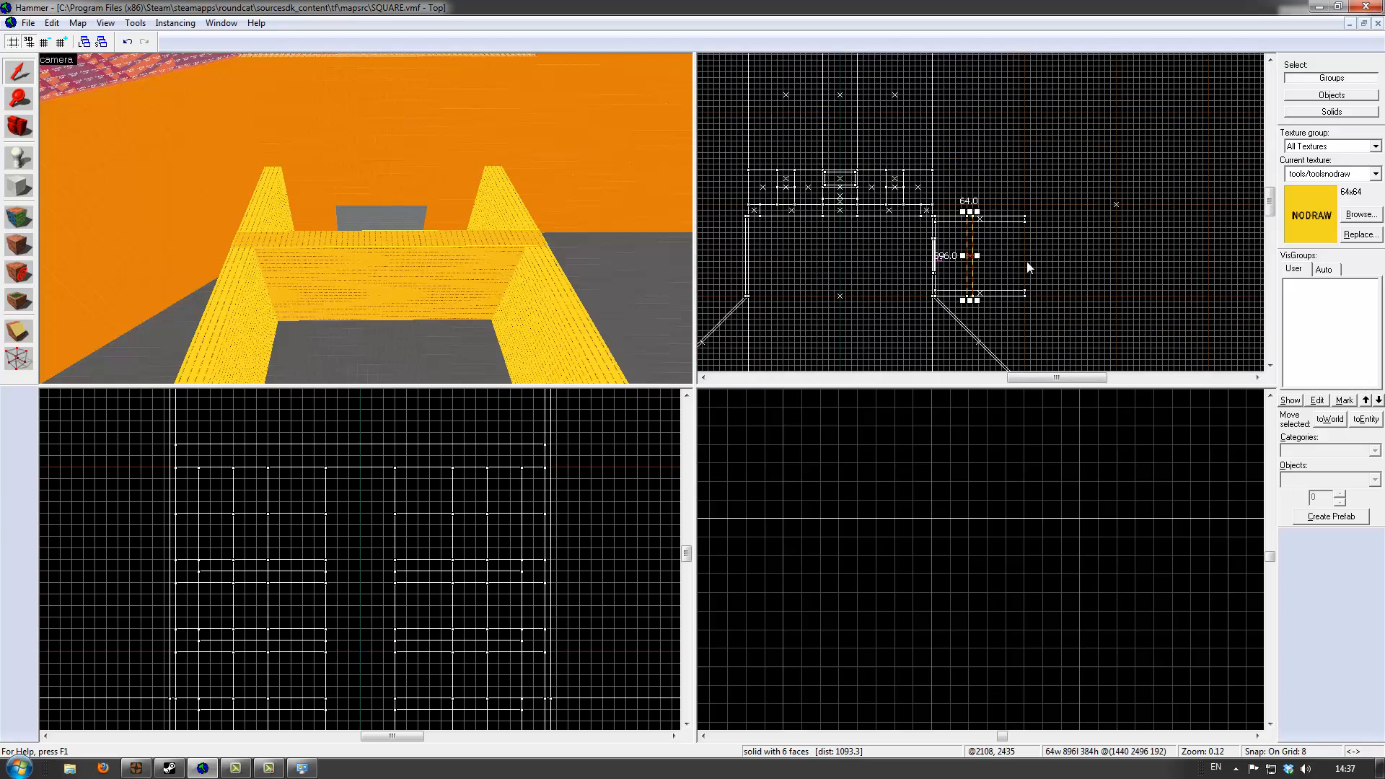
{"action": "scroll", "coordinate": [1026, 261], "scroll_direction": "up", "scroll_amount": 5}
{"action": "left_click_drag", "start_coordinate": [918, 246], "coordinate": [1039, 245]}
{"action": "scroll", "coordinate": [1027, 160], "scroll_direction": "up", "scroll_amount": 6}
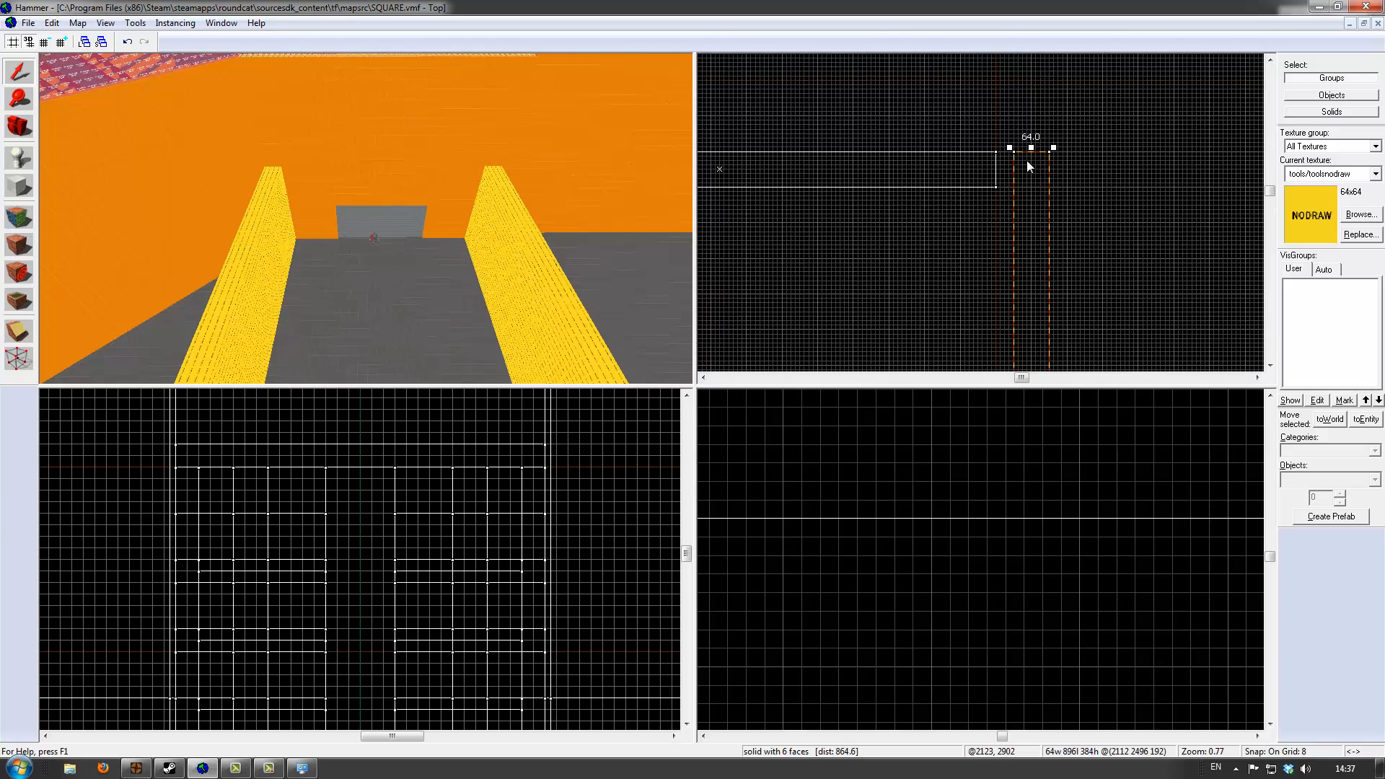
{"action": "scroll", "coordinate": [1028, 166], "scroll_direction": "up", "scroll_amount": 8}
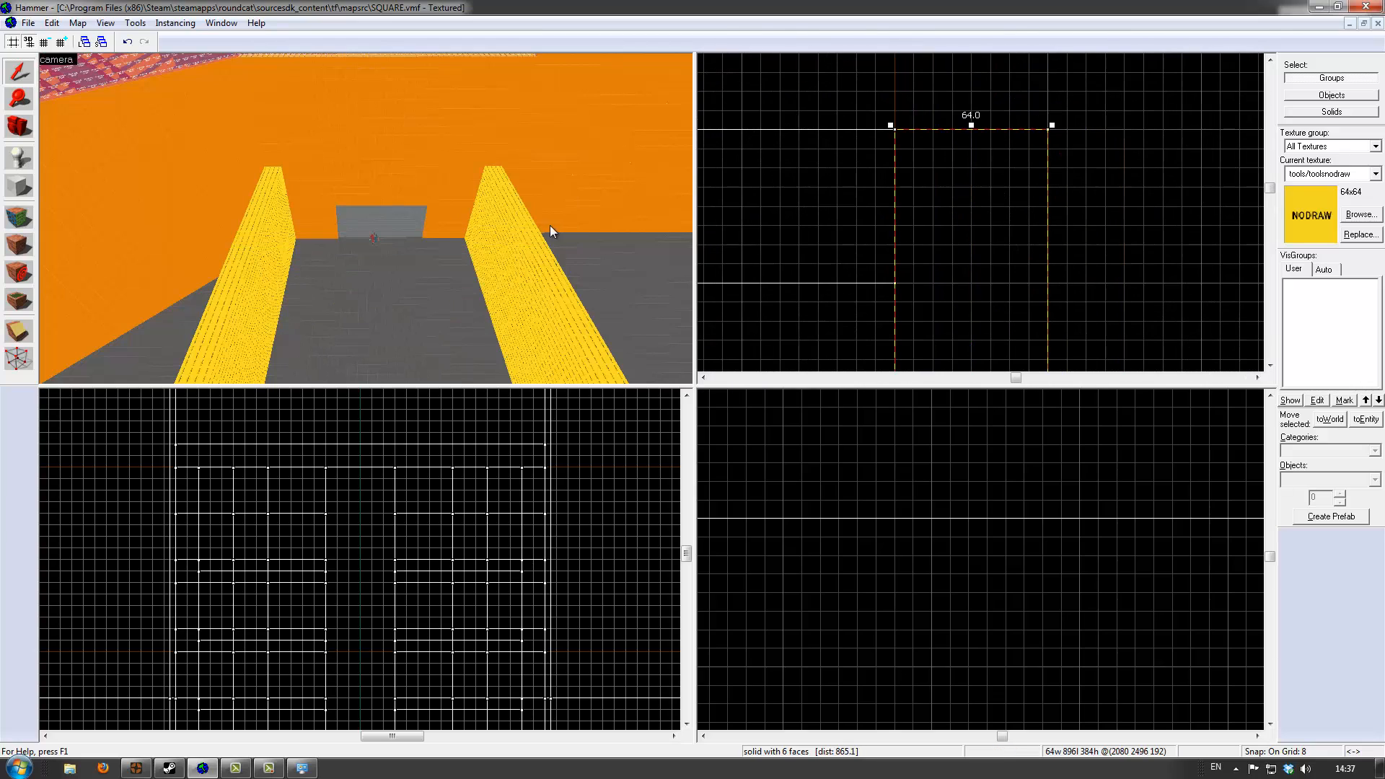
Examine the corner where the front and side nodraw blocks meet, selecting the blocks individually to check how they join
{"action": "key", "text": "z"}
{"action": "key", "text": "w"}
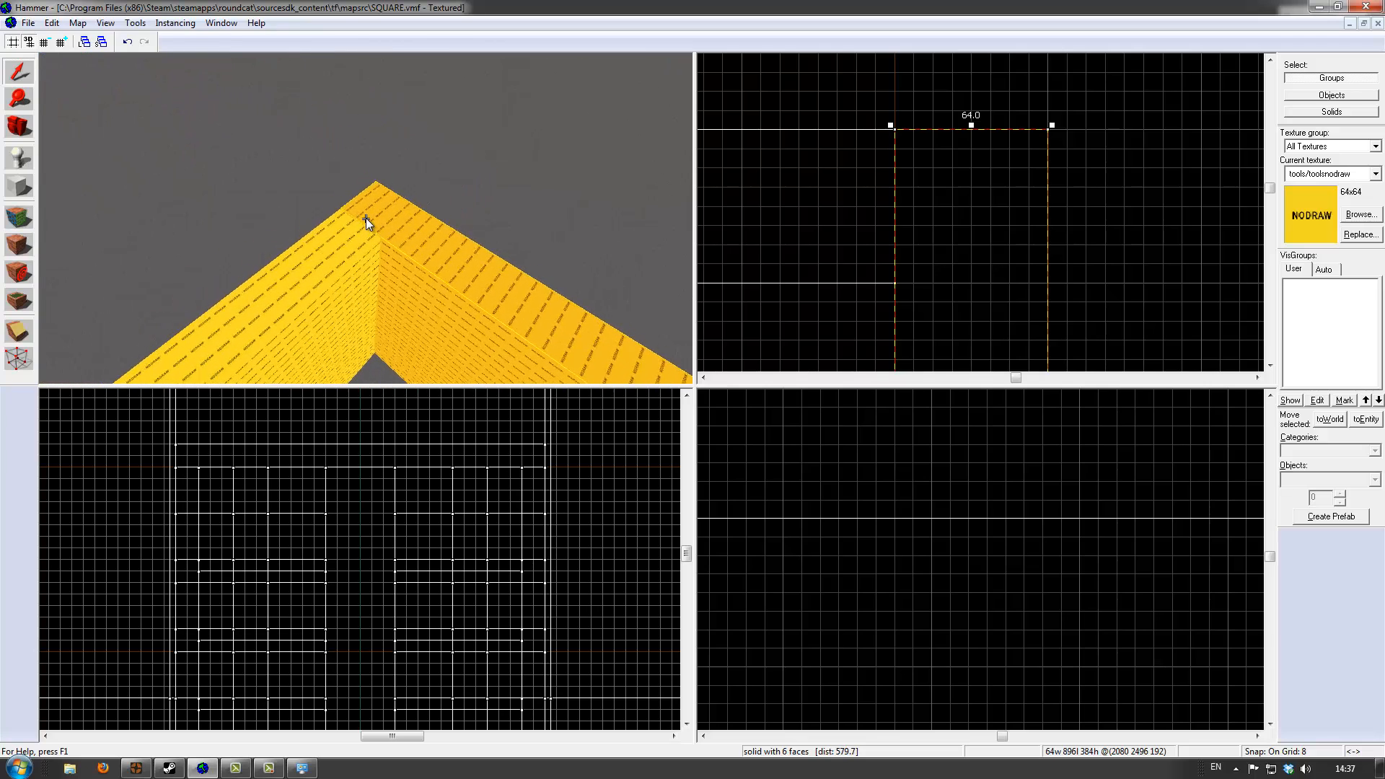
{"action": "key", "text": "z"}
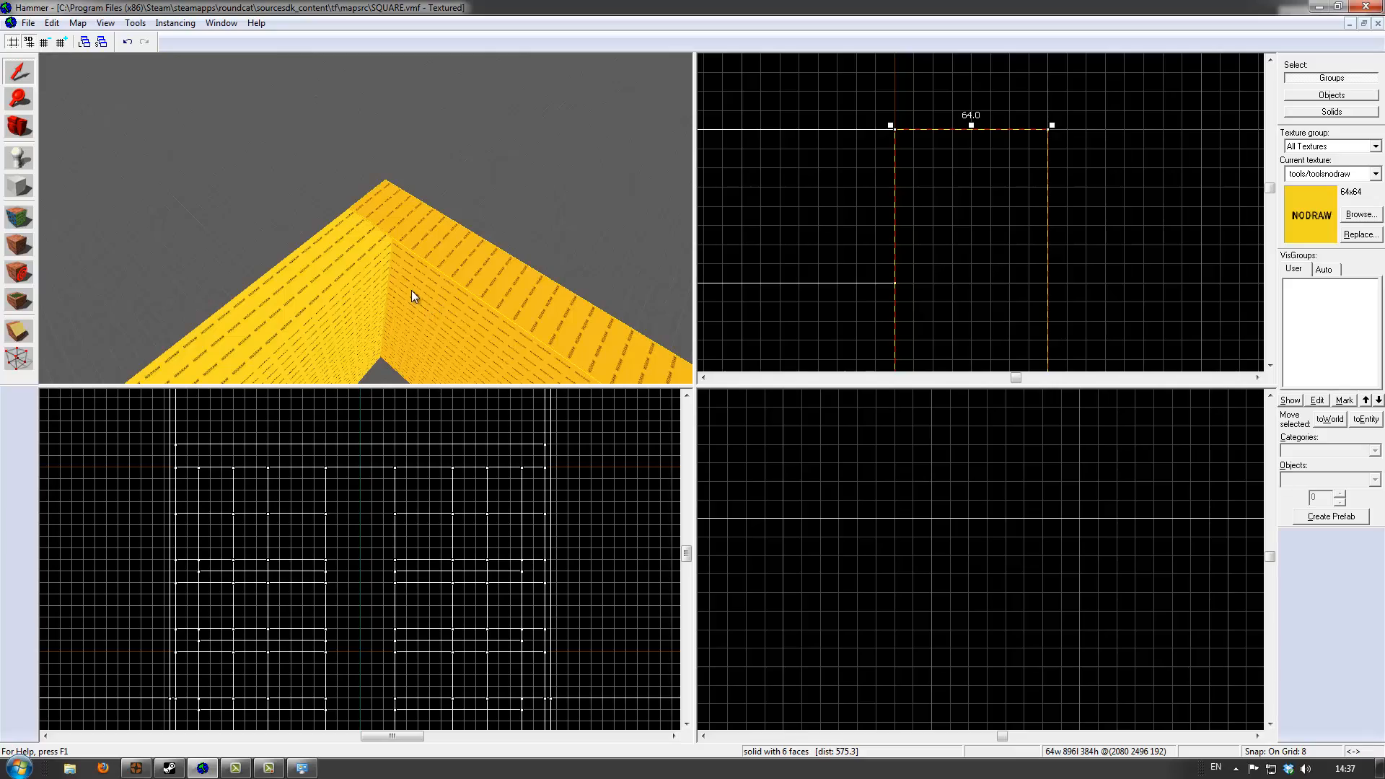
{"action": "key", "text": "z"}
{"action": "key", "text": "w"}
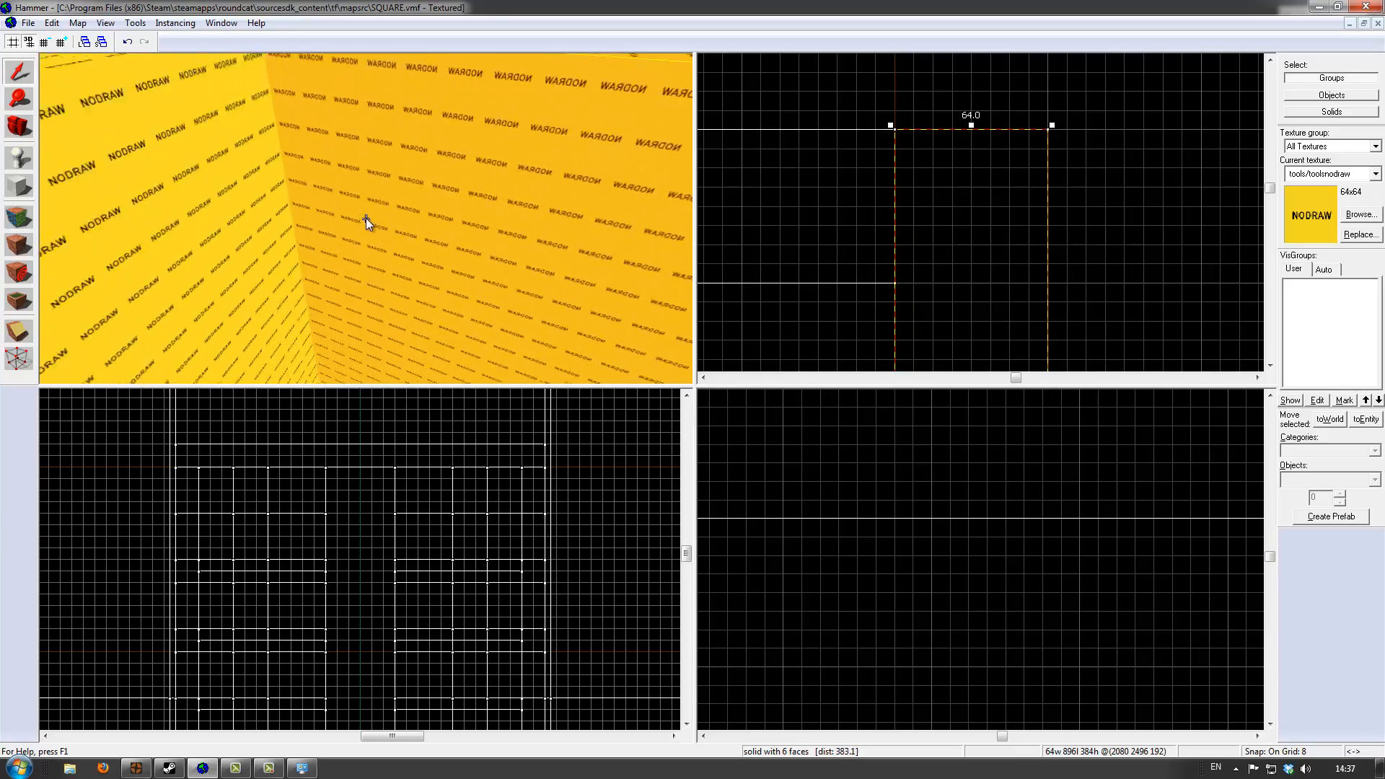
{"action": "key", "text": "s"}
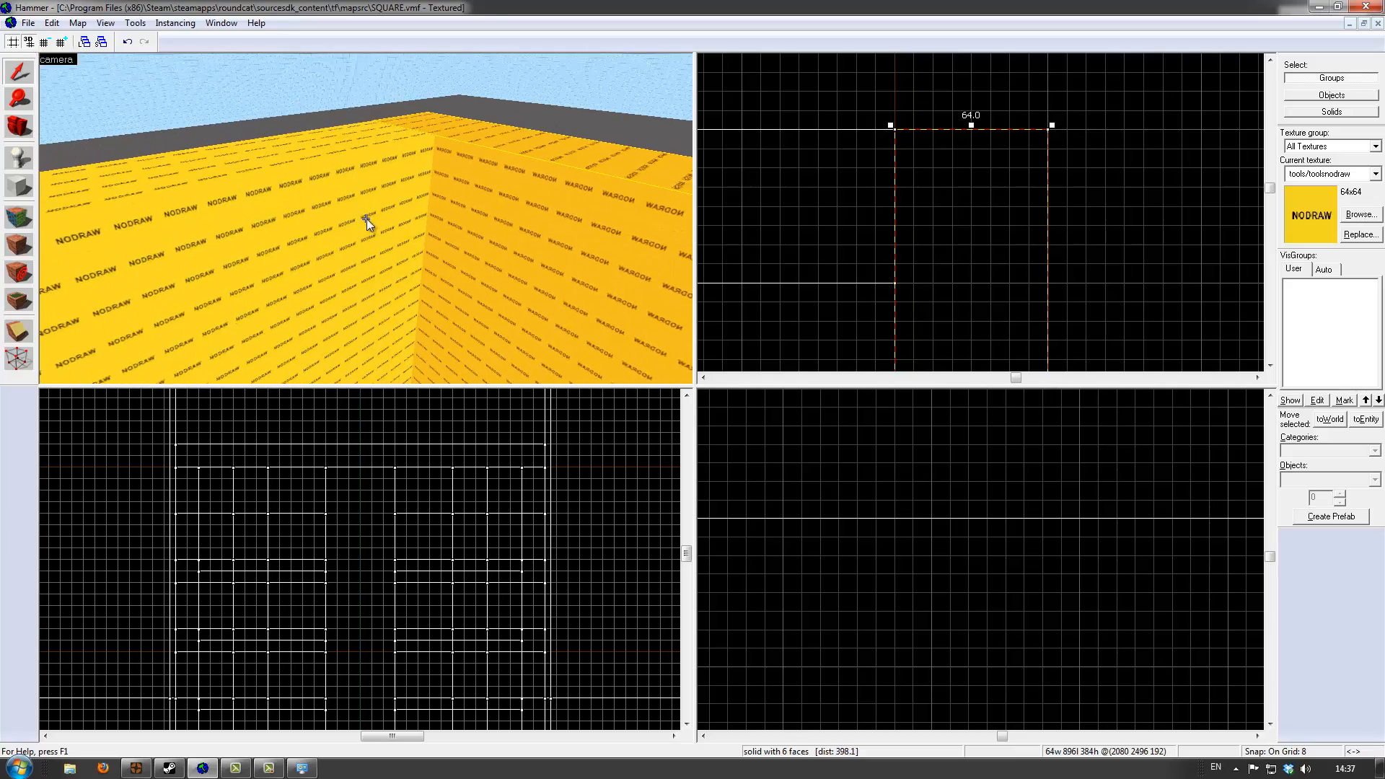
{"action": "key", "text": "w"}
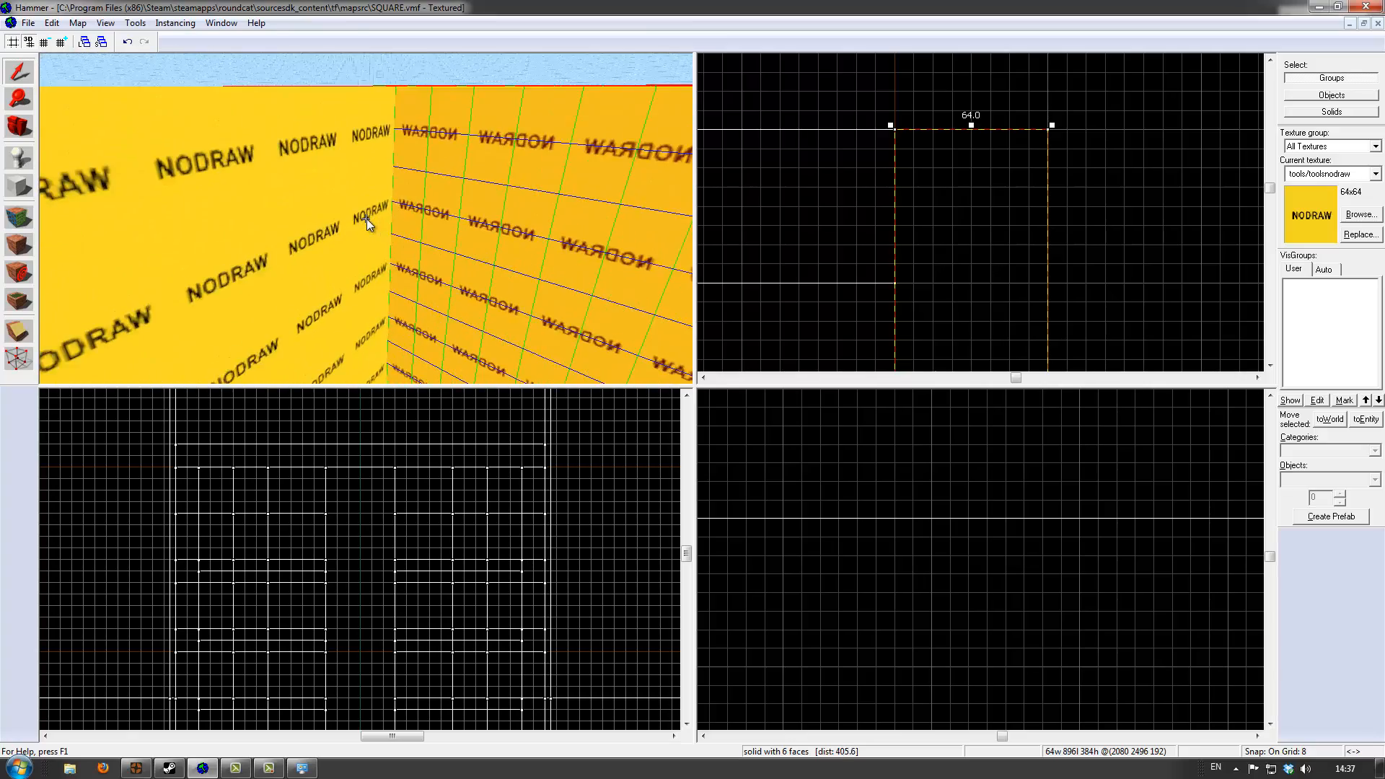
{"action": "key", "text": "s"}
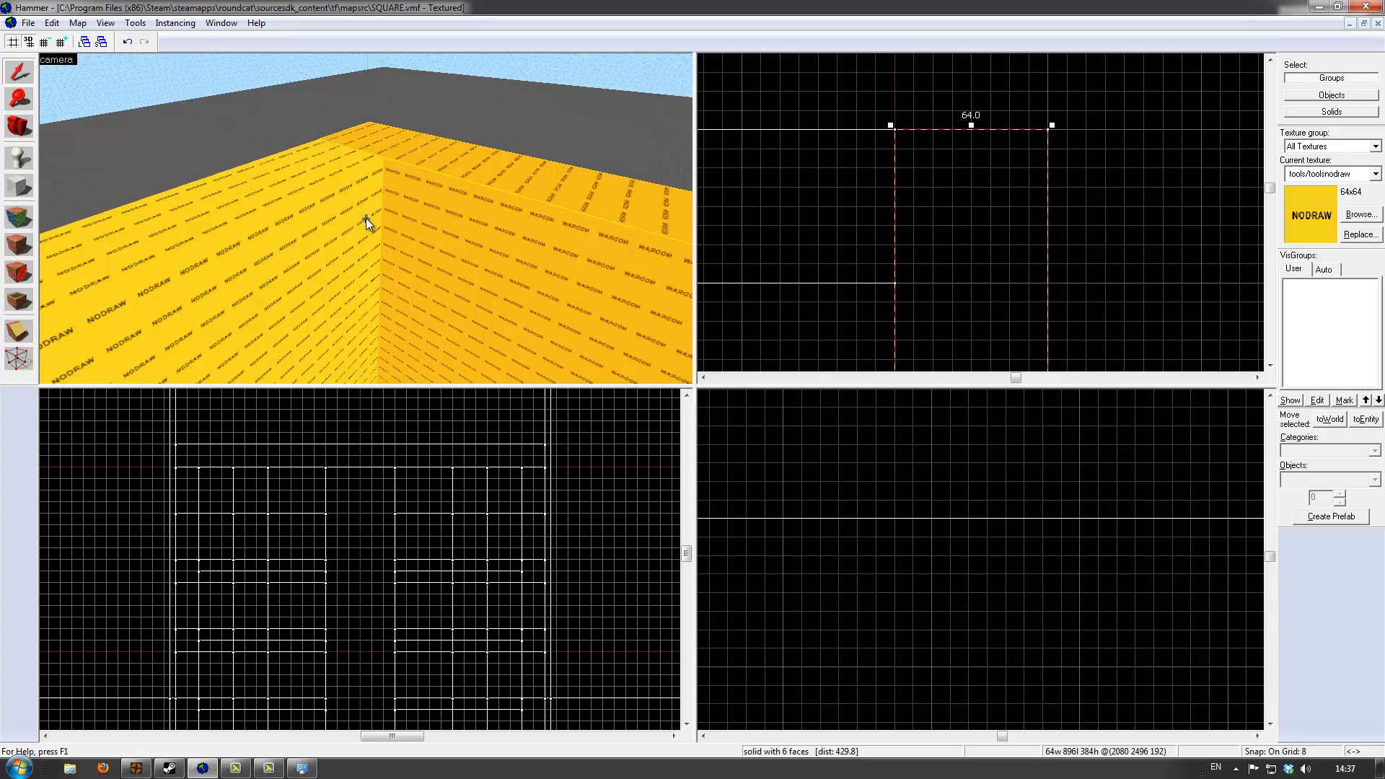
{"action": "key", "text": "w"}
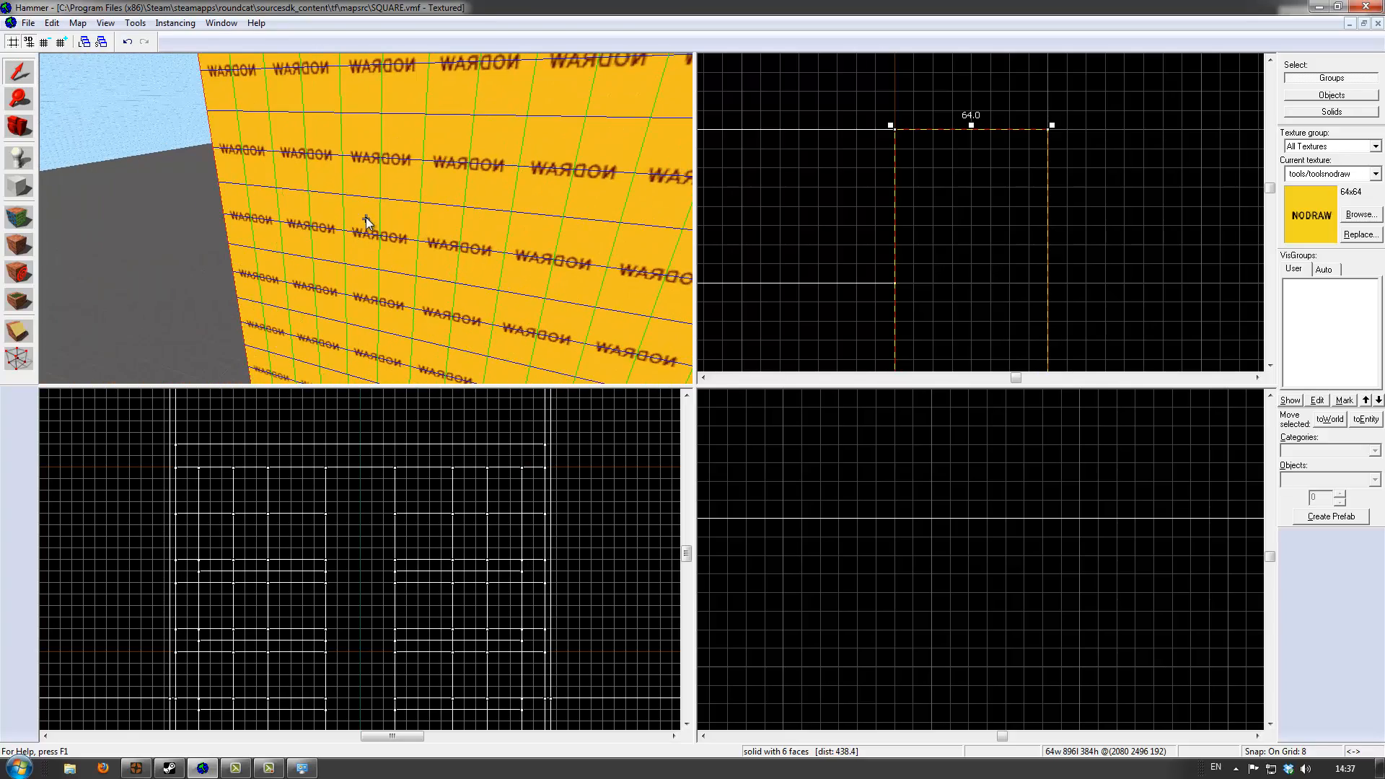
{"action": "key", "text": "s"}
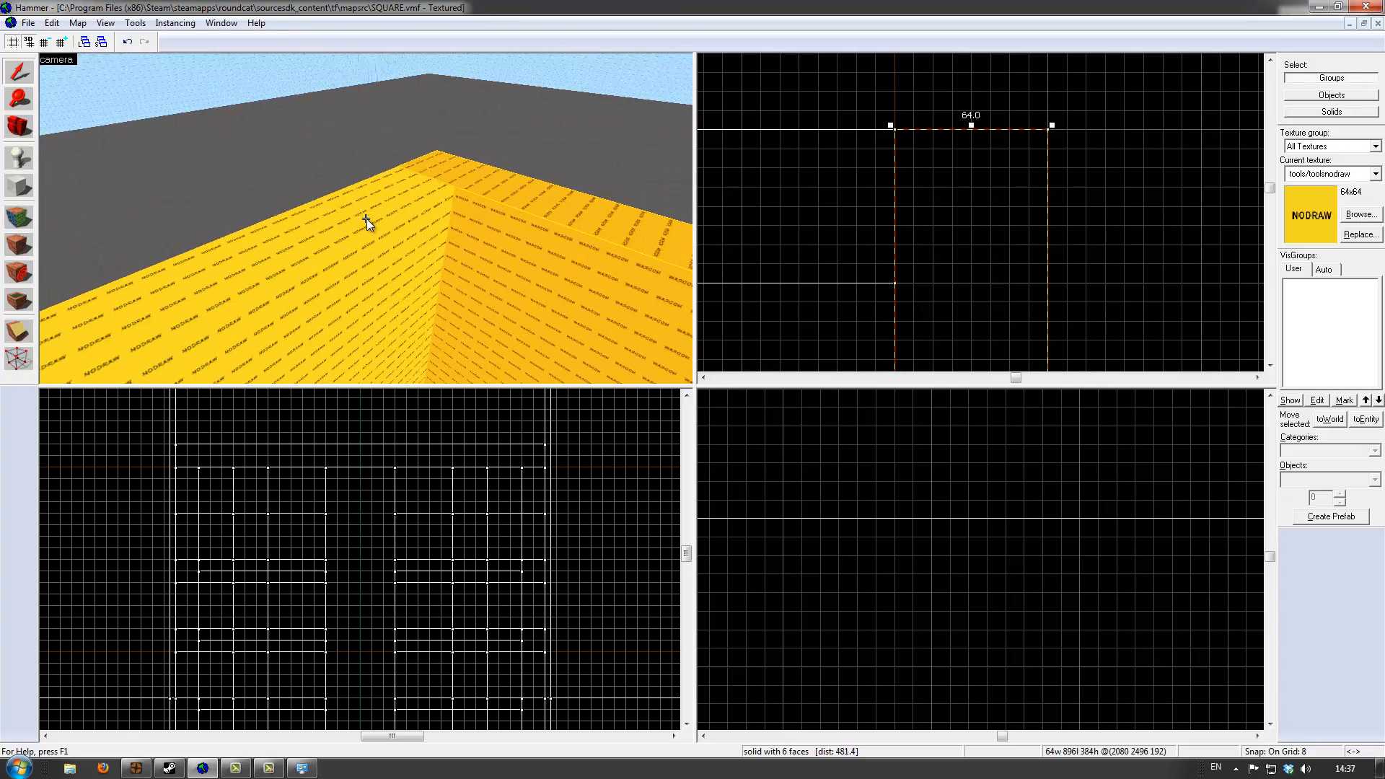
{"action": "key", "text": "w"}
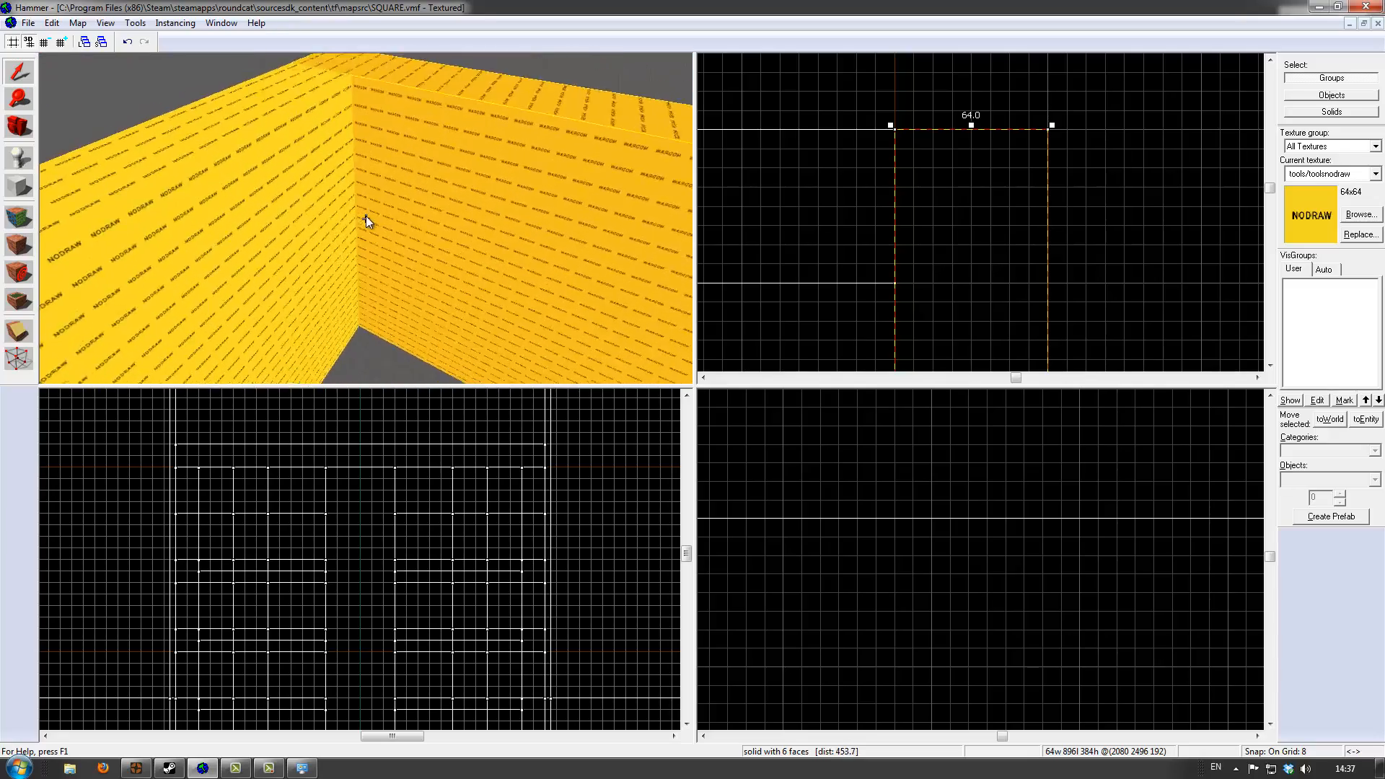
{"action": "key", "text": "s"}
{"action": "key", "text": "z"}
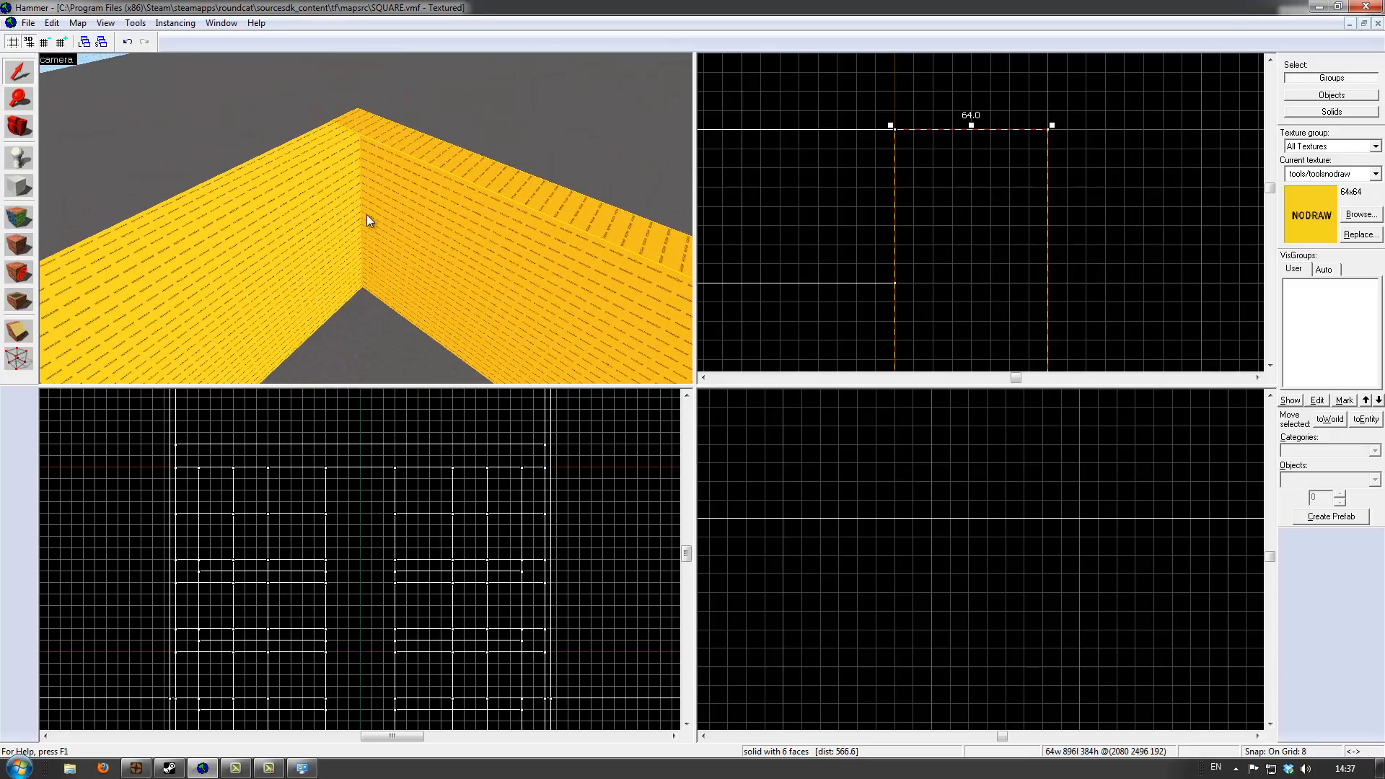
{"action": "key", "text": "Escape"}
{"action": "left_click", "coordinate": [348, 187]}
{"action": "left_click", "coordinate": [373, 199]}
{"action": "left_click", "coordinate": [332, 202]}
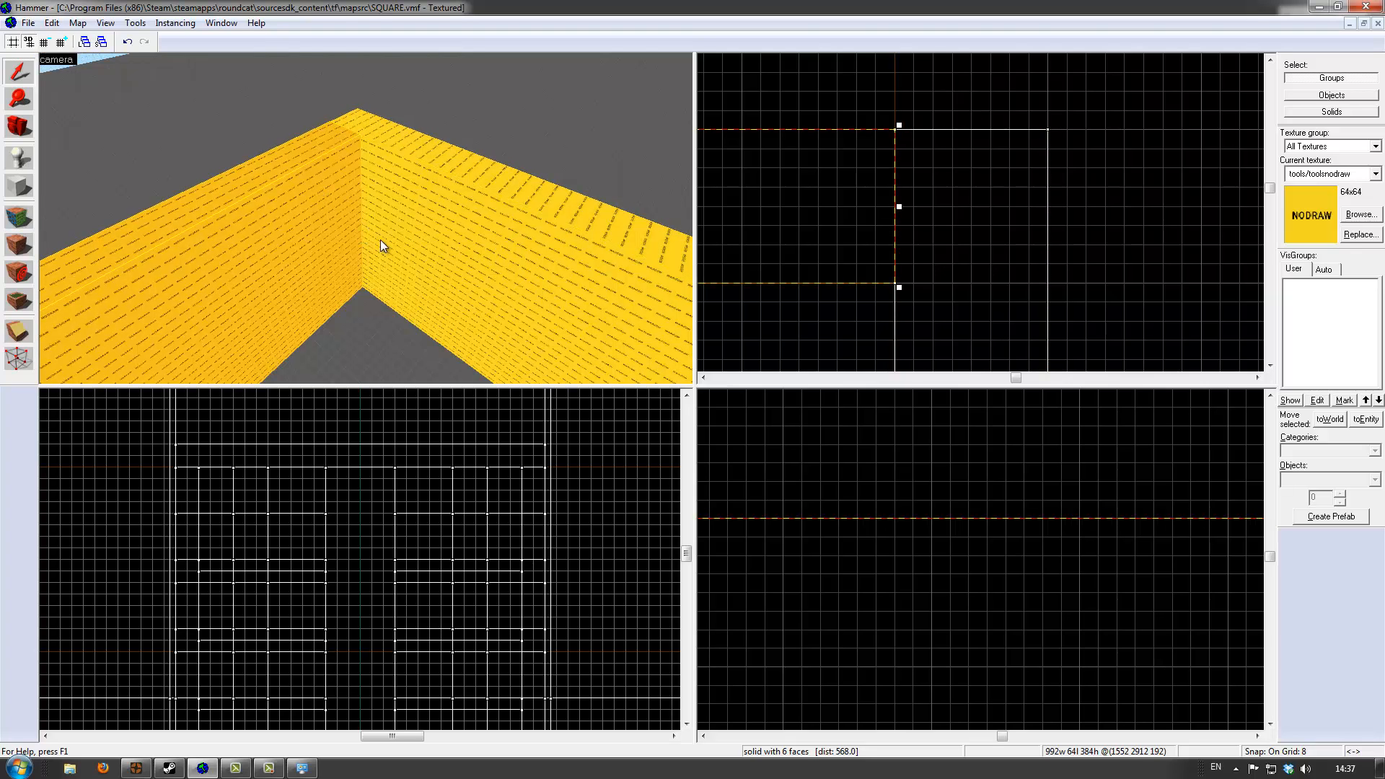
Mitre the first corner between the nodraw front and side blocks by moving their vertices to form one diagonal joint
{"action": "left_click", "coordinate": [371, 172]}
{"action": "left_click", "coordinate": [230, 229]}
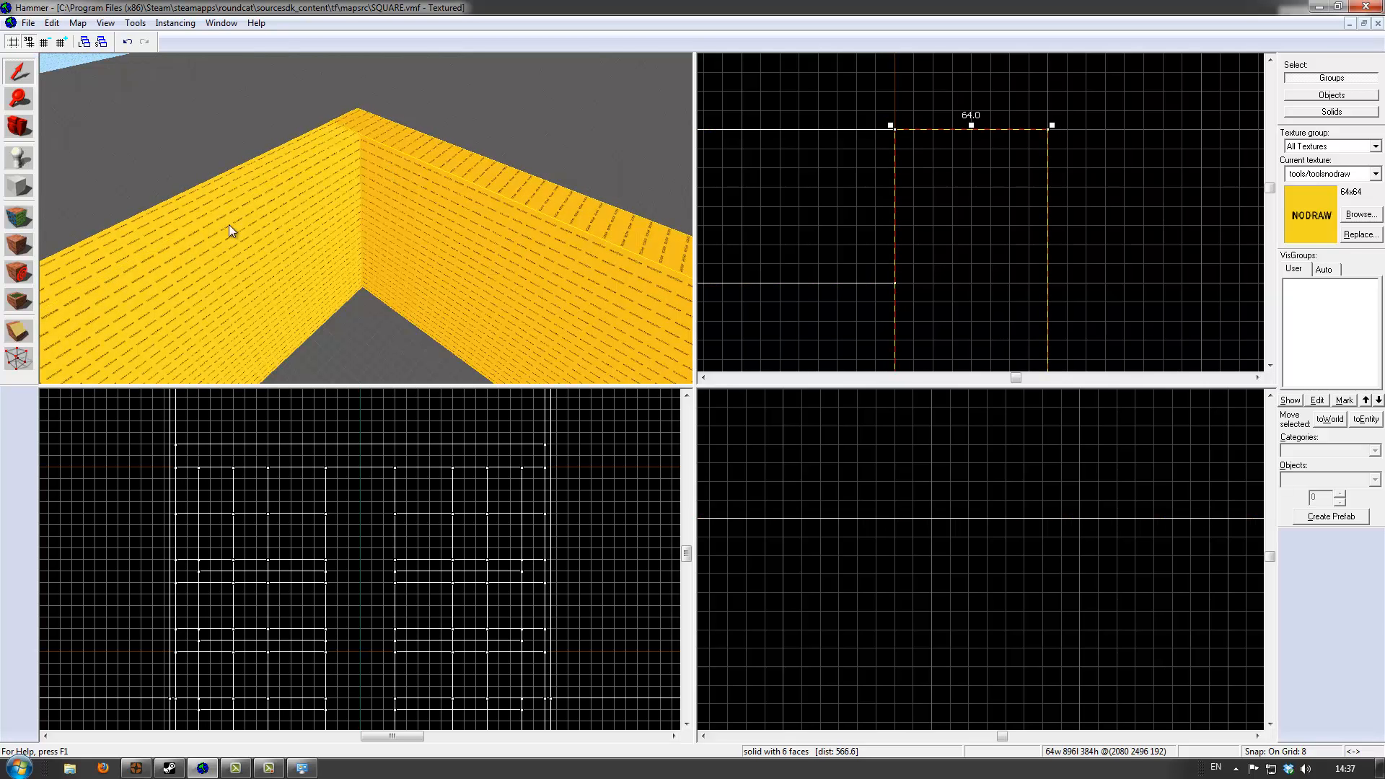
{"action": "left_click", "coordinate": [18, 359]}
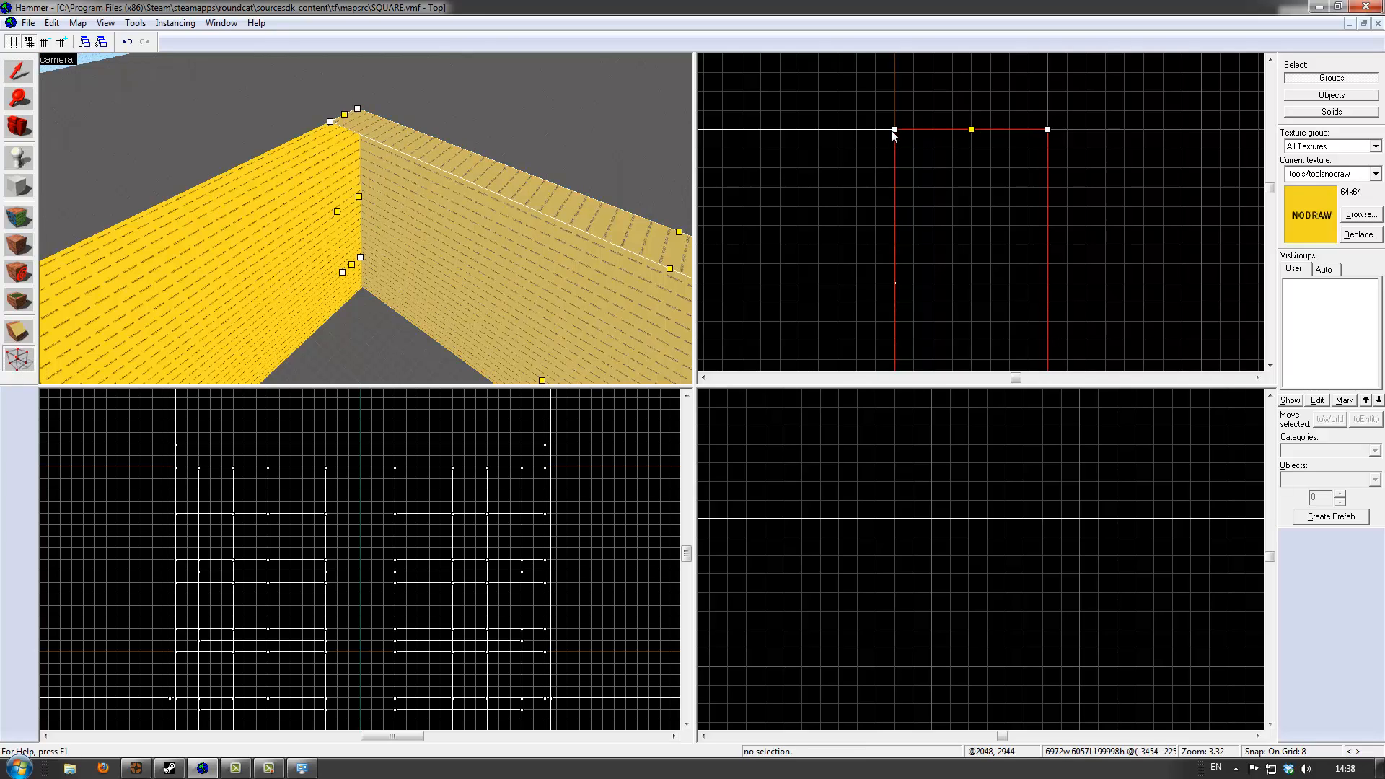
{"action": "left_click", "coordinate": [315, 210]}
{"action": "left_click_drag", "start_coordinate": [894, 132], "coordinate": [992, 132]}
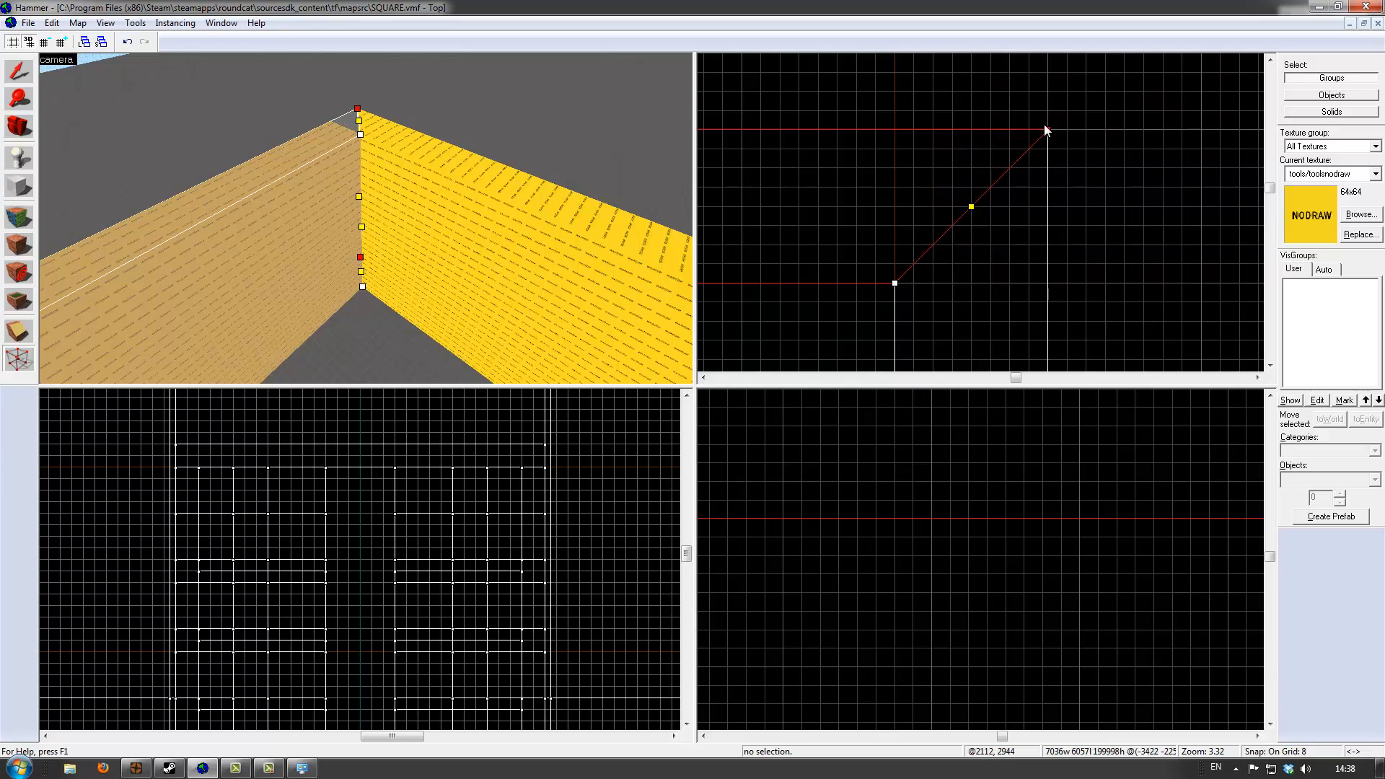
{"action": "left_click", "coordinate": [19, 71]}
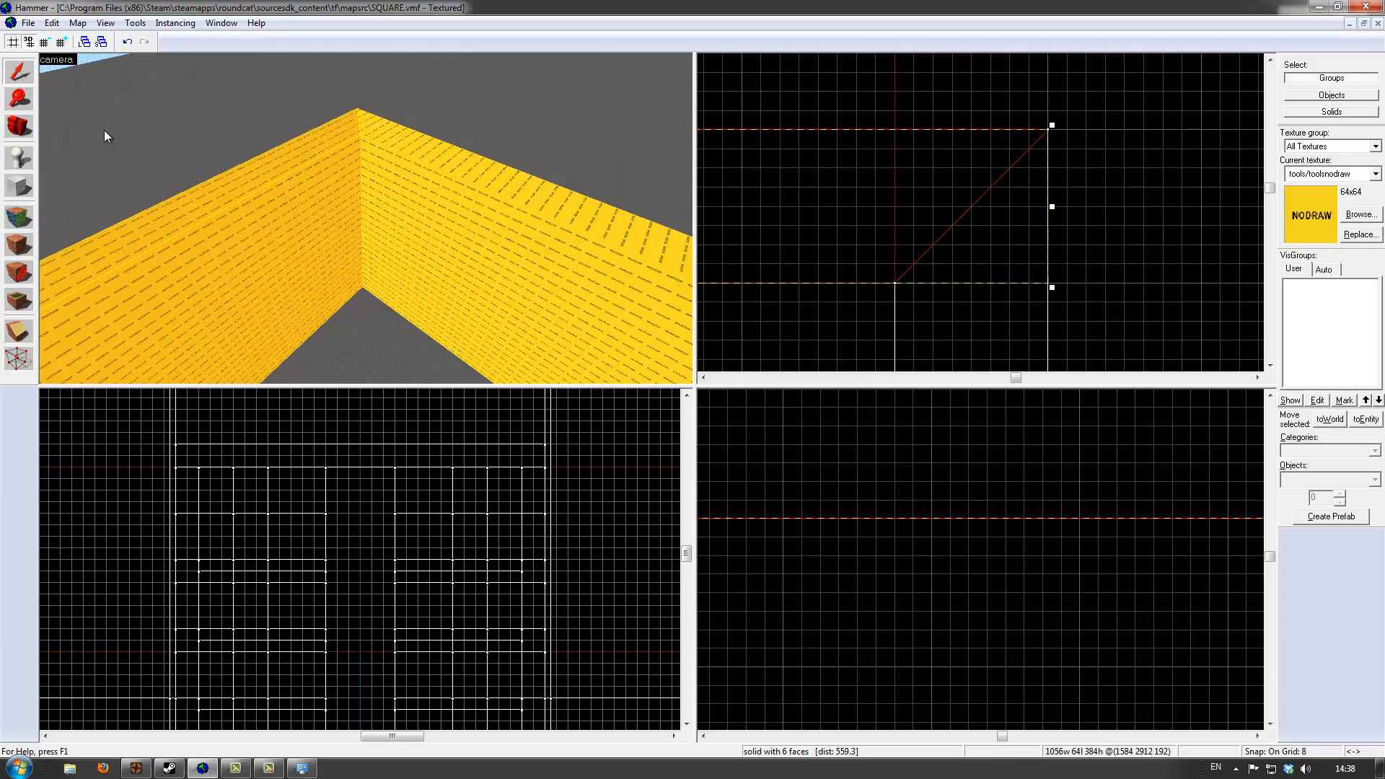
Examine the first mitred nodraw corner up close and from outside, moving on to the opposite corner
{"action": "key", "text": "z"}
{"action": "key", "text": "w"}
{"action": "key", "text": "w"}
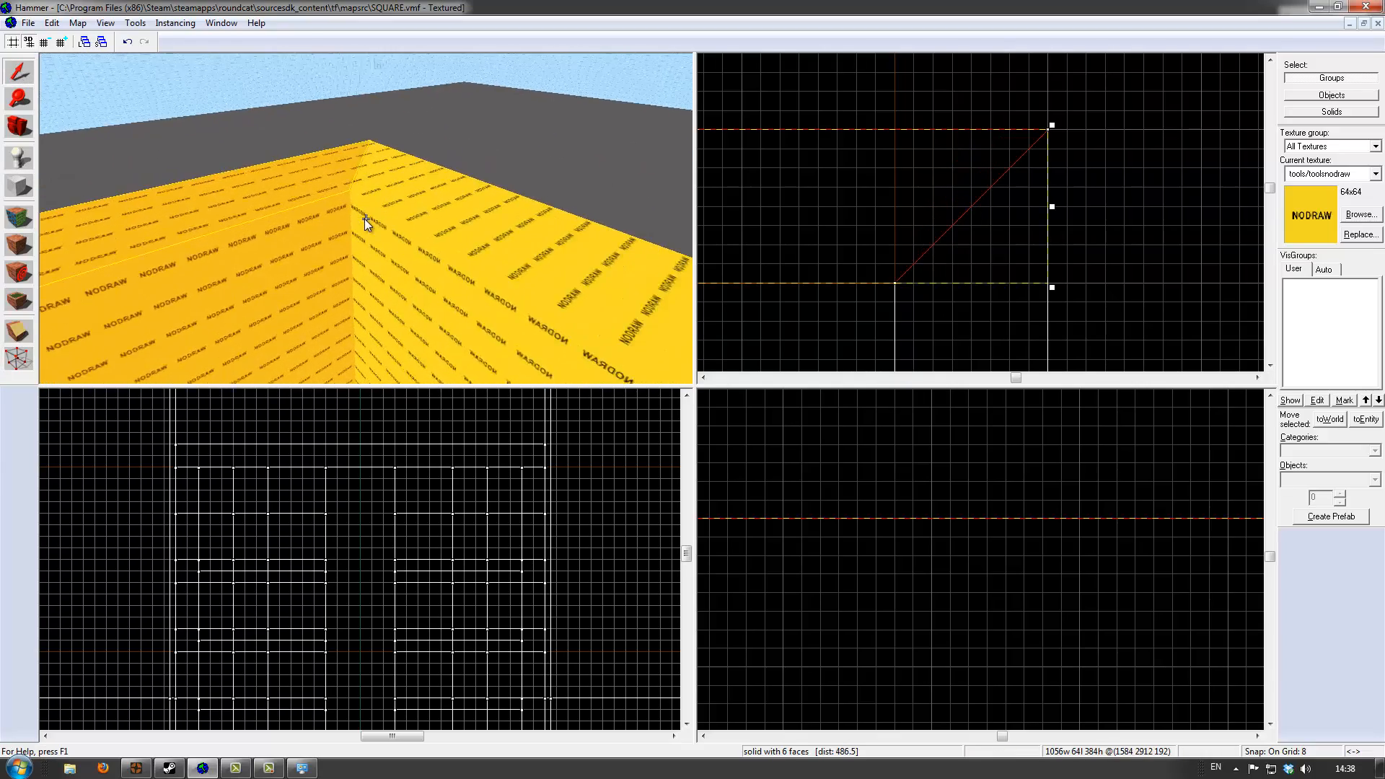
{"action": "key", "text": "w"}
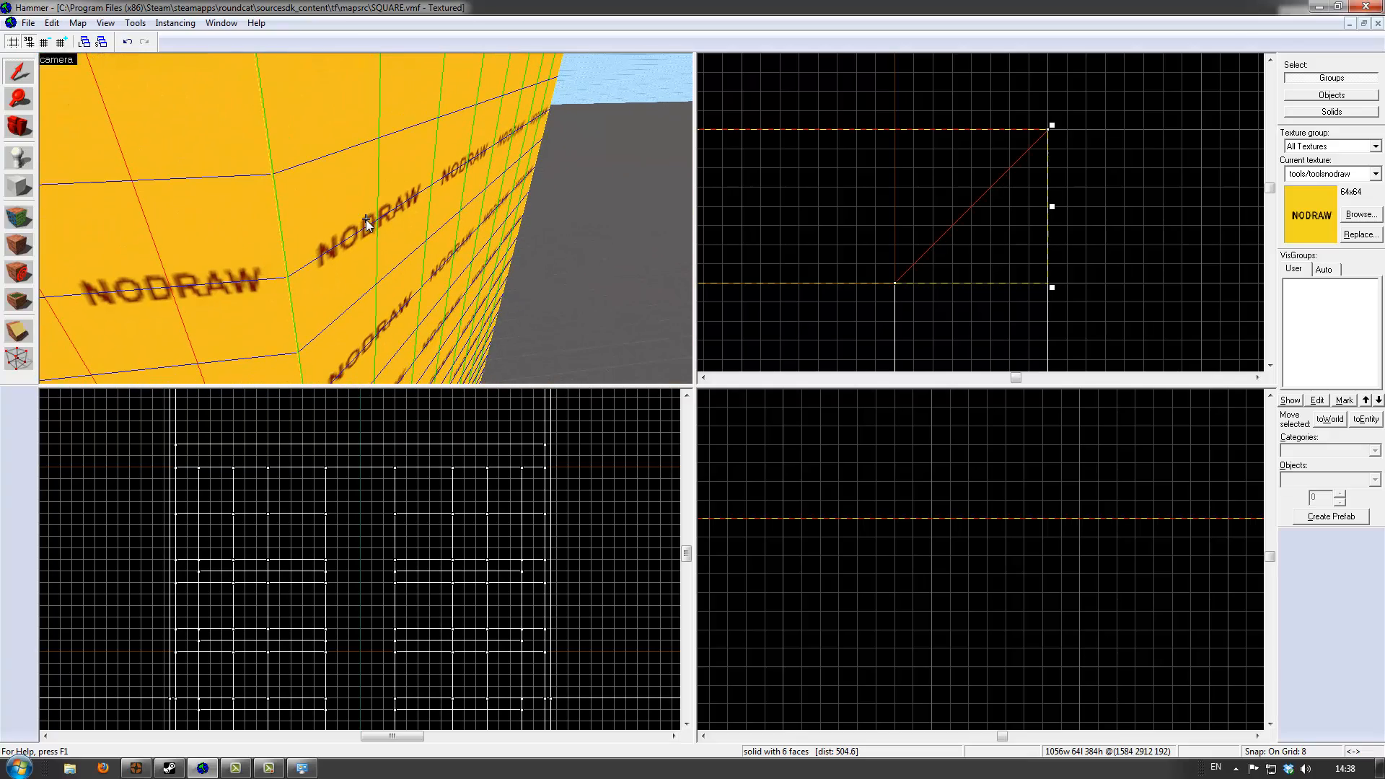
{"action": "key", "text": "s"}
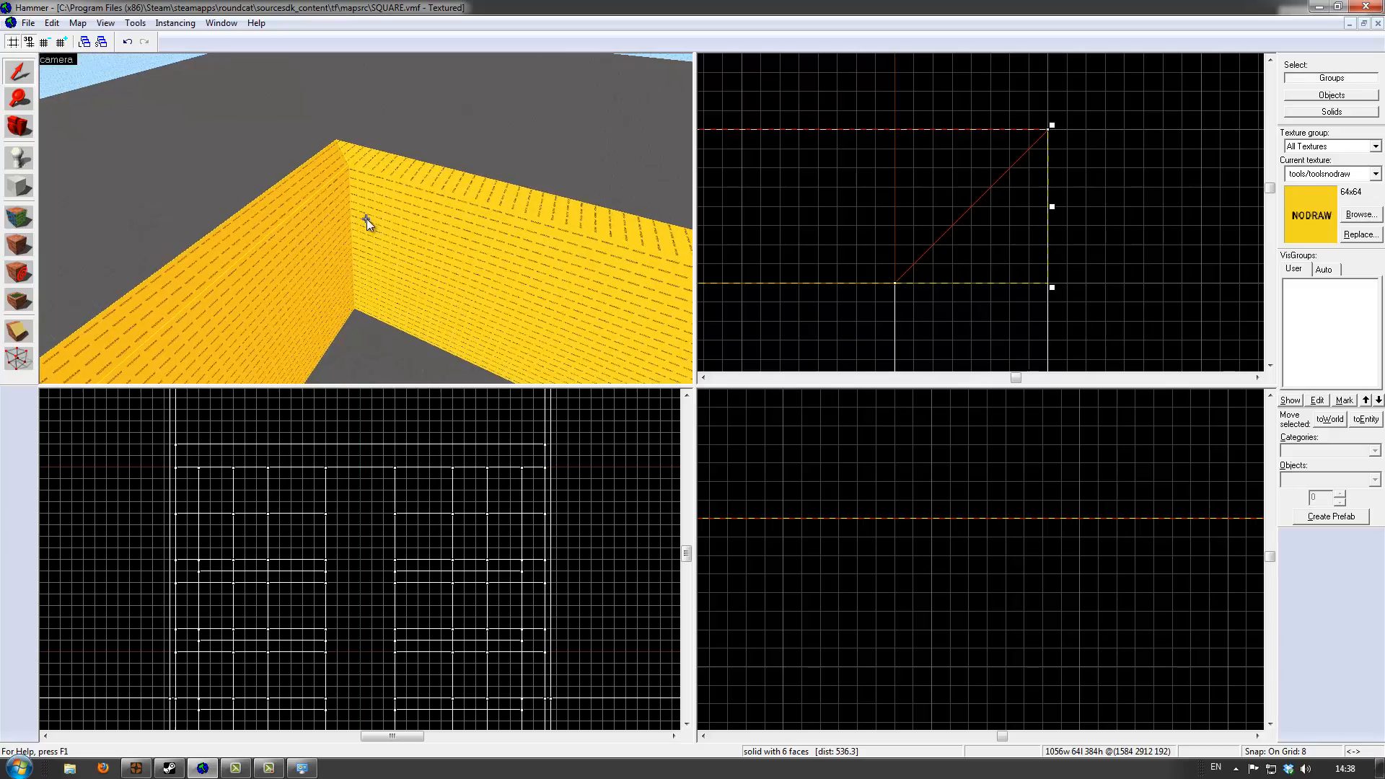
{"action": "key", "text": "d"}
{"action": "key", "text": "z"}
Mitre the opposite corner the same way, moving the end vertices of the front block and the other side block onto a shared diagonal
{"action": "left_click", "coordinate": [317, 209]}
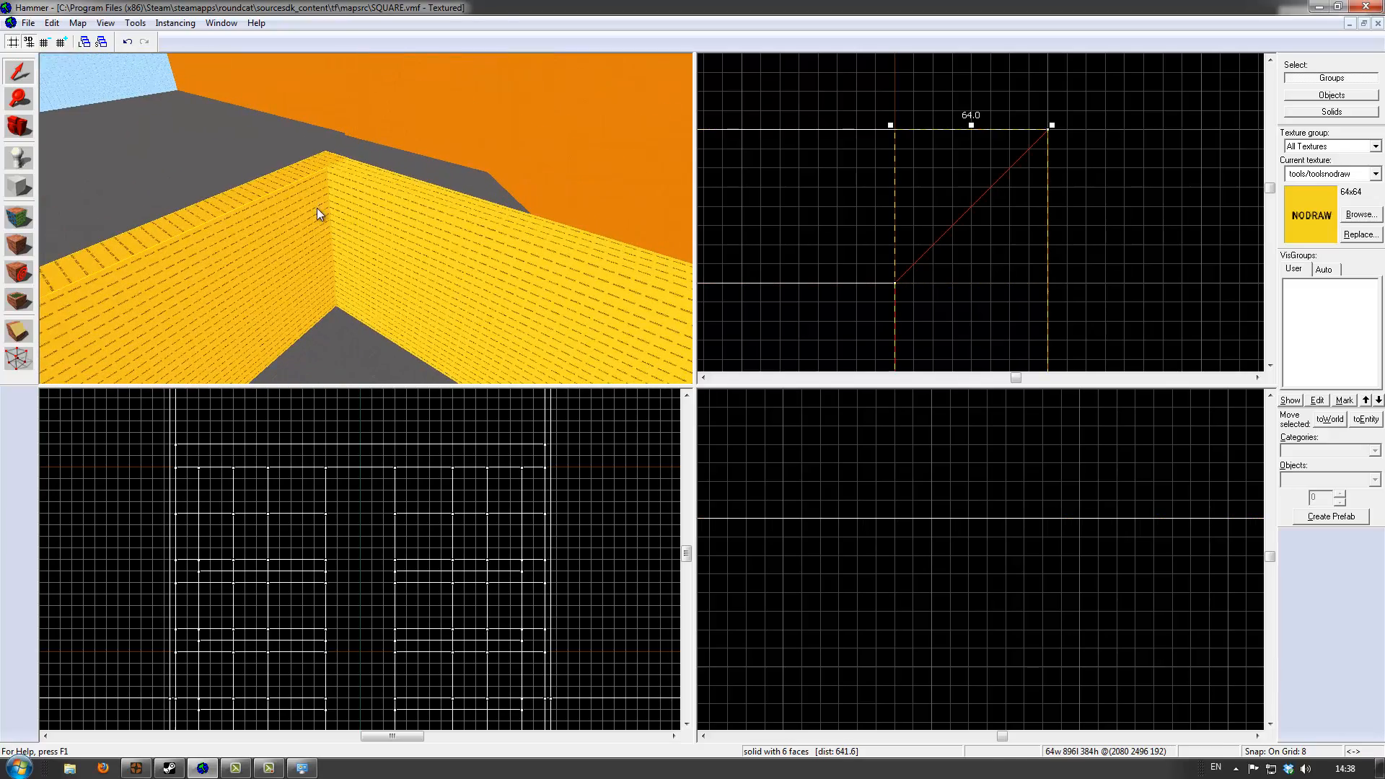
{"action": "scroll", "coordinate": [861, 258], "scroll_direction": "down", "scroll_amount": 8}
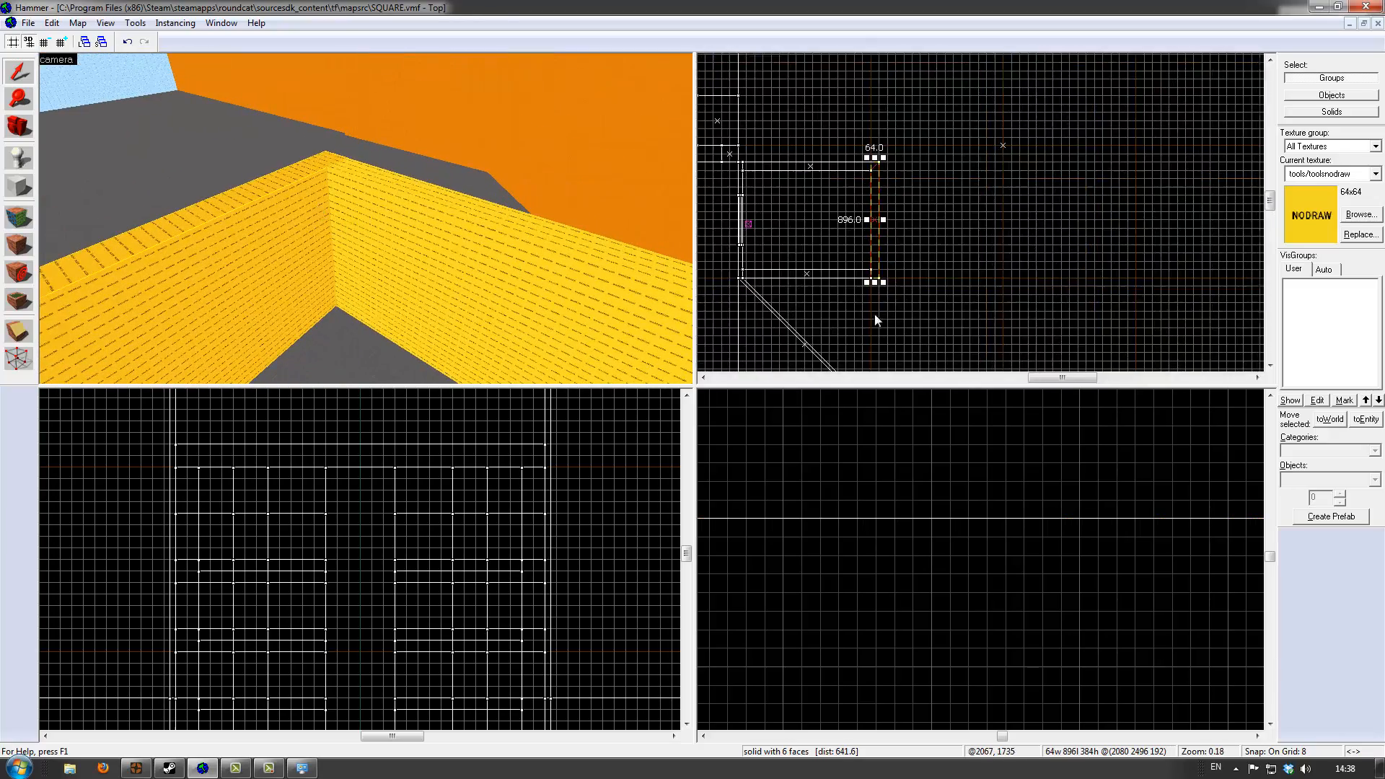
{"action": "scroll", "coordinate": [884, 231], "scroll_direction": "up", "scroll_amount": 7}
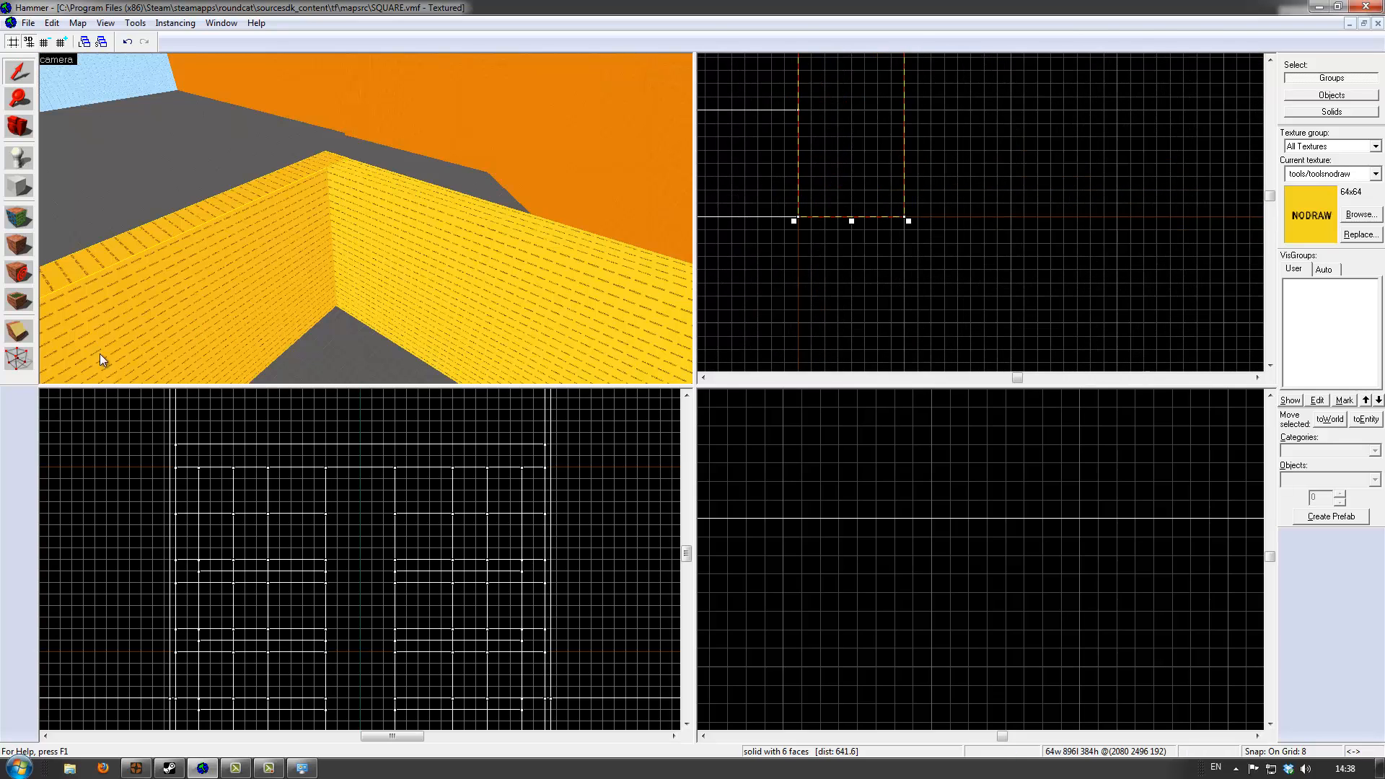
{"action": "left_click", "coordinate": [27, 366]}
{"action": "left_click_drag", "start_coordinate": [798, 213], "coordinate": [808, 123]}
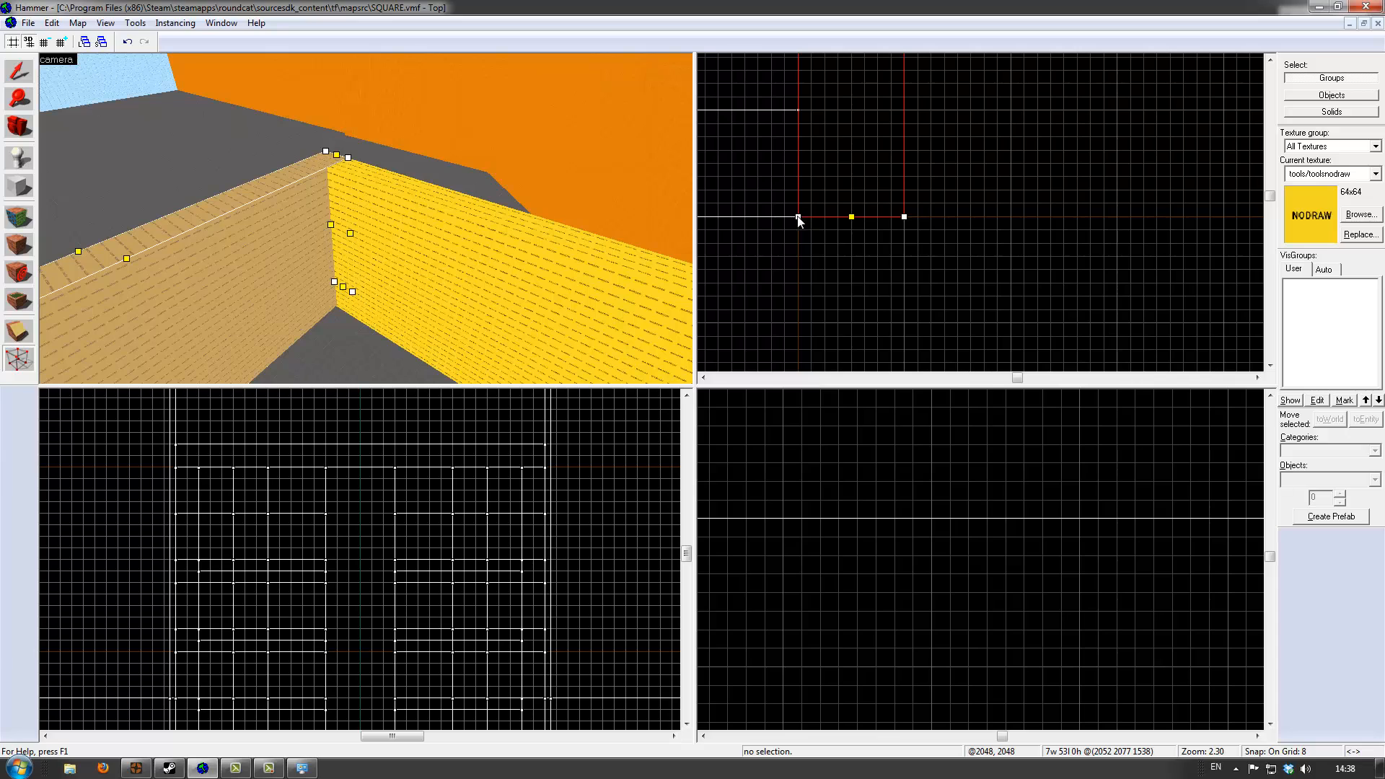
{"action": "mouse_move", "coordinate": [798, 218]}
{"action": "left_mouse_down"}
{"action": "mouse_move", "coordinate": [812, 137]}
{"action": "mouse_move", "coordinate": [797, 110]}
{"action": "left_mouse_up"}
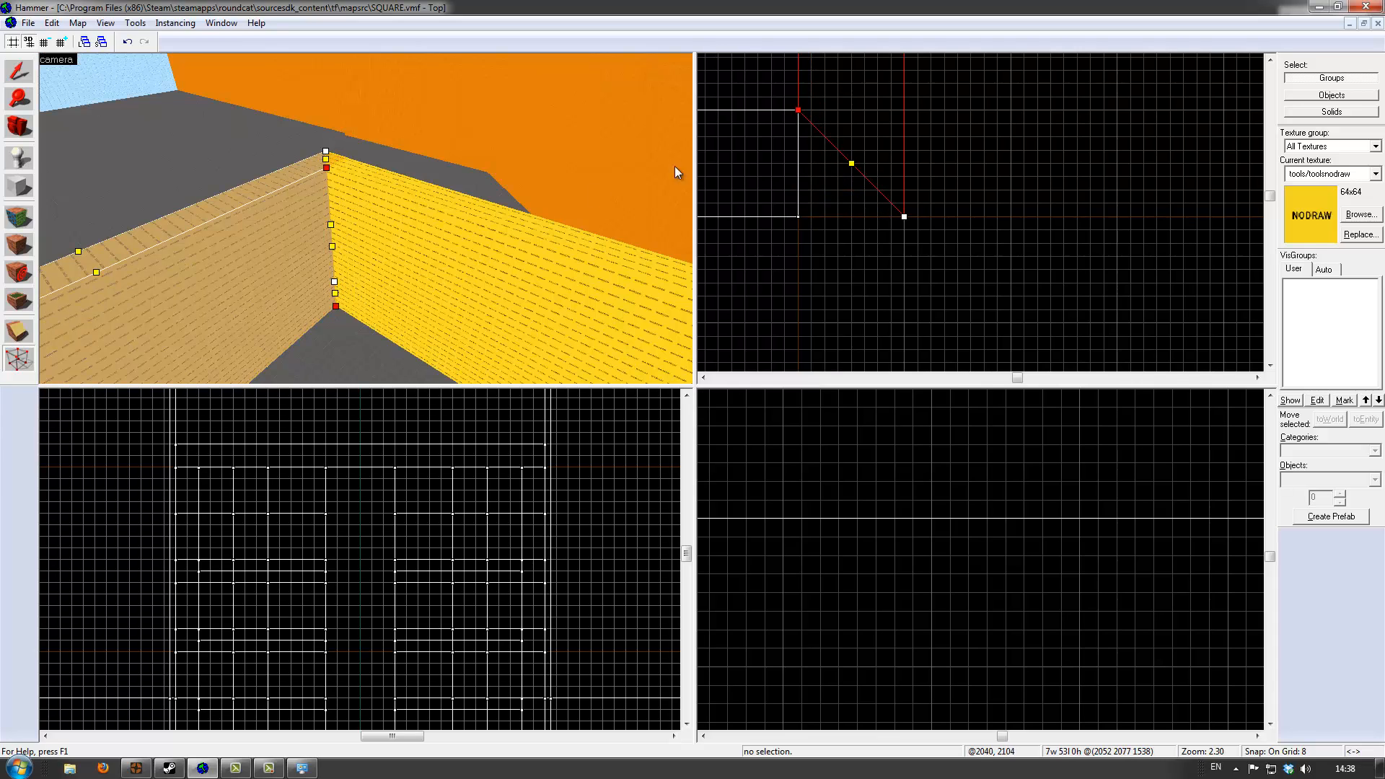
{"action": "left_click", "coordinate": [418, 239]}
{"action": "left_click_drag", "start_coordinate": [798, 217], "coordinate": [877, 218]}
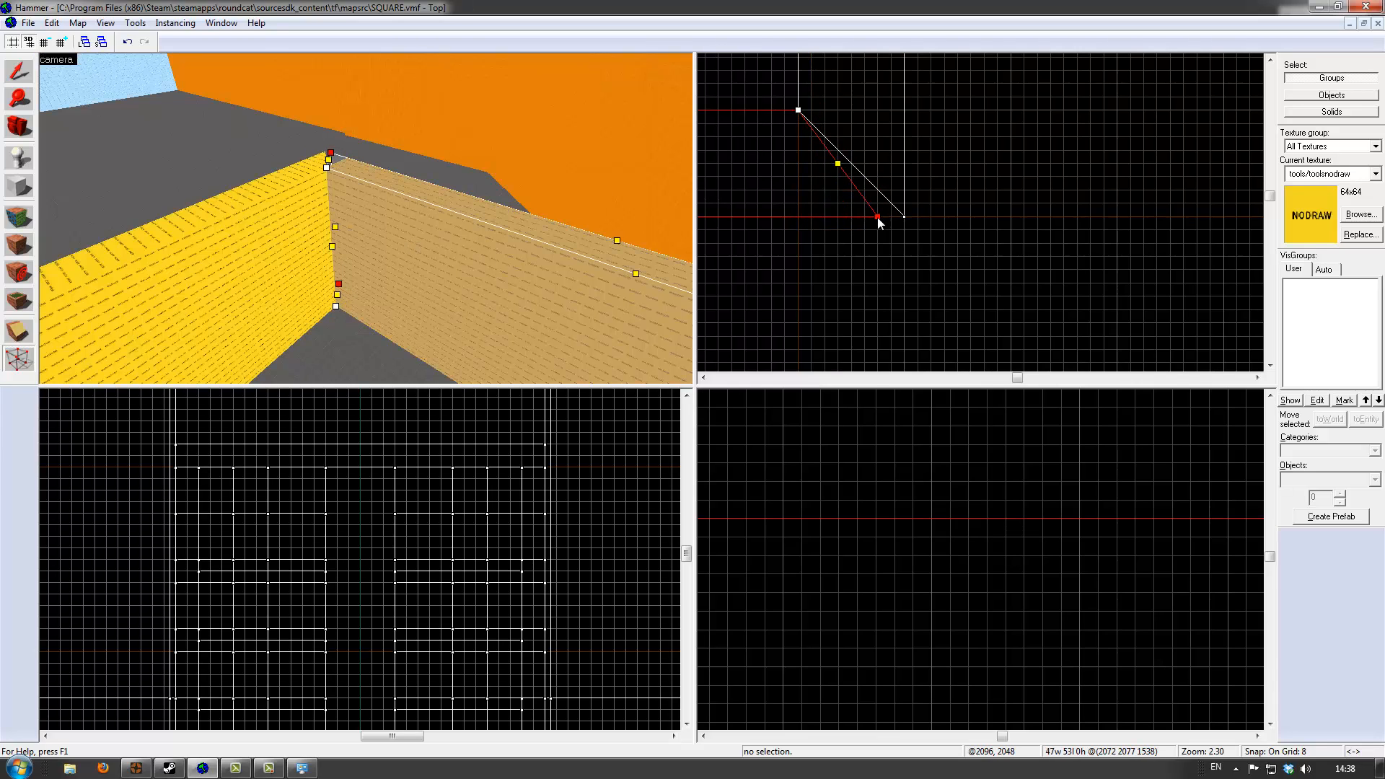
{"action": "scroll", "coordinate": [869, 229], "scroll_direction": "down", "scroll_amount": 5}
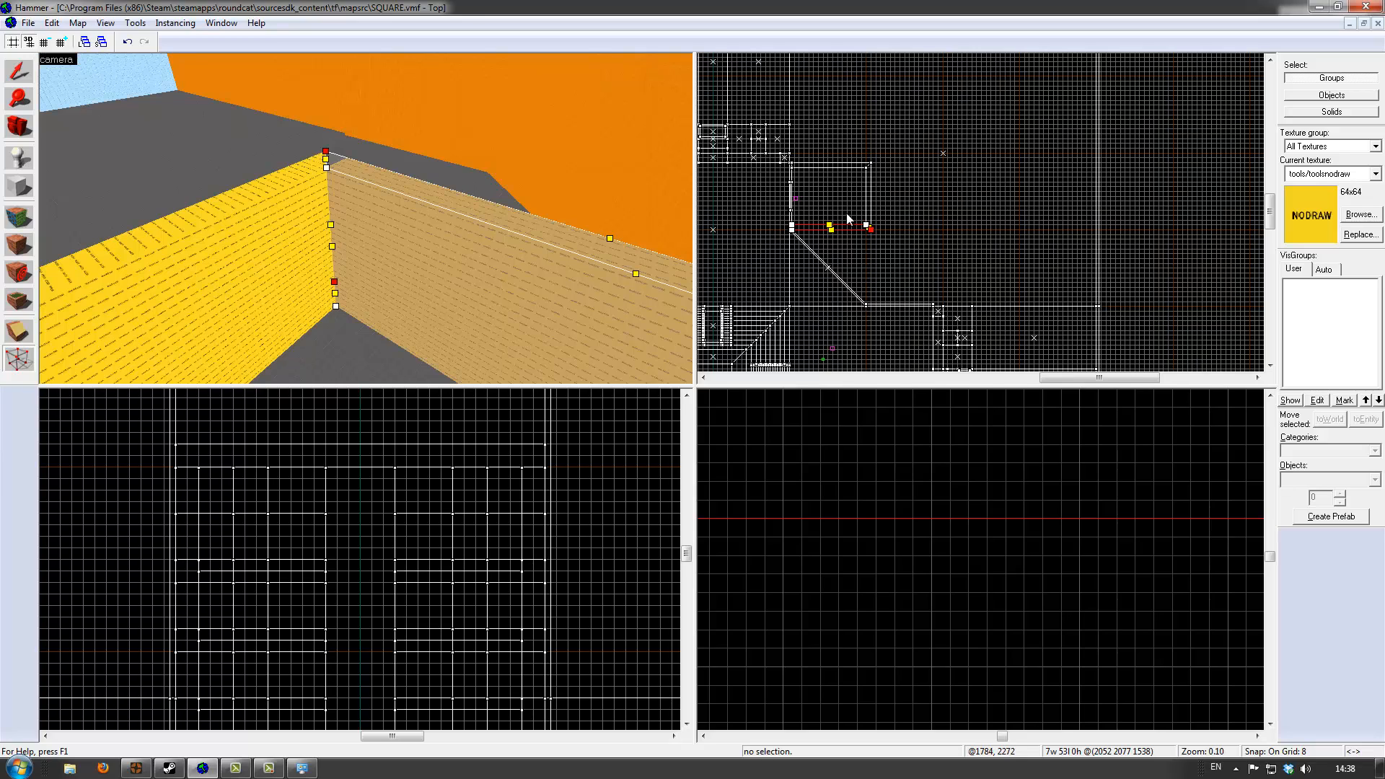
Examine the second mitred corner, leave vertex editing, and view the three nodraw walls around the metal door from above
{"action": "key", "text": "z"}
{"action": "key", "text": "a"}
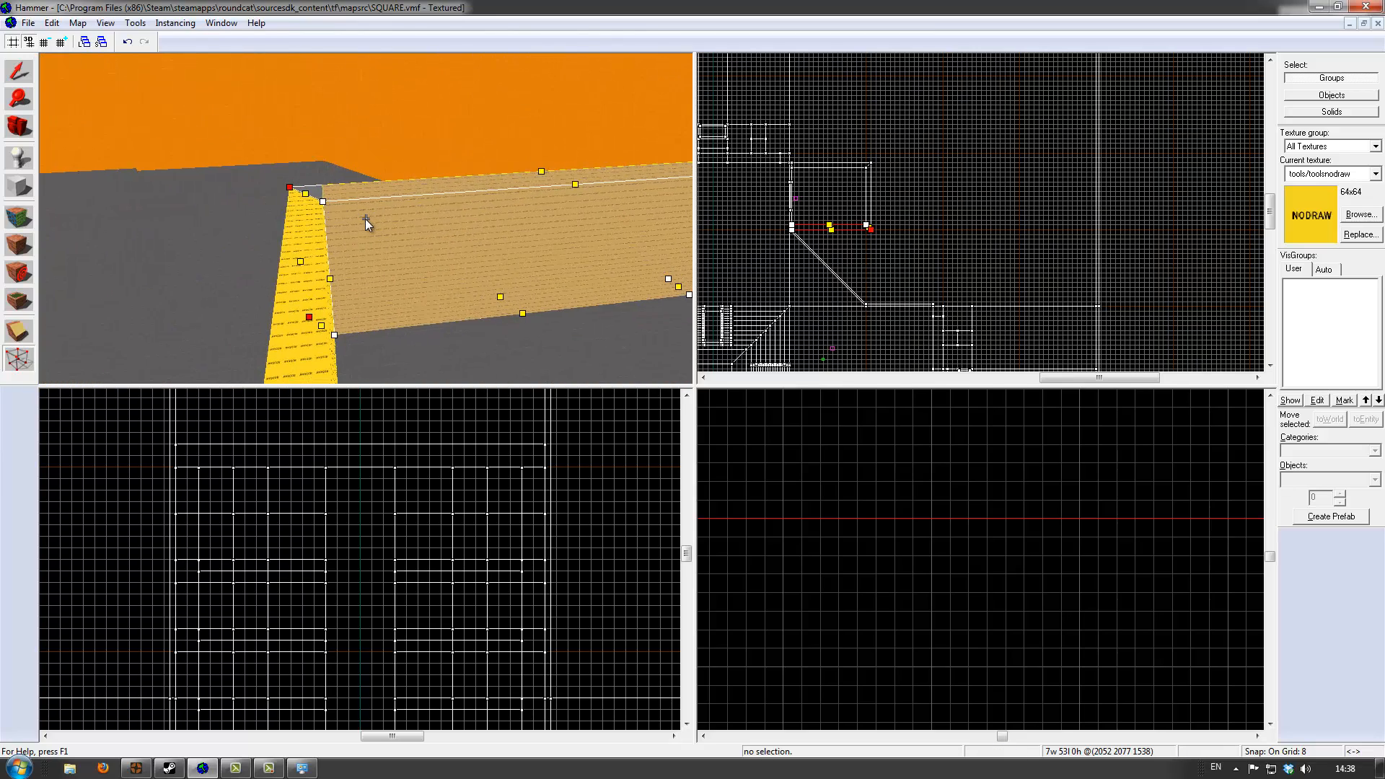
{"action": "left_click", "coordinate": [366, 219]}
{"action": "key", "text": "z"}
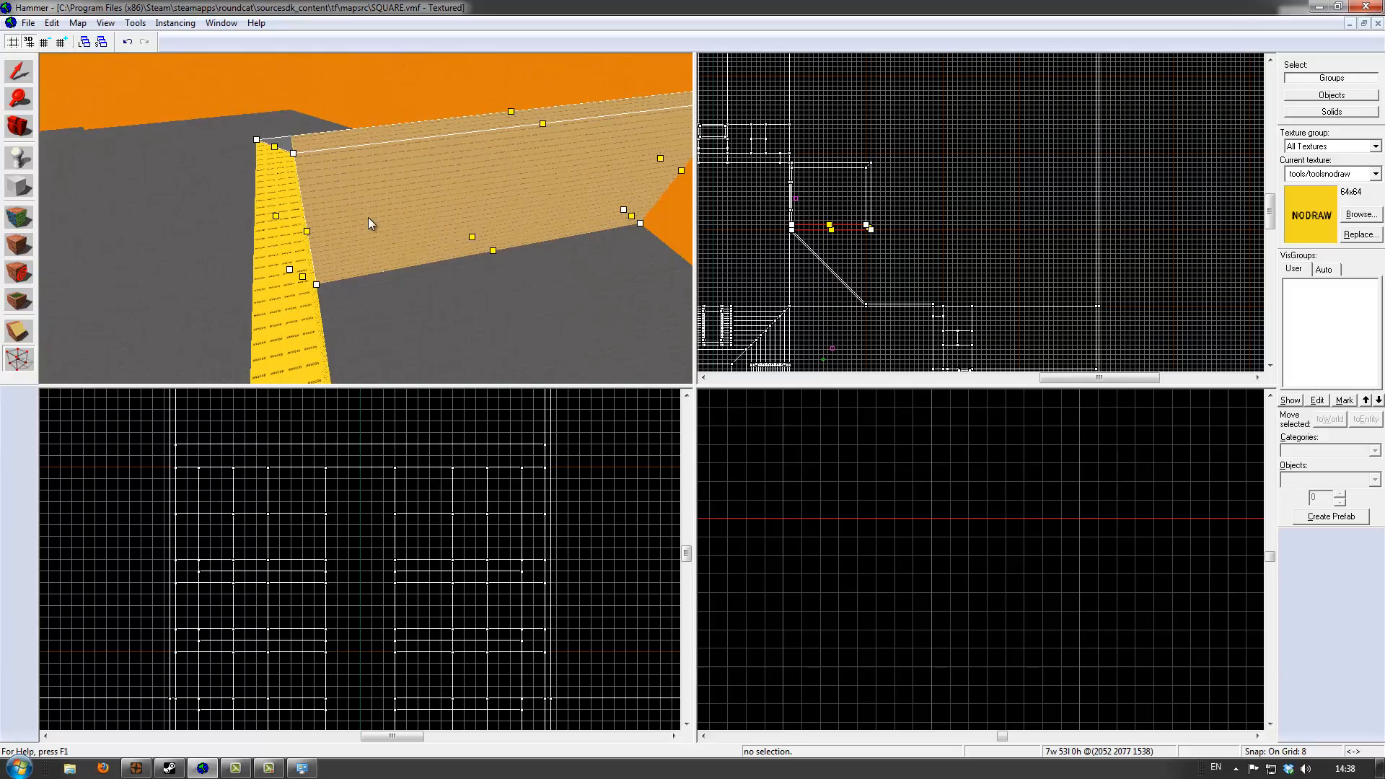
{"action": "left_click", "coordinate": [16, 78]}
{"action": "key", "text": "z"}
{"action": "key", "text": "s"}
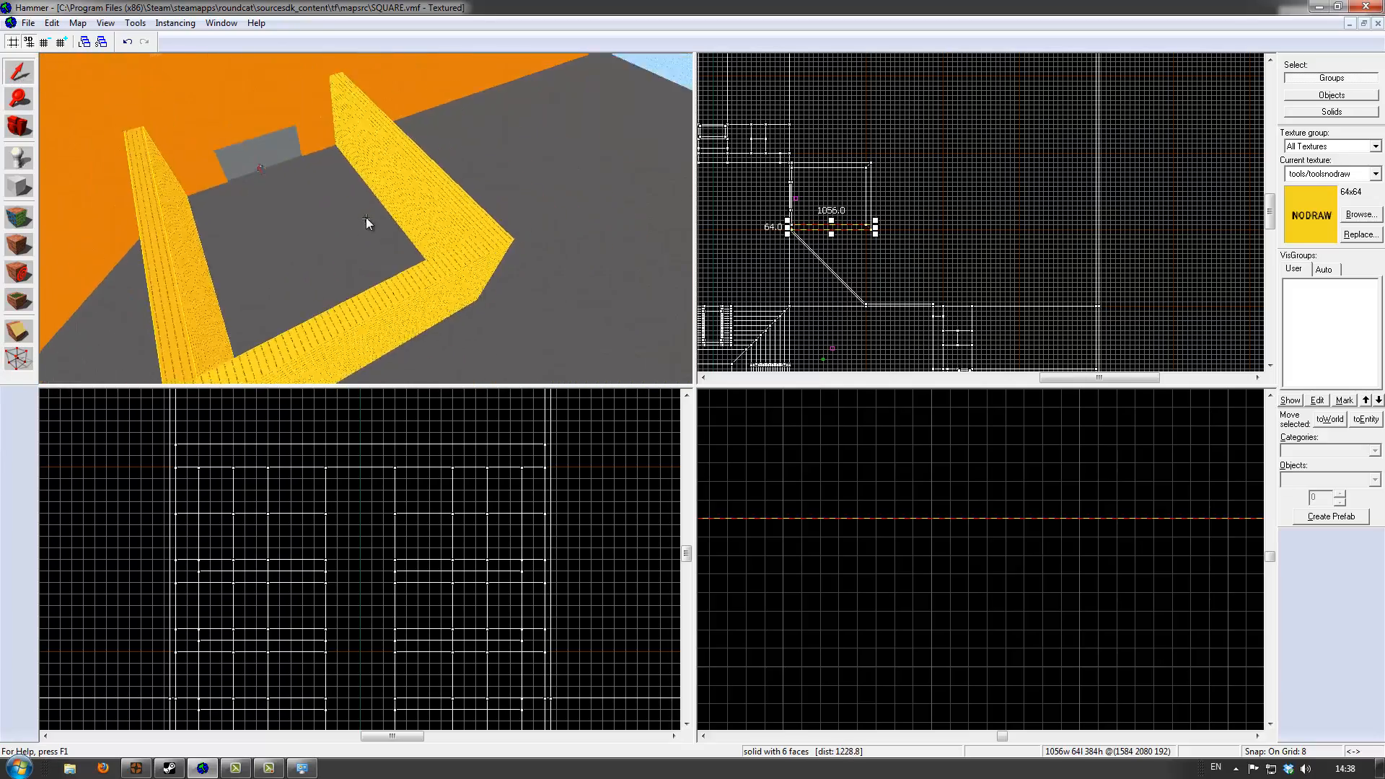
{"action": "key", "text": "z"}
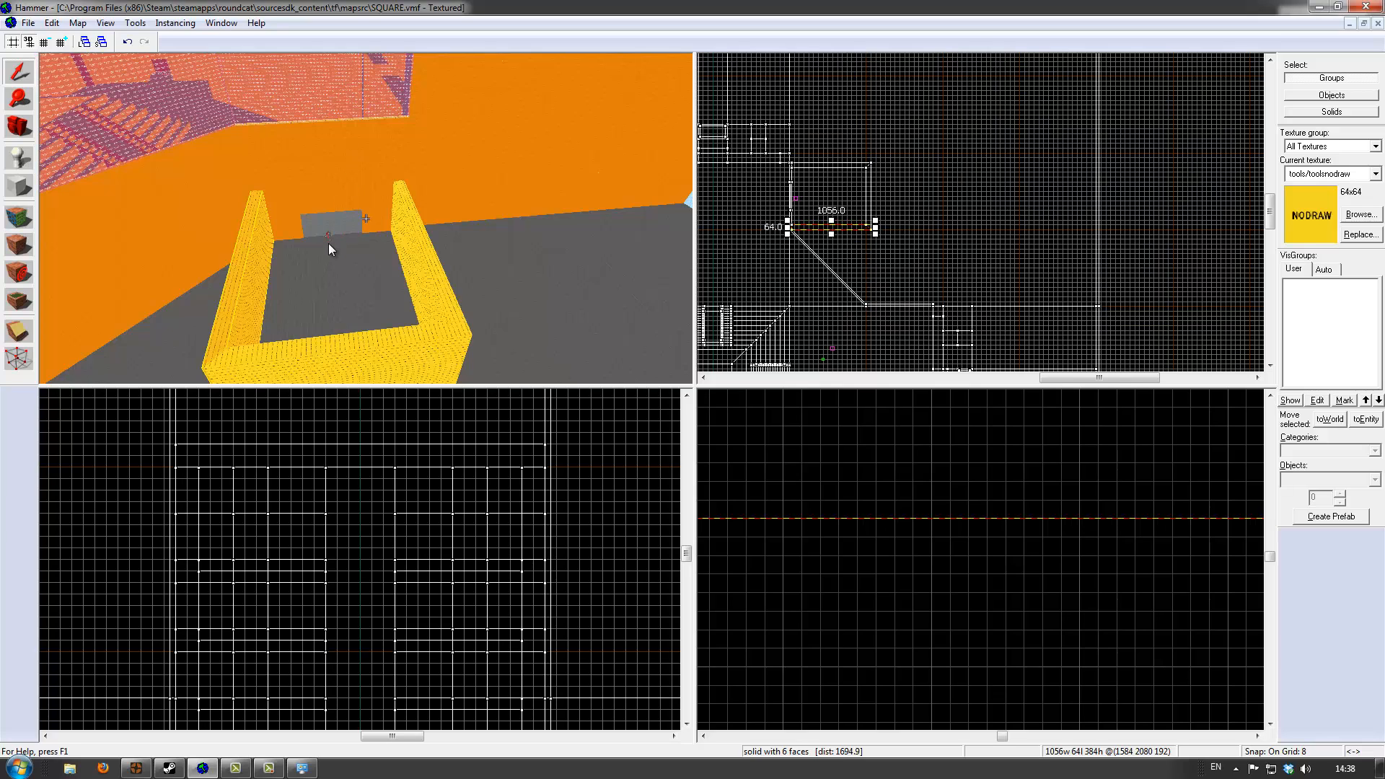
{"action": "key", "text": "z"}
{"action": "key", "text": "z"}
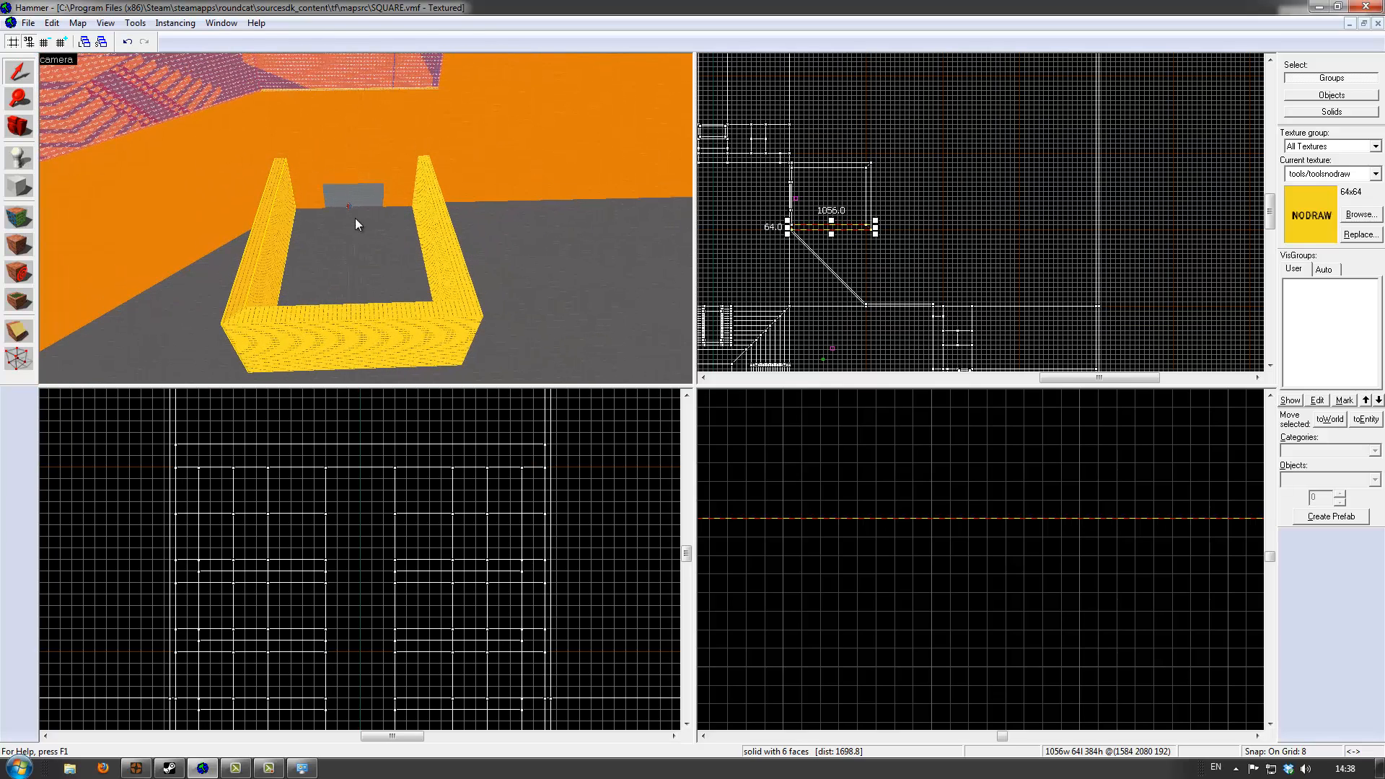
Select all three nodraw walls and outline a new block 16 units thick and 56 units long on top of the front wall
{"action": "left_click", "coordinate": [453, 278]}
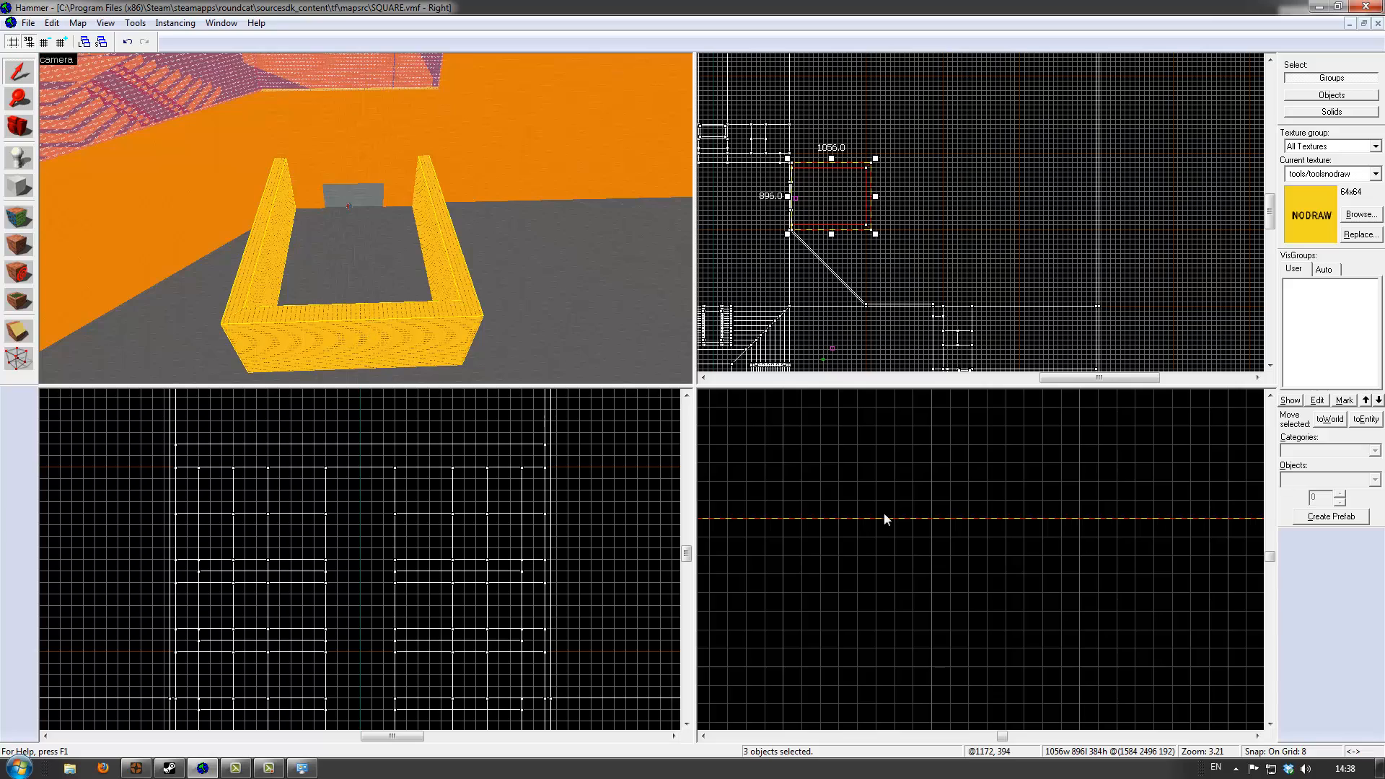
{"action": "scroll", "coordinate": [833, 550], "scroll_direction": "up", "scroll_amount": 5}
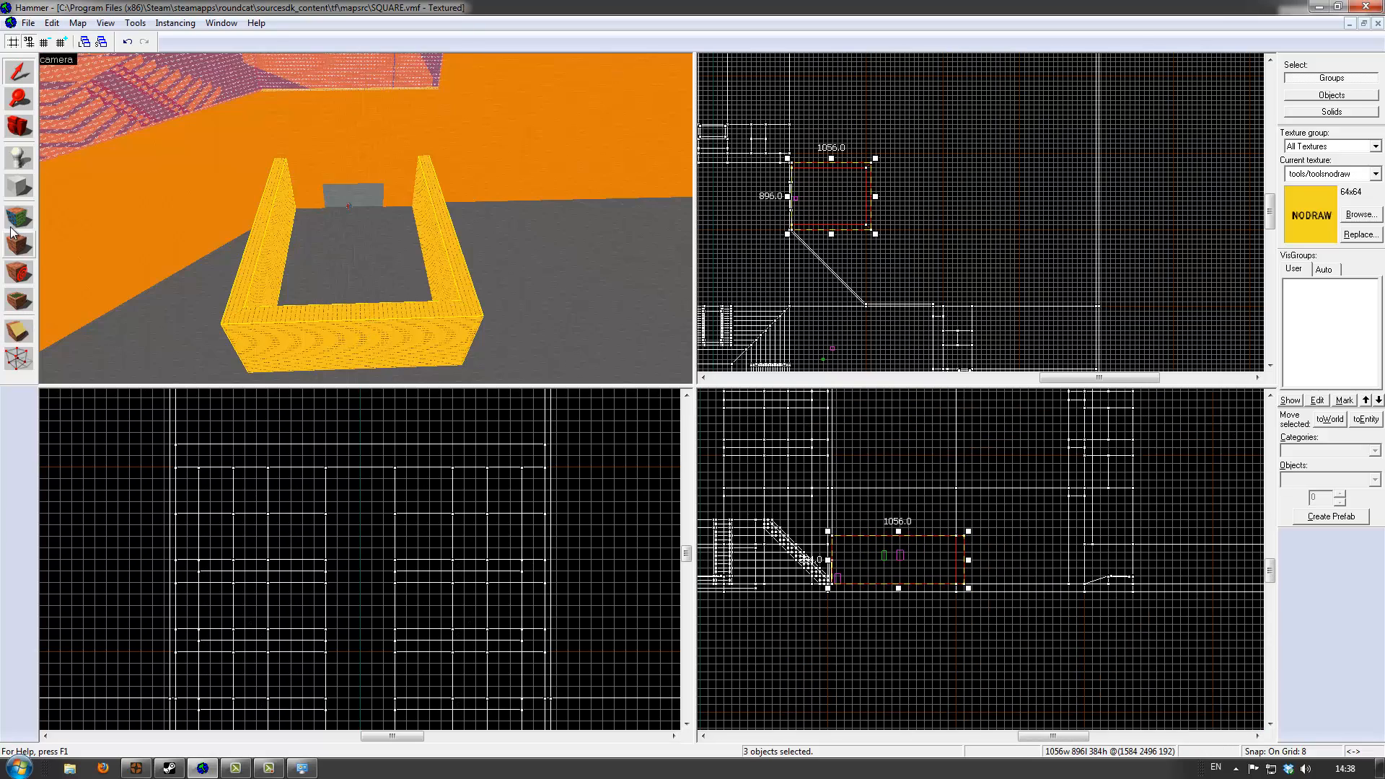
{"action": "scroll", "coordinate": [941, 534], "scroll_direction": "up", "scroll_amount": 8}
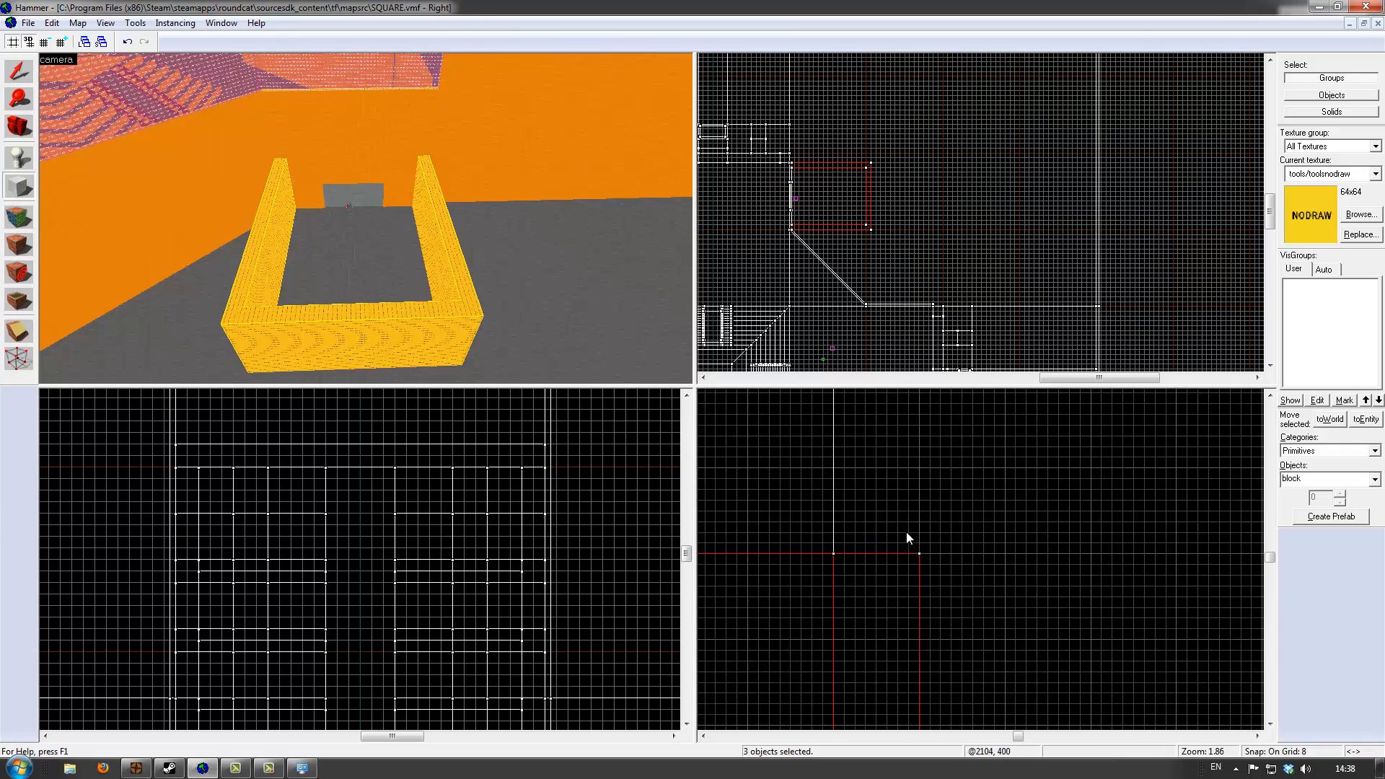
{"action": "left_click_drag", "start_coordinate": [958, 530], "coordinate": [881, 552]}
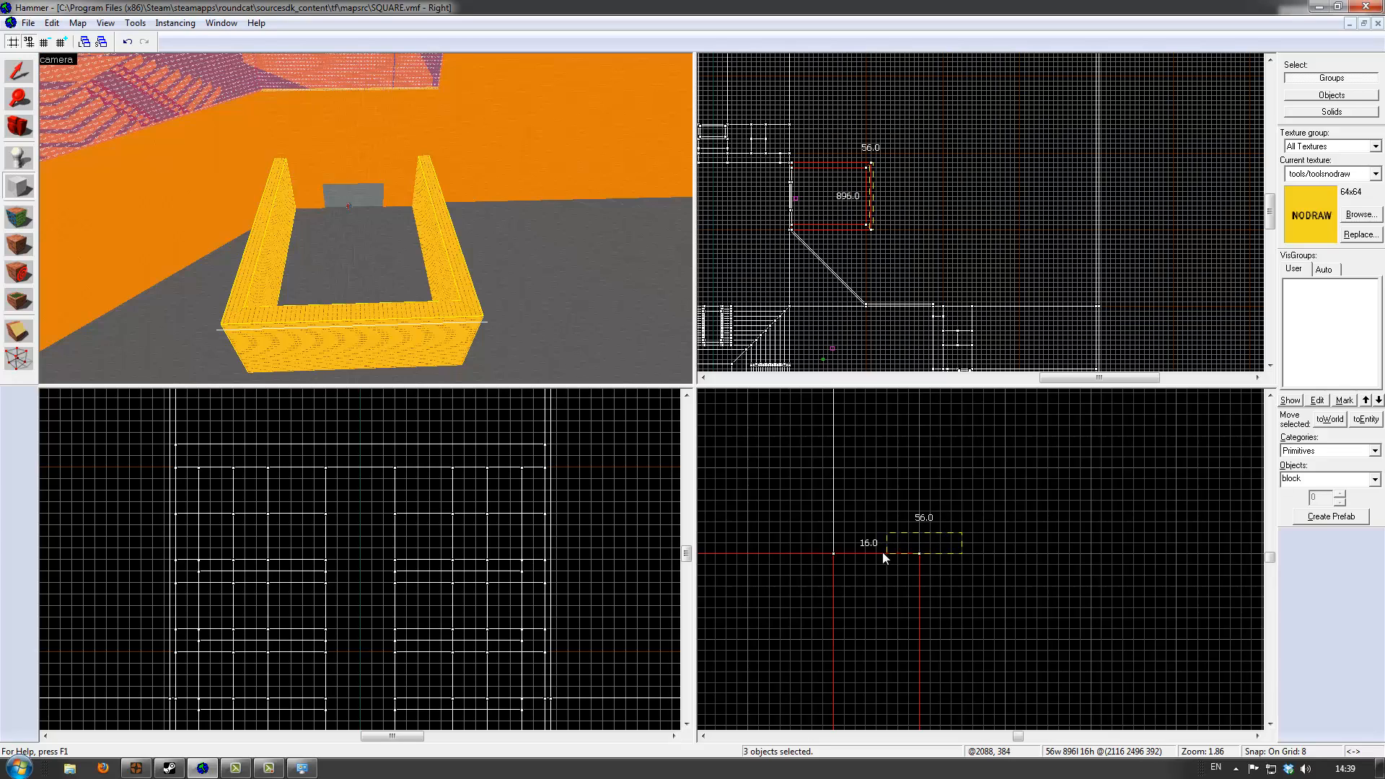
Stretch the roof block outline to 1088 units long so it reaches back to the orange wall
{"action": "scroll", "coordinate": [998, 566], "scroll_direction": "down", "scroll_amount": 5}
{"action": "scroll", "coordinate": [999, 566], "scroll_direction": "down", "scroll_amount": 6}
{"action": "left_click_drag", "start_coordinate": [984, 568], "coordinate": [865, 568]}
{"action": "scroll", "coordinate": [972, 577], "scroll_direction": "up", "scroll_amount": 14}
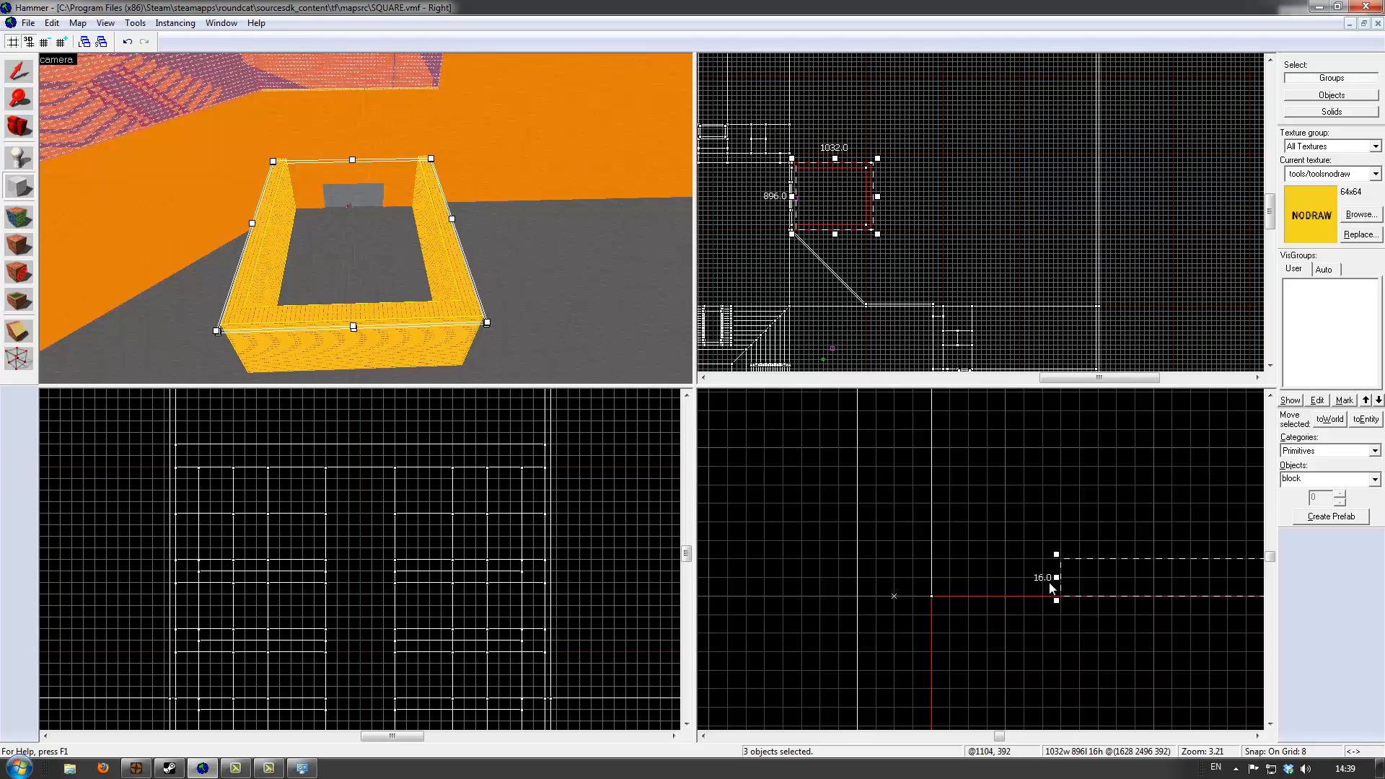
{"action": "left_click_drag", "start_coordinate": [1058, 578], "coordinate": [951, 572]}
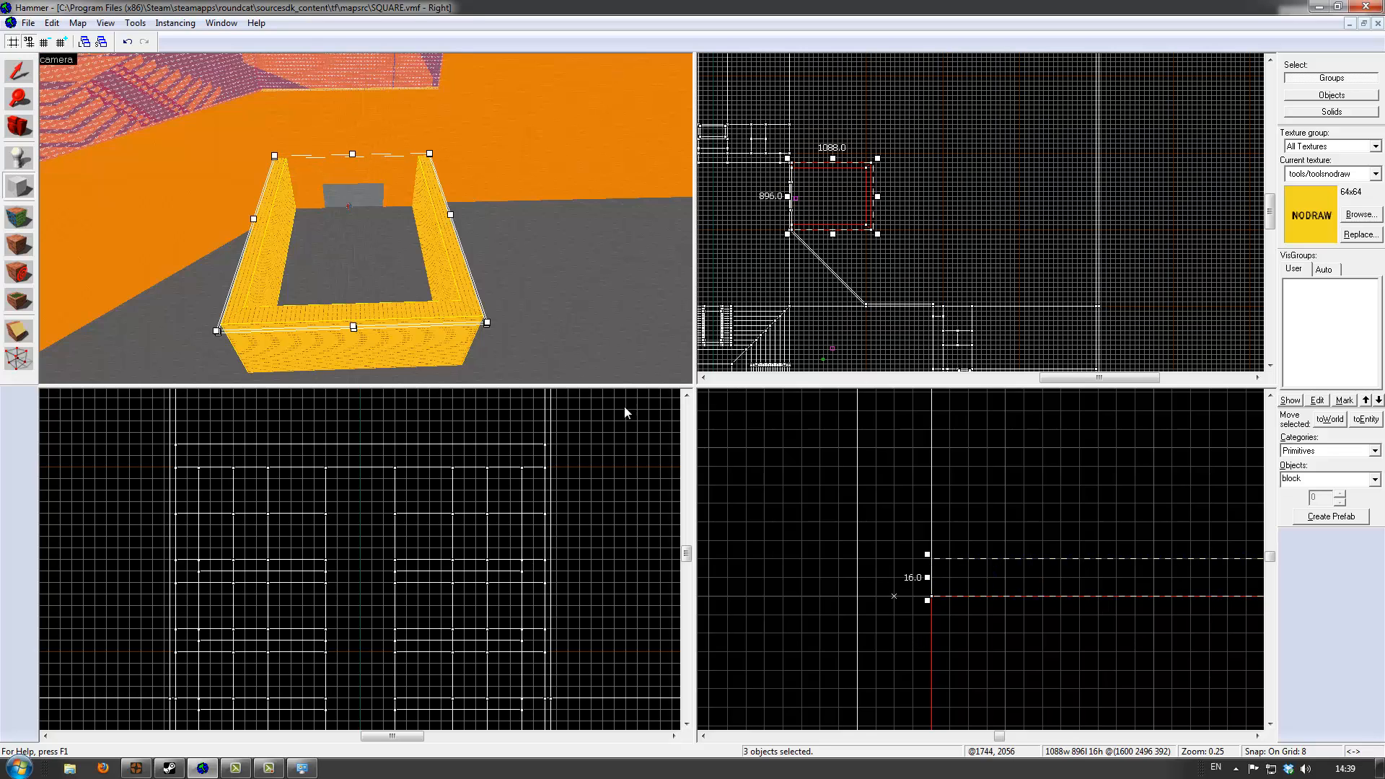
Widen the roof outline to 960 units so it overhangs each side wall by 32 units, and create the nodraw block
{"action": "key", "text": "d"}
{"action": "key", "text": "a"}
{"action": "key", "text": "w"}
{"action": "key", "text": "d"}
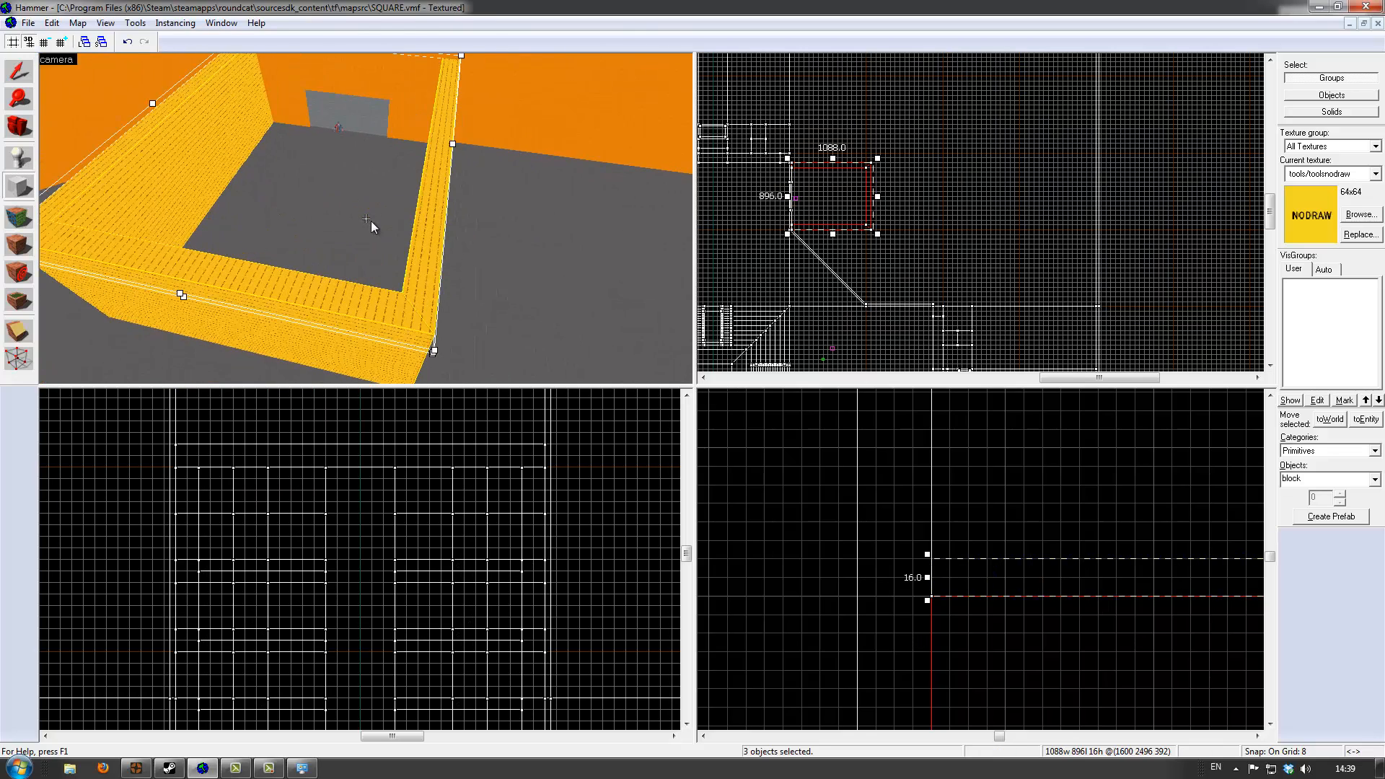
{"action": "scroll", "coordinate": [860, 238], "scroll_direction": "up", "scroll_amount": 15}
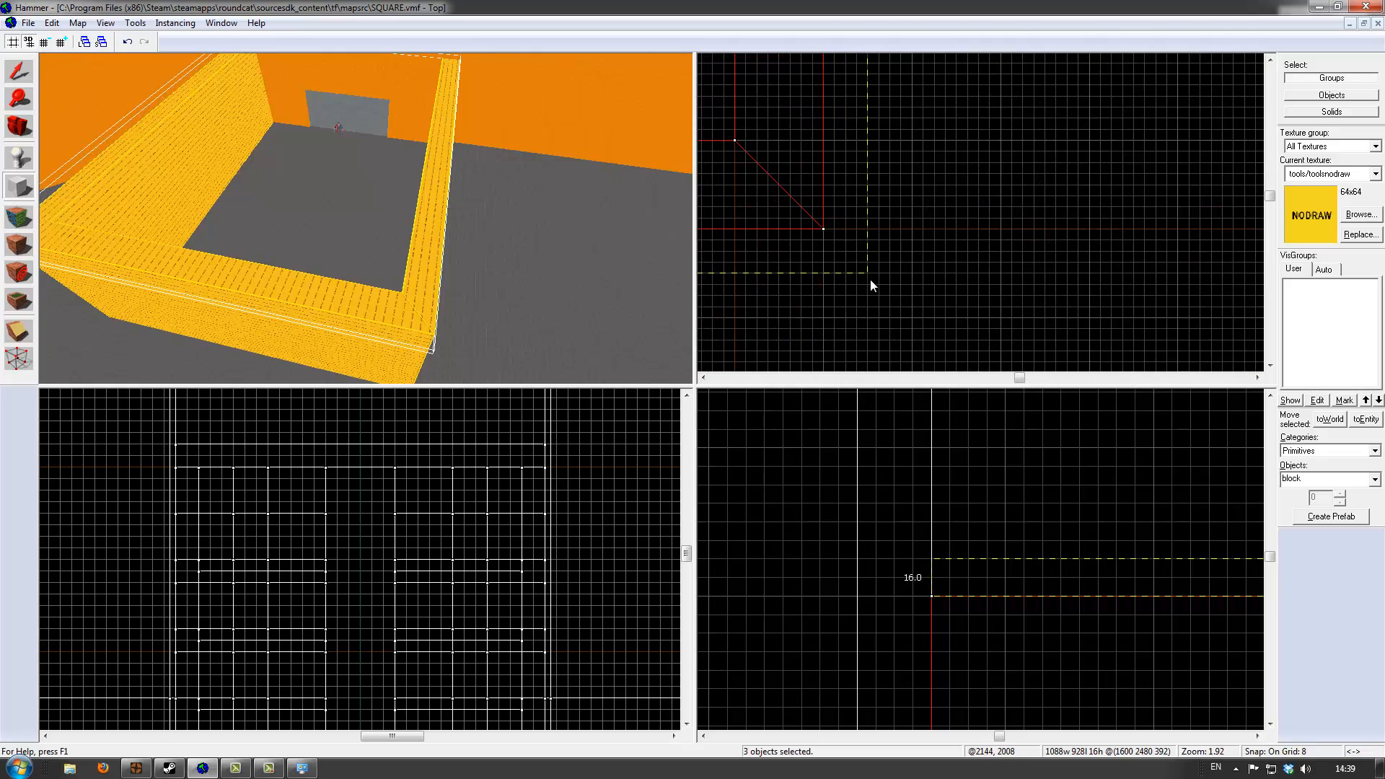
{"action": "scroll", "coordinate": [870, 279], "scroll_direction": "down", "scroll_amount": 5}
{"action": "scroll", "coordinate": [872, 282], "scroll_direction": "down", "scroll_amount": 4}
{"action": "scroll", "coordinate": [866, 238], "scroll_direction": "up", "scroll_amount": 7}
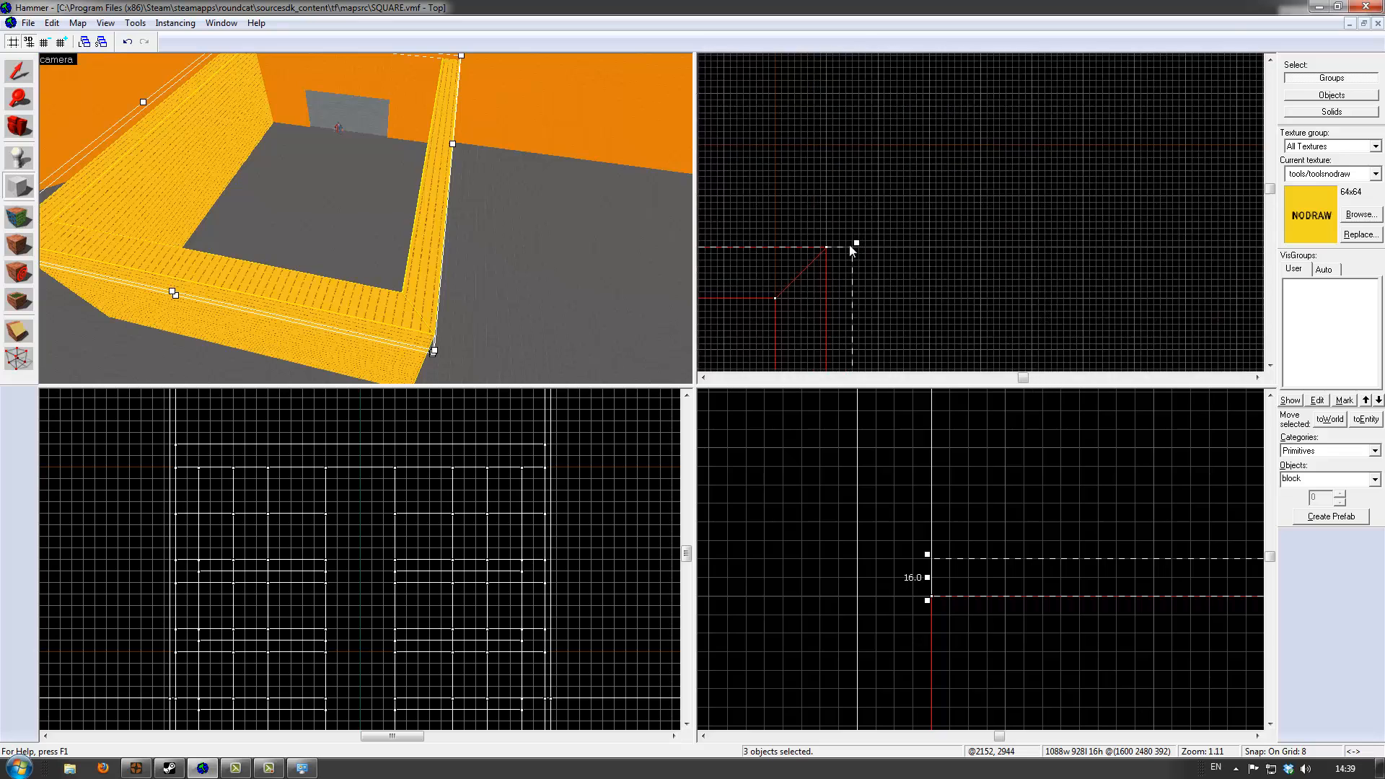
{"action": "left_click_drag", "start_coordinate": [855, 248], "coordinate": [858, 217]}
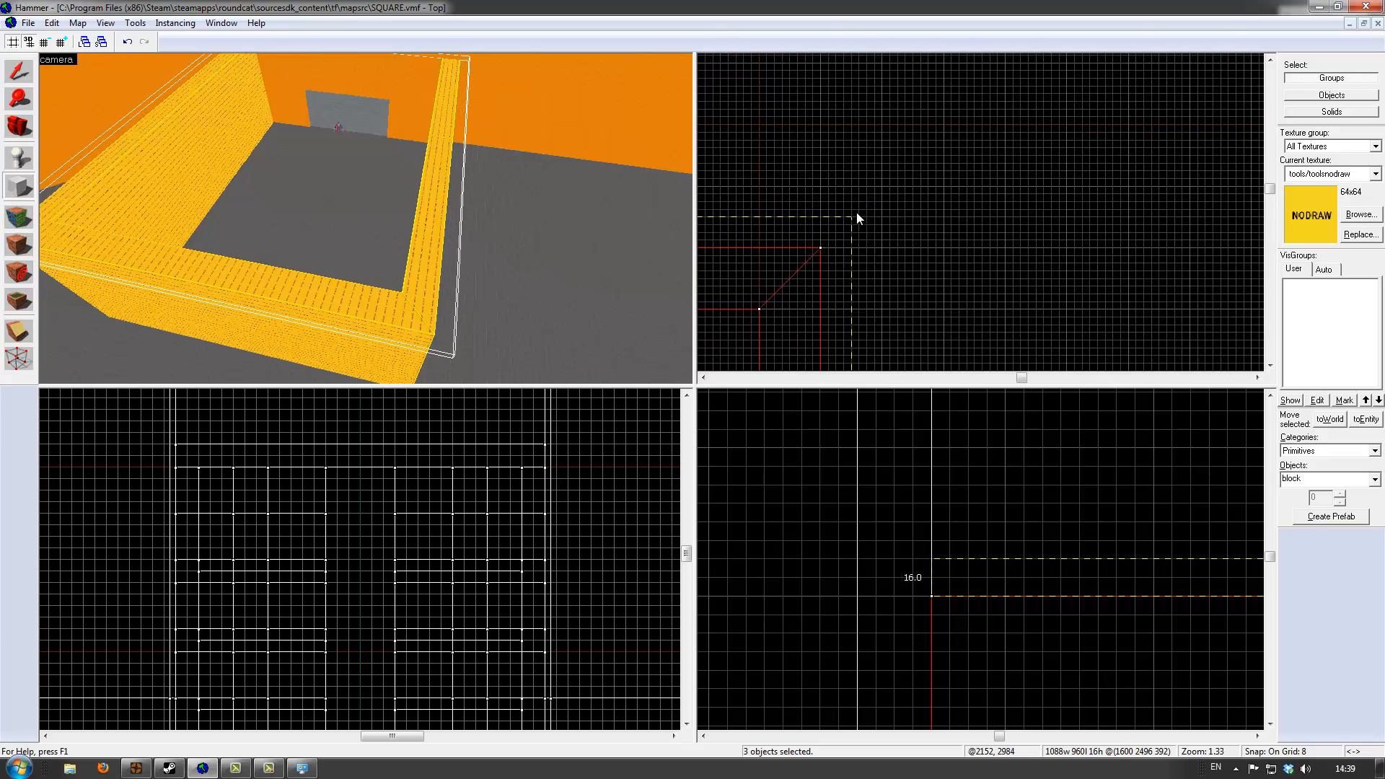
{"action": "key", "text": "Return"}
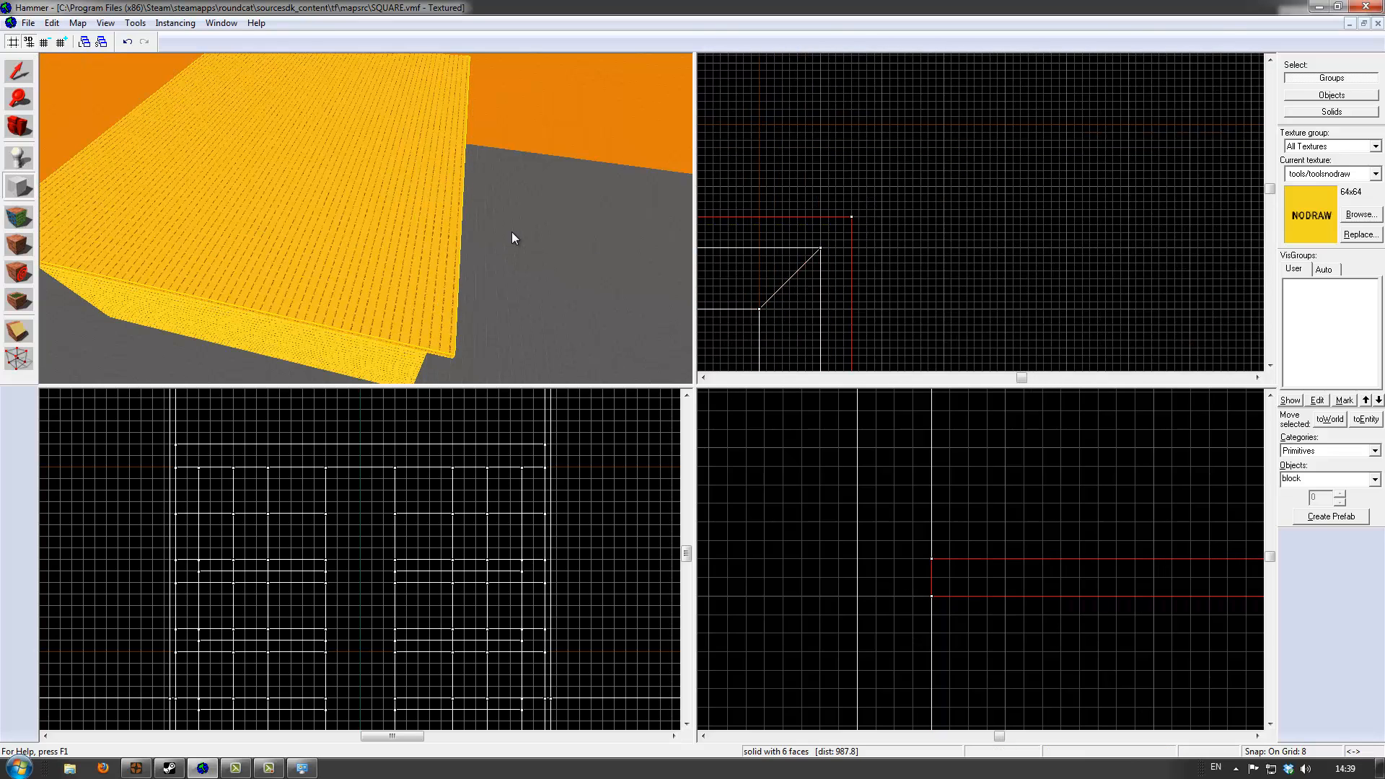
Inspect the roofed nodraw enclosure from outside and inside, up to the metal door and player model
{"action": "key", "text": "z"}
{"action": "key", "text": "w"}
{"action": "key", "text": "a"}
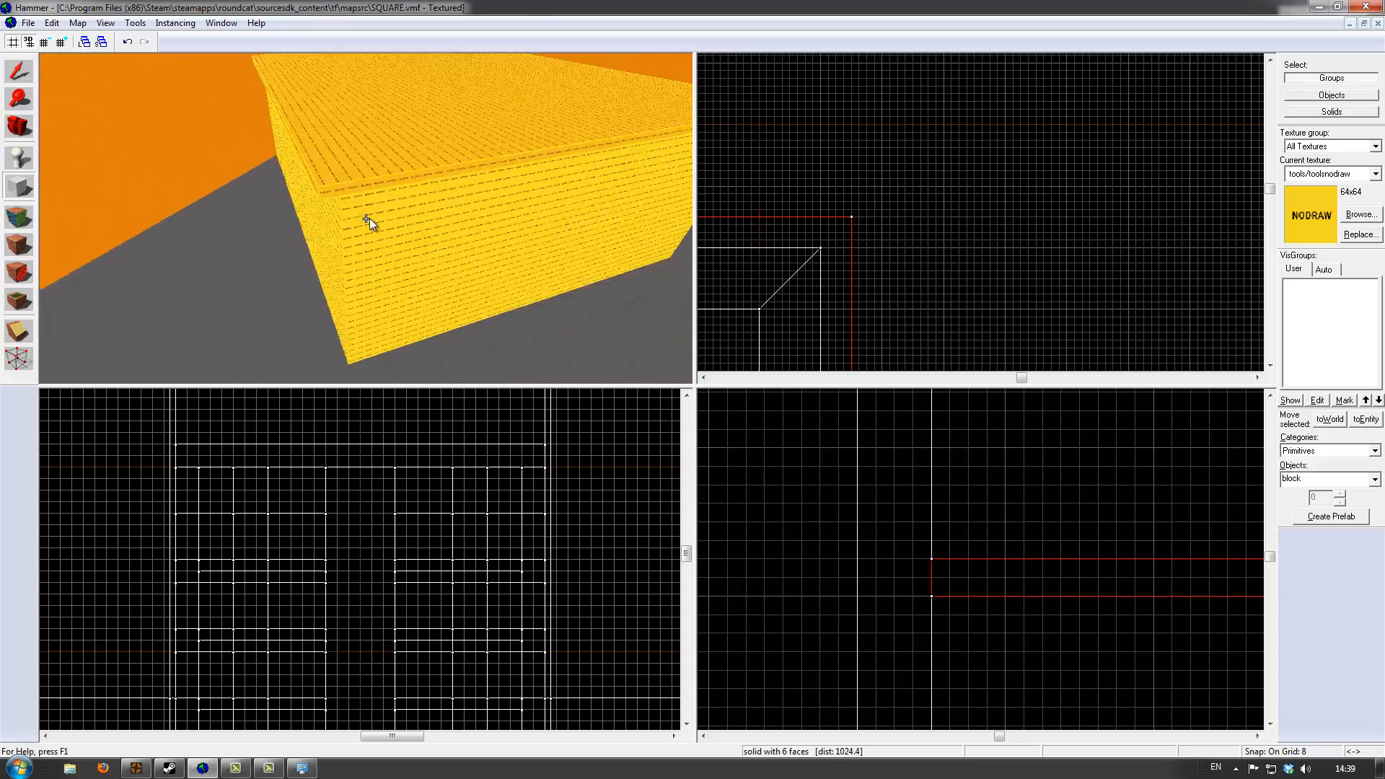
{"action": "key", "text": "d"}
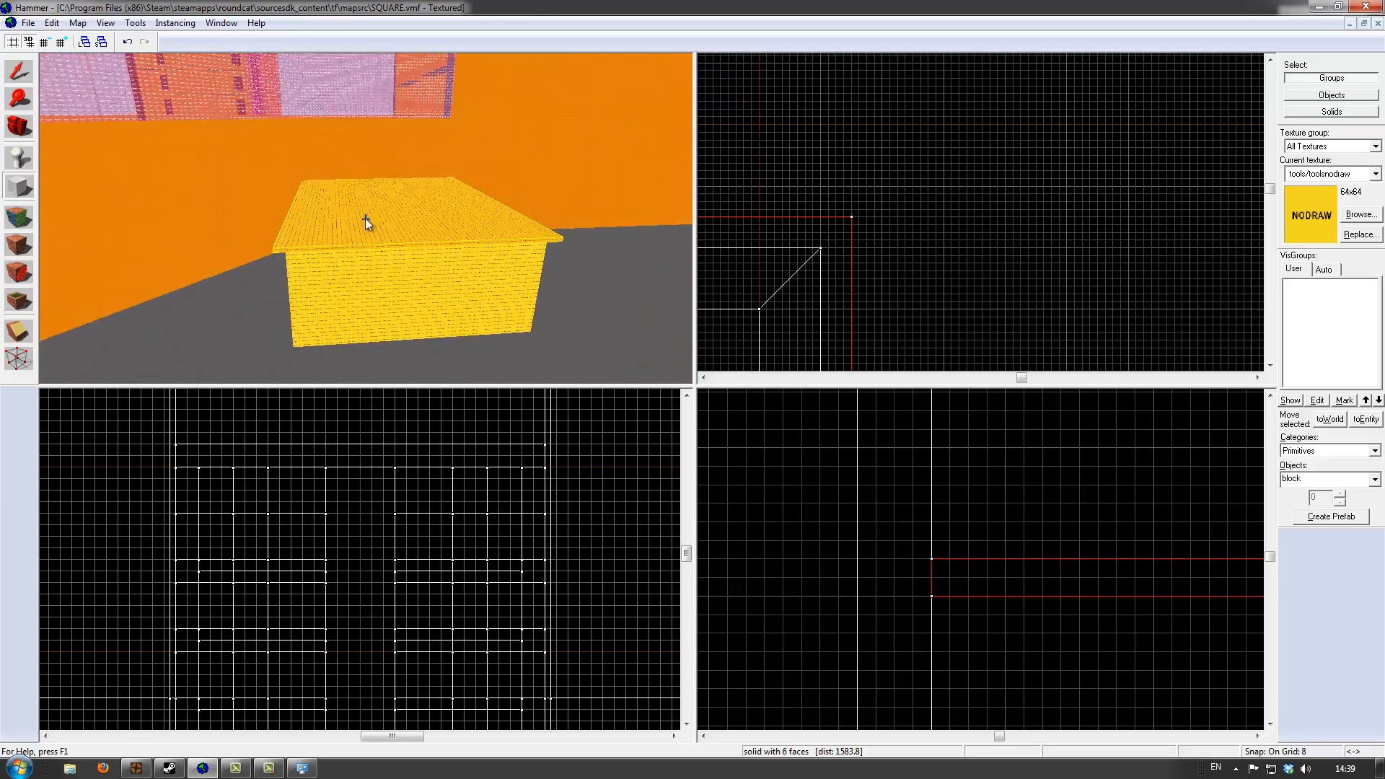
{"action": "key", "text": "w"}
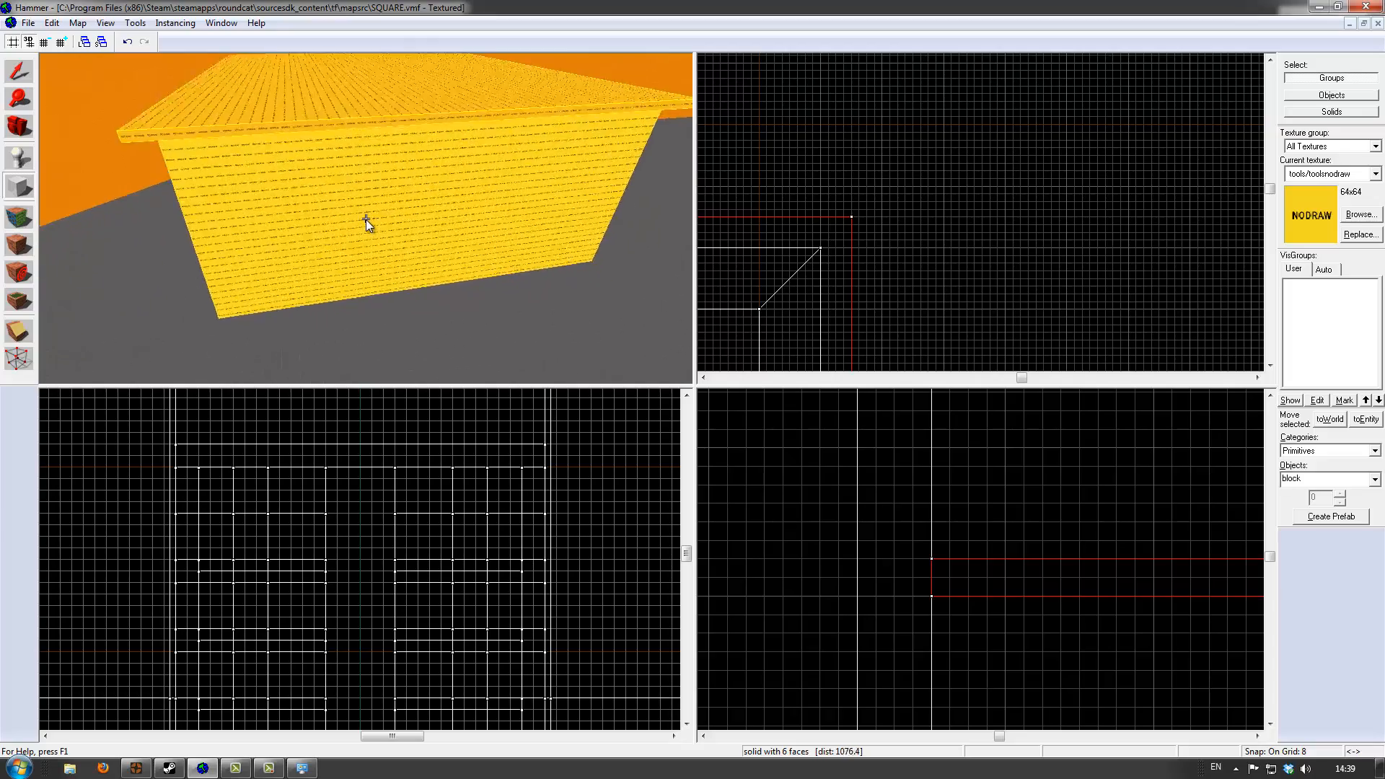
{"action": "key", "text": "w"}
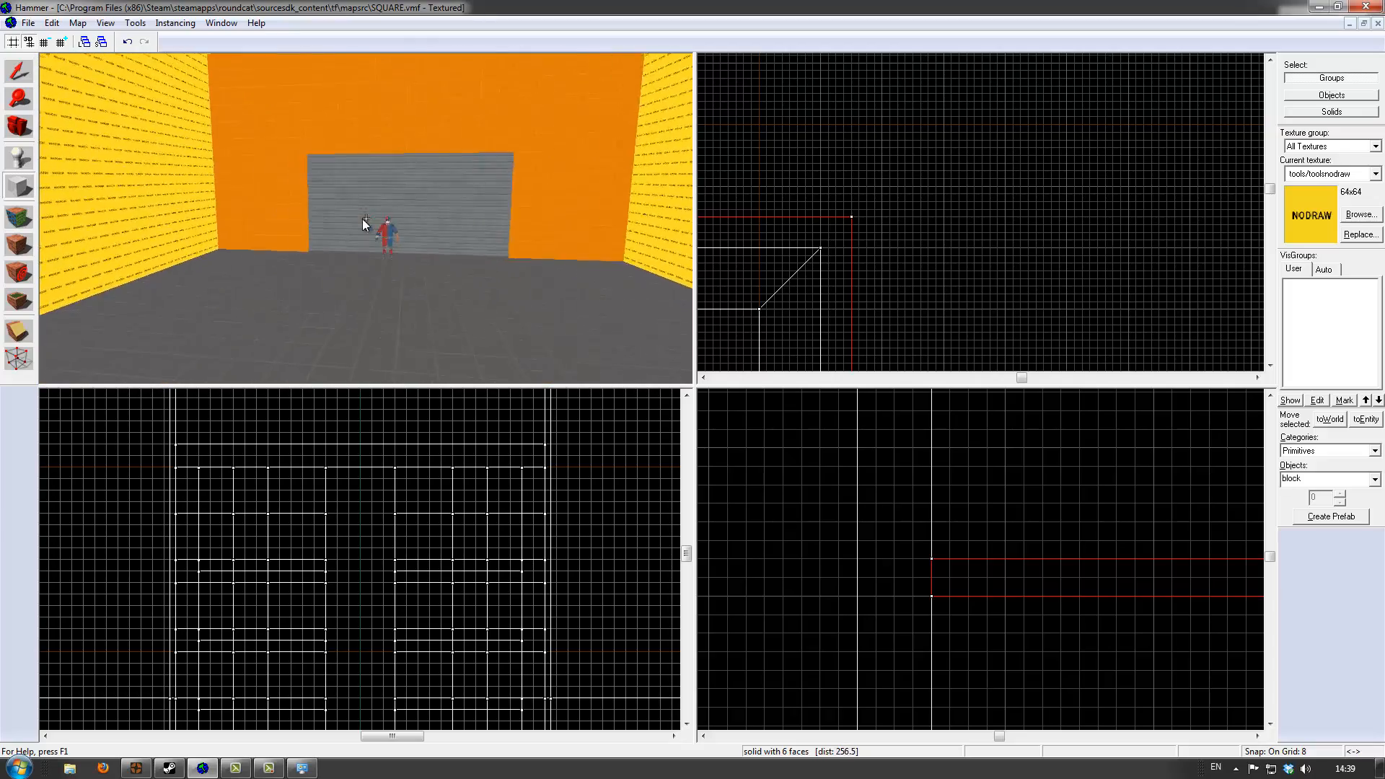
{"action": "key", "text": "w"}
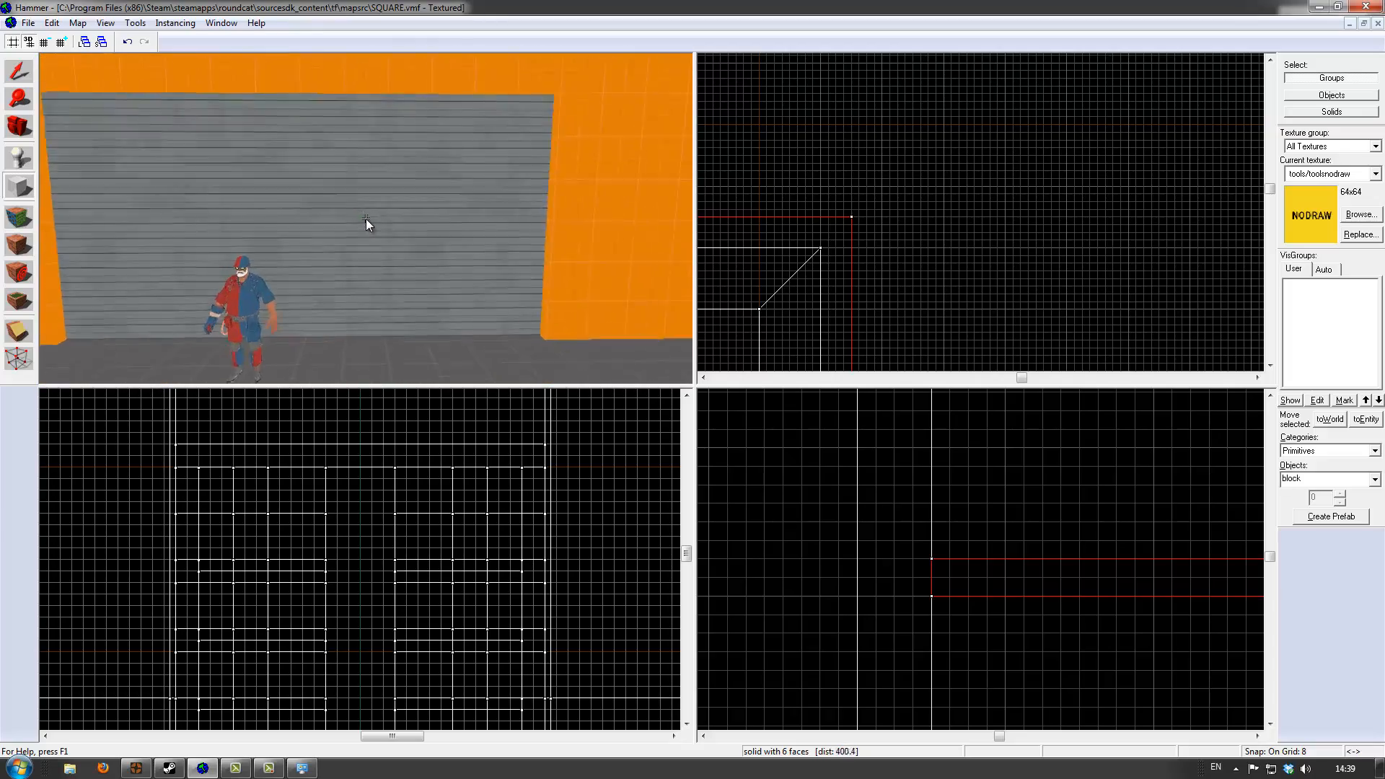
Check the square and the roofed enclosure's interior, and deselect the roof block
{"action": "key", "text": "w"}
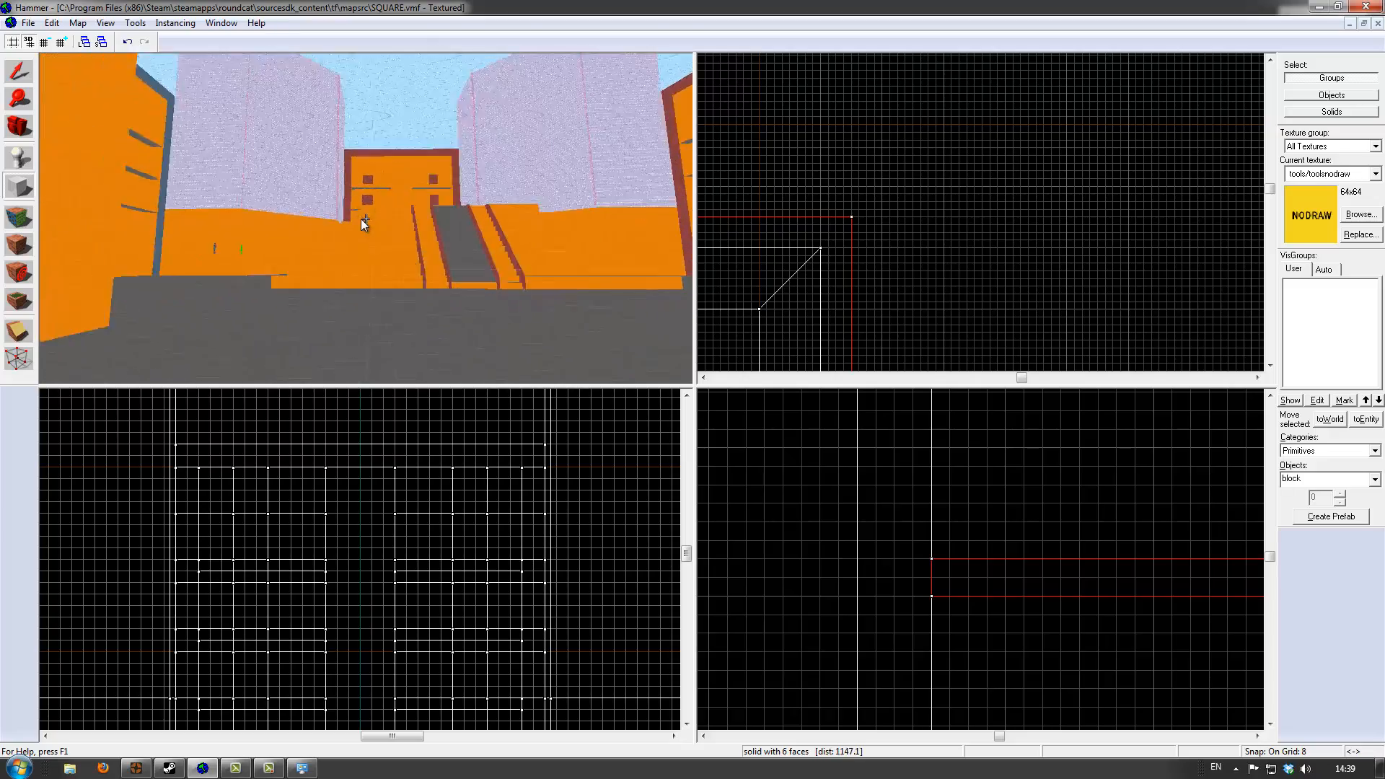
{"action": "key", "text": "w"}
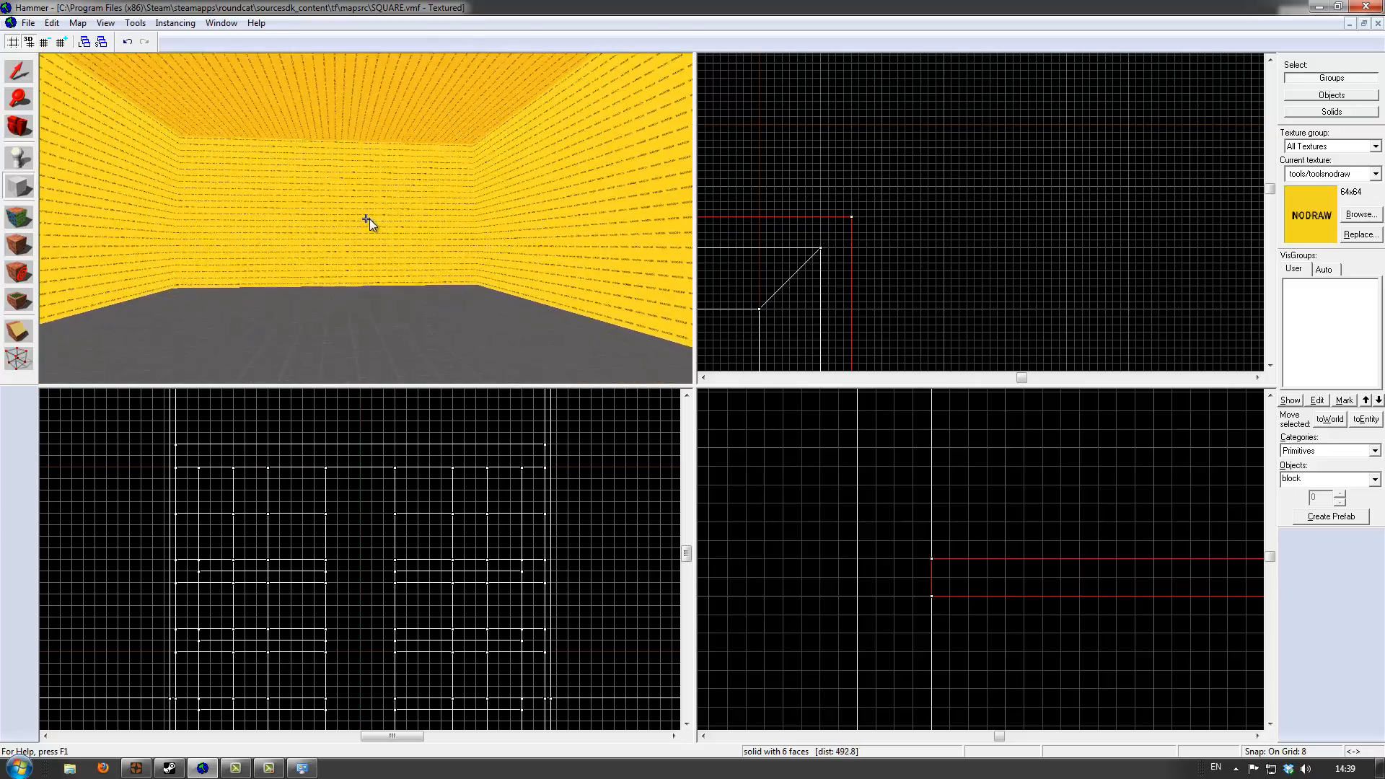
{"action": "key", "text": "s"}
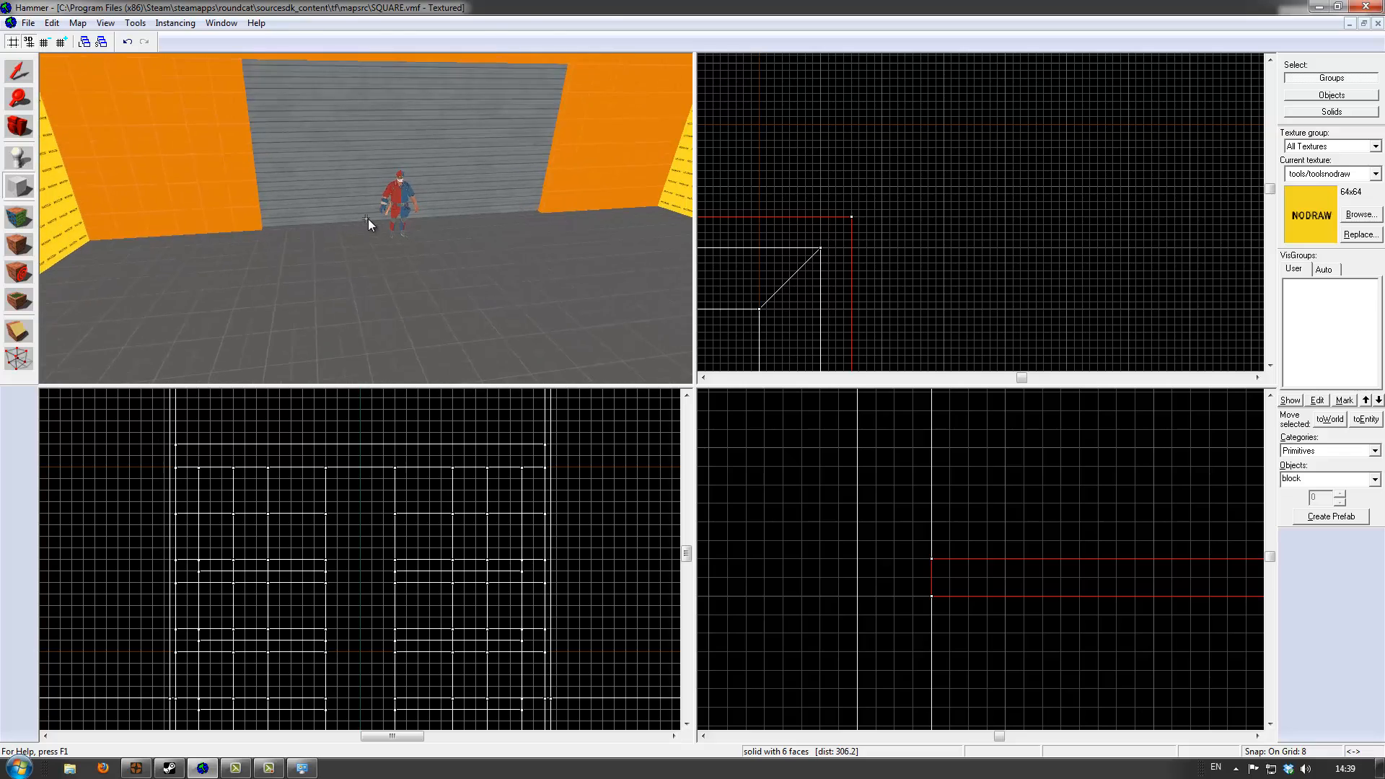
{"action": "key", "text": "Escape"}
{"action": "key", "text": "Escape"}
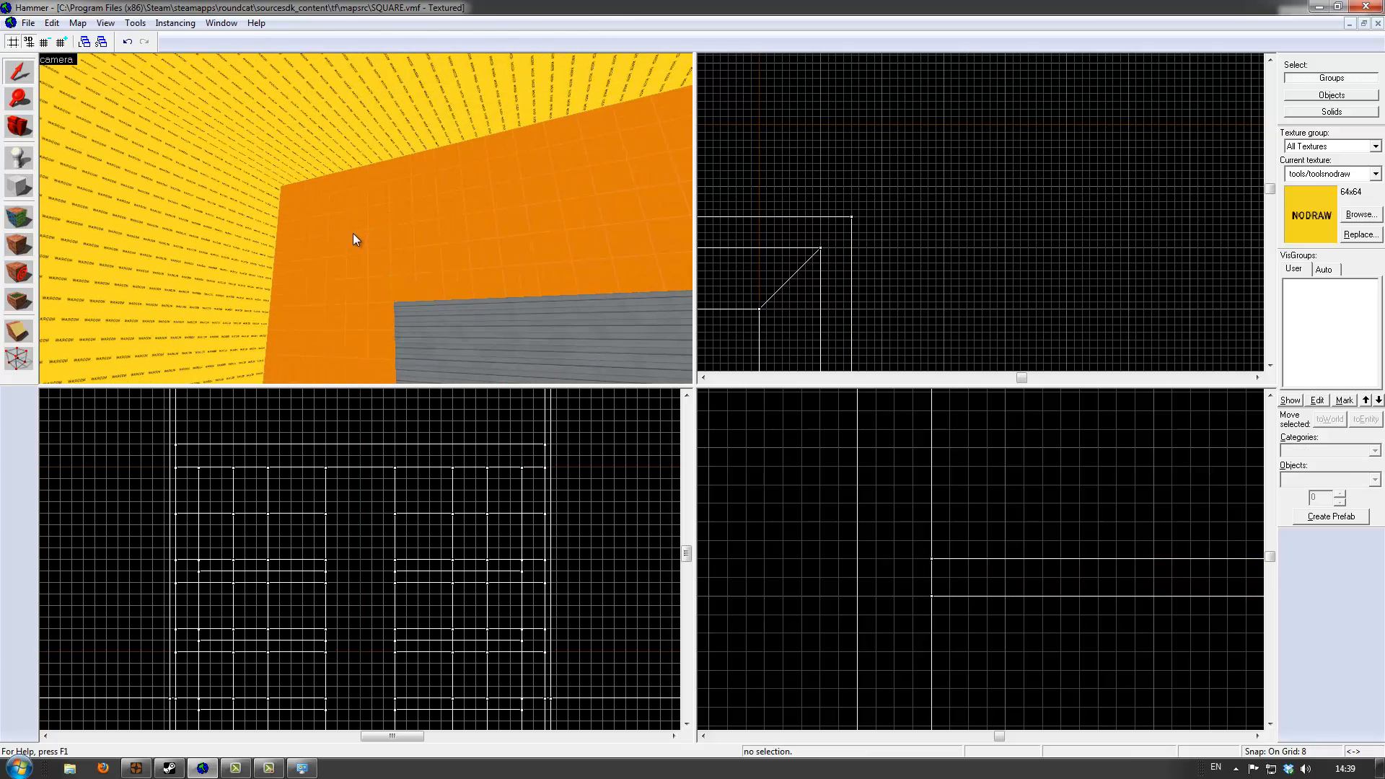
Start face editing in Lift+Select mode and pick up the dev/dev_measuregeneric01 texture from the orange wall beside the metal door
{"action": "key", "text": "z"}
{"action": "key", "text": "z"}
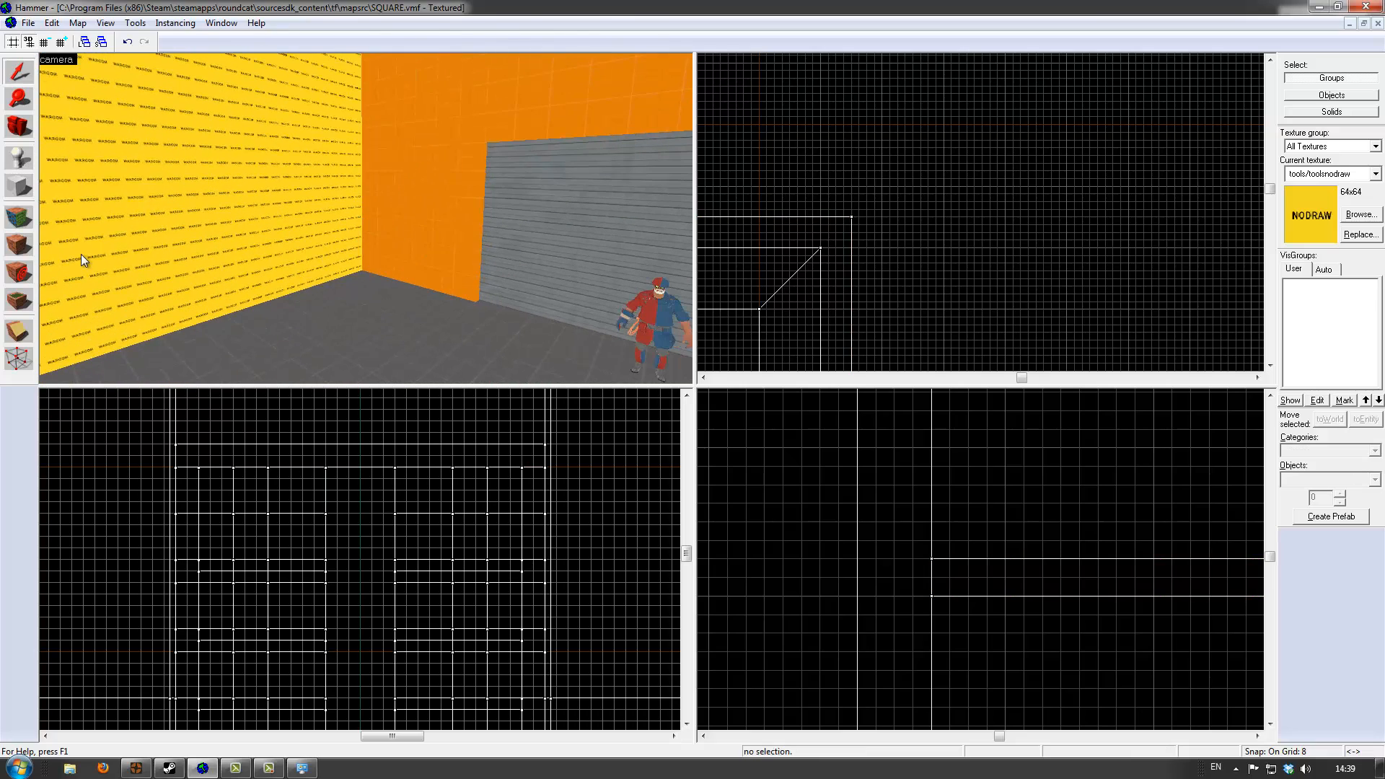
{"action": "left_click", "coordinate": [13, 217]}
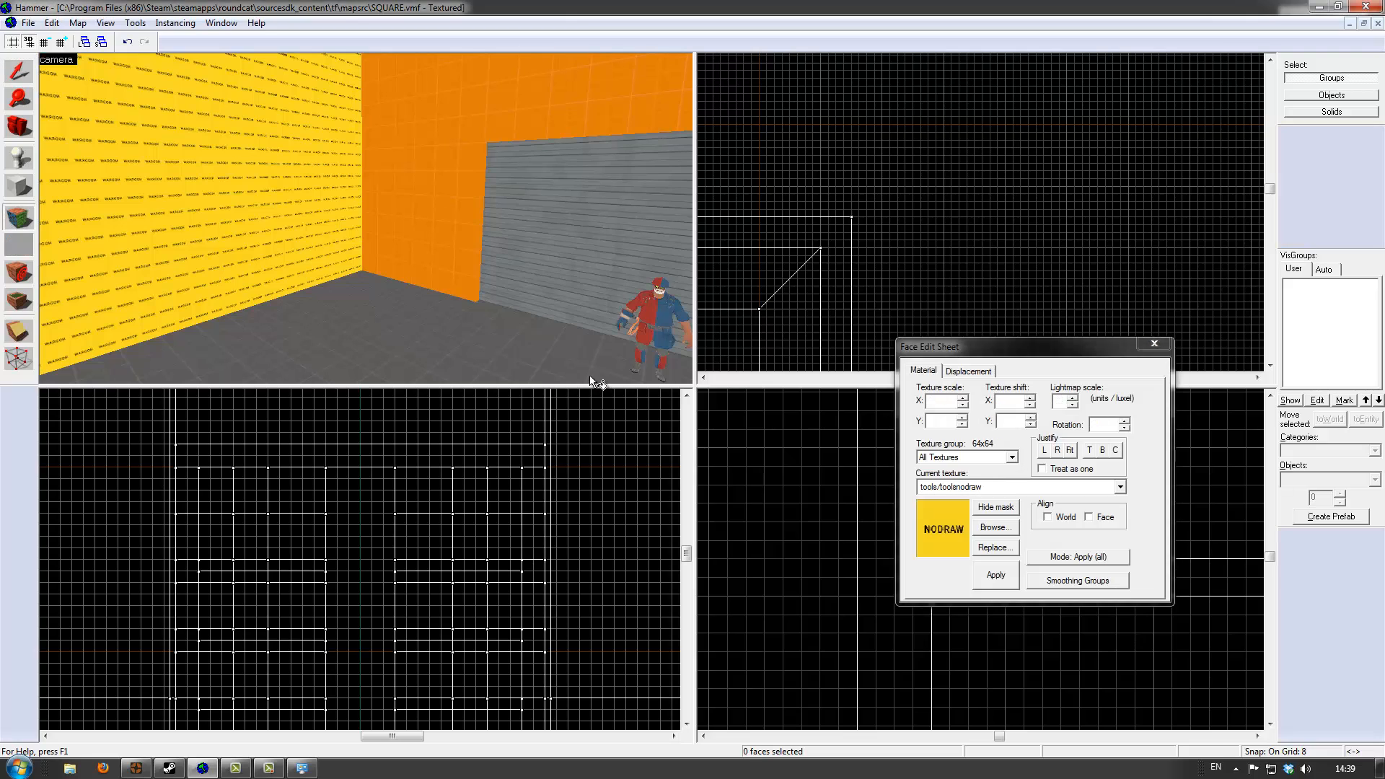
{"action": "left_click", "coordinate": [1077, 556]}
{"action": "left_click", "coordinate": [1069, 571]}
{"action": "left_click", "coordinate": [439, 206]}
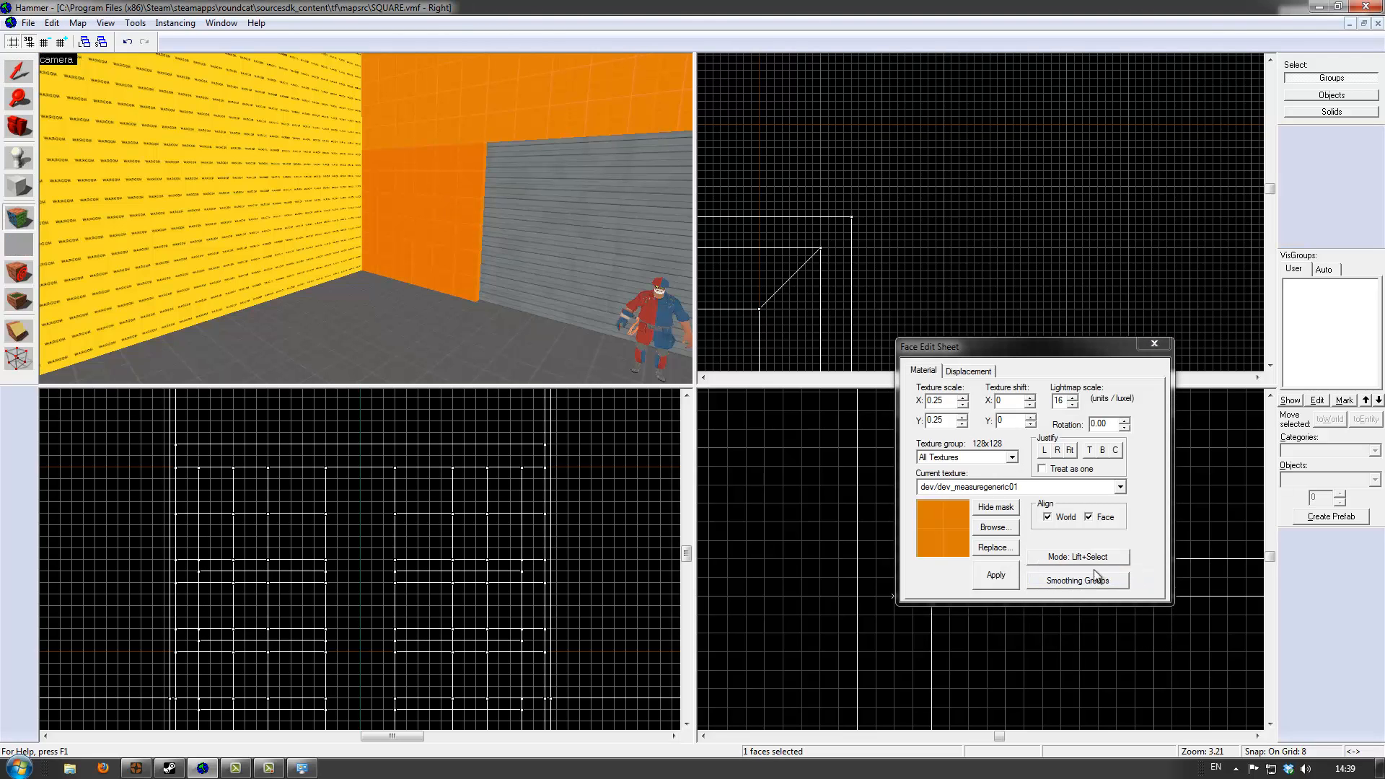
Switch face editing to Apply (all) and cover the enclosure's inner nodraw walls and ceiling with dev/dev_measuregeneric01
{"action": "left_click", "coordinate": [1078, 556]}
{"action": "left_click", "coordinate": [1089, 637]}
{"action": "key", "text": "z"}
{"action": "key", "text": "w"}
{"action": "left_click", "coordinate": [368, 214]}
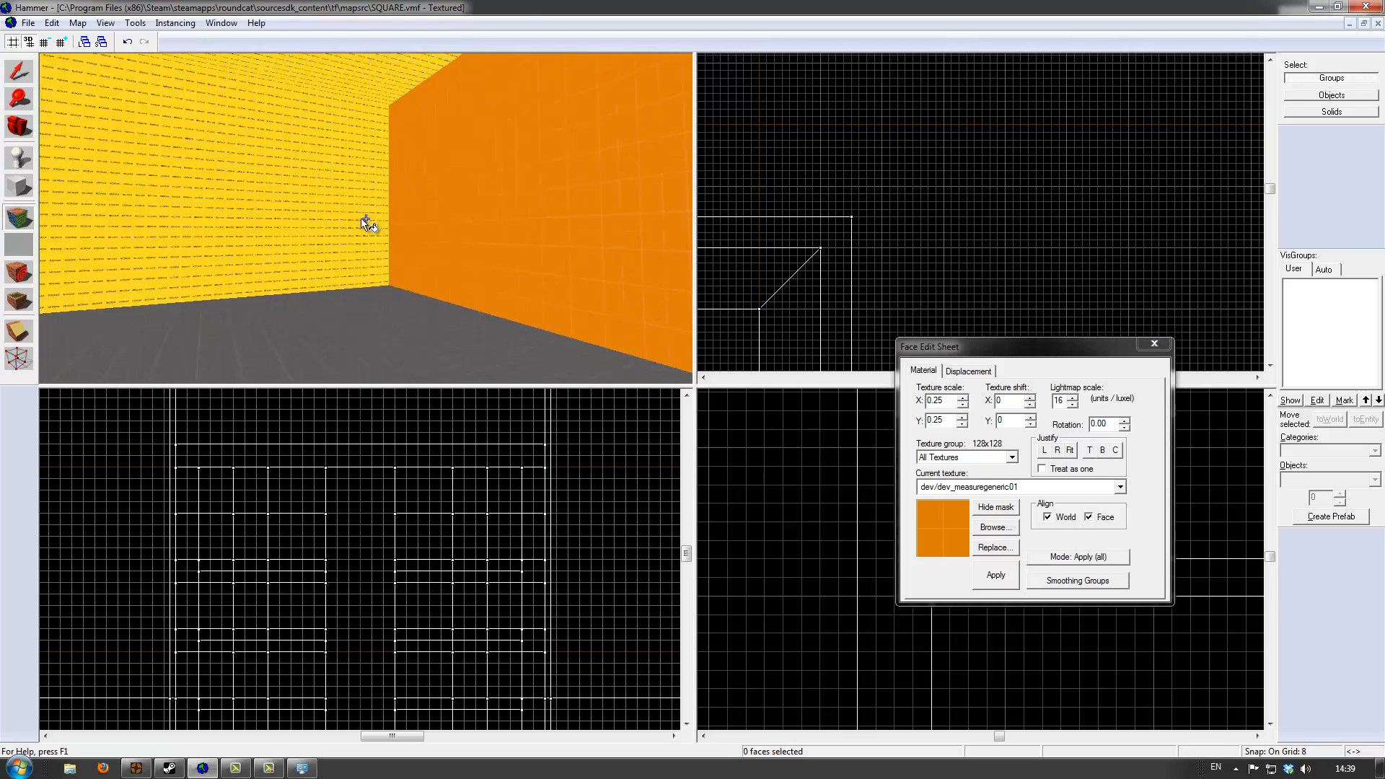
{"action": "left_click", "coordinate": [366, 219]}
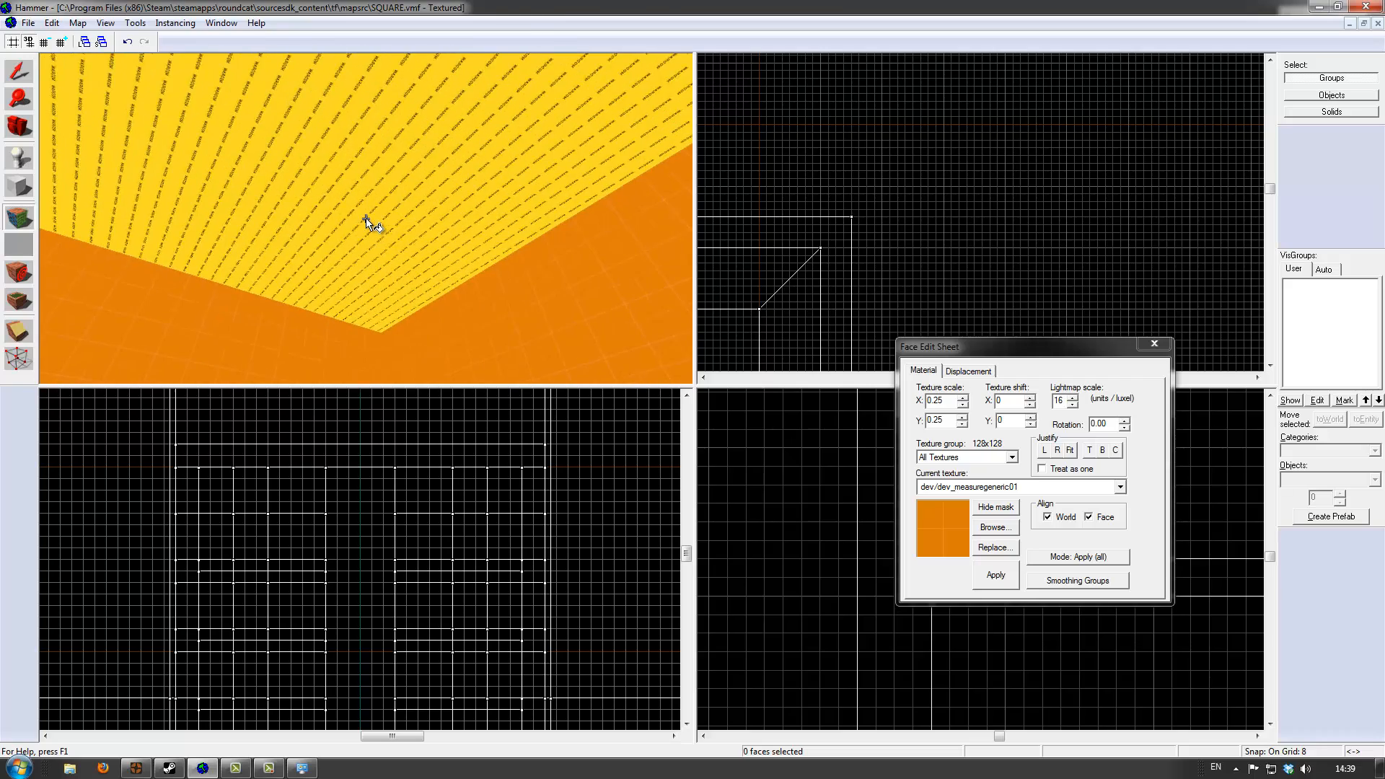
{"action": "left_click", "coordinate": [366, 218]}
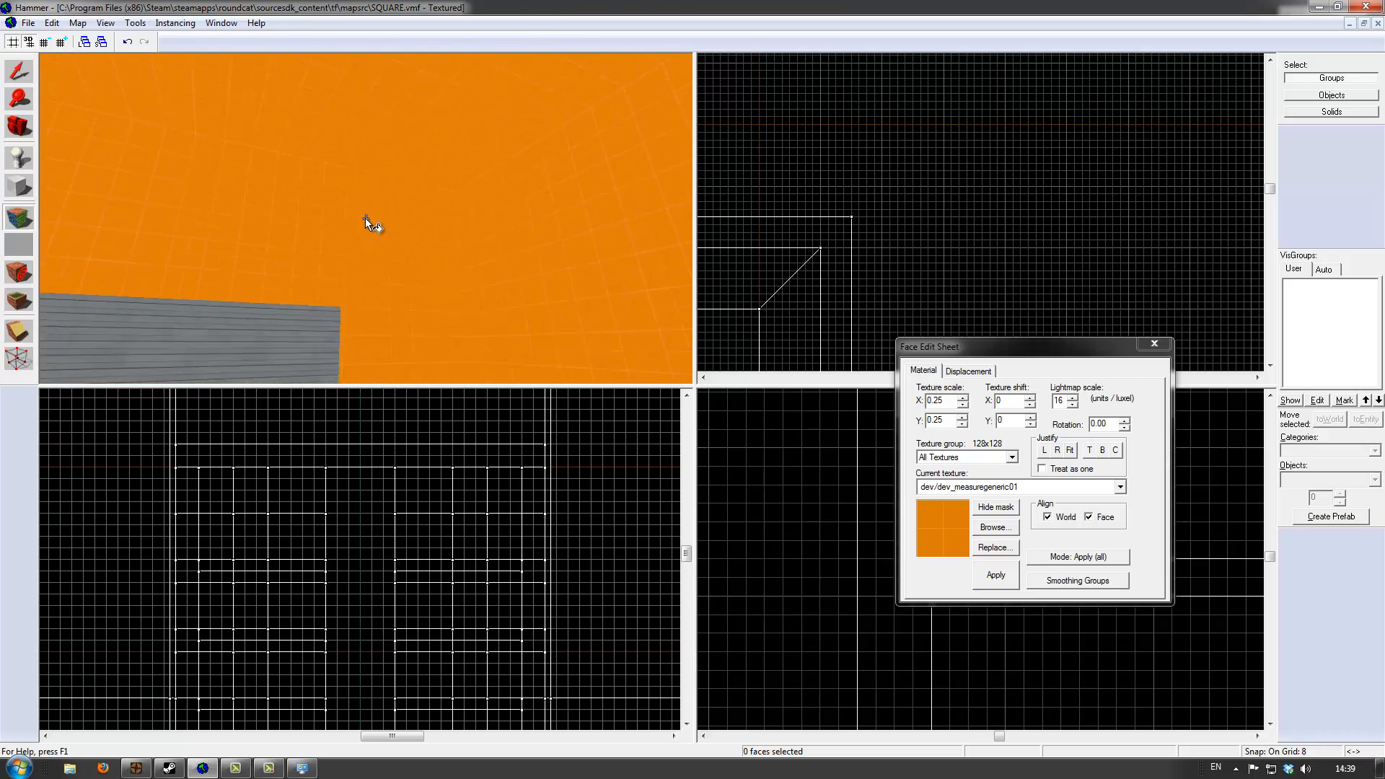
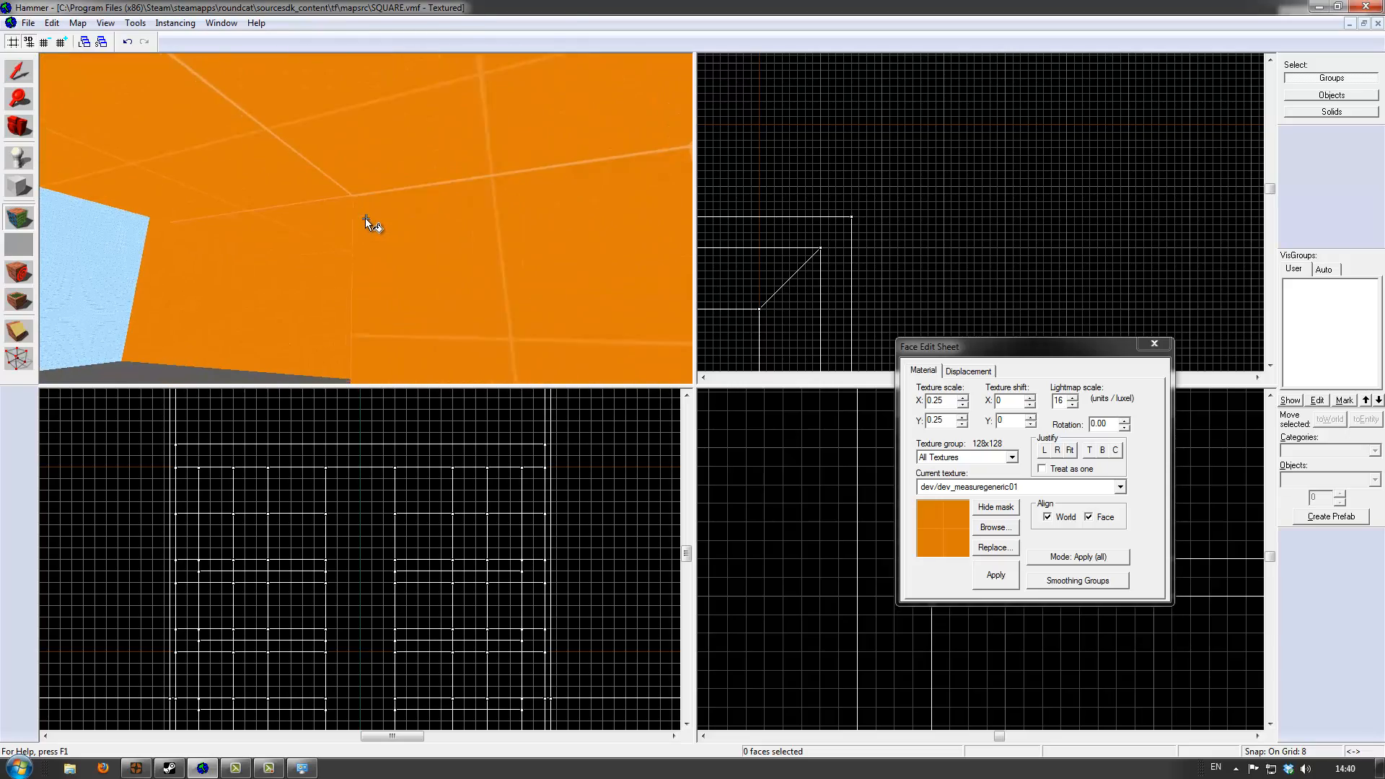
Apply dev/dev_measuregeneric01 to the remaining nodraw faces on the outside of the enclosure's walls and roof edges
{"action": "key", "text": "w"}
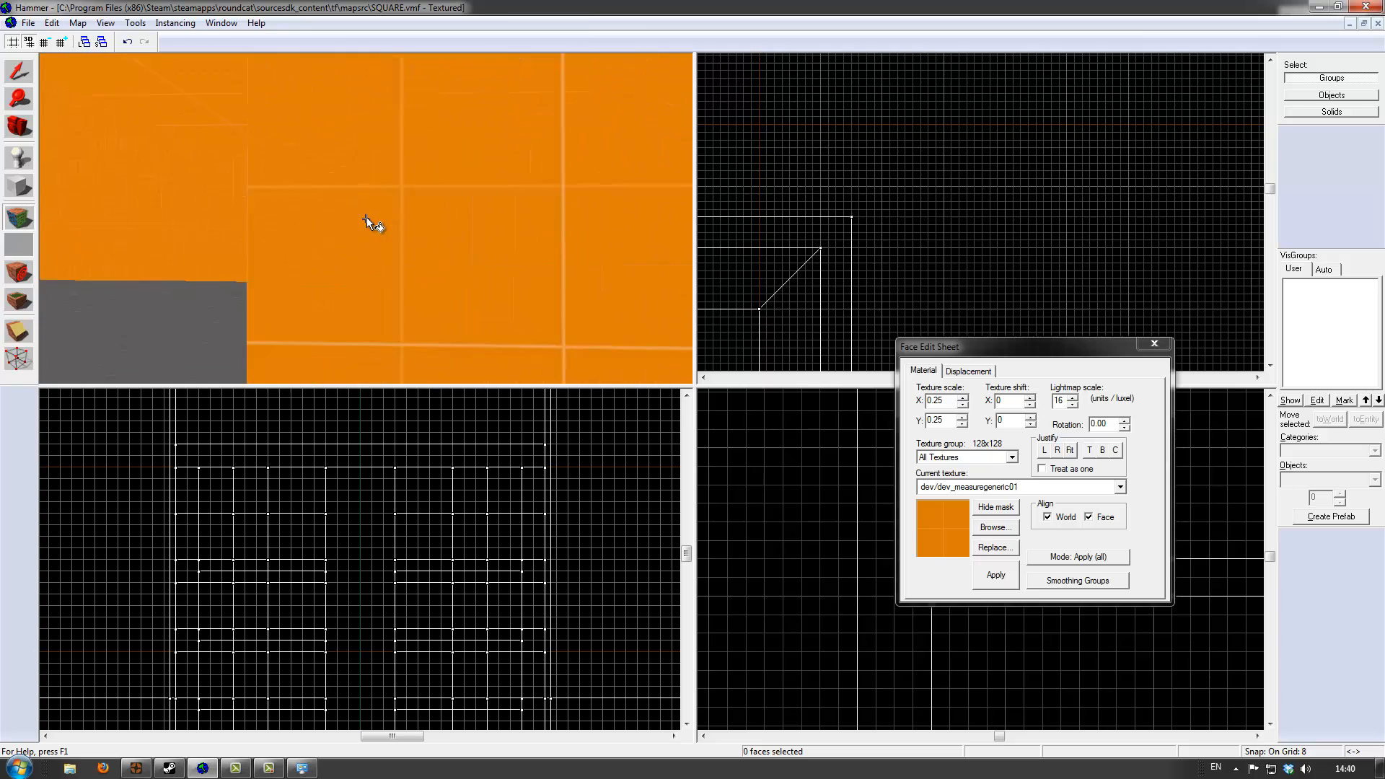
{"action": "key", "text": "w"}
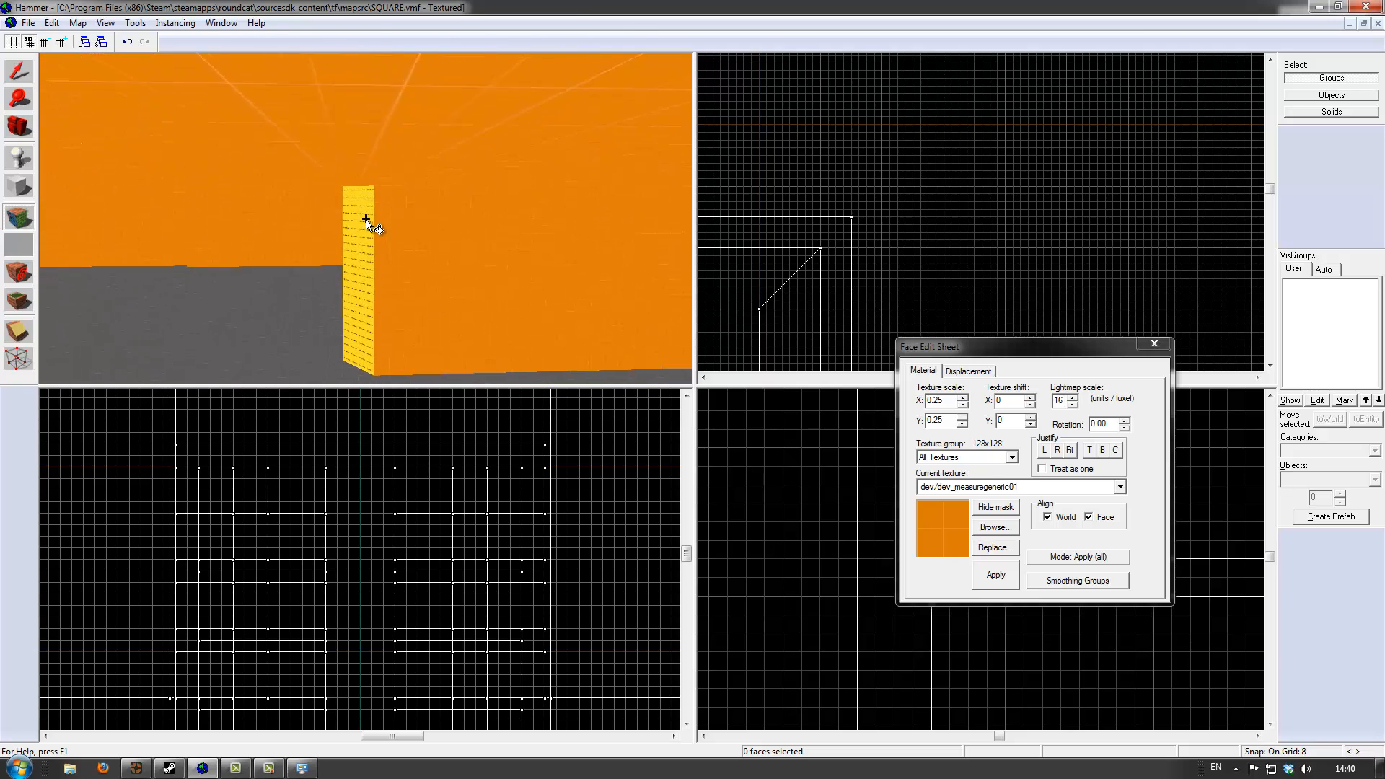
{"action": "key", "text": "s"}
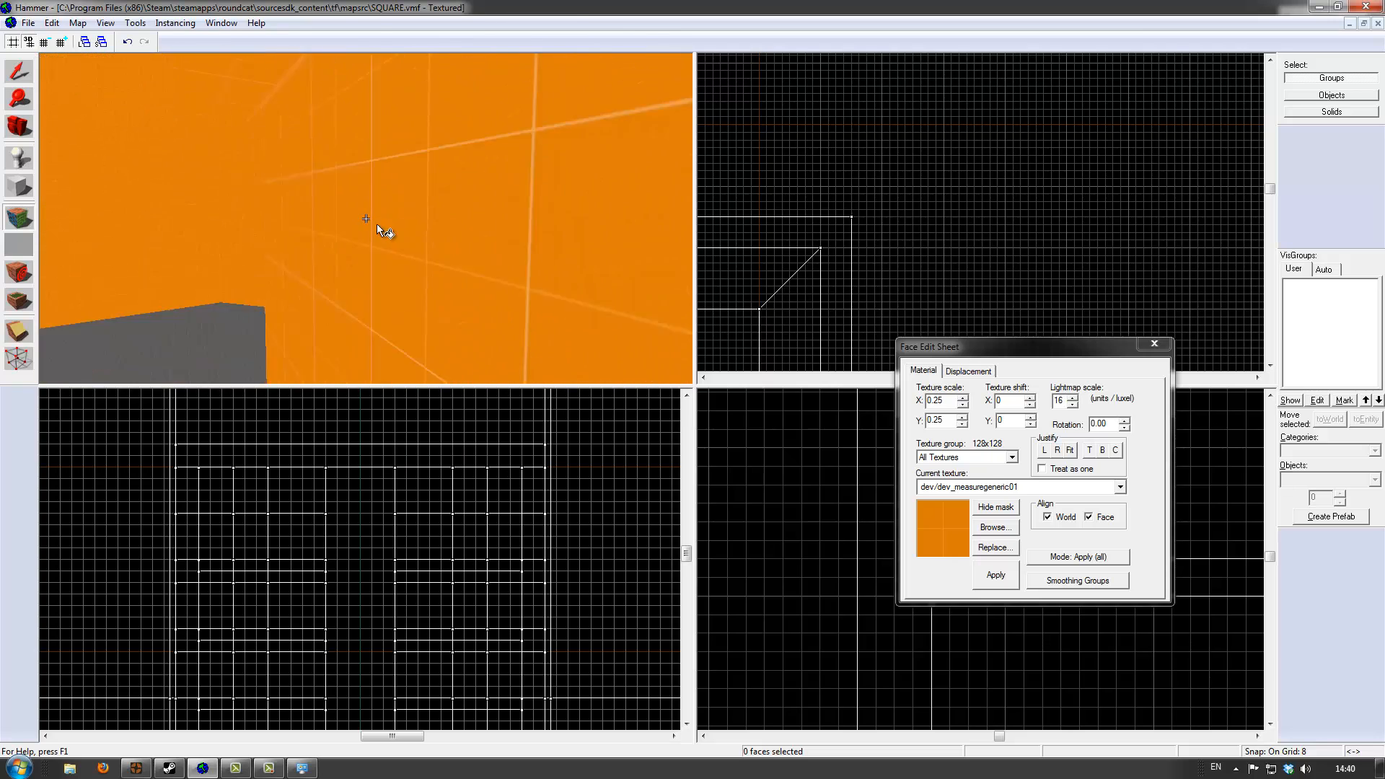
{"action": "key", "text": "w"}
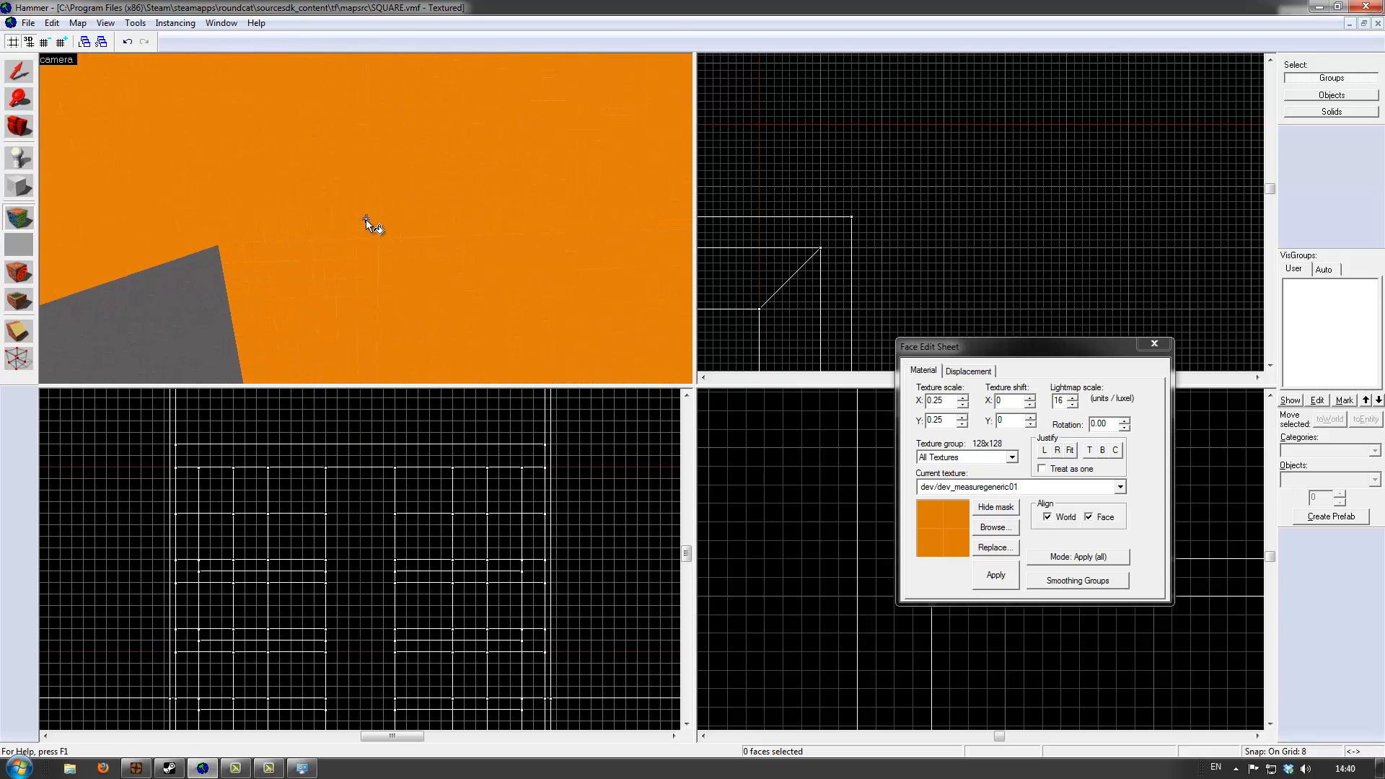
{"action": "key", "text": "s"}
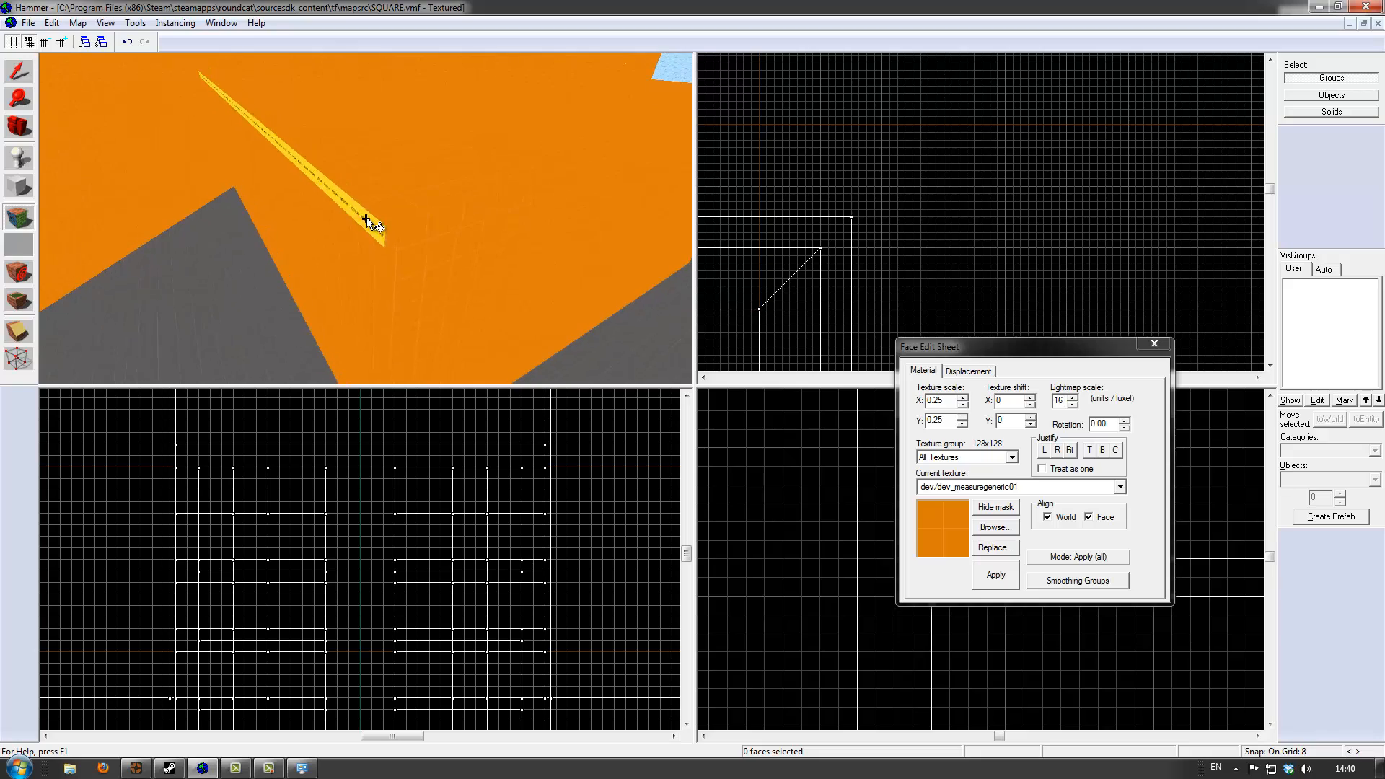
{"action": "key", "text": "s"}
{"action": "key", "text": "w"}
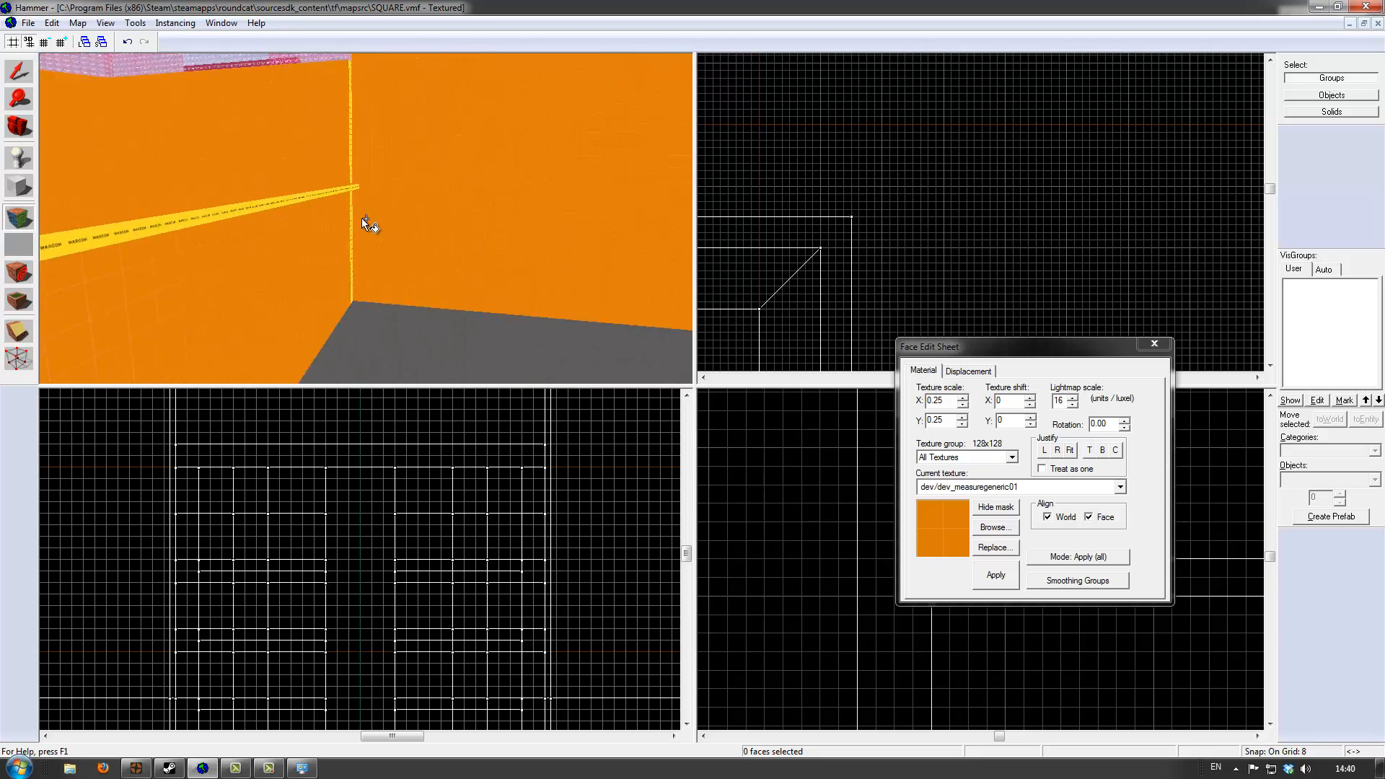
{"action": "key", "text": "s"}
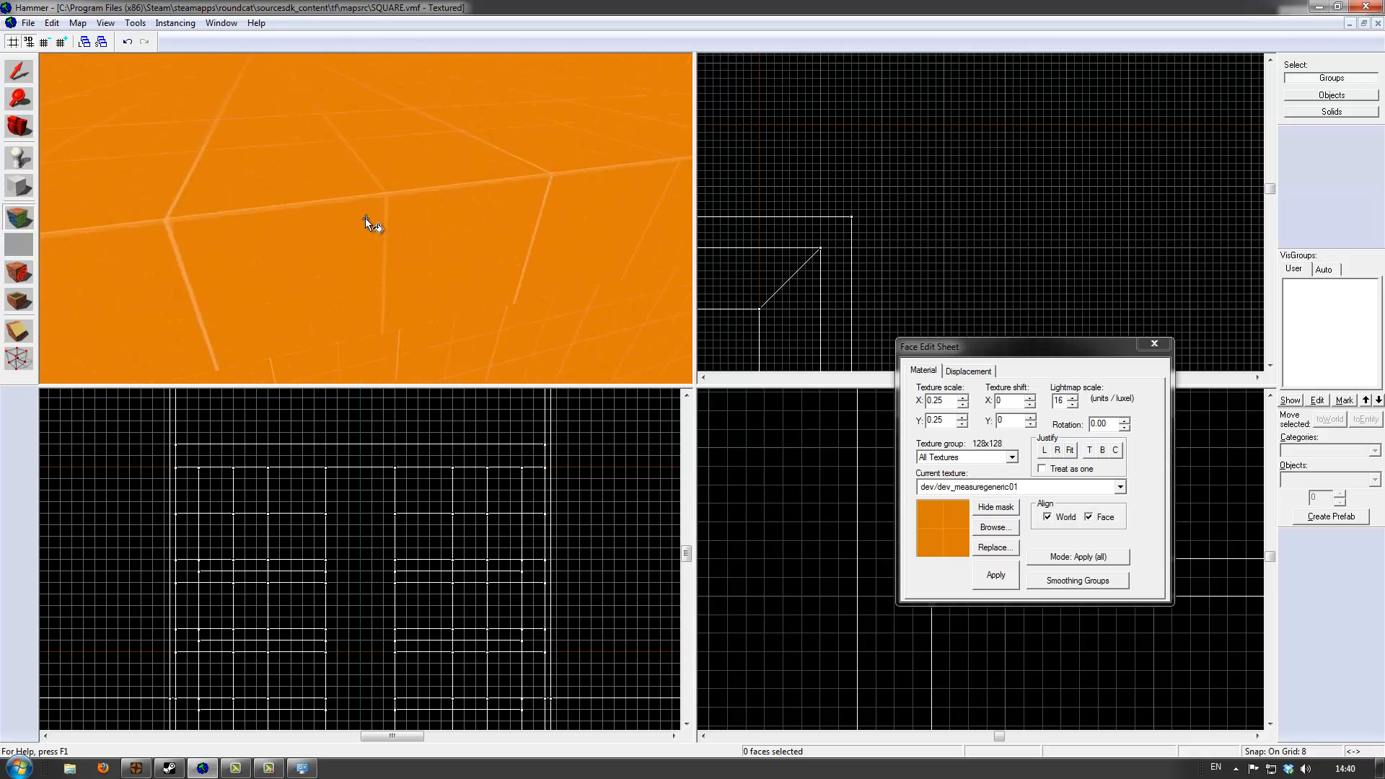
Examine the retextured enclosure inside and out, and the central stairs and red-trimmed building across the square
{"action": "key", "text": "w"}
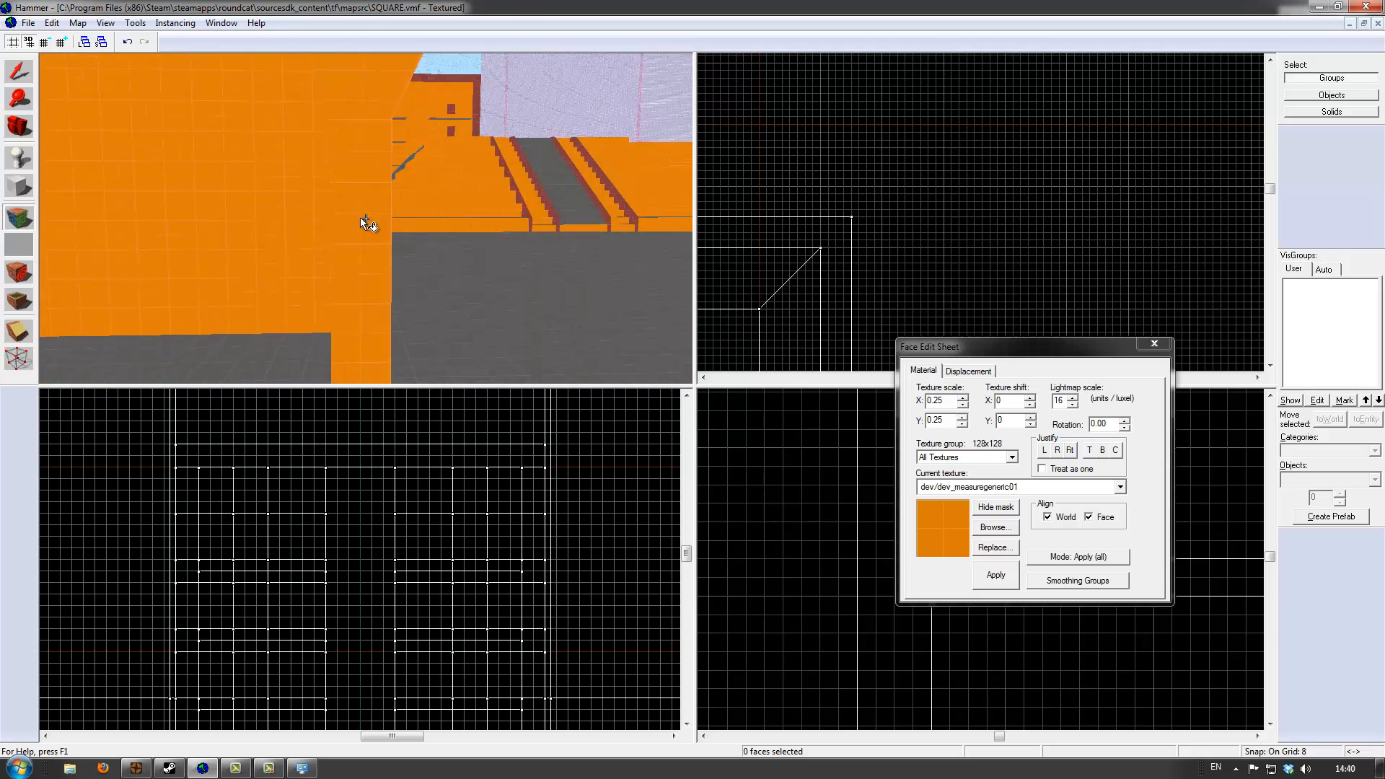
{"action": "key", "text": "w"}
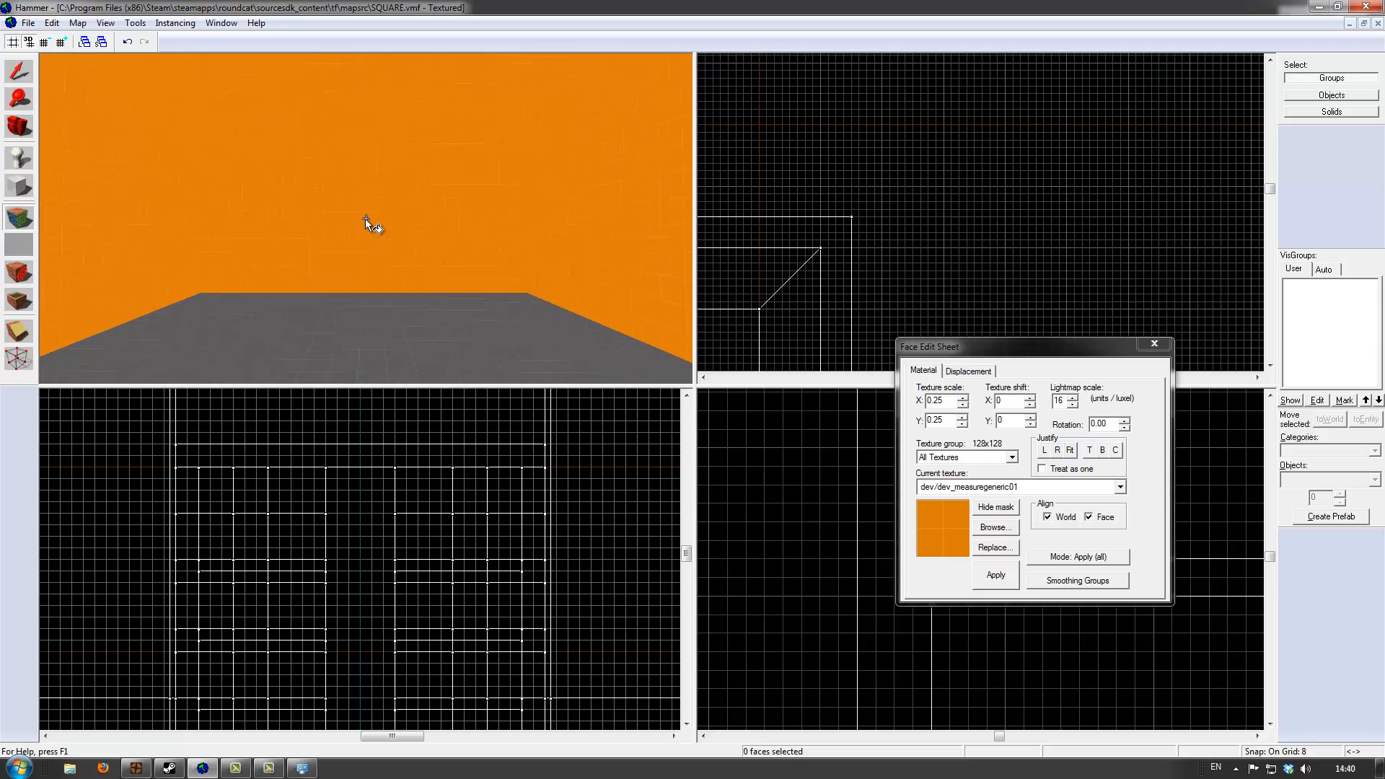
{"action": "key", "text": "w"}
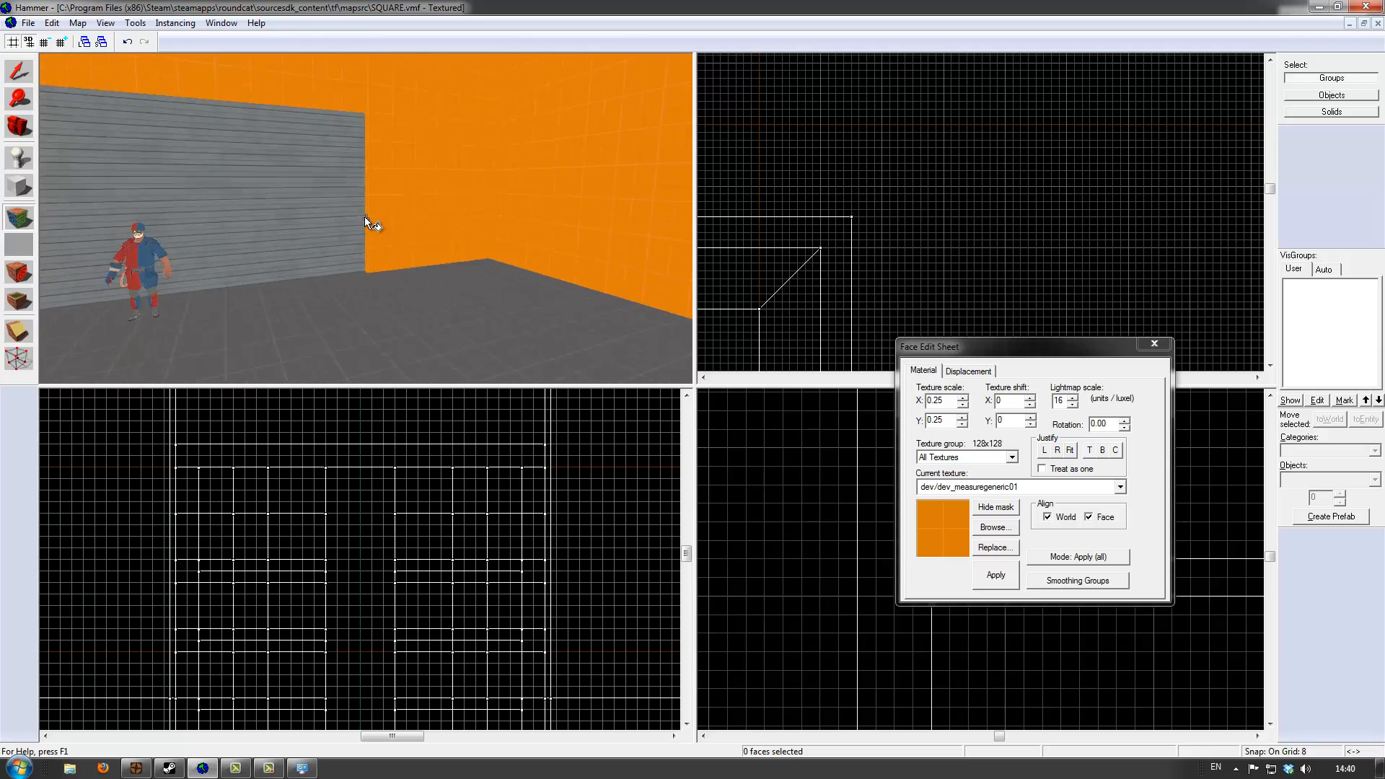
{"action": "key", "text": "w"}
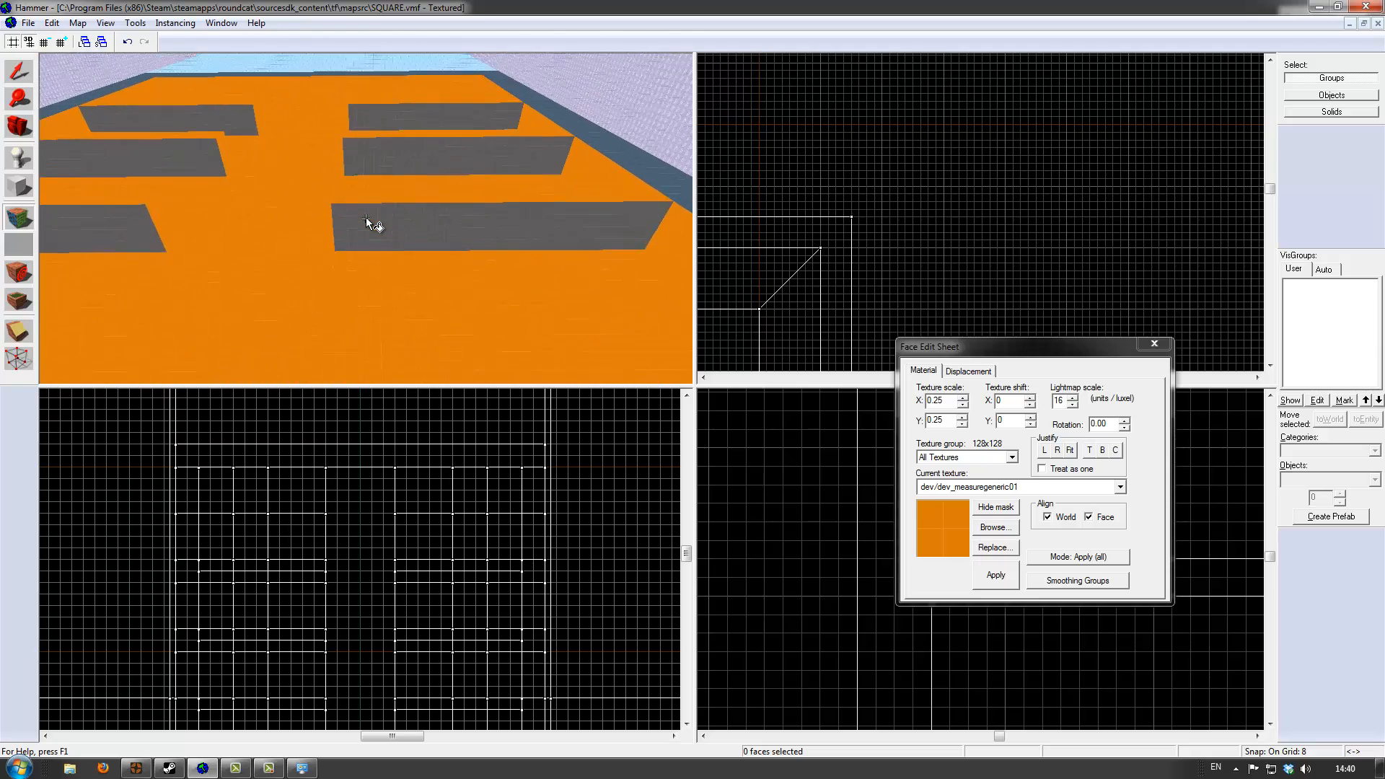
{"action": "key", "text": "w"}
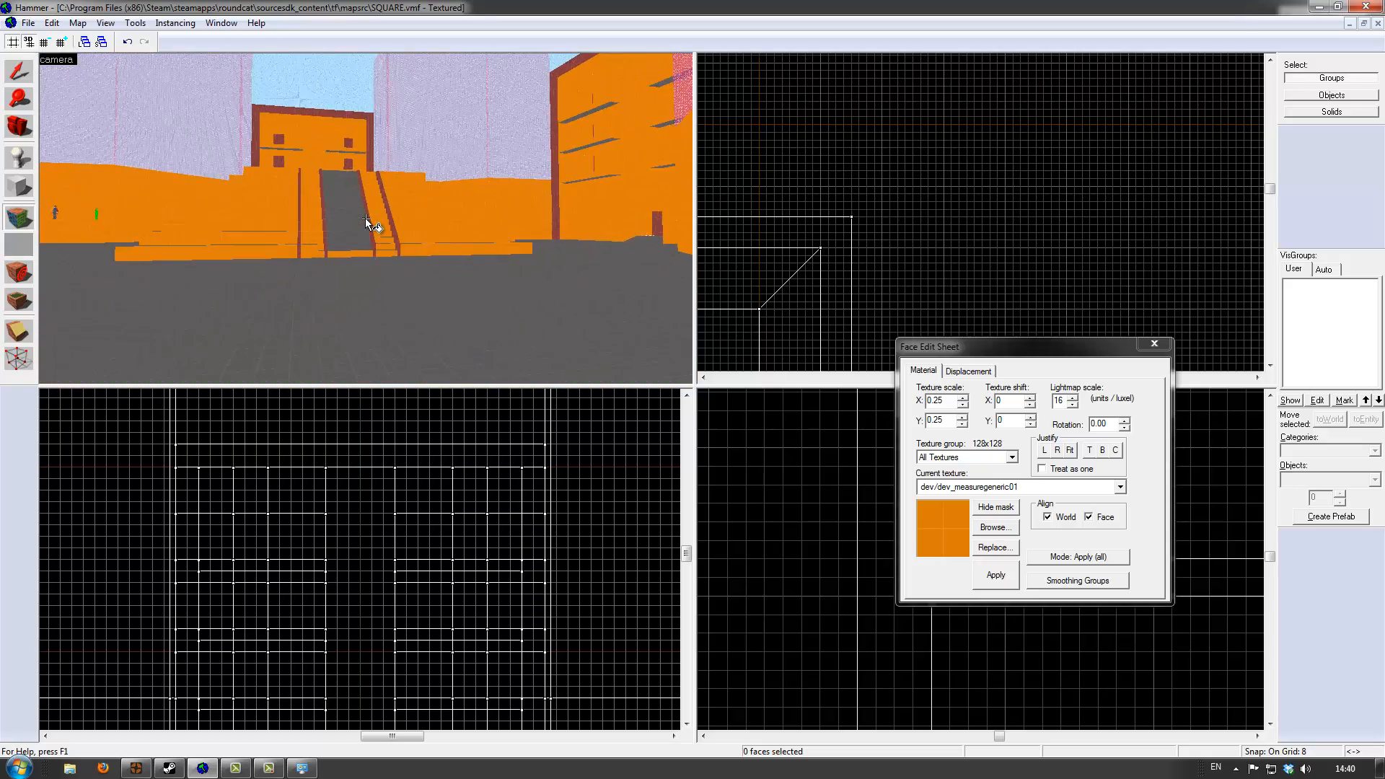
{"action": "key", "text": "w"}
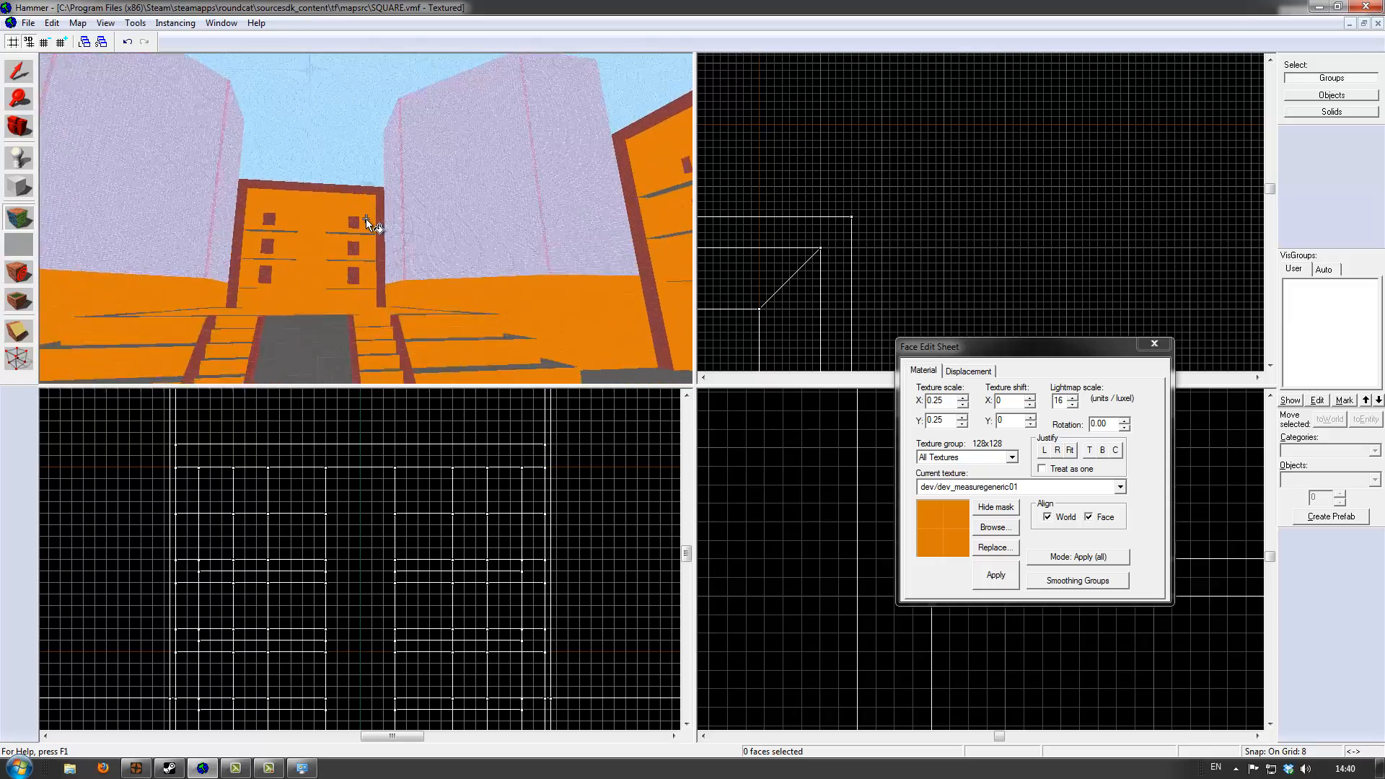
{"action": "key", "text": "w"}
{"action": "key", "text": "s"}
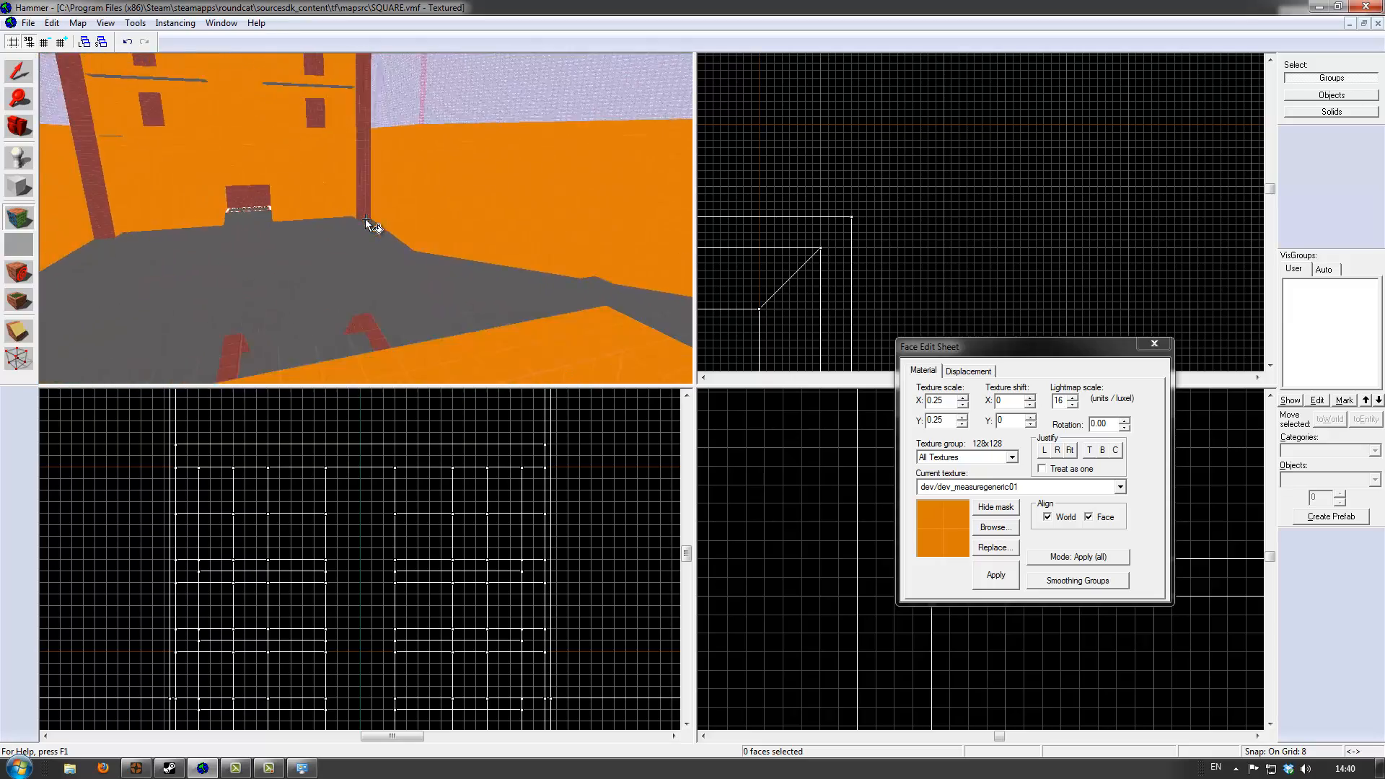
{"action": "key", "text": "s"}
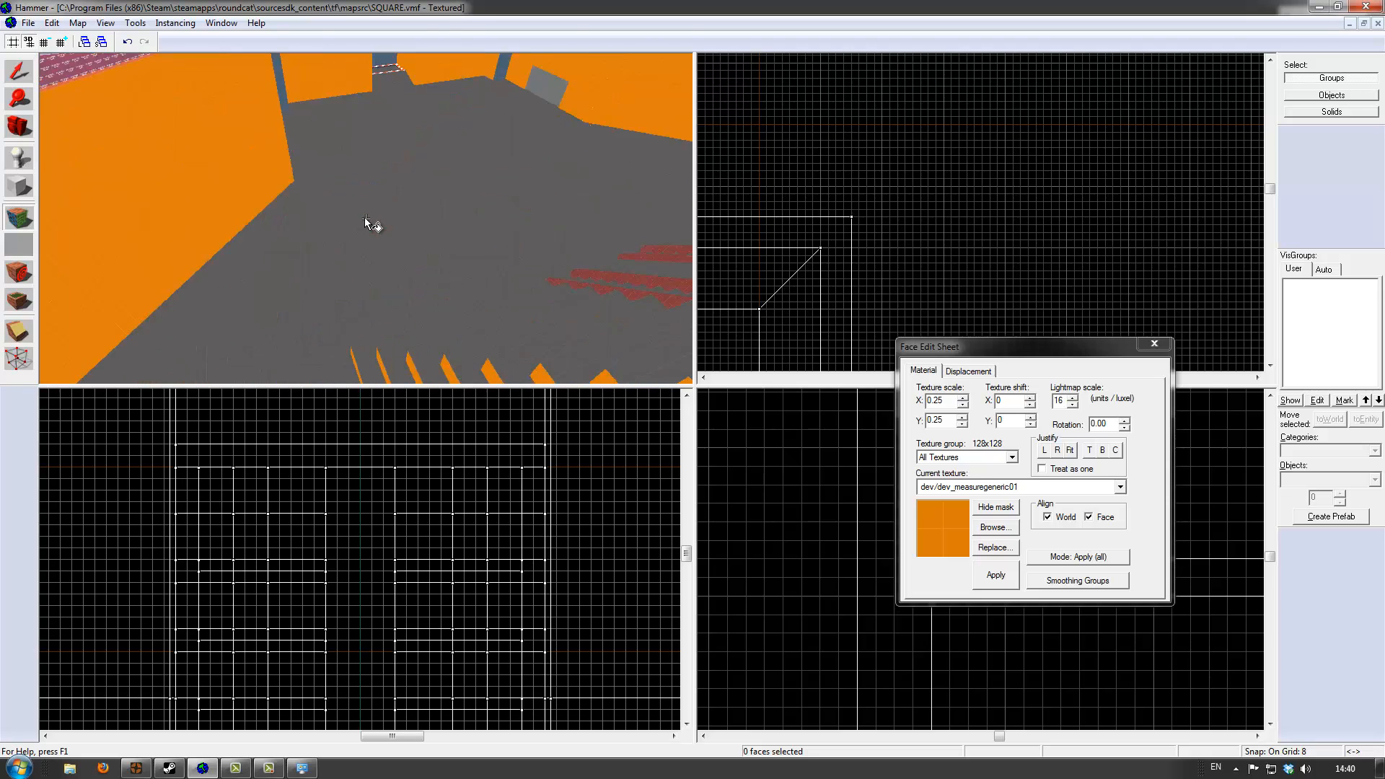
{"action": "key", "text": "s"}
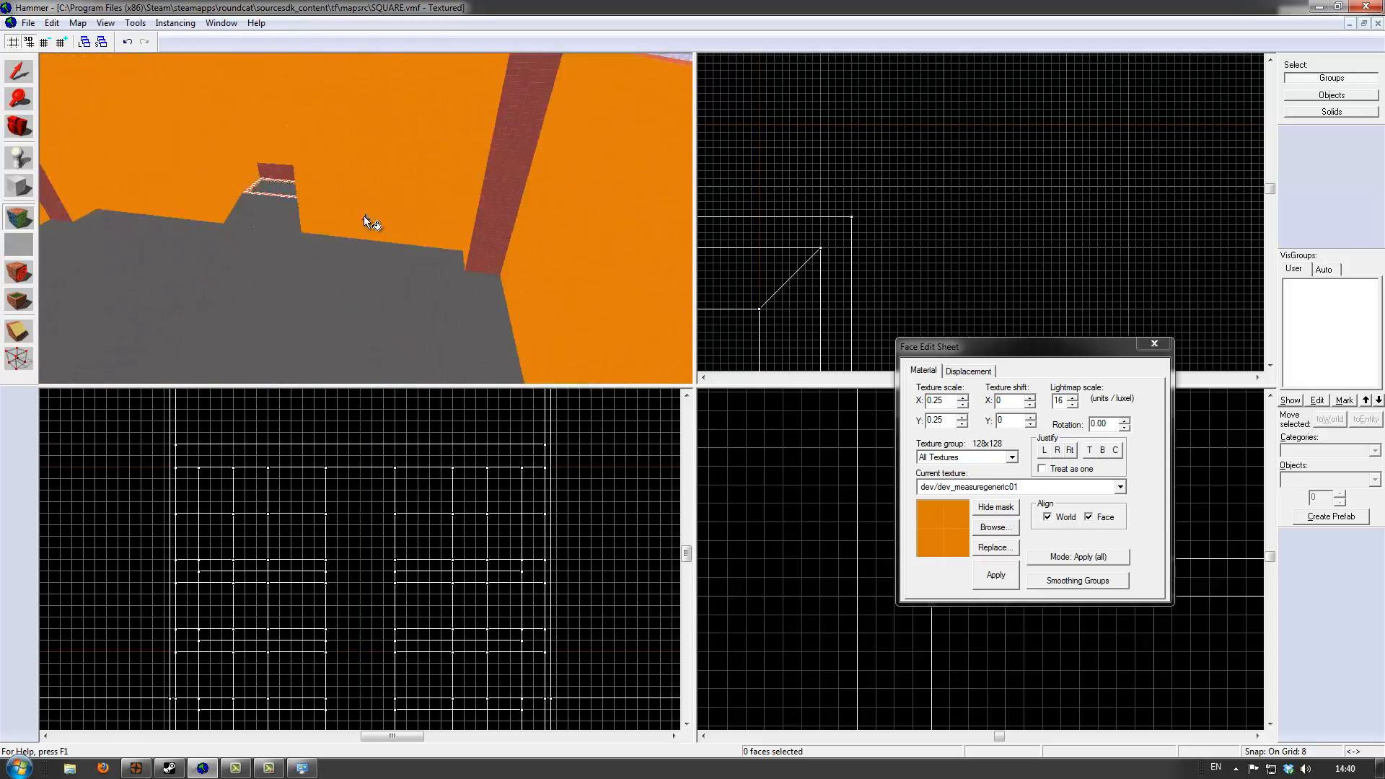
{"action": "key", "text": "s"}
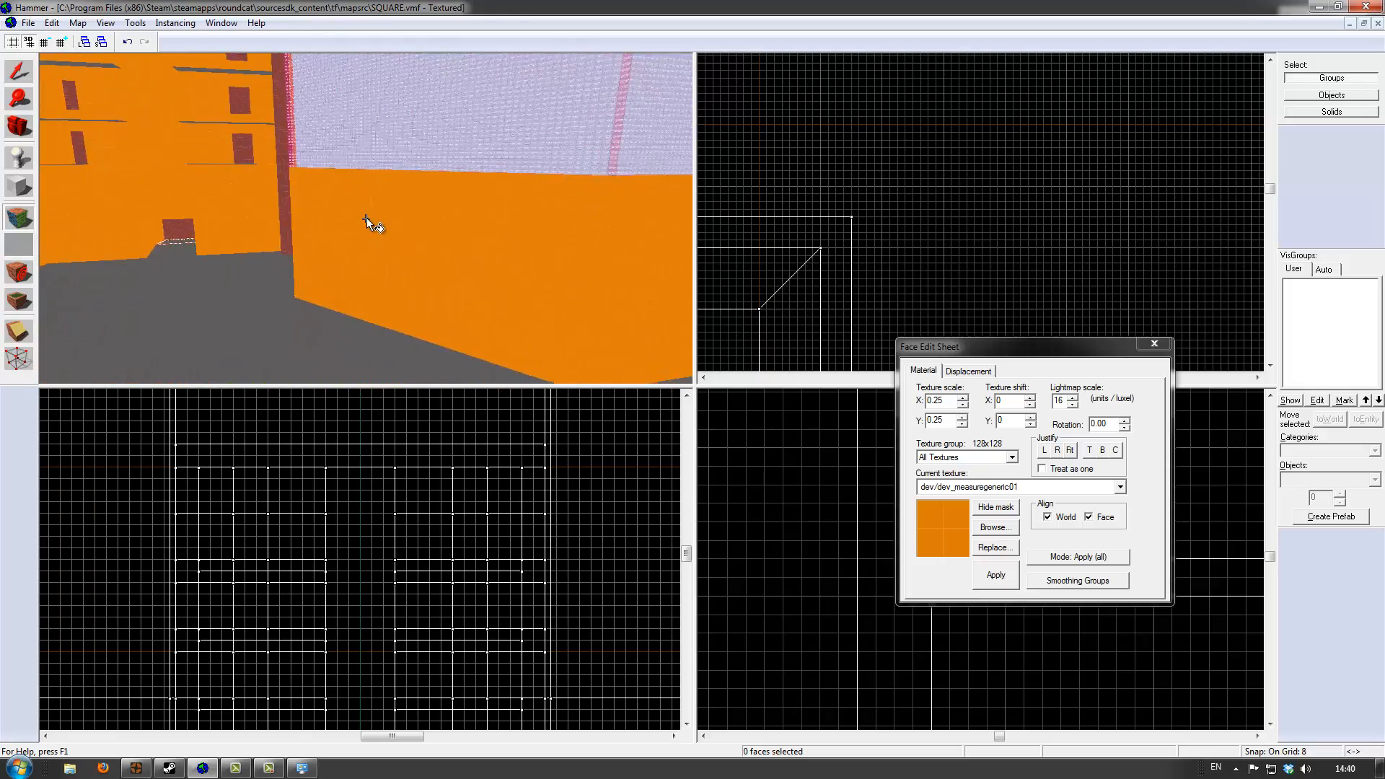
Examine the blue-trimmed side of the square, focusing on the metal door and the orange wall around it
{"action": "key", "text": "w"}
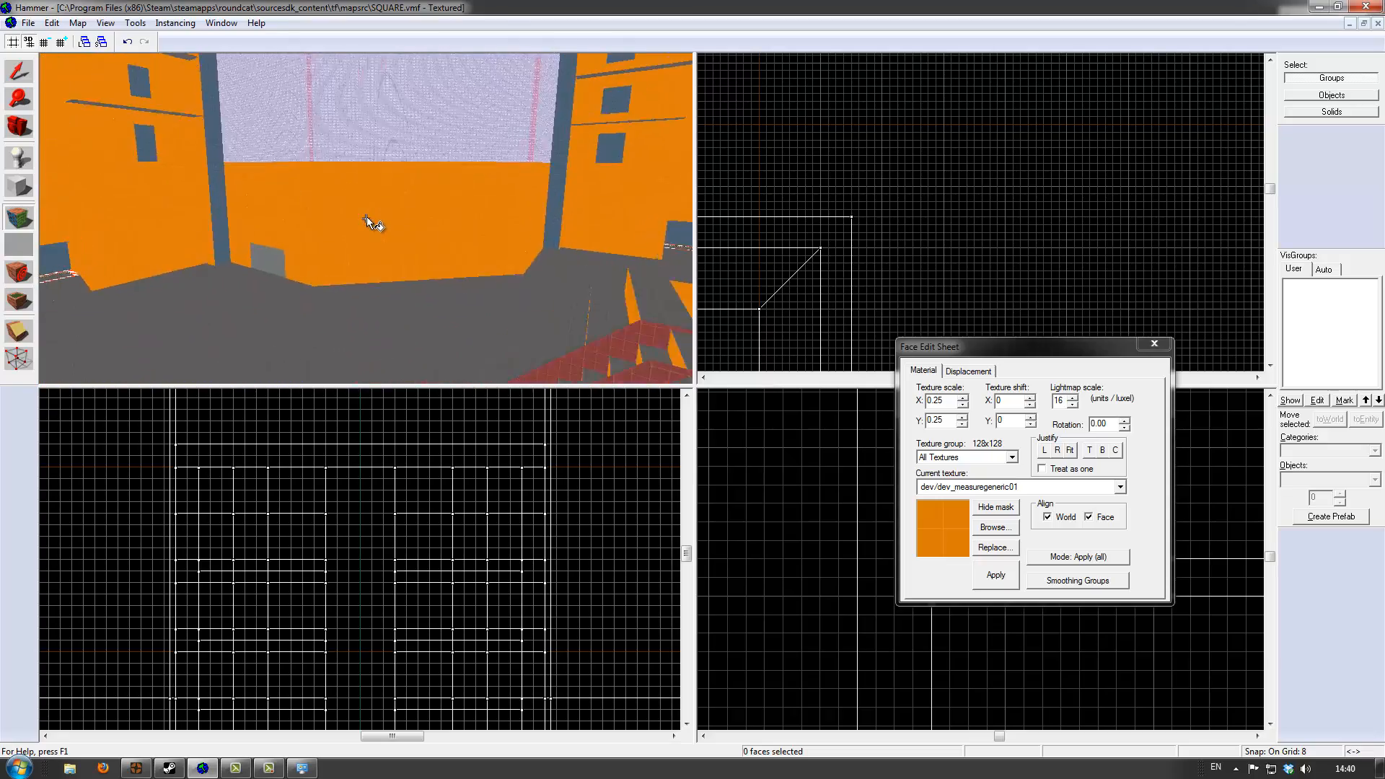
{"action": "key", "text": "w"}
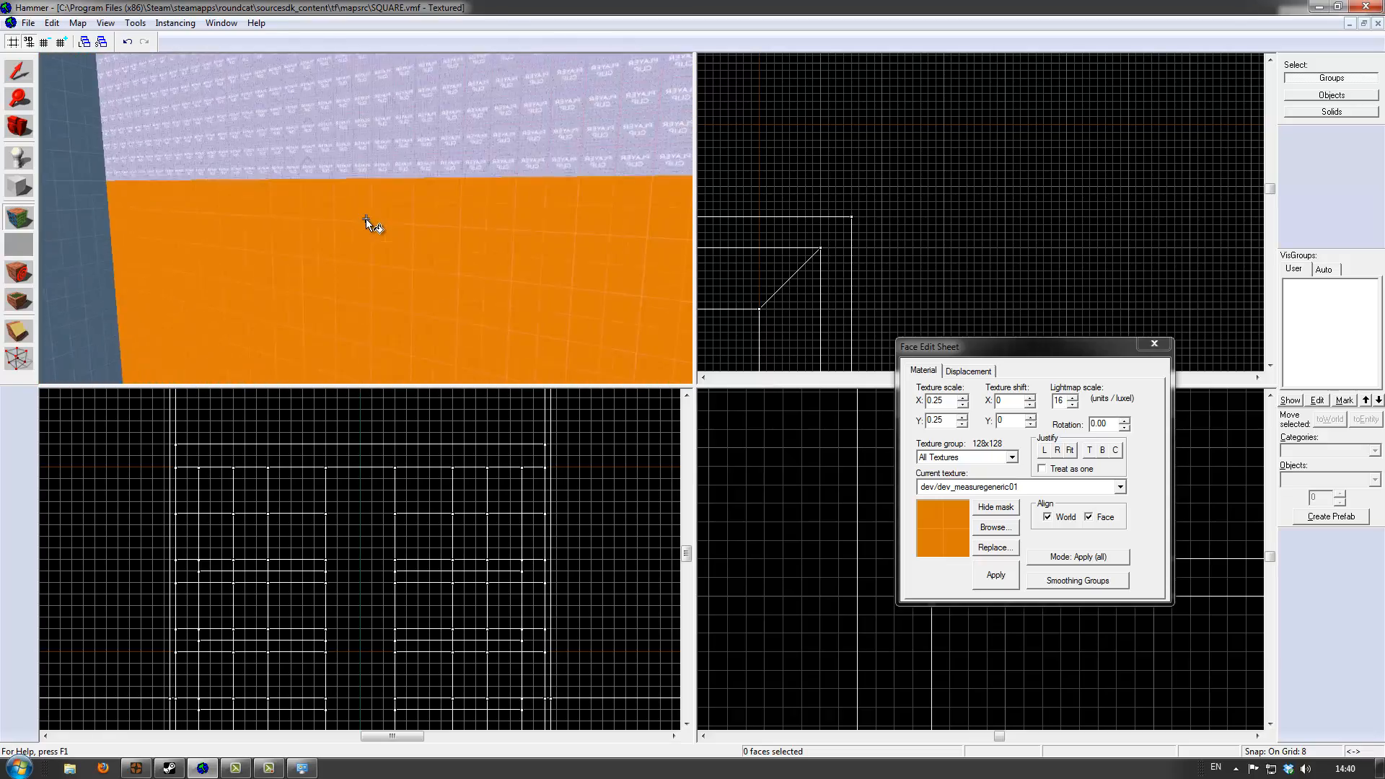
{"action": "key", "text": "w"}
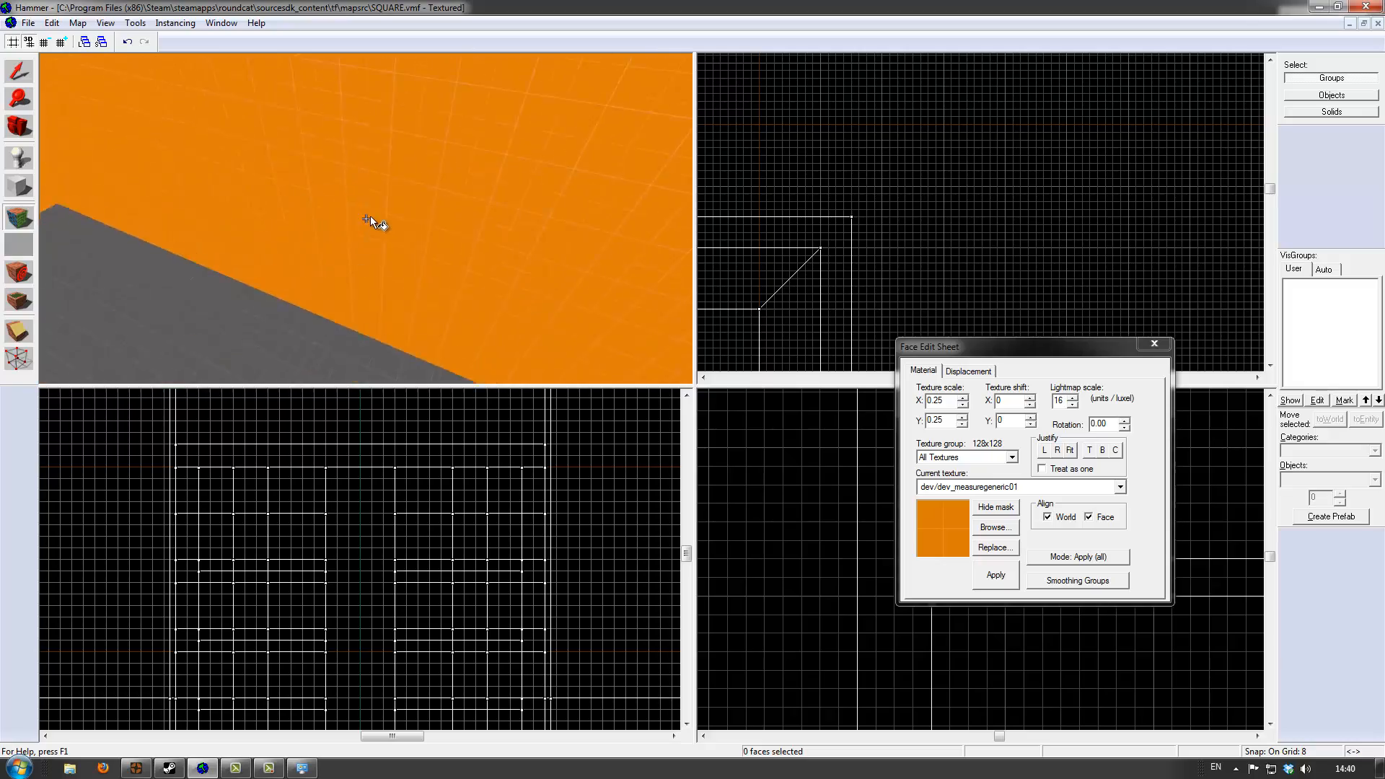
{"action": "key", "text": "w"}
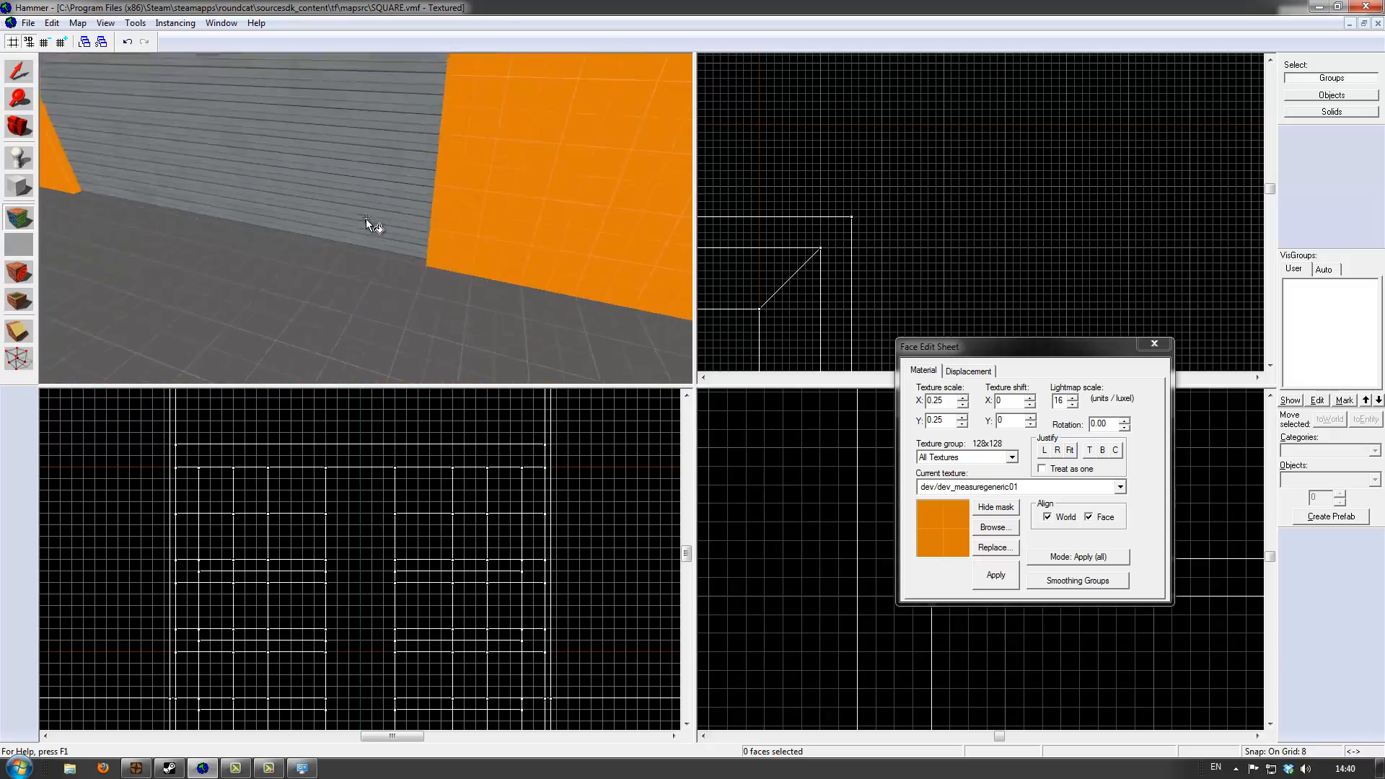
{"action": "key", "text": "w"}
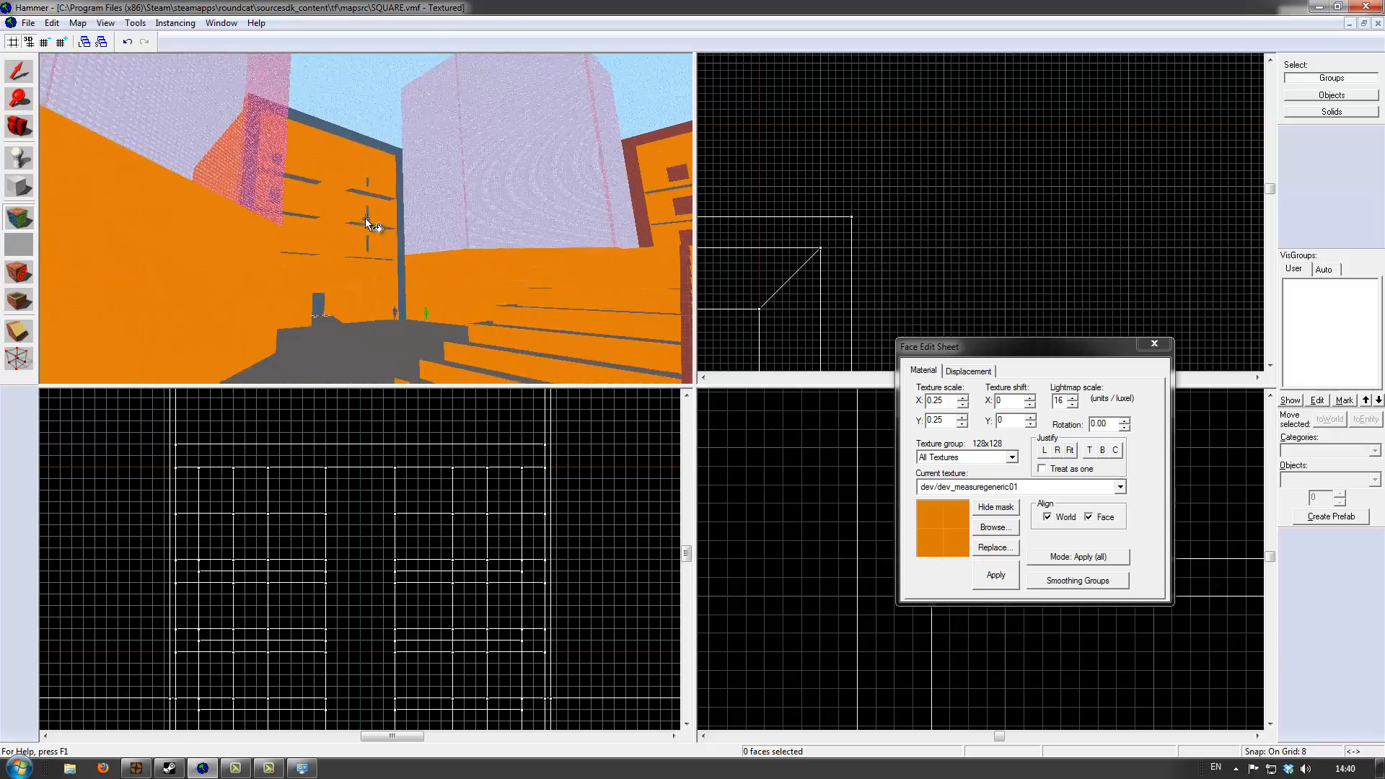
{"action": "key", "text": "w"}
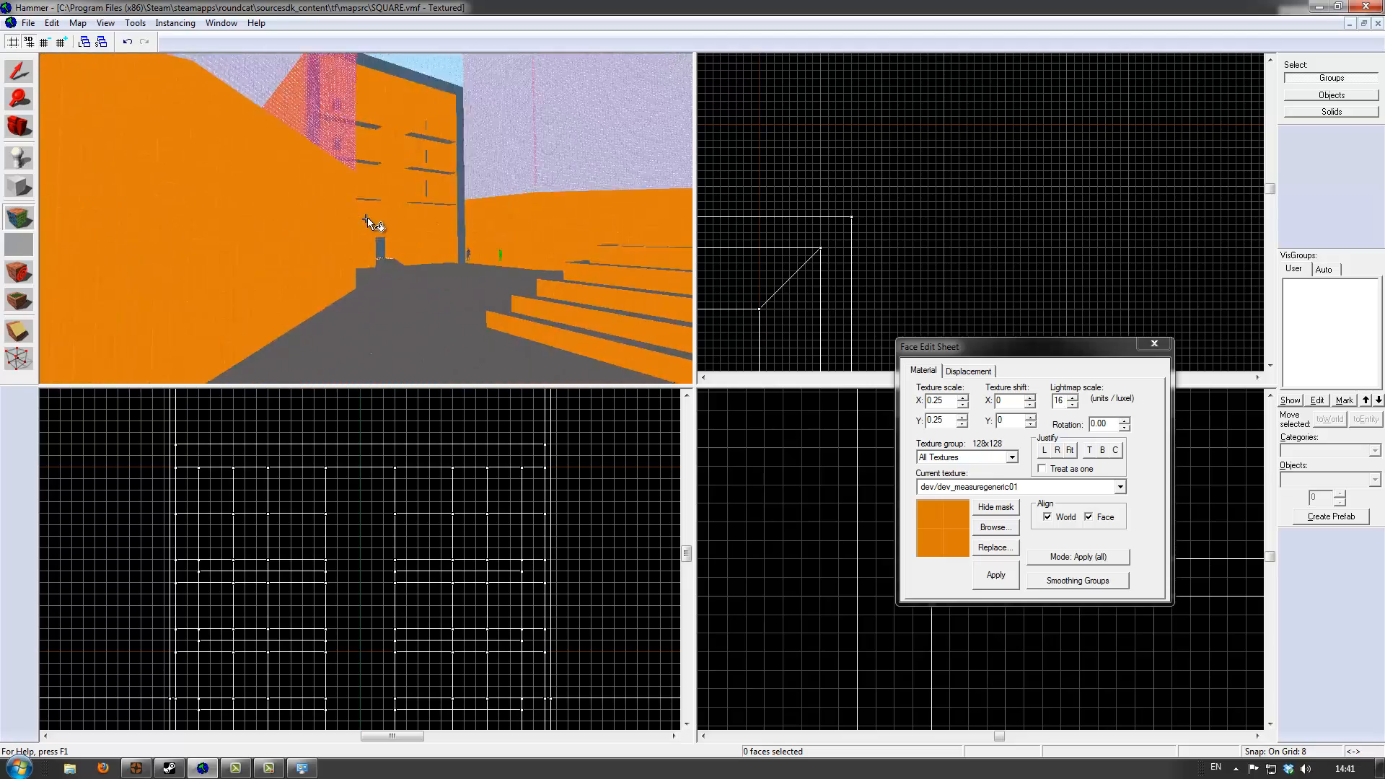
{"action": "key", "text": "z"}
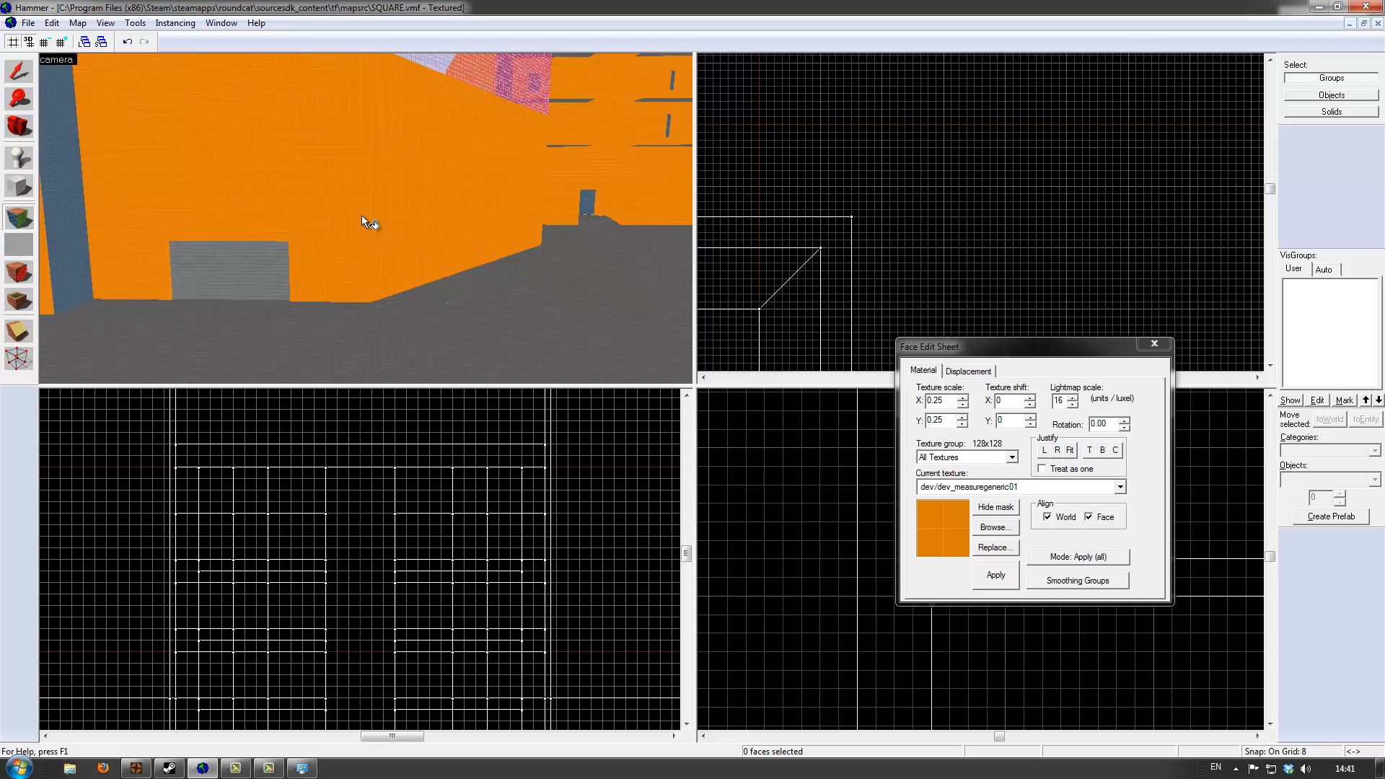
{"action": "key", "text": "z"}
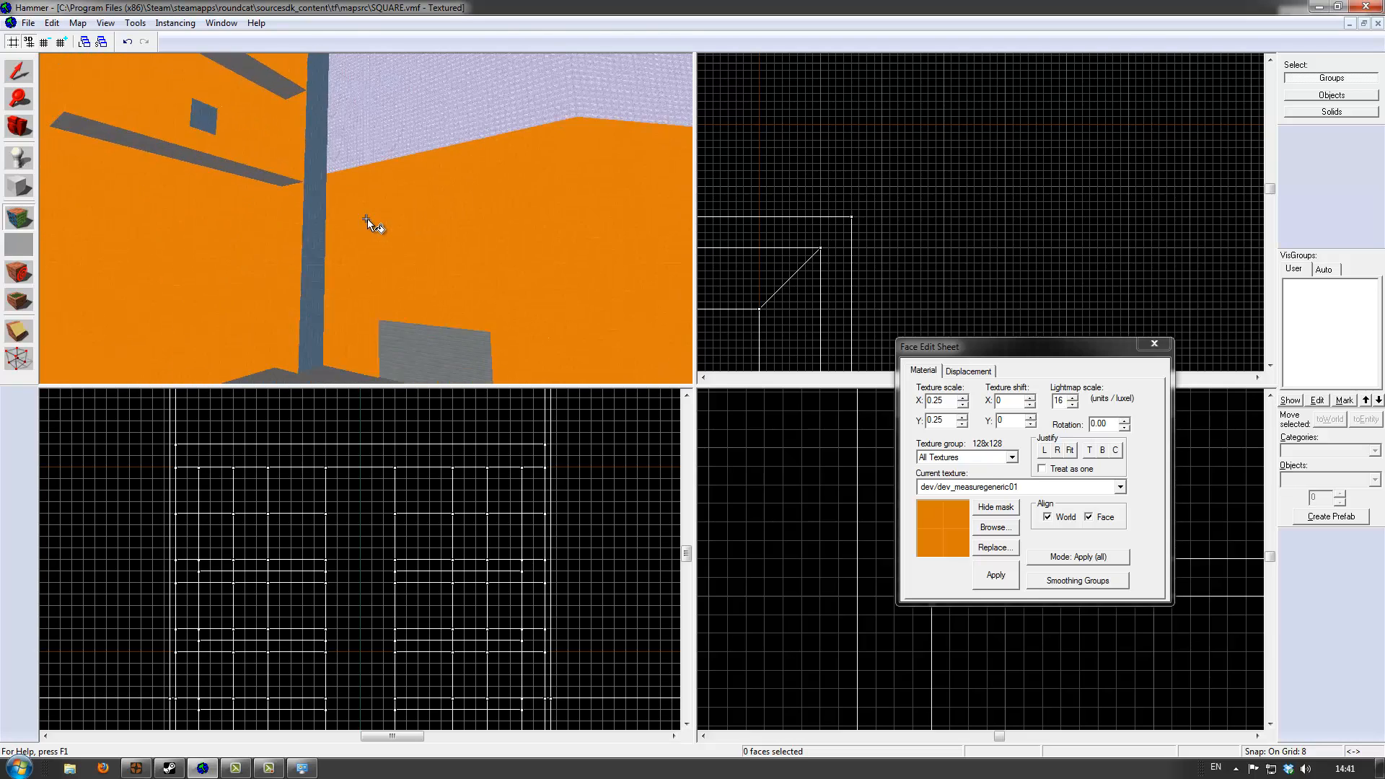
{"action": "key", "text": "z"}
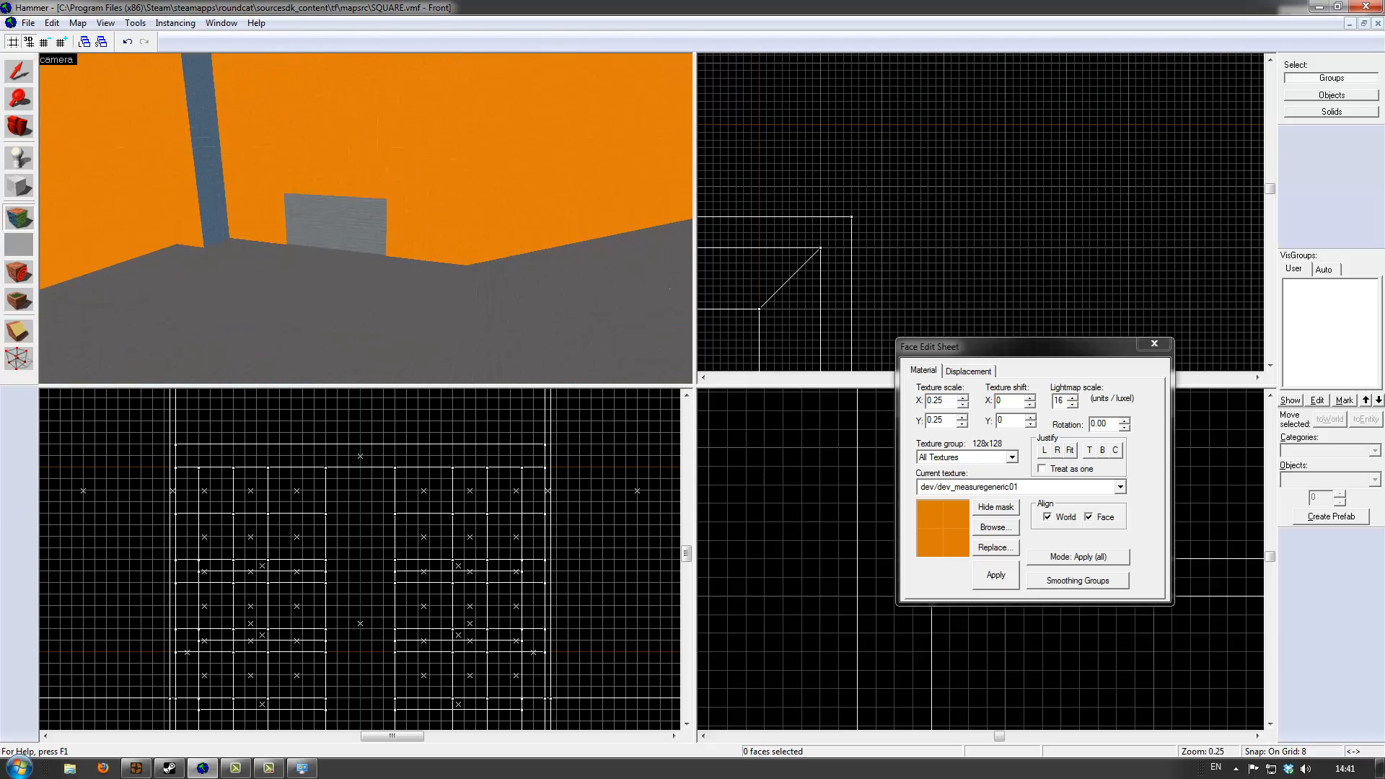